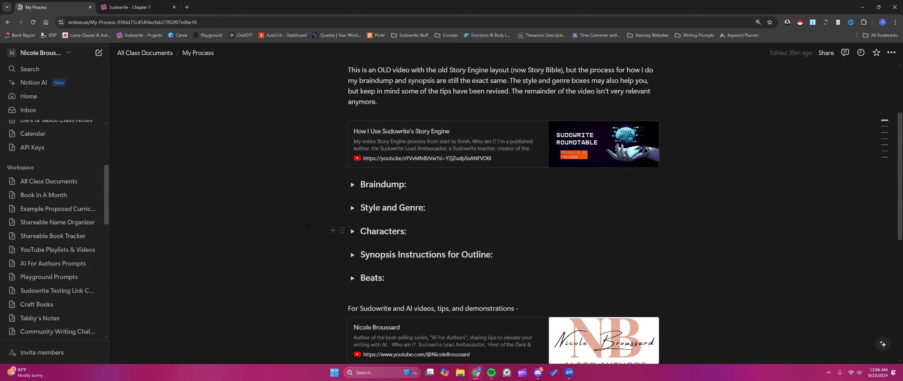
- Expand the Style and Genre section and read its YA fantasy and dark mafia romance genre and style box examples
scroll(308, 223, down, 2)
click(352, 137)
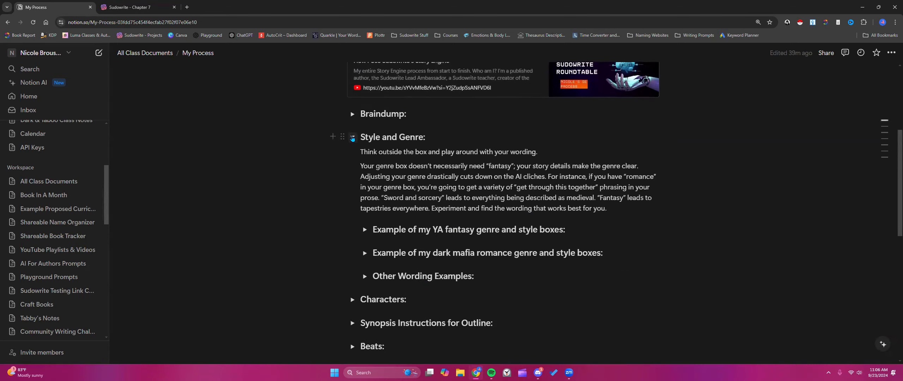
scroll(344, 172, down, 2)
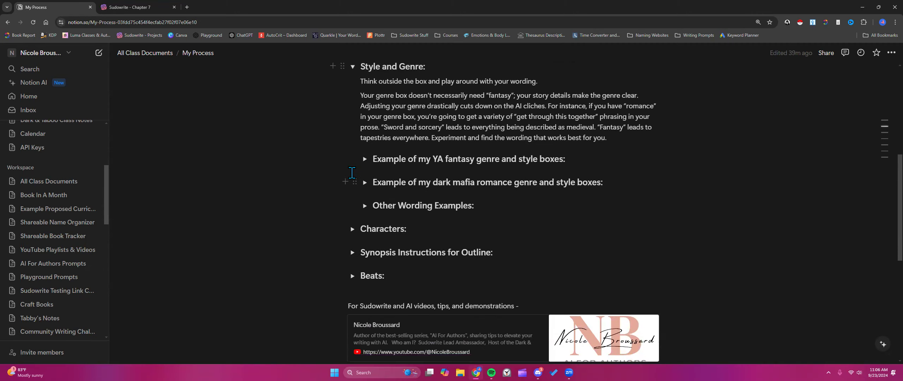
click(366, 159)
scroll(365, 187, down, 3)
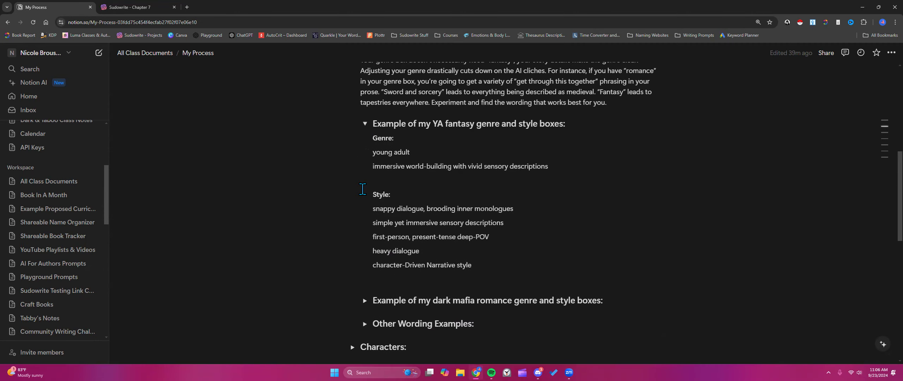
click(365, 230)
scroll(313, 225, down, 5)
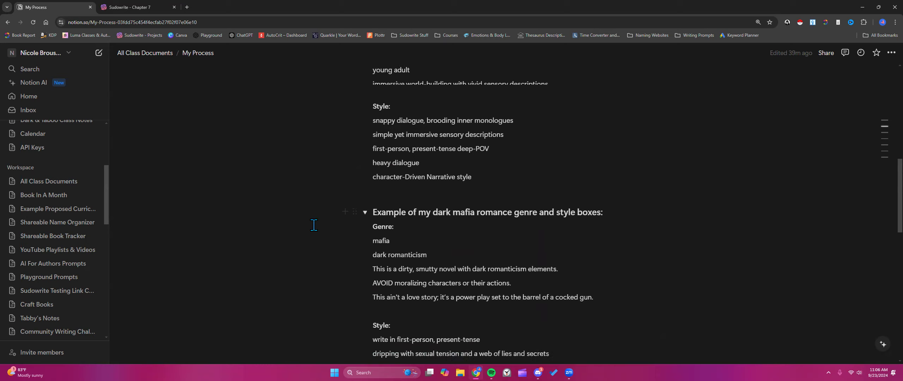
scroll(313, 225, down, 2)
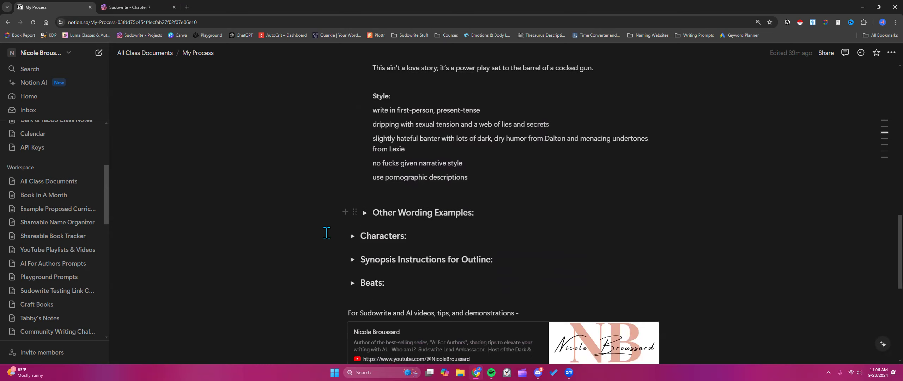
- Check the pages linked under Other Wording Examples, then collapse that section and both genre and style box examples
click(364, 213)
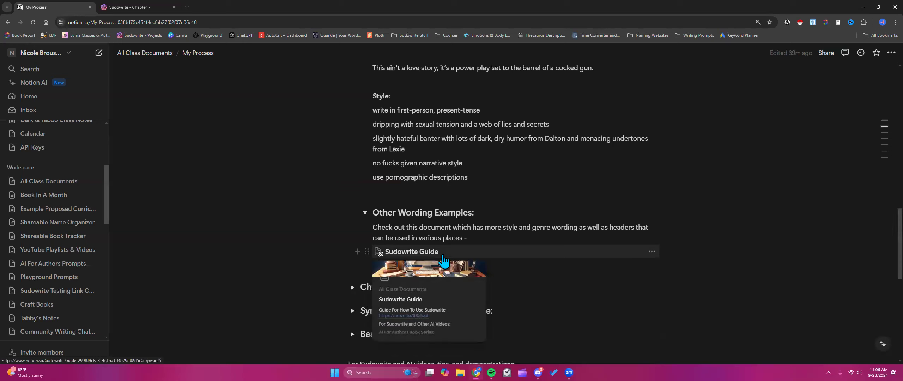
mouse_move(441, 270)
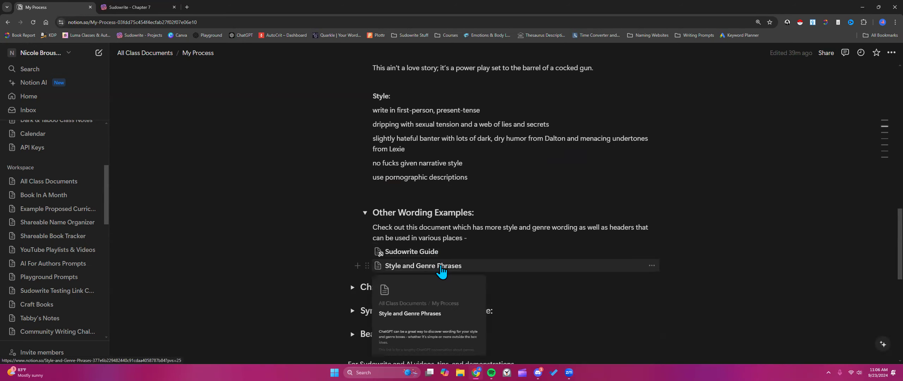
click(365, 212)
scroll(364, 214, up, 2)
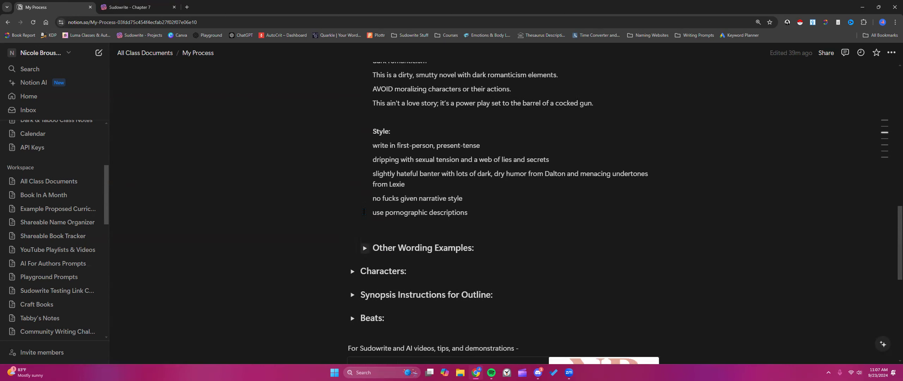
scroll(364, 212, up, 6)
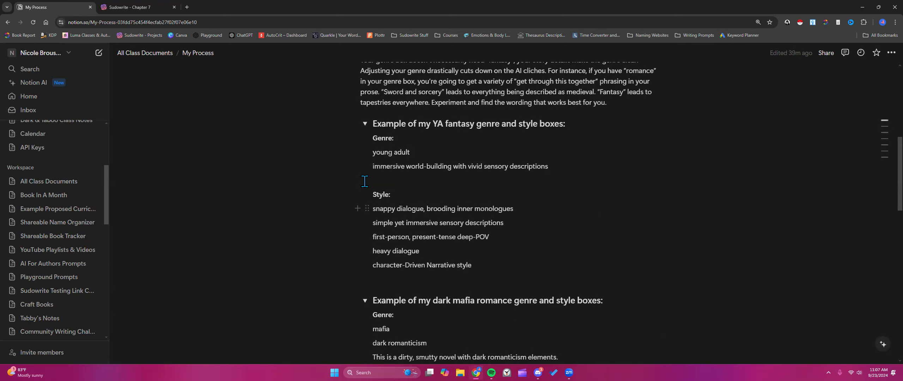
click(365, 124)
click(365, 147)
scroll(355, 187, up, 3)
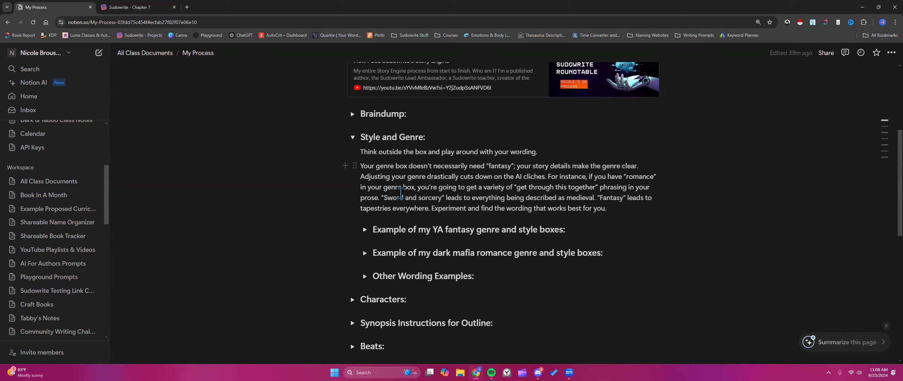
- Switch to Sudowrite and review the wording in the Story Bible's Style box
click(168, 11)
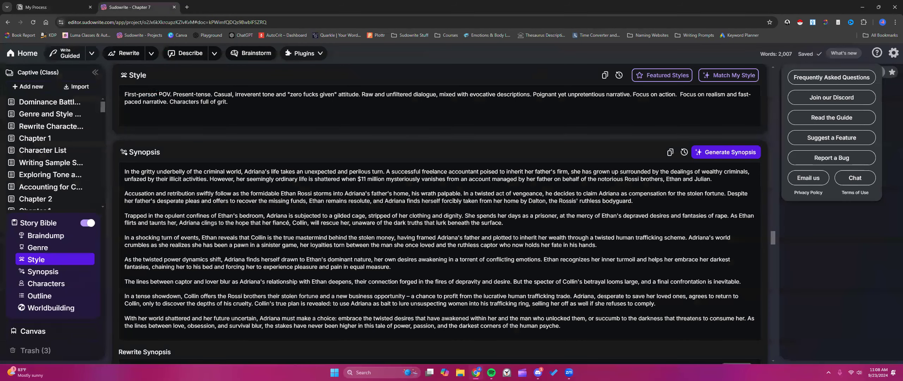
click(158, 94)
drag(179, 94, 204, 94)
click(221, 94)
drag(375, 94, 403, 94)
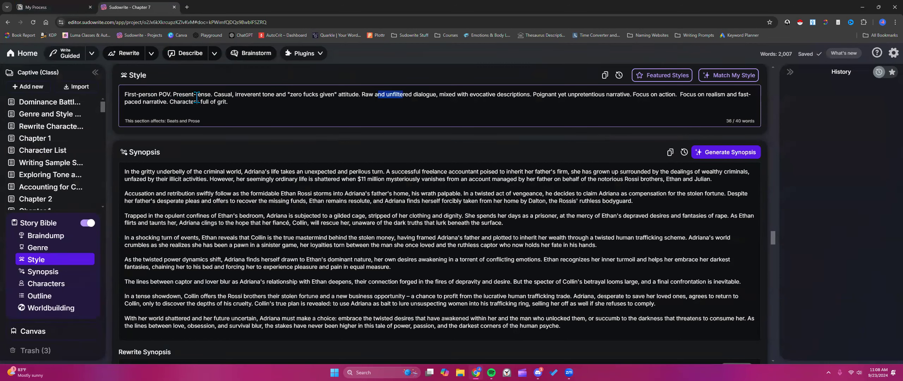
click(239, 107)
- Return to the My Process page in Notion and highlight "romance" in the Style and Genre advice
click(53, 8)
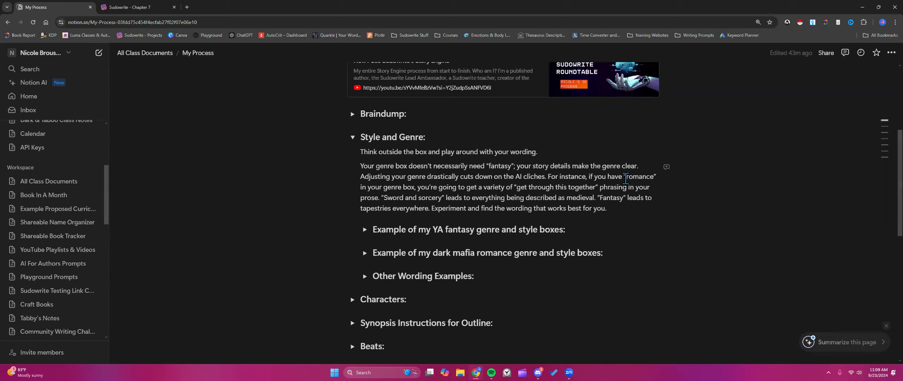
drag(626, 177, 655, 175)
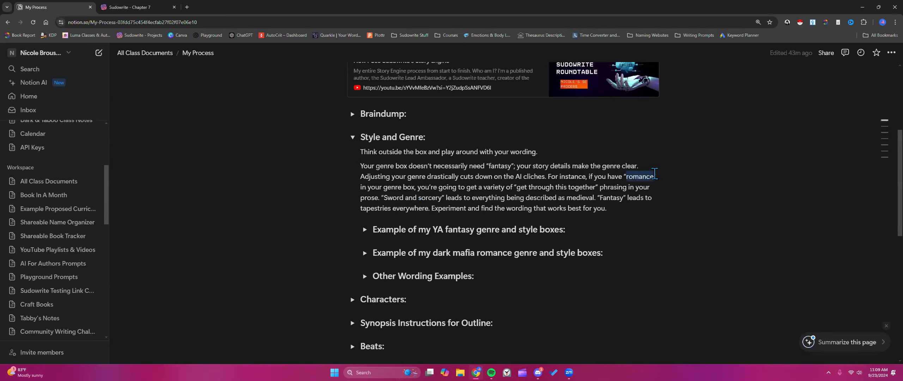
click(494, 175)
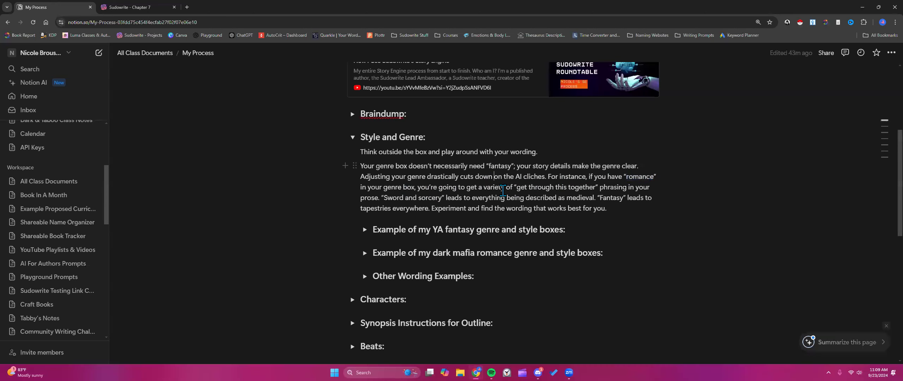
scroll(503, 190, down, 1)
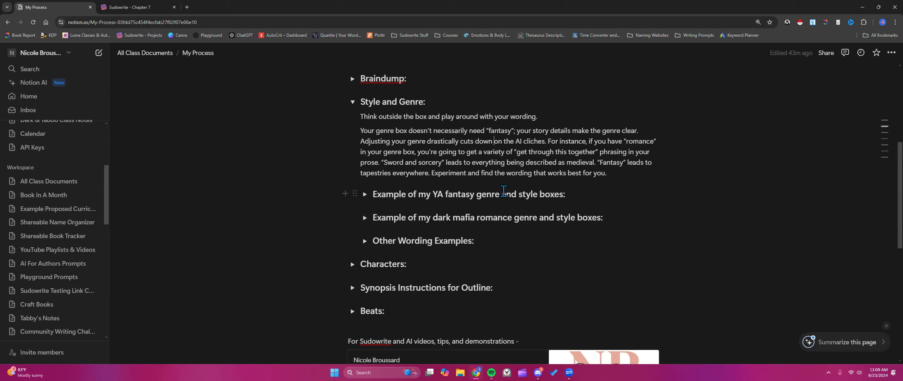
- Expand the YA fantasy example, highlight its "young adult" genre entry, and collapse the example again
click(365, 194)
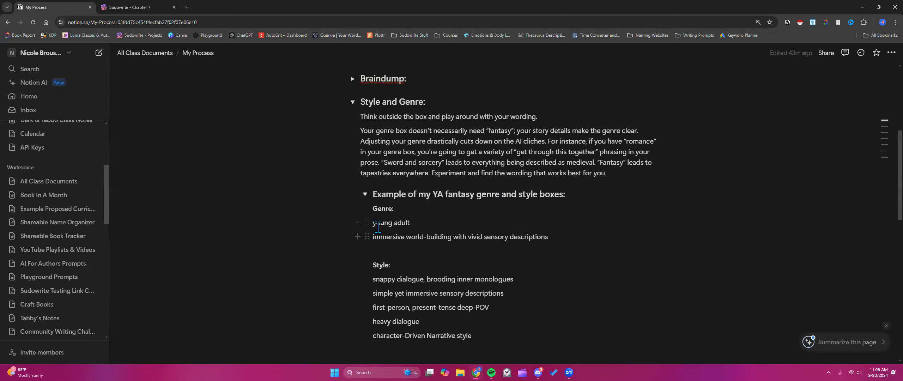
drag(373, 223, 411, 223)
click(404, 223)
click(365, 194)
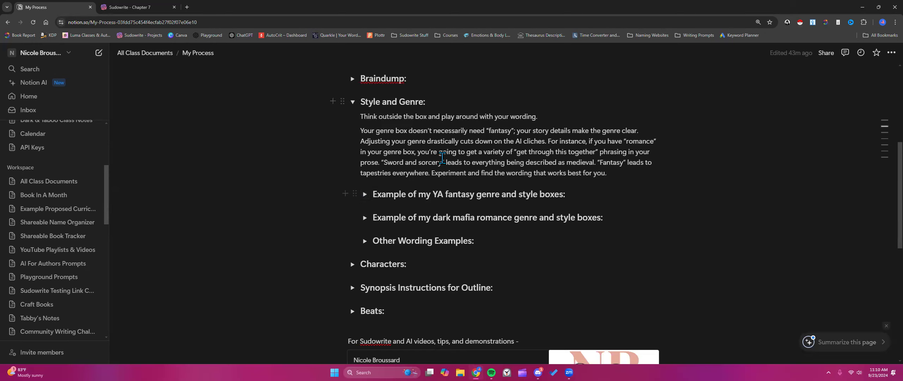
- Highlight the genre terms "fantasy", "romance" and "Sword and sorcery" in the Style and Genre advice while reviewing it
drag(490, 131, 512, 132)
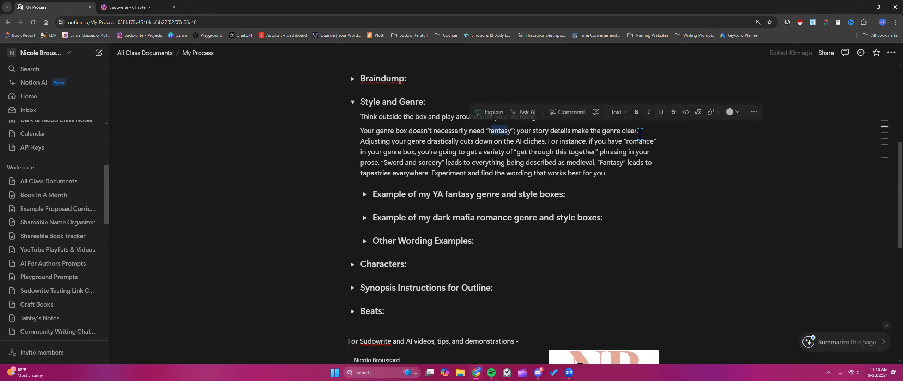
drag(627, 142, 655, 142)
click(657, 142)
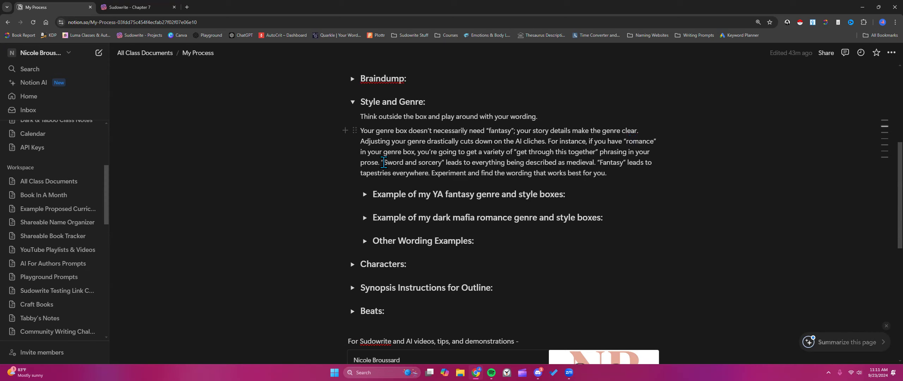
drag(384, 163, 442, 163)
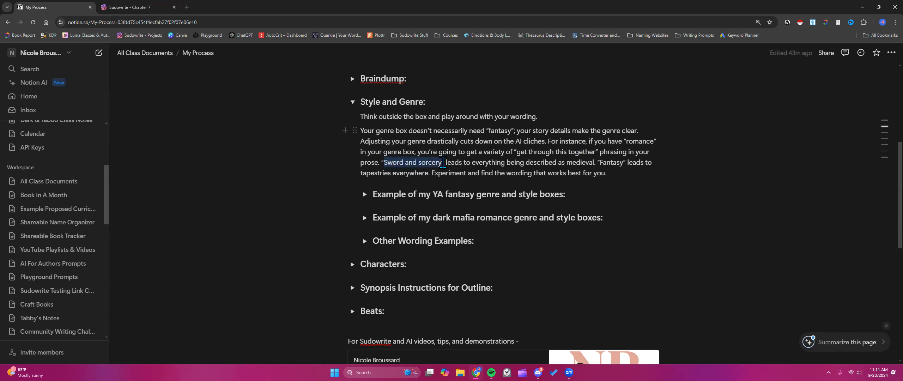
click(443, 163)
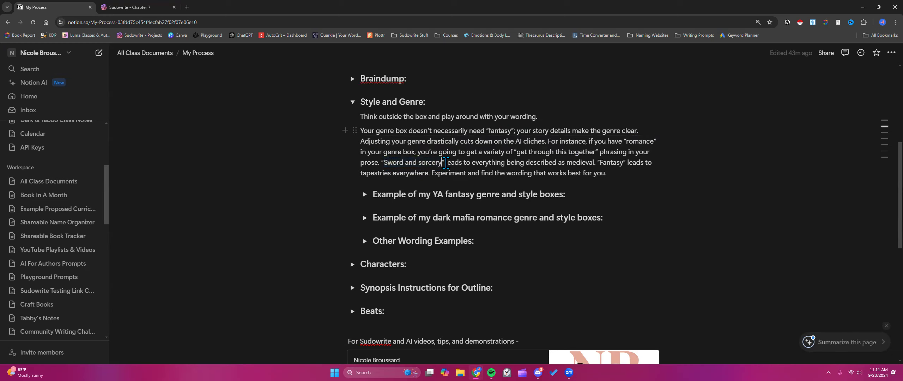
click(392, 163)
click(442, 163)
click(624, 174)
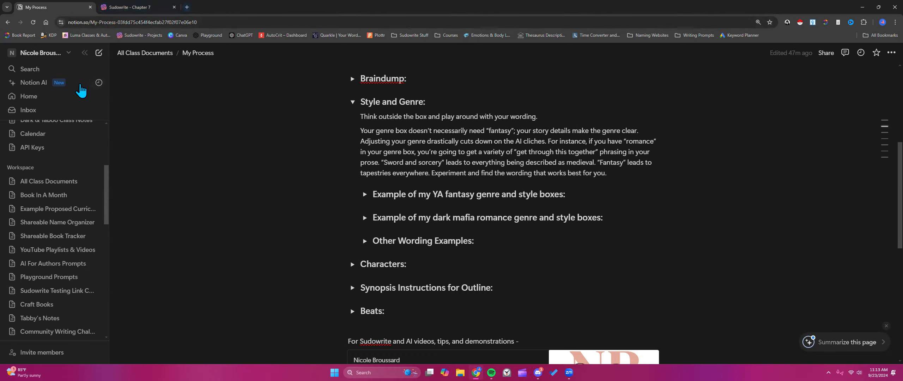
- Open Notion in a new browser tab and go to the Sudowrite Guide's Genre and Style Box Suggestions page
click(187, 7)
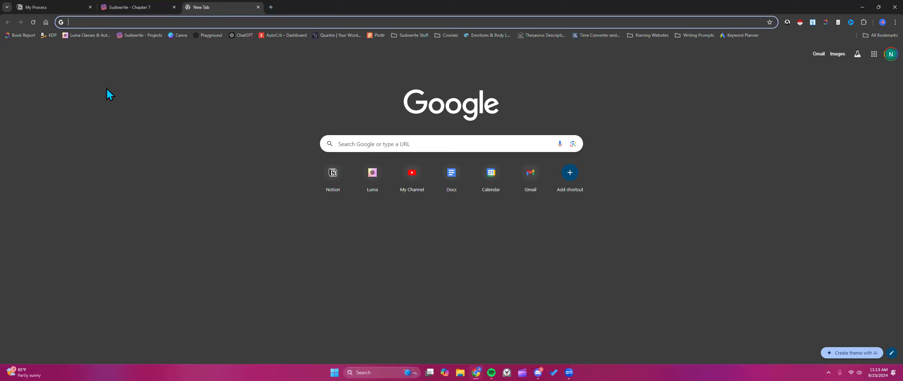
click(334, 174)
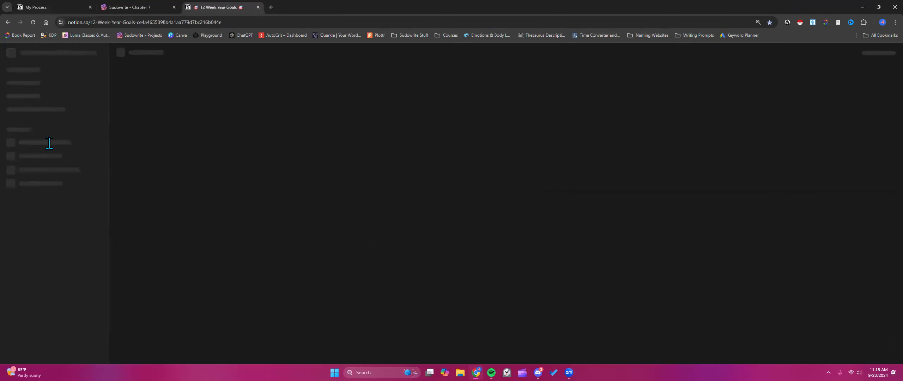
scroll(316, 179, down, 10)
click(413, 193)
scroll(319, 181, down, 8)
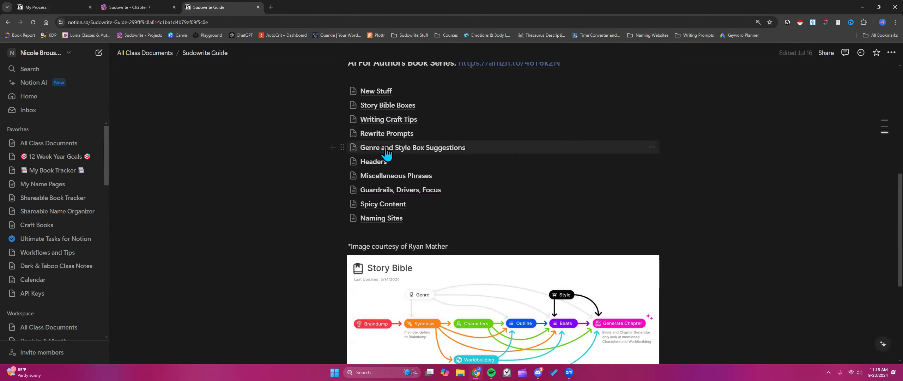
click(386, 149)
- Expand Thriller Overview and review the Psychological sub-genre's suggestions, highlighting its list of themes
scroll(339, 180, down, 7)
scroll(338, 179, down, 2)
click(352, 162)
scroll(349, 167, down, 3)
scroll(346, 166, up, 2)
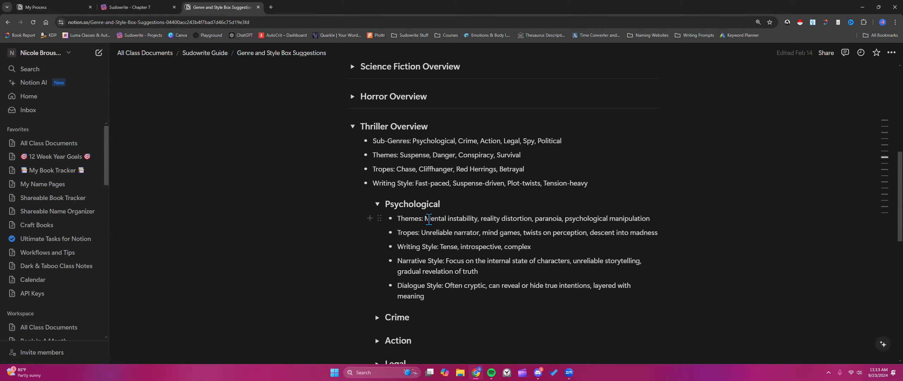
drag(425, 219, 645, 221)
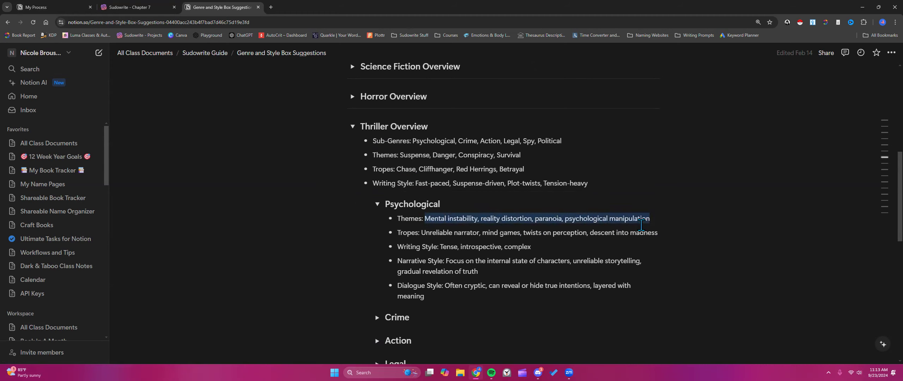
click(422, 233)
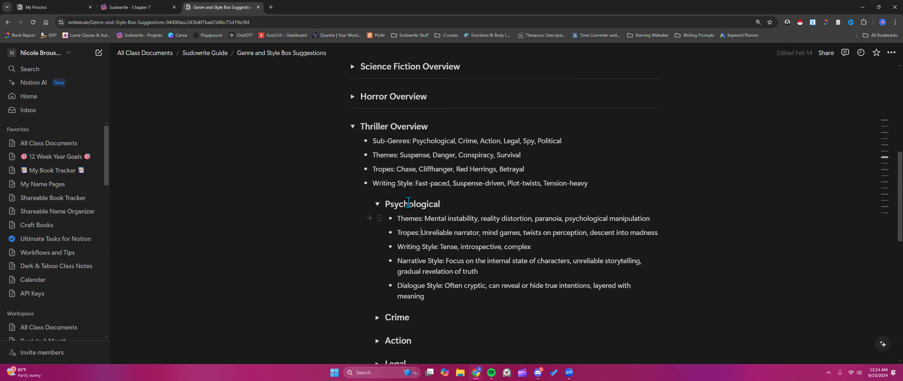
- Collapse the Psychological and Thriller Overview sections, close the suggestions page, and collapse Style and Genre on My Process
click(378, 204)
click(352, 126)
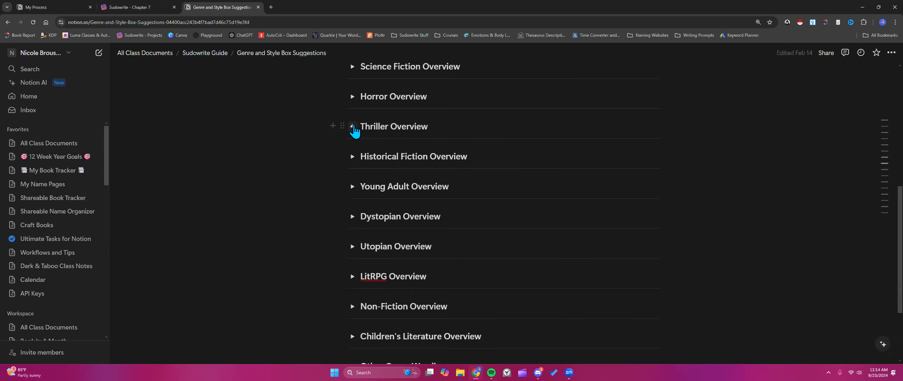
click(258, 7)
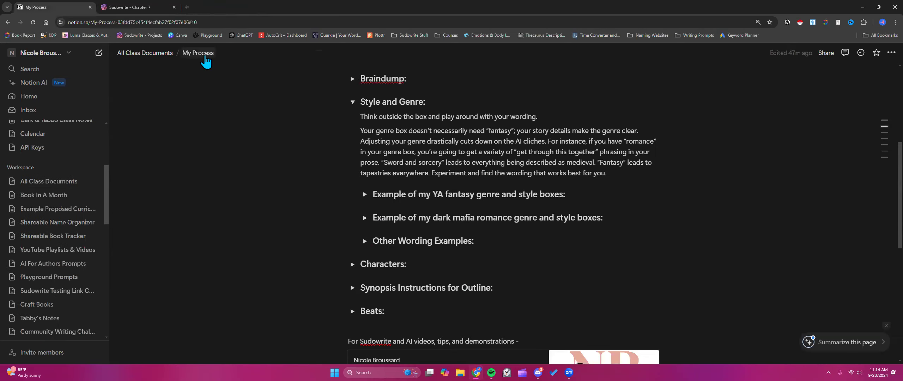
click(353, 102)
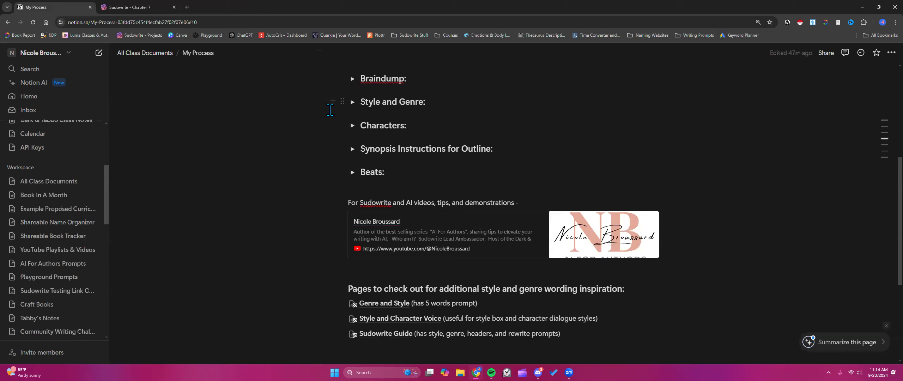
scroll(256, 104, up, 2)
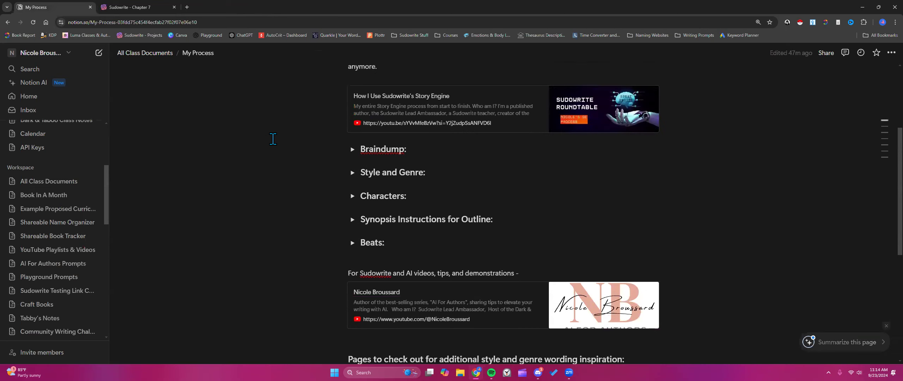
scroll(279, 146, up, 2)
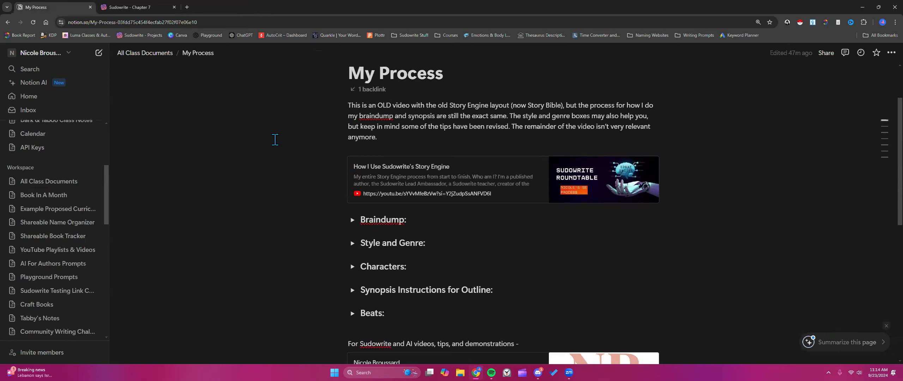
scroll(275, 140, down, 1)
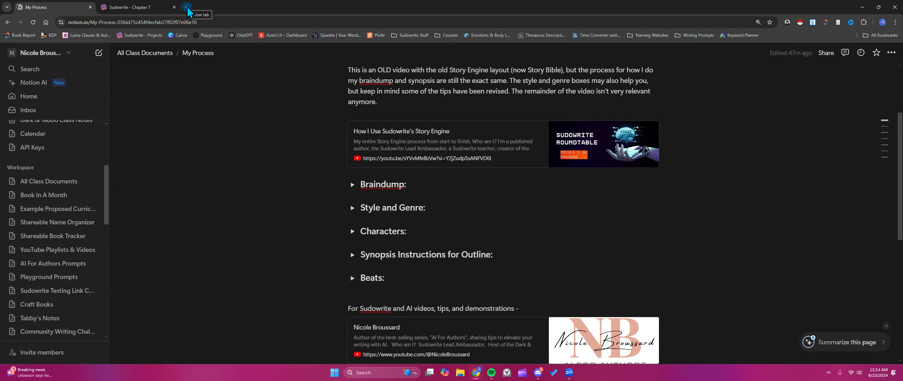
- Create a new project in Sudowrite and close its Chapter Generator to leave the blank document
click(150, 9)
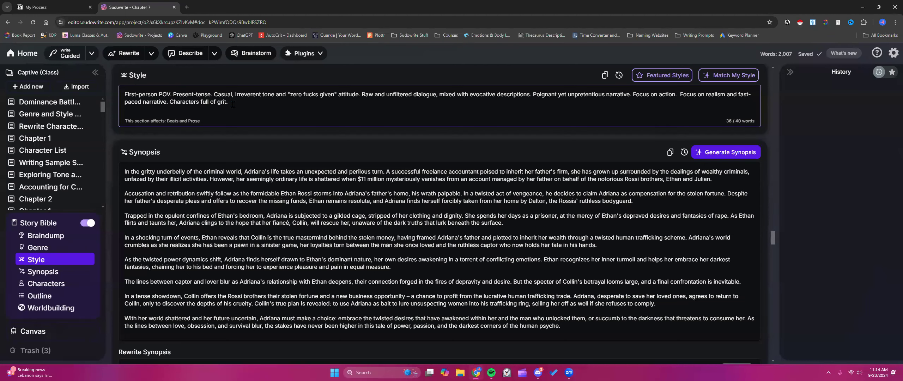
click(22, 53)
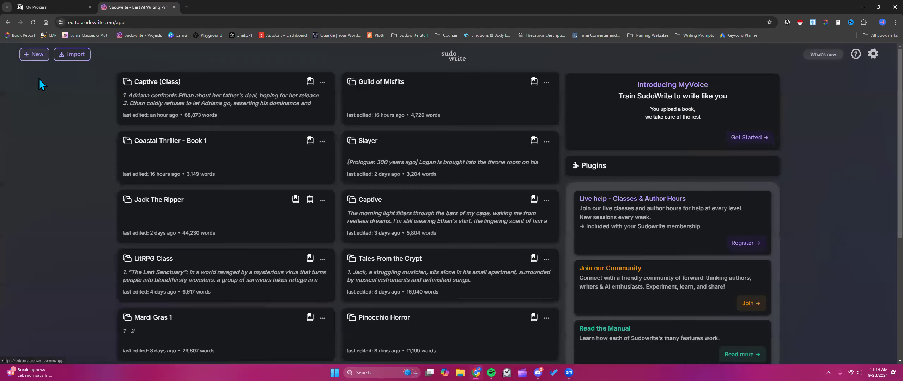
click(37, 55)
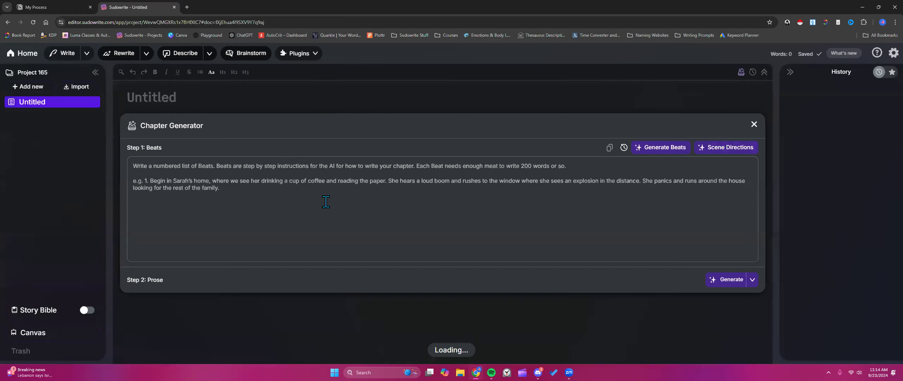
click(753, 123)
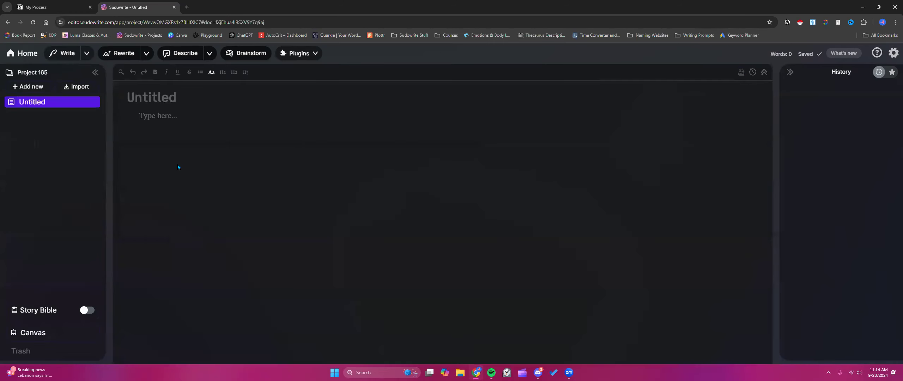
- Start a Quick Chat message: "I'm writing a cozy mystery, and I want to make sure it isn't cheesy sounding prose. I like the style of"
key(ctrl+k)
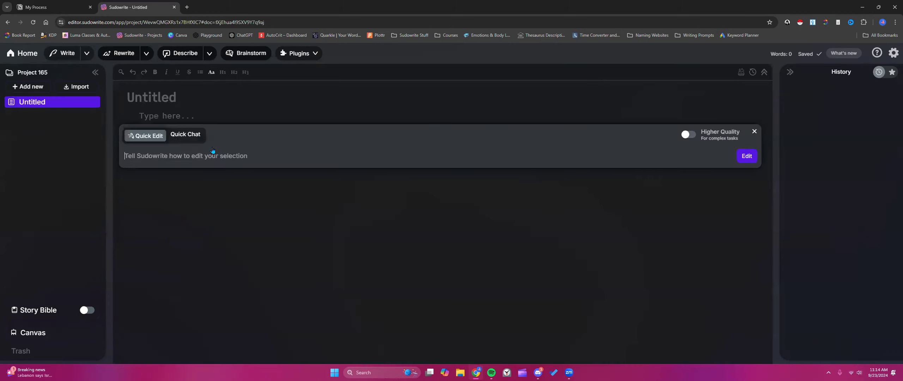
click(208, 140)
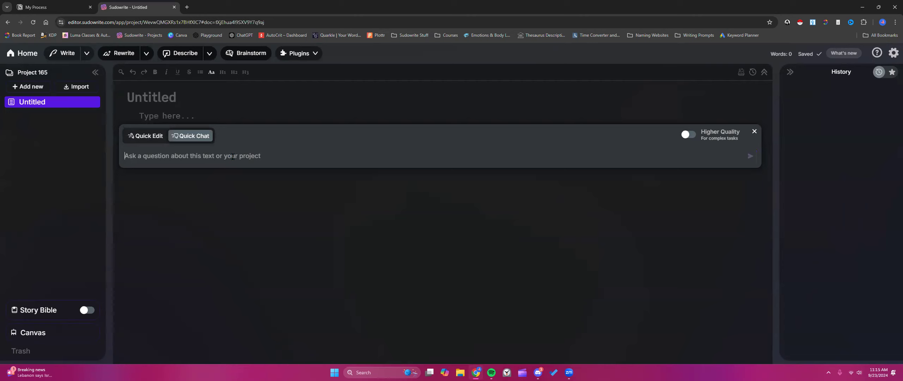
click(233, 156)
text(I'm writi)
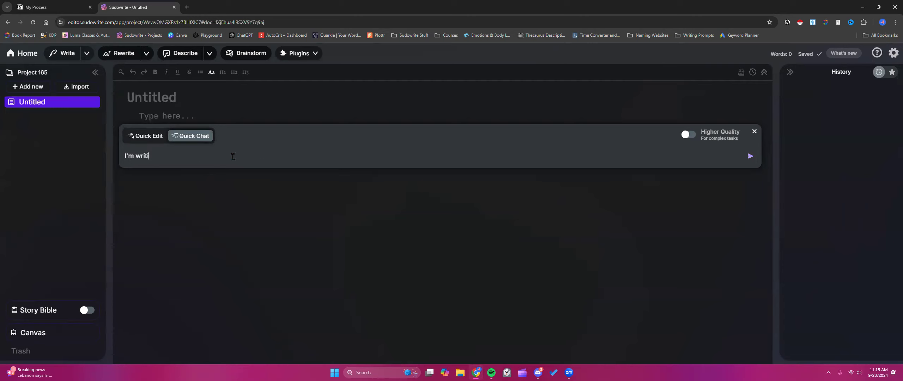
text(ng a cozy myse)
key(BackSpace)
text(stery, and I want to make sure it isn't ch)
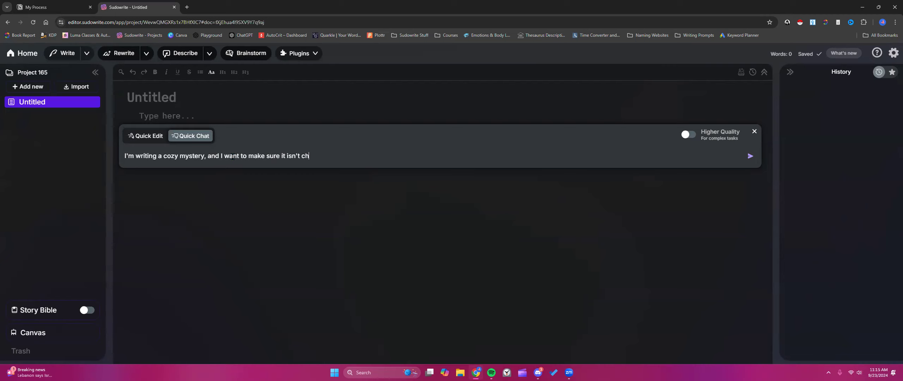
text(eesy sounding prose. I like the style of )
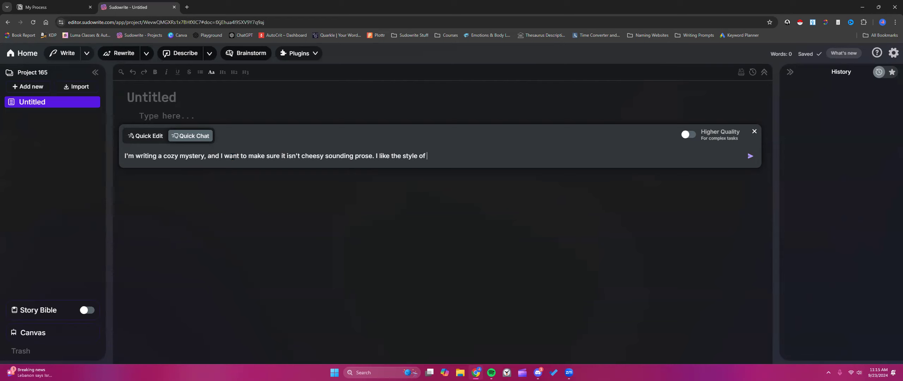
- Add Agatha Christie, Nero Wolfe, and Sam Spade, request suggestions for genre, subgenre, themes, tropes, and writing styles to achieve this, and send the prompt
text(Agatha Christie,)
text(Nero Wolf)
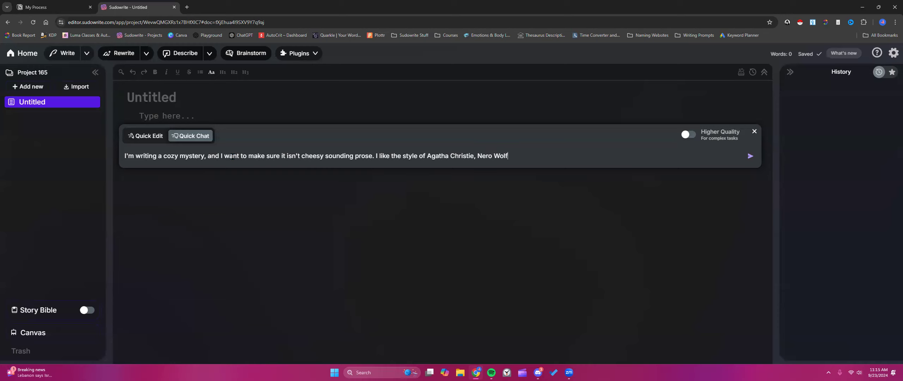
text(e, E)
key(BackSpace)
text(and Sam Spade.)
text(H)
key(BackSpace)
text(What are)
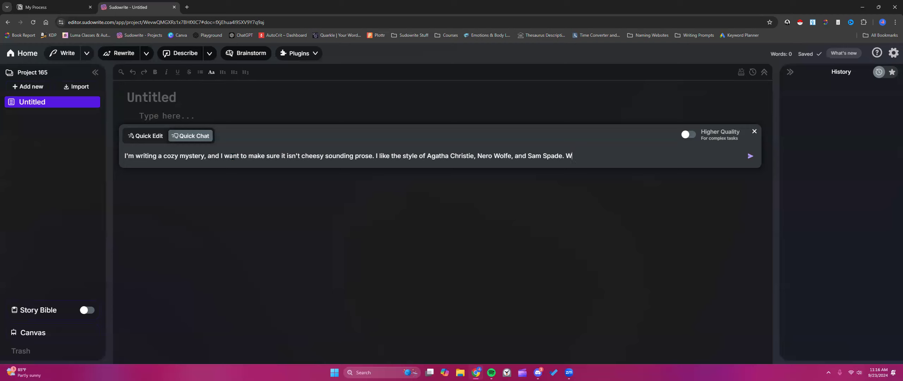
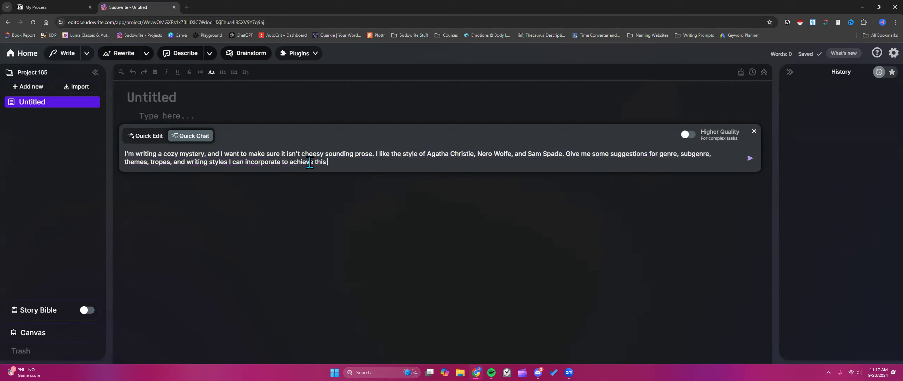
text(y prose.)
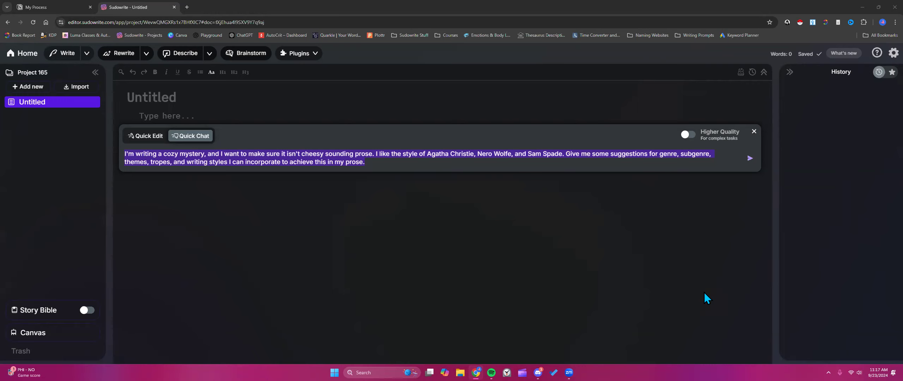
click(438, 166)
click(750, 158)
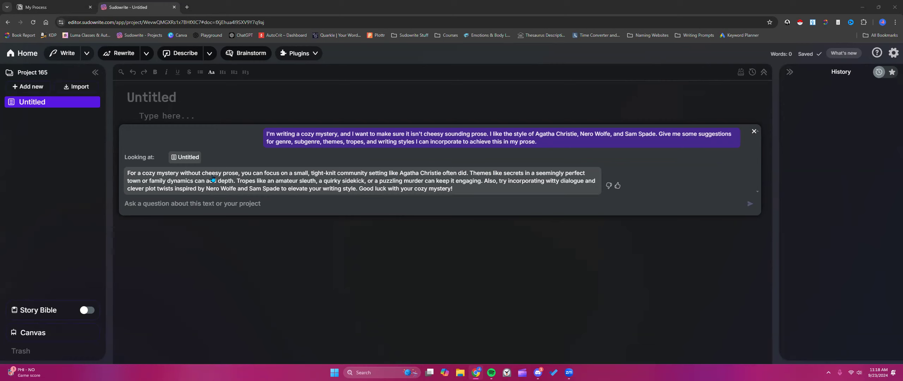
- Send the Quick Chat follow-up "Give me wording suggestions like I asked for."
click(220, 204)
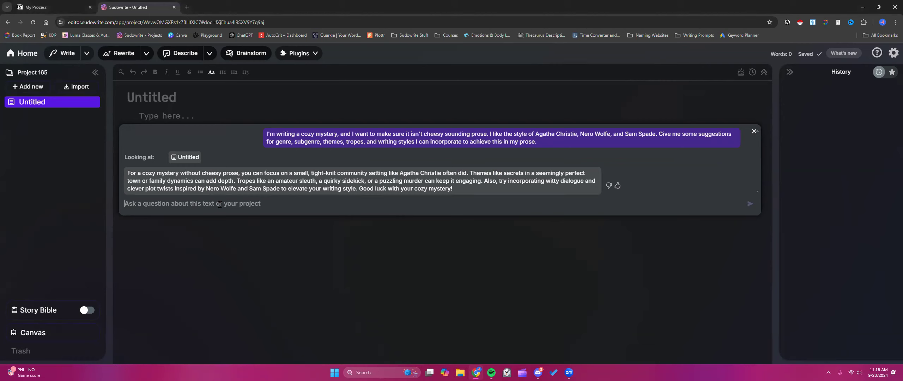
text(Give me w)
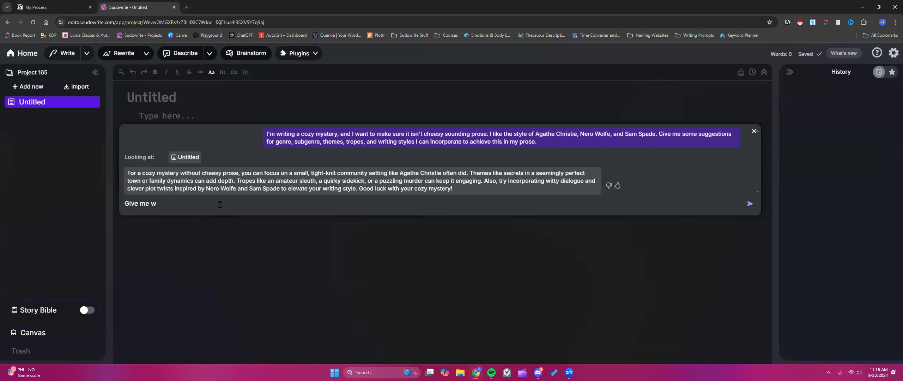
text(ording suggestions like I asked for.)
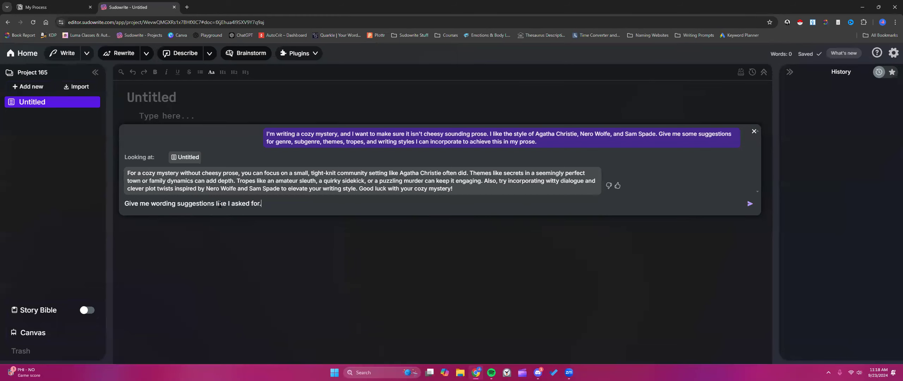
key(Return)
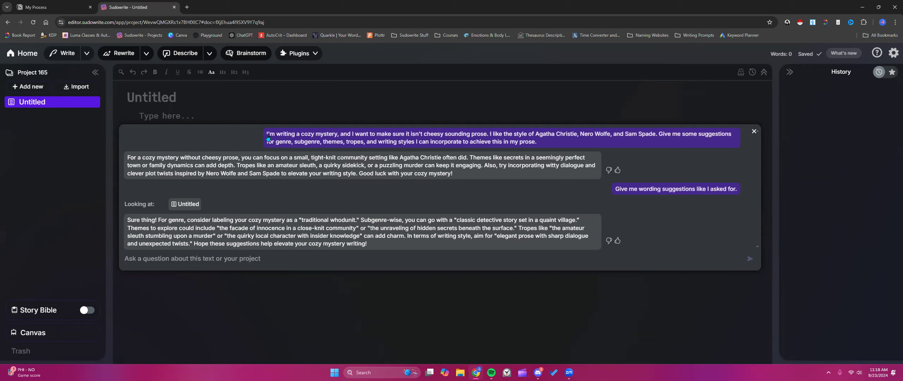
- Copy the cozy mystery prompt from Quick Chat and submit it to ChatGPT in a new browser tab
right_click(521, 140)
click(534, 148)
click(187, 7)
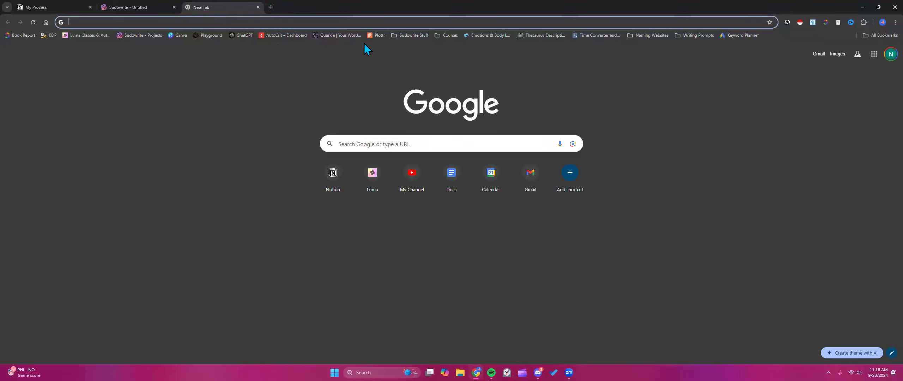
click(236, 35)
right_click(342, 323)
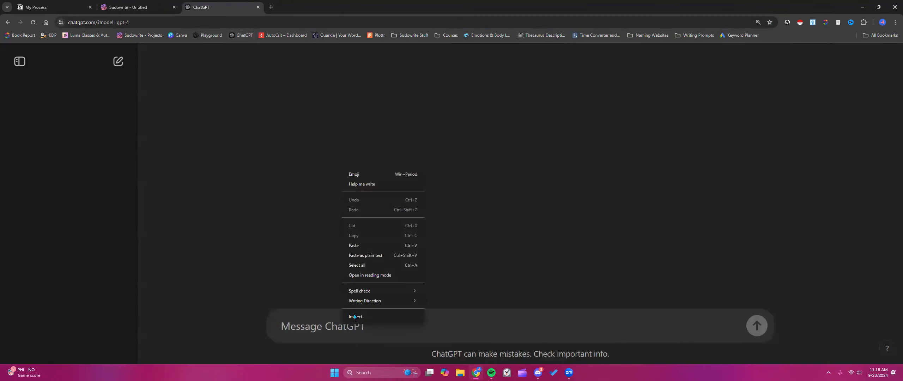
click(368, 245)
click(757, 326)
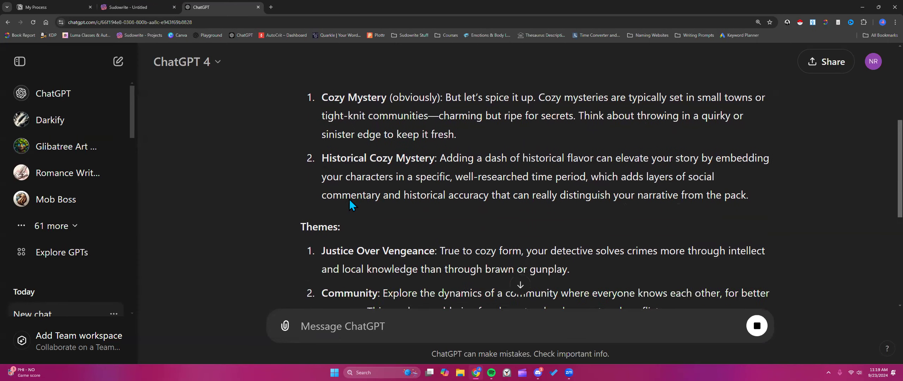
- Review ChatGPT's suggestions for the cozy mystery's genre, subgenre, themes, and tropes
scroll(350, 199, up, 5)
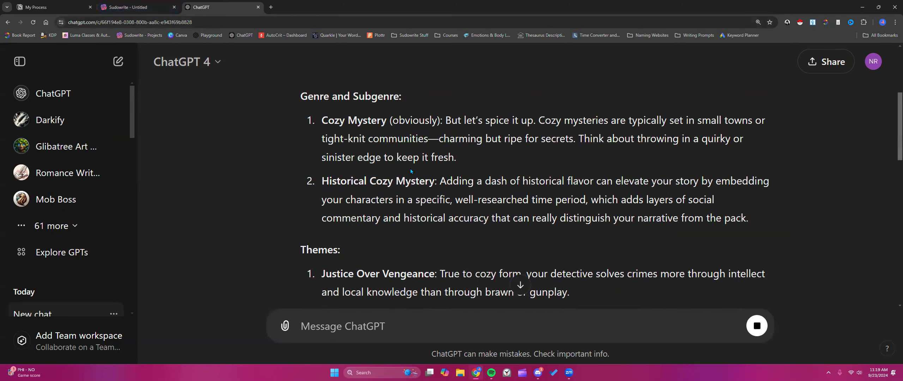
scroll(410, 169, up, 4)
scroll(410, 168, down, 4)
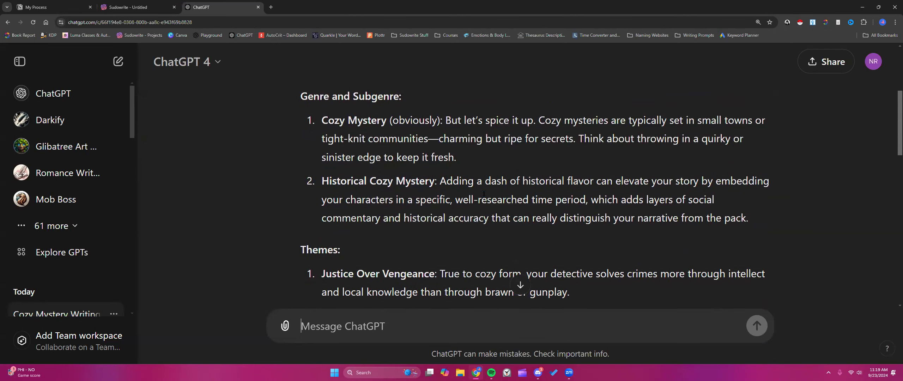
scroll(486, 215, down, 4)
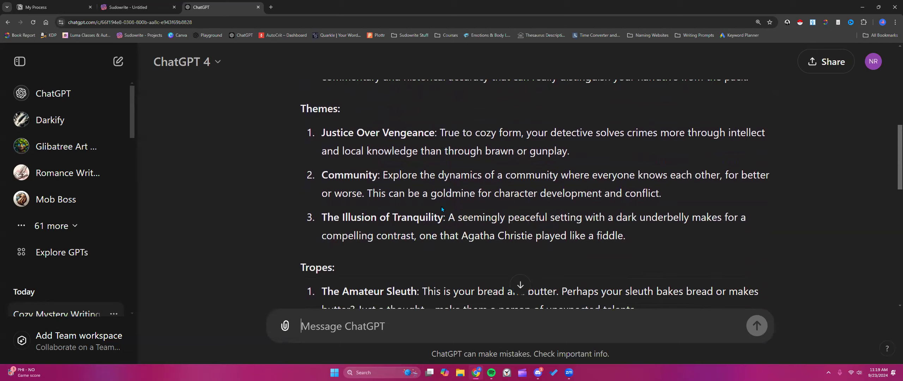
scroll(433, 177, down, 12)
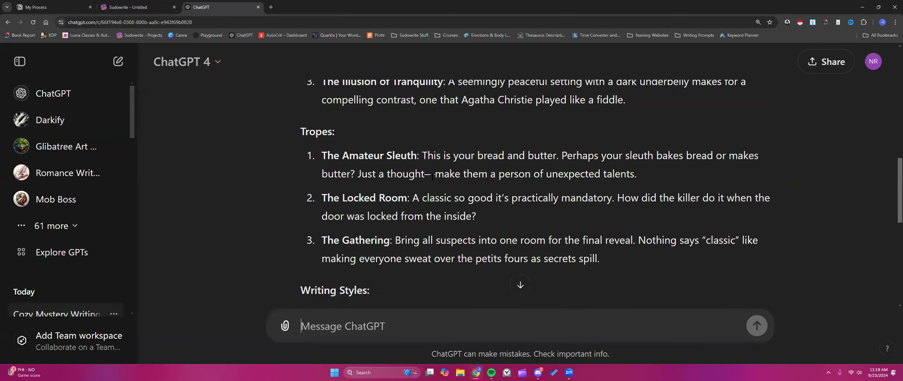
scroll(432, 177, up, 4)
scroll(431, 177, up, 15)
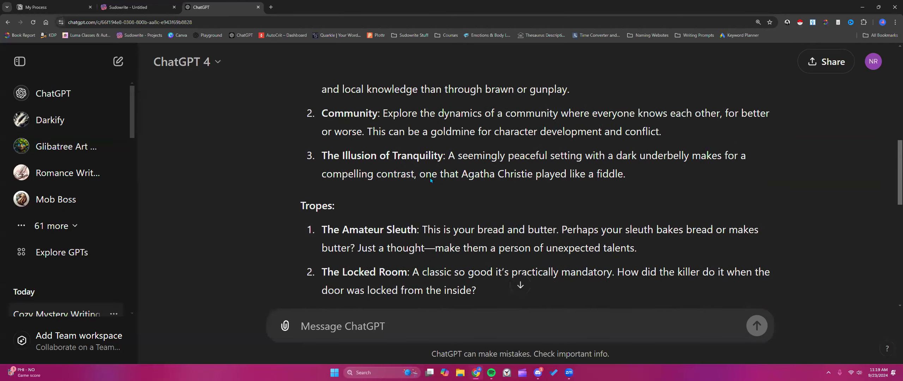
- Create and copy a public share link to the ChatGPT conversation, and close the sharing dialog
click(812, 62)
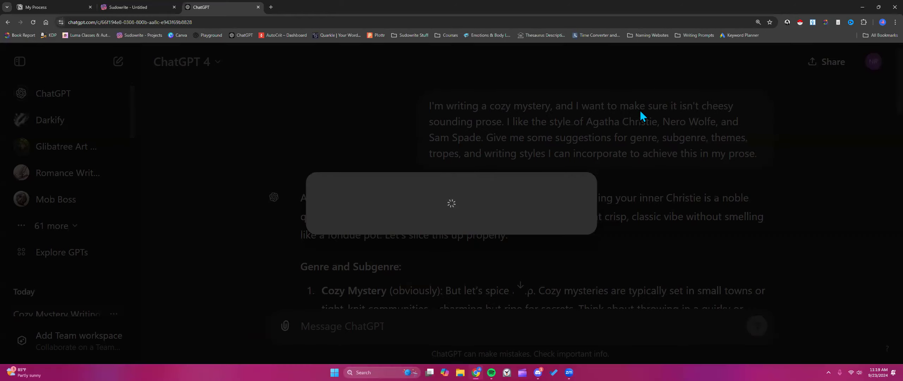
click(523, 251)
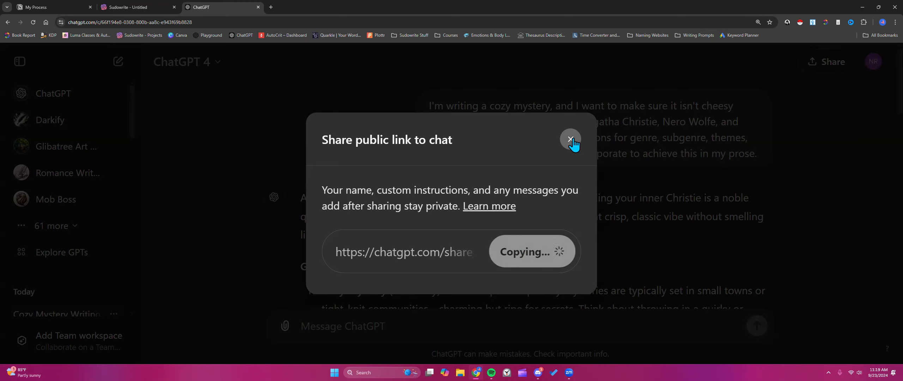
click(543, 254)
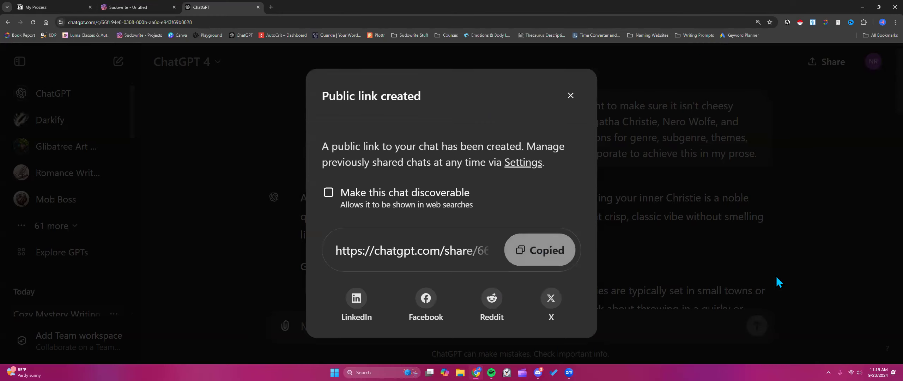
click(571, 96)
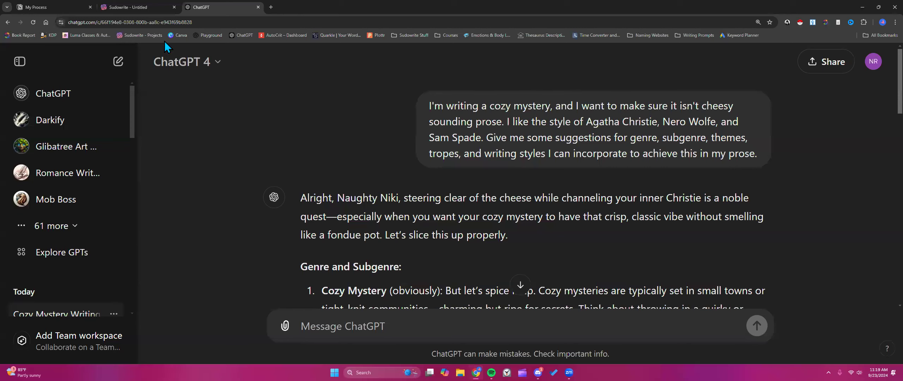
- Compare the Quick Chat and ChatGPT suggestions for the cozy mystery, and return to Sudowrite's project list
click(159, 7)
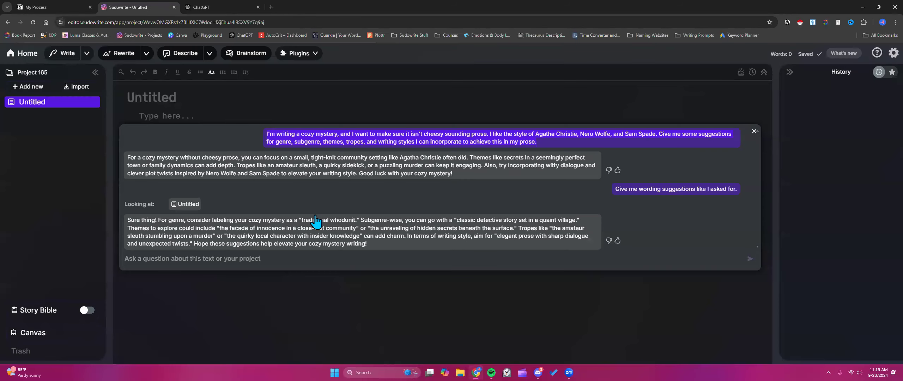
click(222, 7)
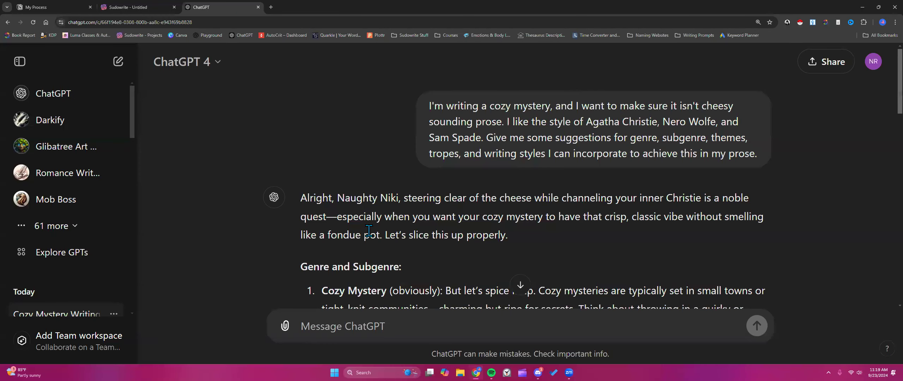
scroll(376, 238, down, 5)
scroll(375, 238, down, 3)
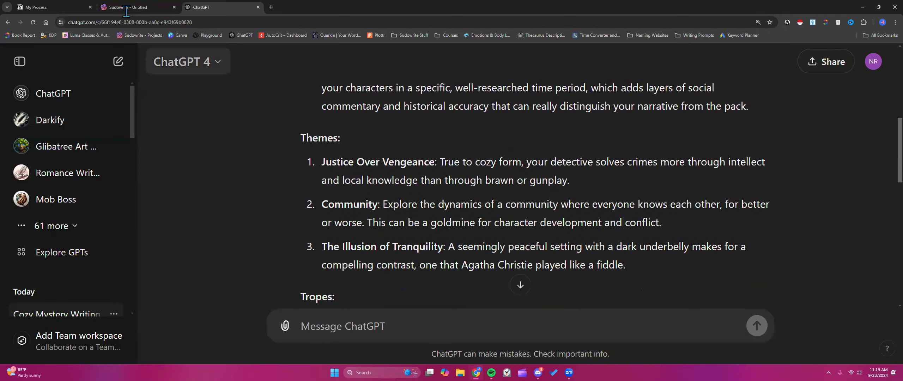
click(127, 7)
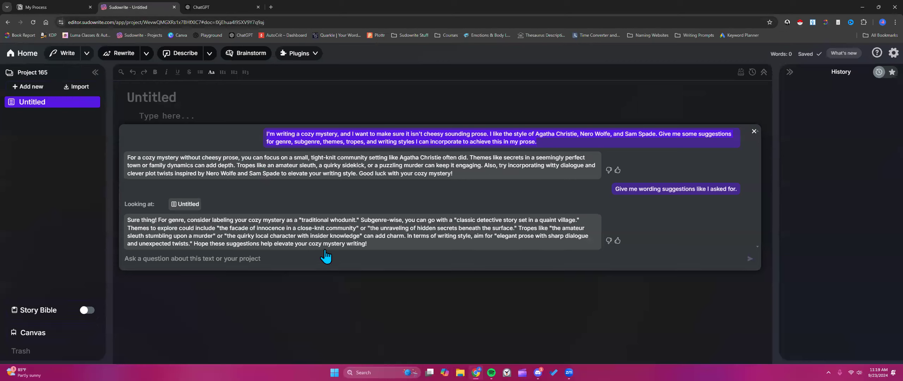
click(20, 54)
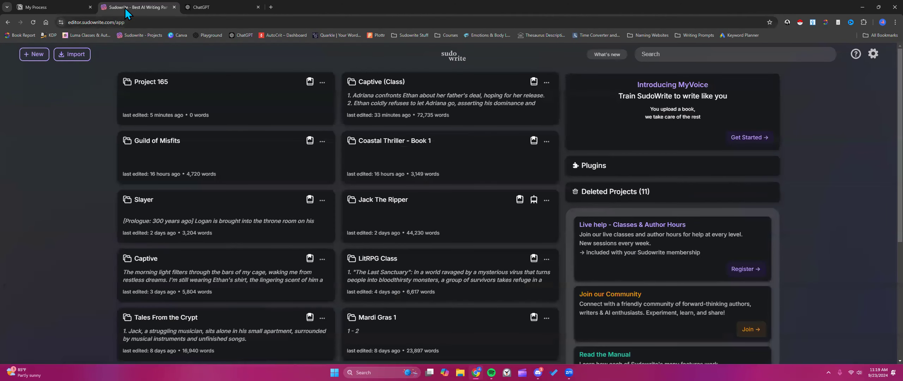
- Open the Captive (Class) project and look through the Chapter 7 text, returning to its beginning
click(377, 100)
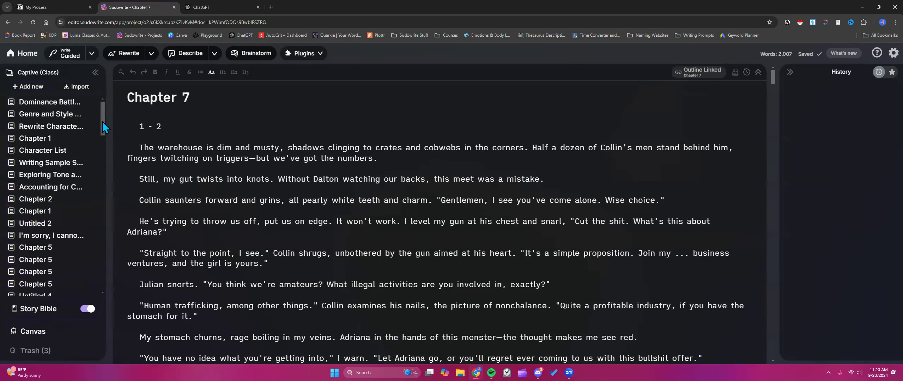
scroll(220, 136, down, 20)
scroll(220, 136, up, 20)
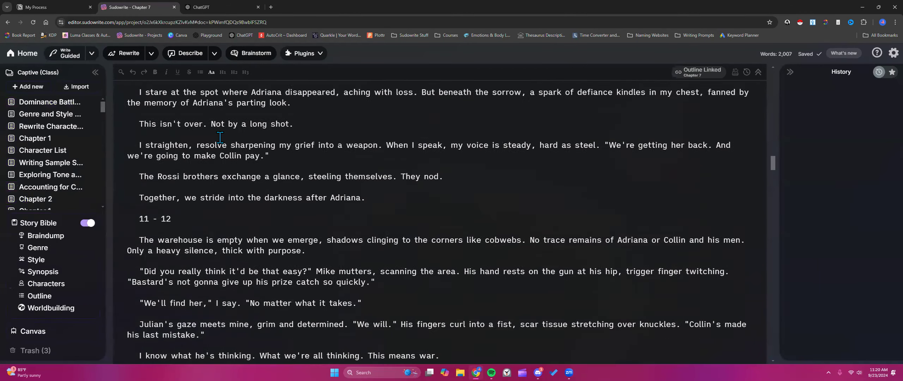
scroll(219, 138, up, 20)
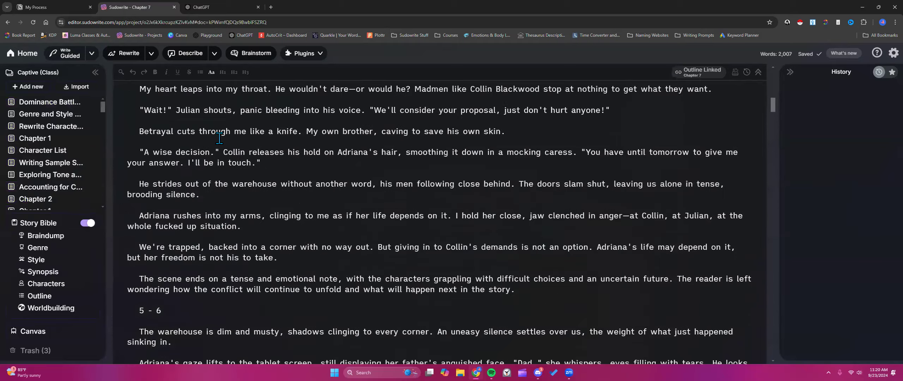
scroll(219, 137, down, 3)
scroll(219, 137, up, 3)
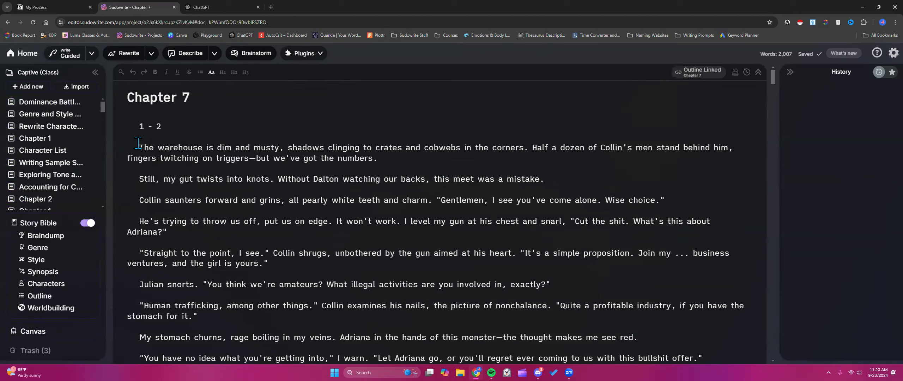
- Select the opening passage of Chapter 7 through "makes me see red" and bring up Quick Edit and Quick Chat for it
drag(138, 144, 661, 349)
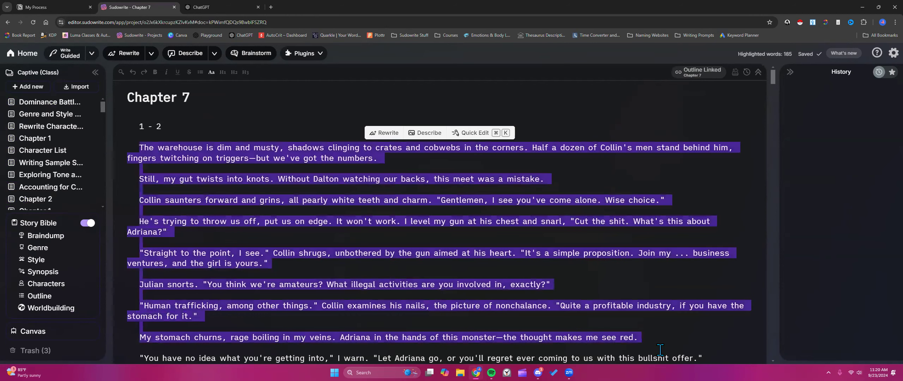
click(475, 133)
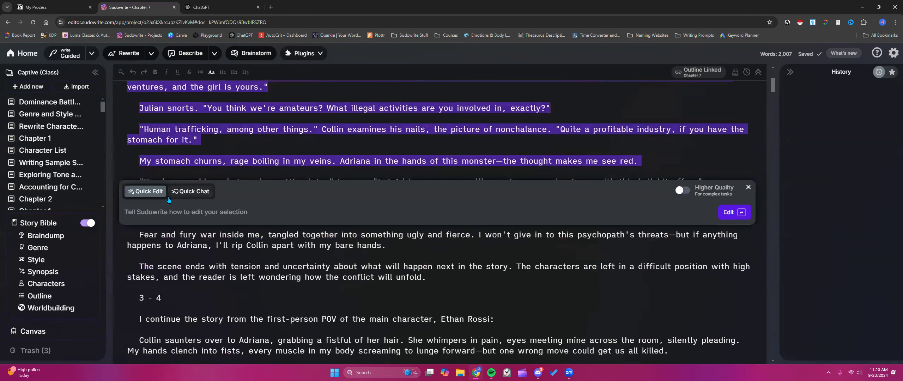
click(192, 192)
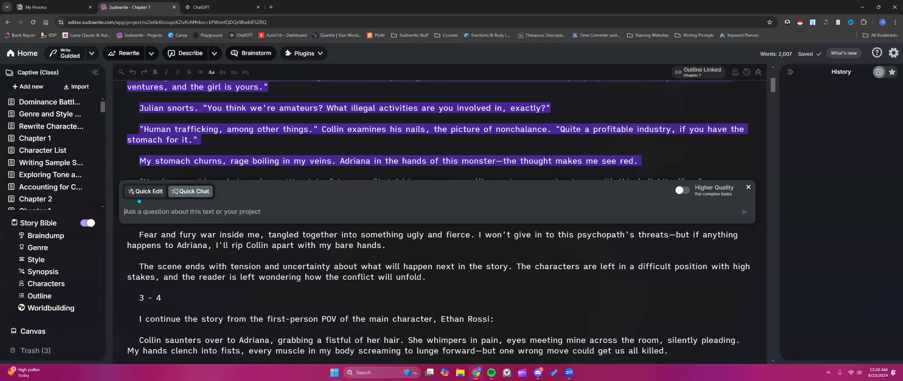
- Locate the Quick Tools page among All Class Documents in Notion, and return to Sudowrite's Chapter 7
click(67, 9)
click(146, 52)
scroll(405, 201, down, 10)
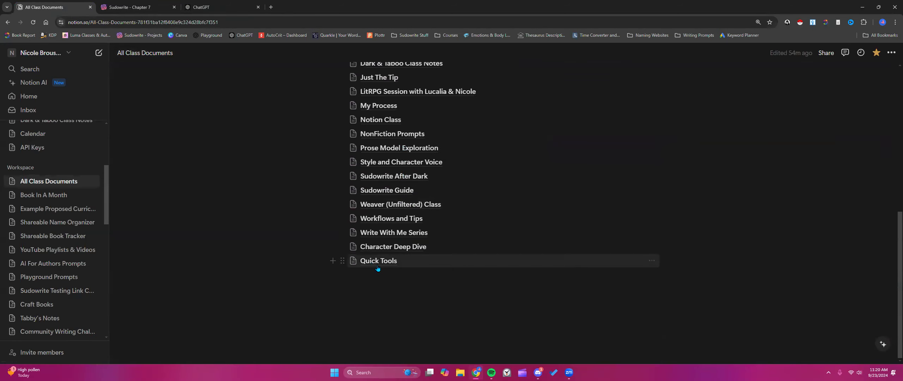
mouse_move(377, 265)
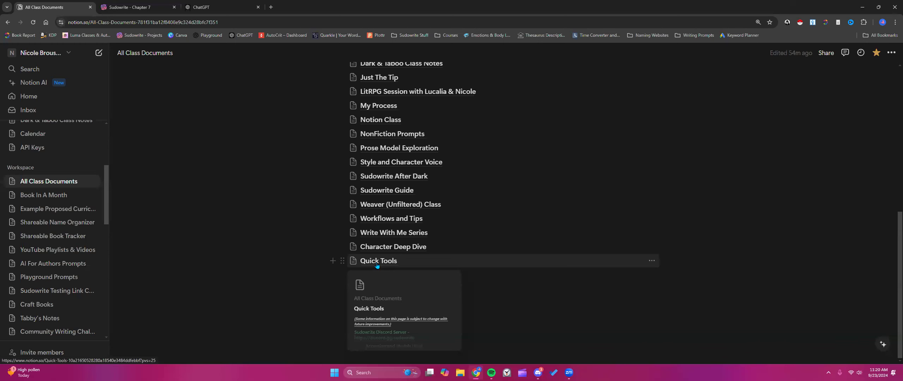
click(144, 10)
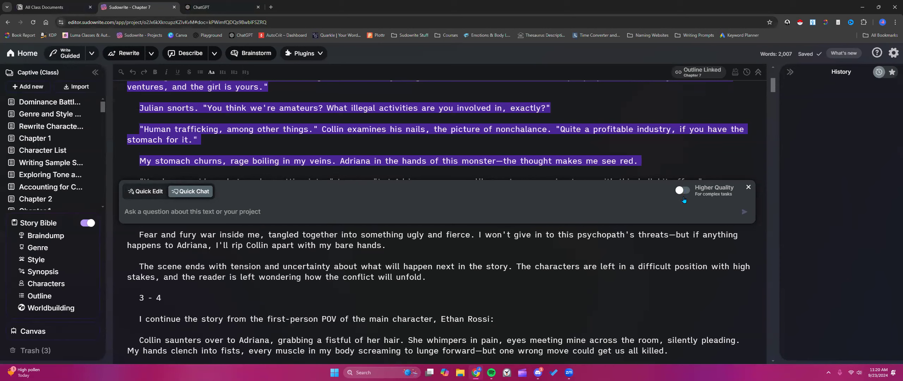
- Try the Higher Quality switch in Quick Chat, and close the chat to return to the chapter's beginning
click(683, 195)
click(684, 190)
click(749, 187)
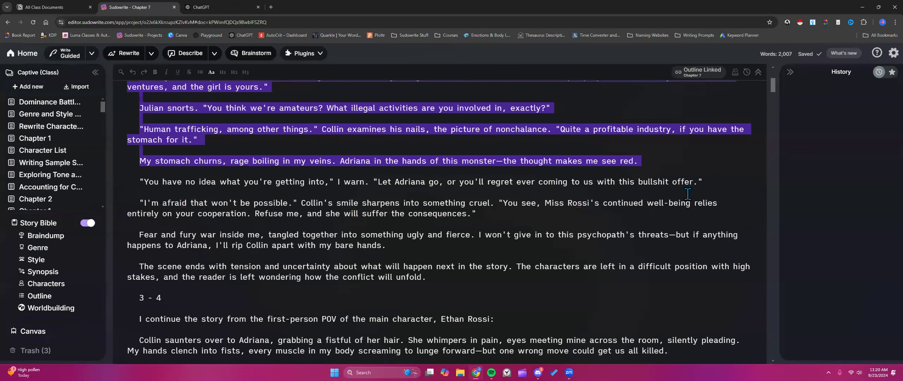
scroll(614, 197, up, 5)
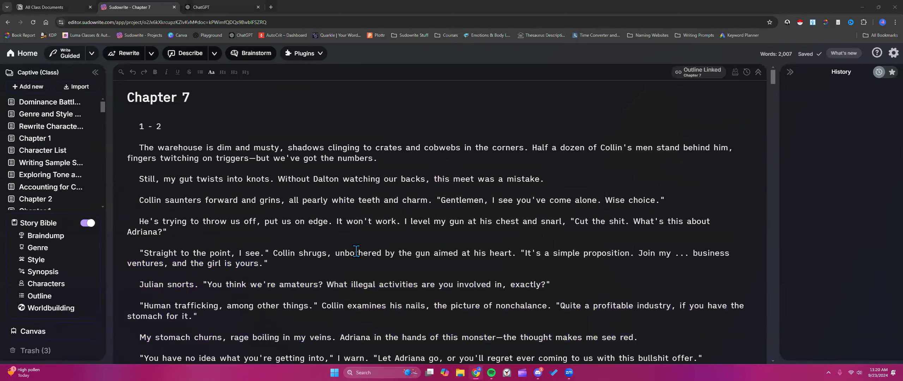
- Examine the Story Bible's Style section and the Action-Packed sample in Featured Styles, and close the style chooser
click(67, 261)
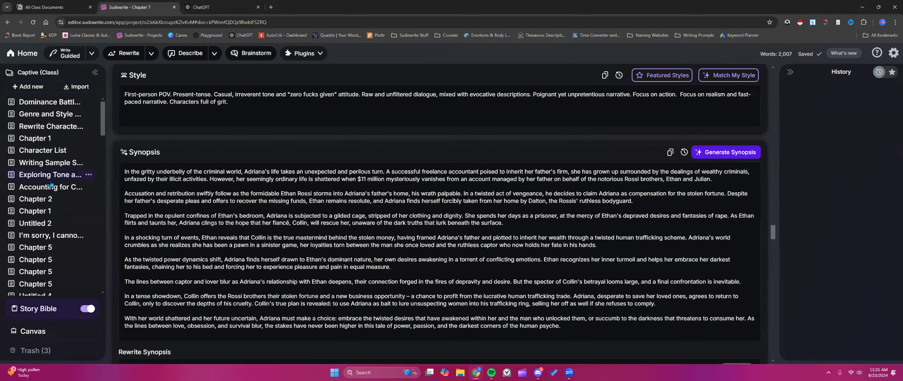
scroll(50, 185, down, 8)
scroll(49, 183, down, 10)
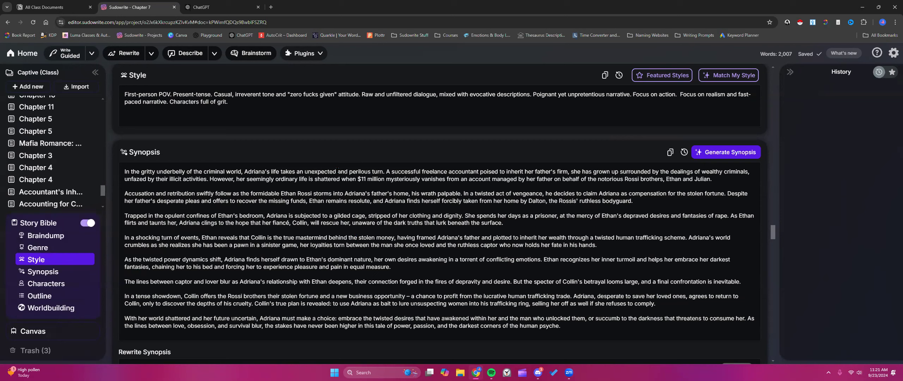
click(660, 74)
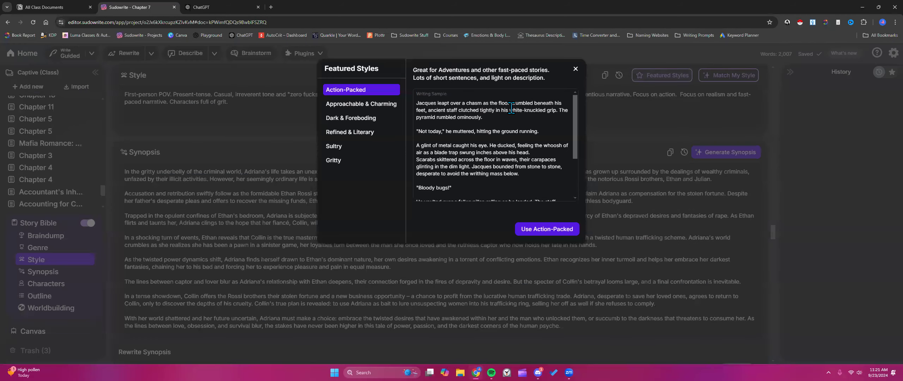
click(575, 69)
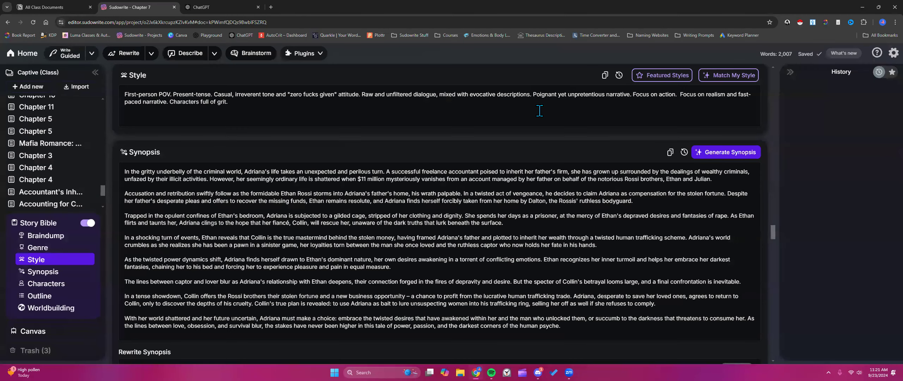
scroll(540, 111, up, 1)
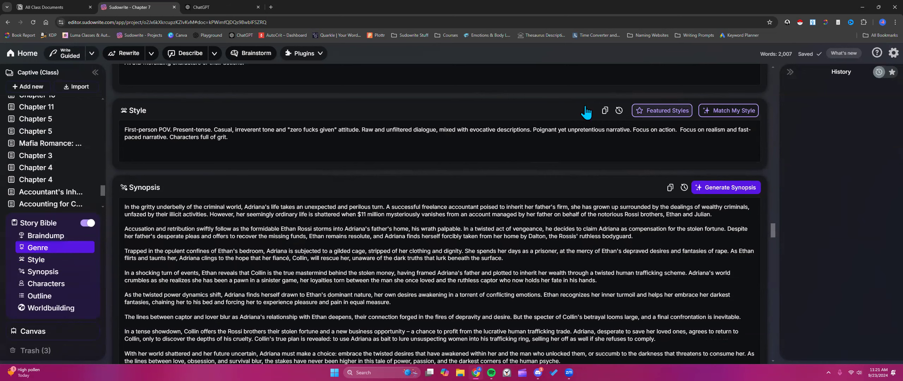
- Open Google Docs in a new browser tab, search for "featured", and open the Featured Styles Comparison document
click(270, 7)
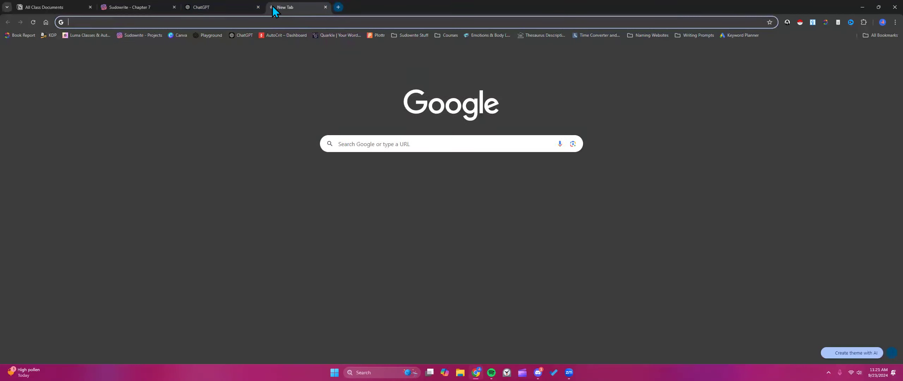
click(452, 176)
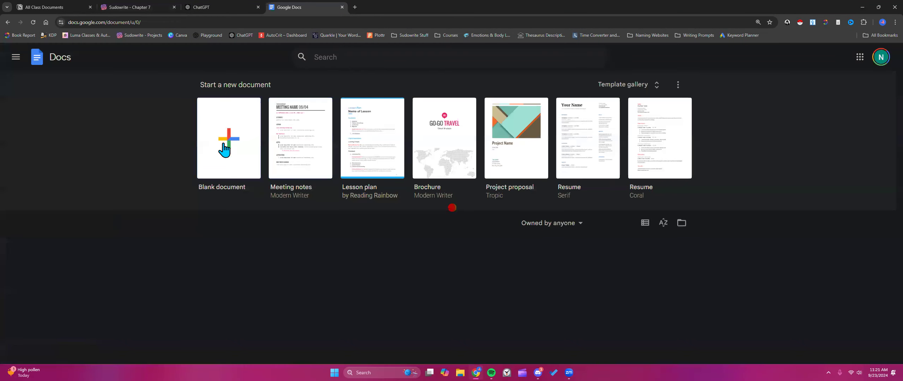
click(347, 55)
text(featured)
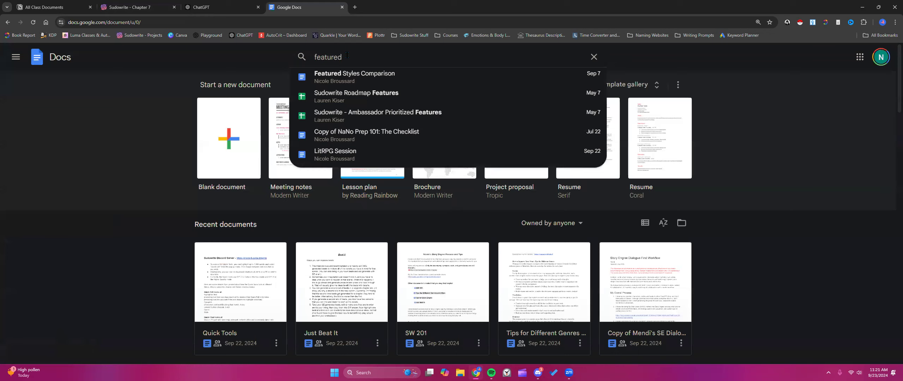
click(357, 82)
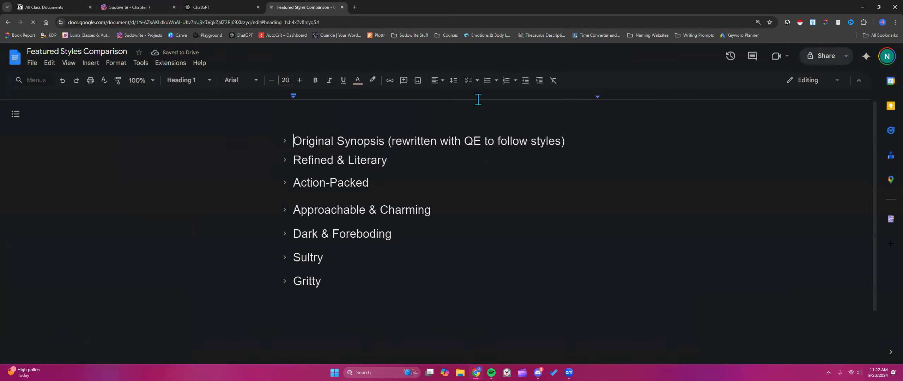
- Share the Featured Styles Comparison document with anyone with the link as viewer, and copy its link
click(815, 55)
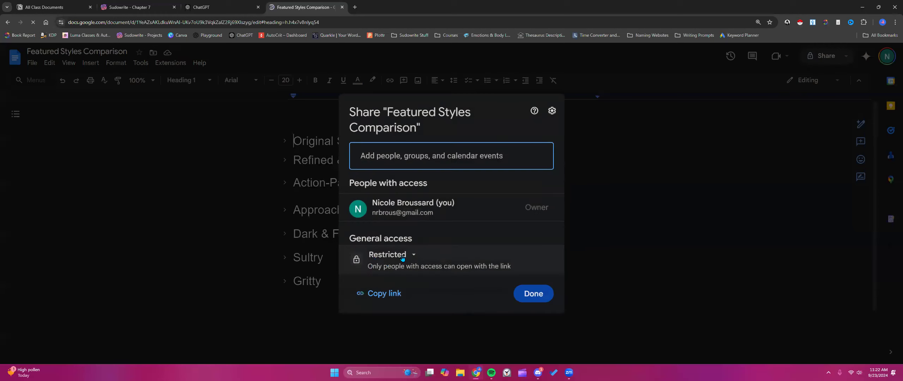
click(406, 257)
click(441, 296)
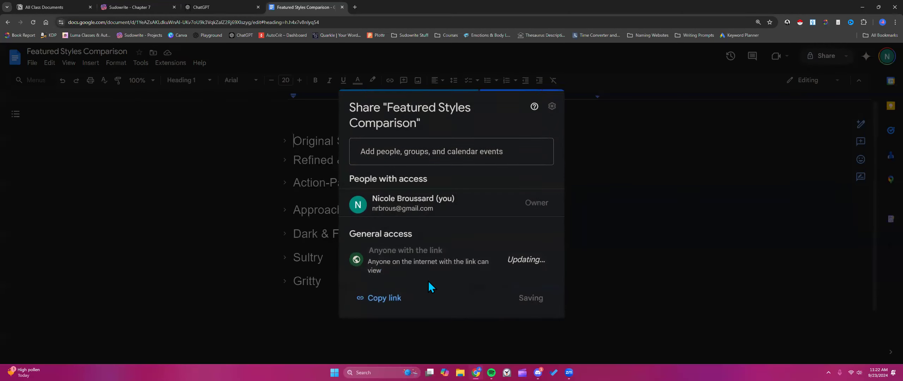
click(373, 301)
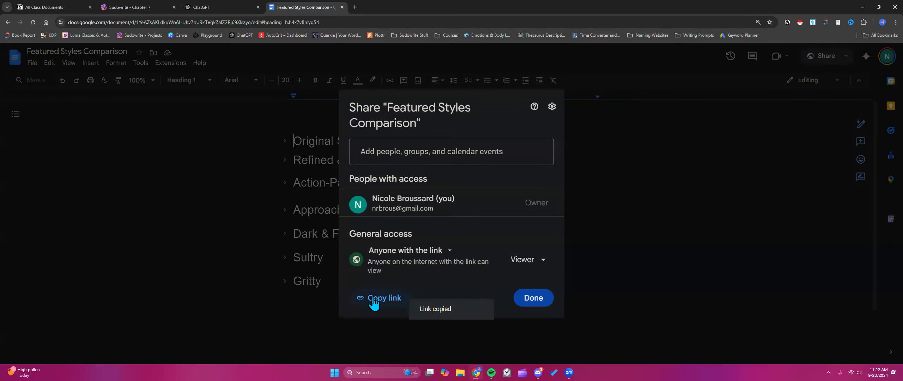
click(533, 300)
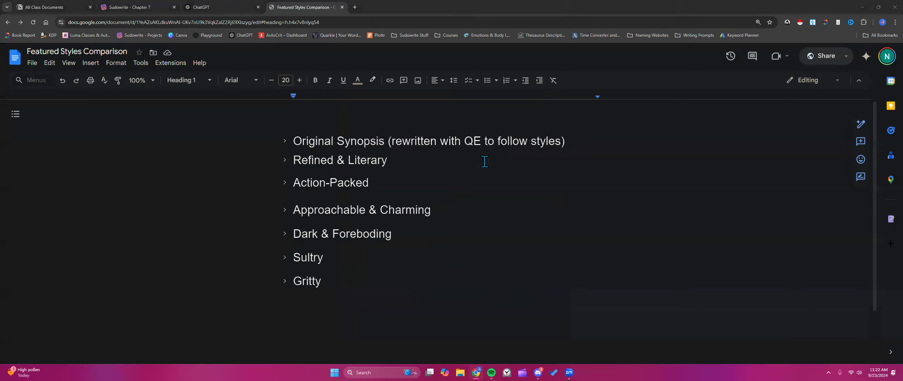
- Expand the Original Synopsis section, check the Featured Styles list in Sudowrite, and return to the comparison document
click(284, 141)
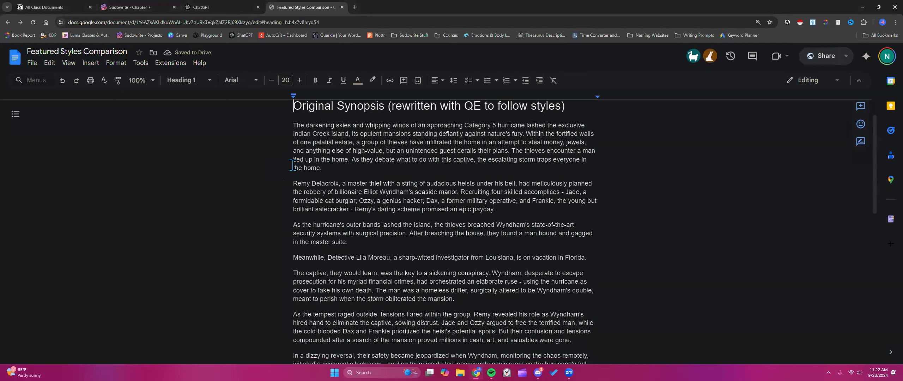
click(136, 7)
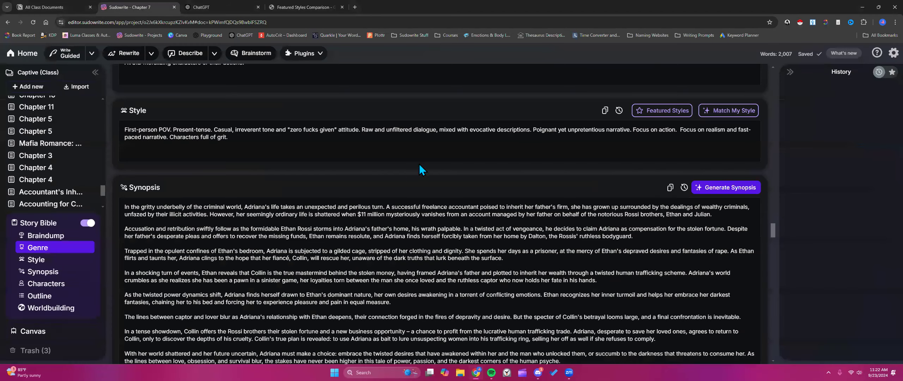
click(663, 111)
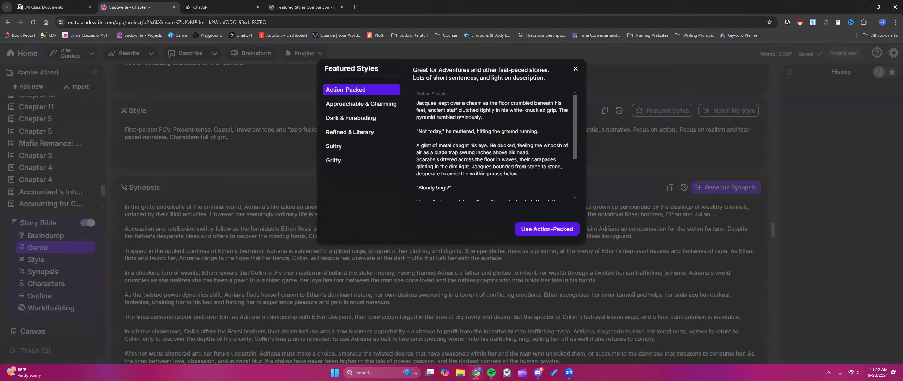
click(576, 70)
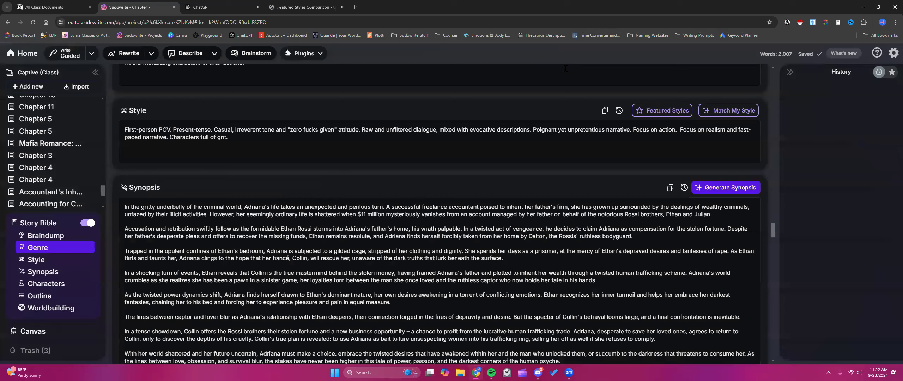
click(298, 6)
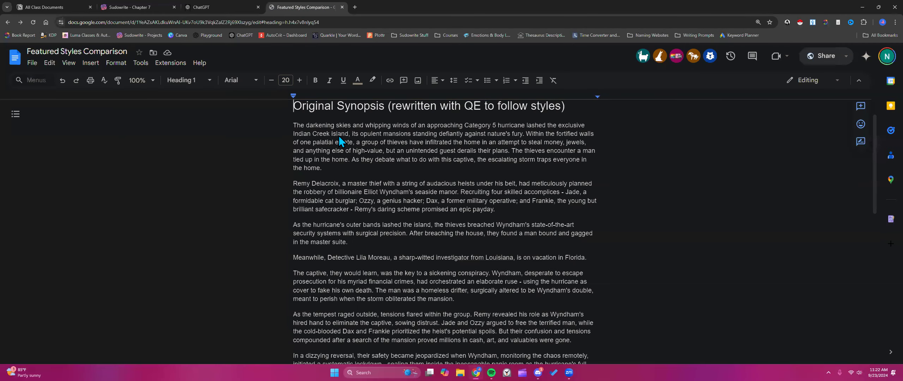
- Review the Original Synopsis and its Refined & Literary rewrite, collapsing each section after reading
scroll(338, 145, up, 1)
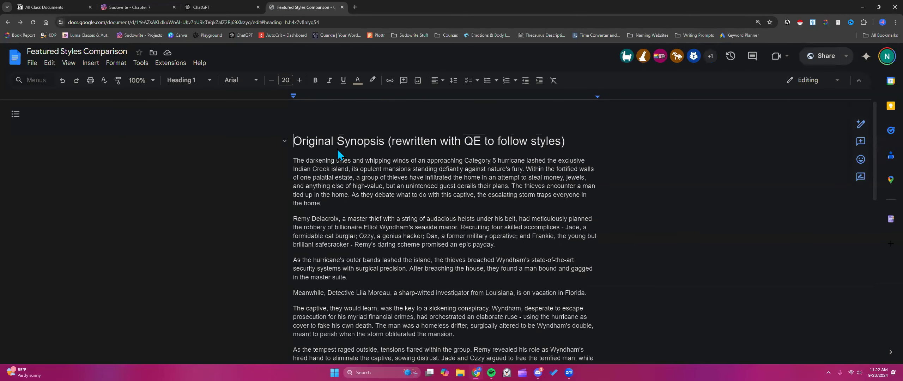
drag(309, 177, 341, 224)
click(344, 225)
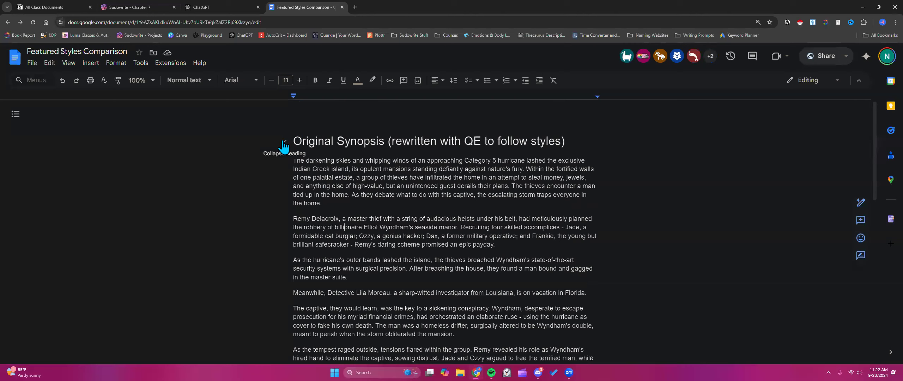
click(284, 145)
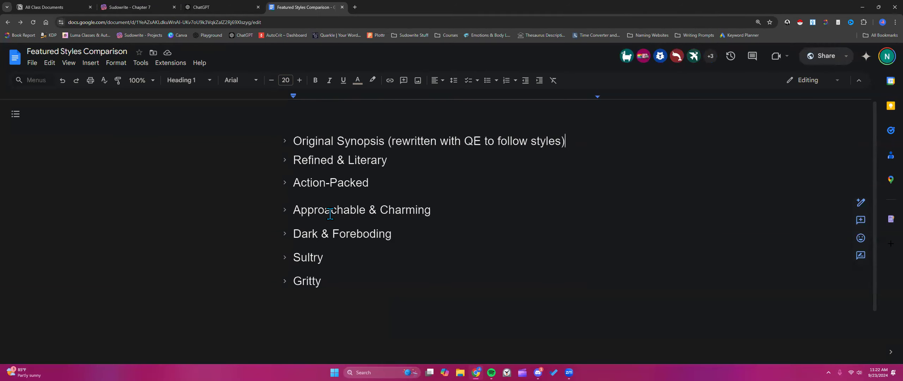
click(284, 161)
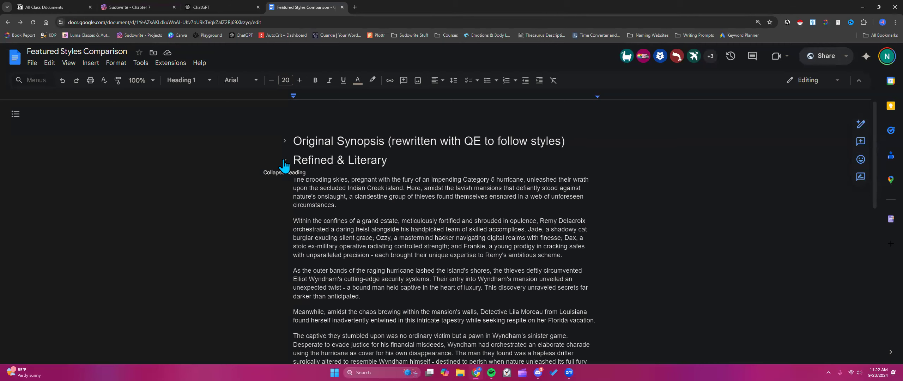
click(284, 161)
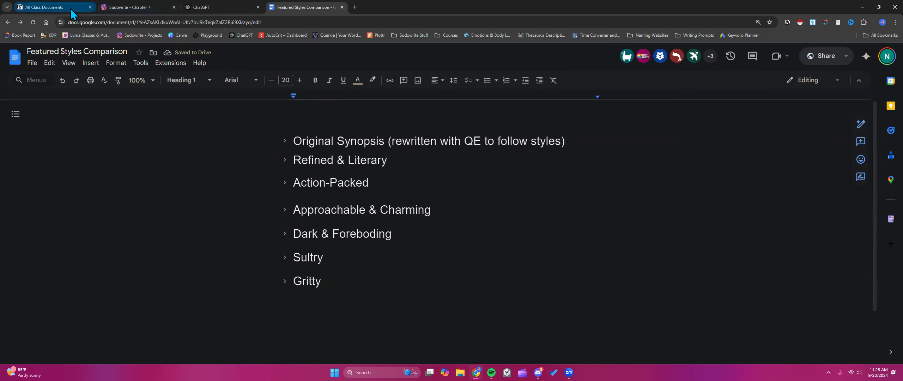
- Switch to Sudowrite, review the full Style box text, and return to the start of Chapter 7
click(129, 7)
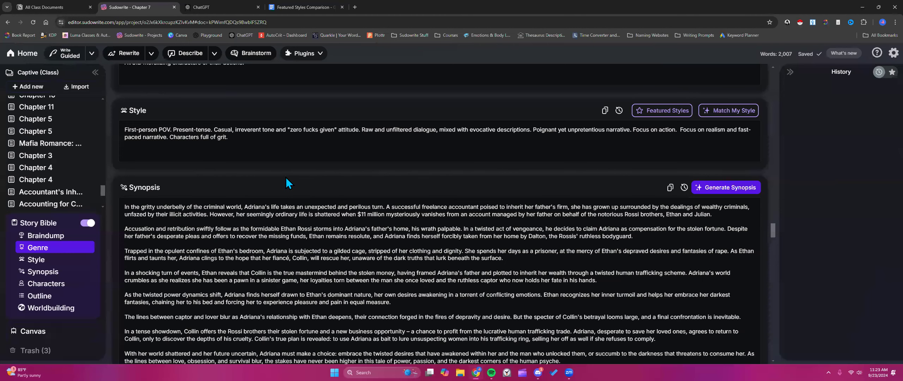
click(397, 135)
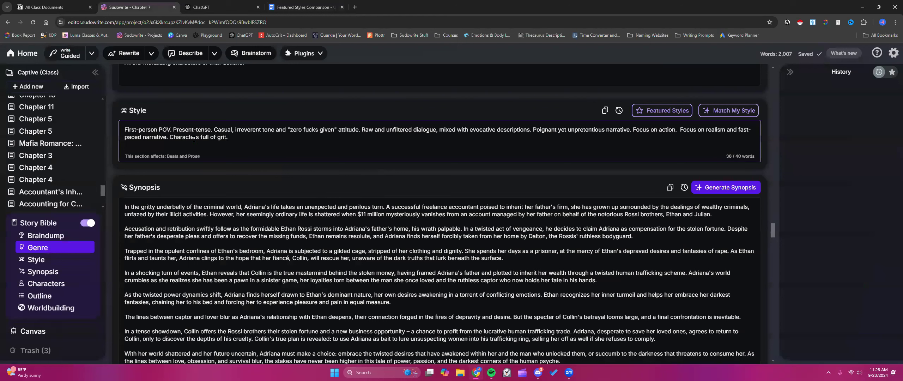
drag(123, 130, 248, 142)
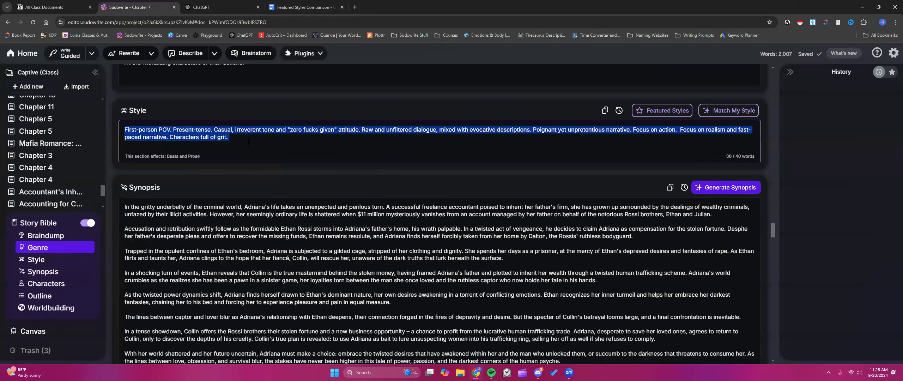
click(249, 142)
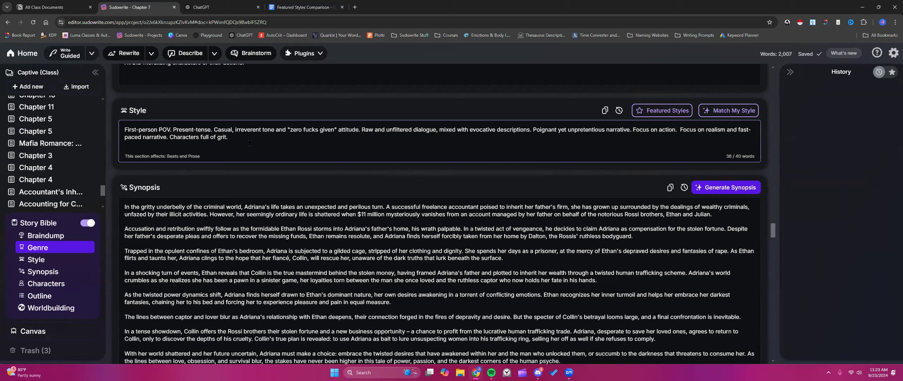
scroll(381, 178, up, 6)
click(881, 188)
drag(773, 218, 766, 71)
click(64, 219)
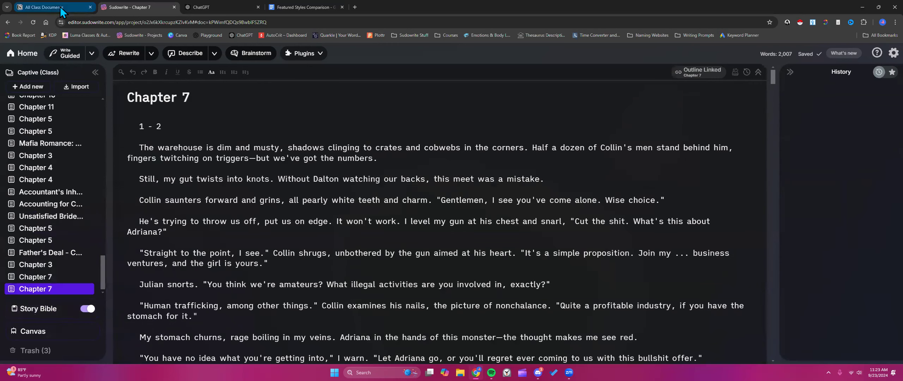
- Open the My Process page in Notion and expand the dark mafia romance example under Style and Genre
click(60, 6)
click(379, 113)
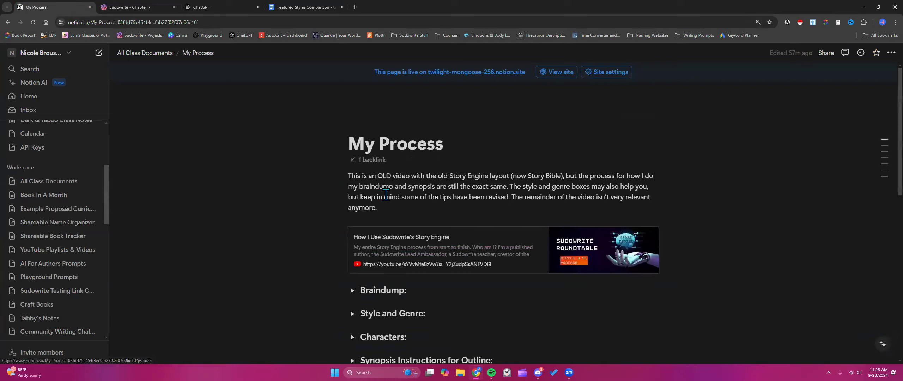
scroll(386, 194, down, 4)
click(352, 172)
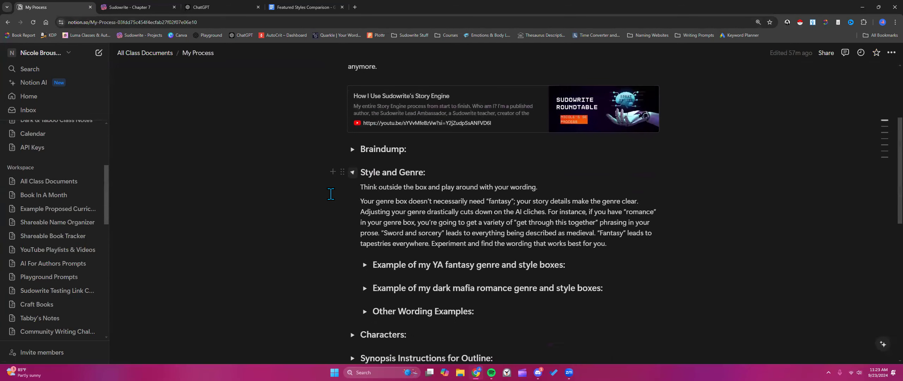
scroll(331, 194, down, 2)
click(365, 220)
scroll(335, 214, down, 2)
scroll(335, 214, down, 3)
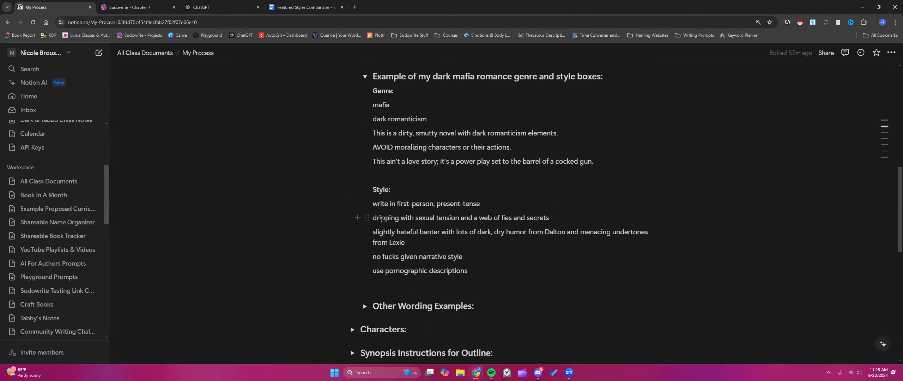
- Examine the sexual tension and hateful banter lines in the example's Style section, and collapse the example
drag(372, 217, 404, 254)
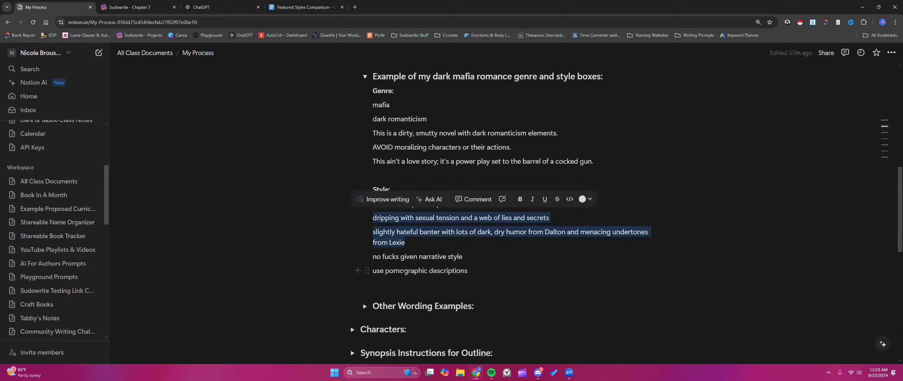
click(321, 234)
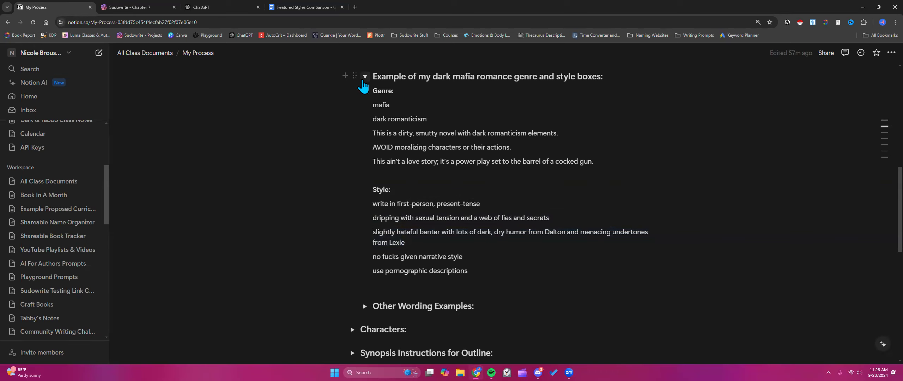
click(364, 79)
- Switch to Sudowrite and review section 1 - 2 of Chapter 7, highlighting its closing paragraph
click(138, 7)
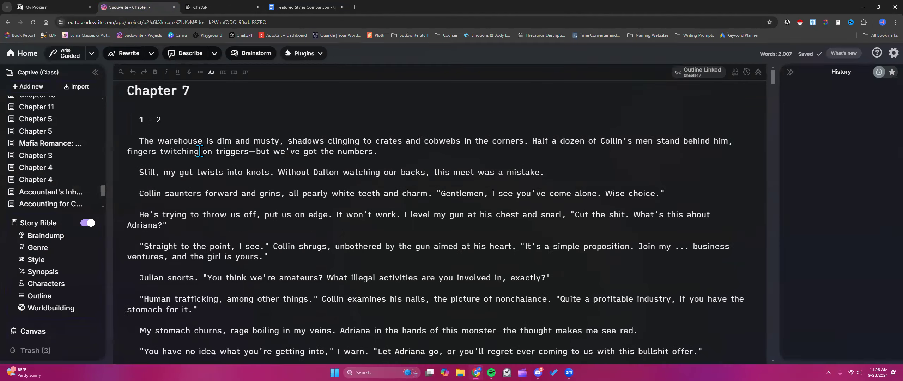
scroll(199, 151, down, 1)
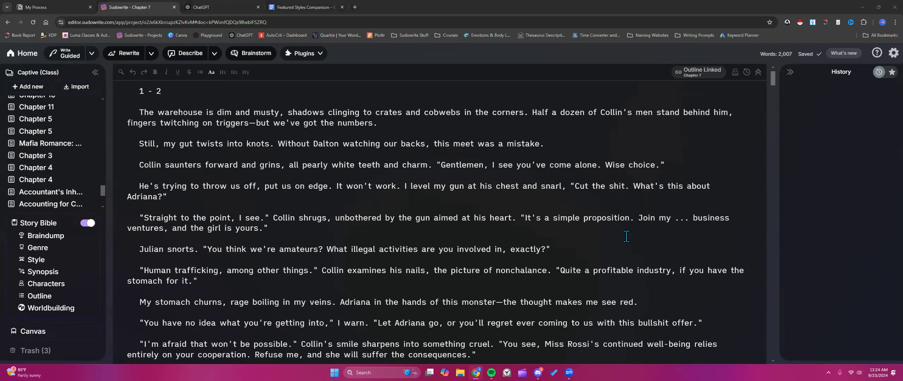
scroll(659, 262, down, 3)
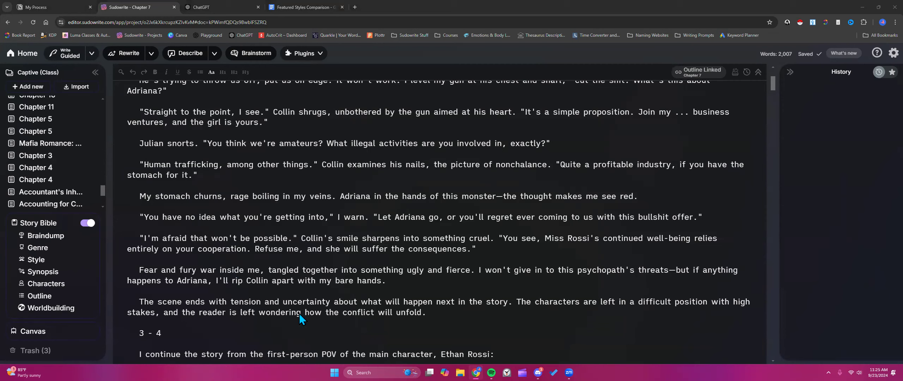
drag(142, 276, 435, 321)
click(435, 321)
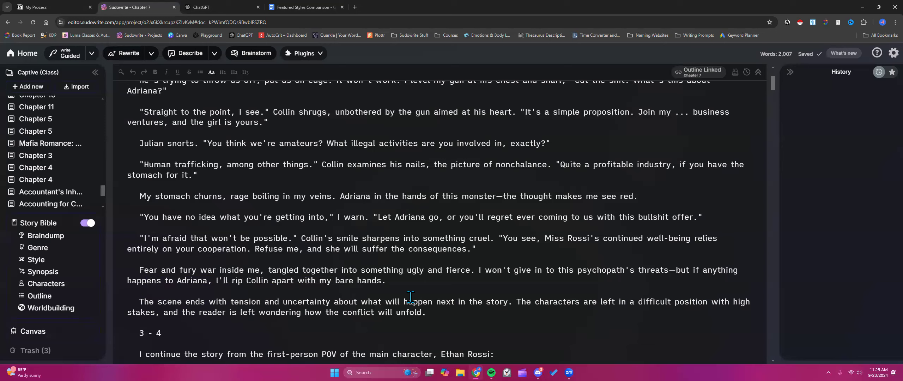
scroll(410, 298, up, 3)
scroll(410, 296, up, 1)
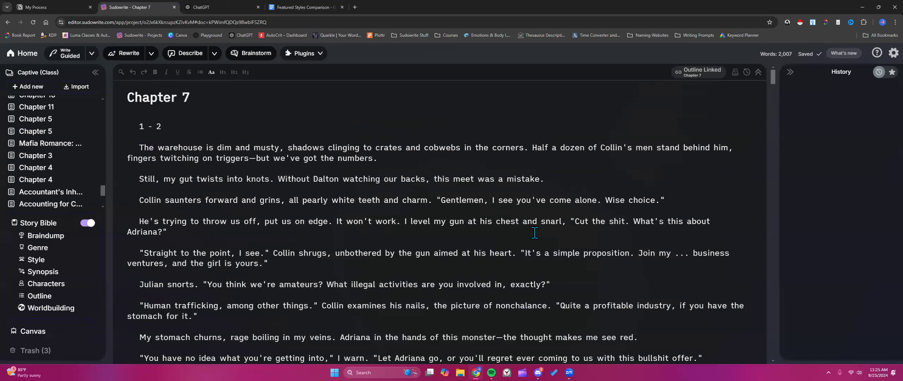
scroll(249, 199, down, 1)
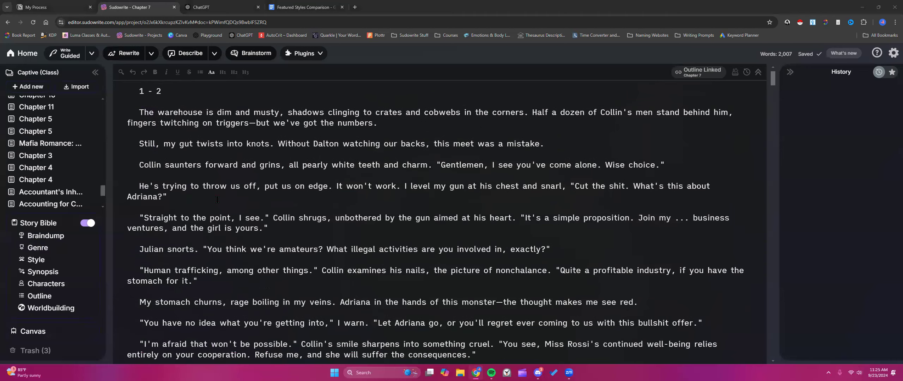
- Open the Genre and Style Template document near the beginning of the project's document list
mouse_move(66, 208)
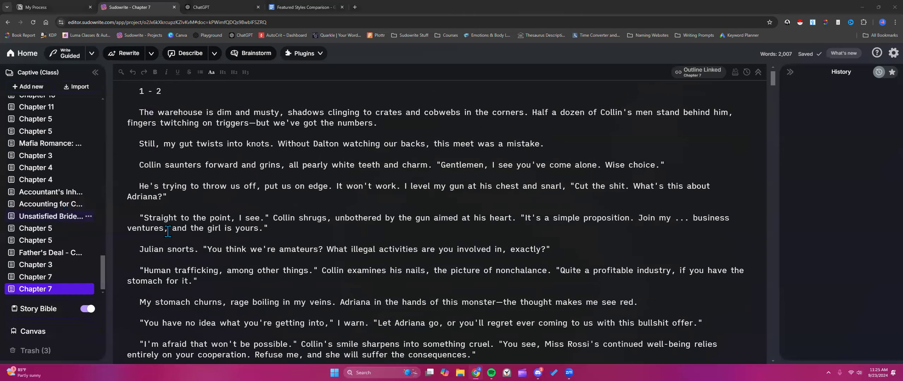
mouse_move(39, 308)
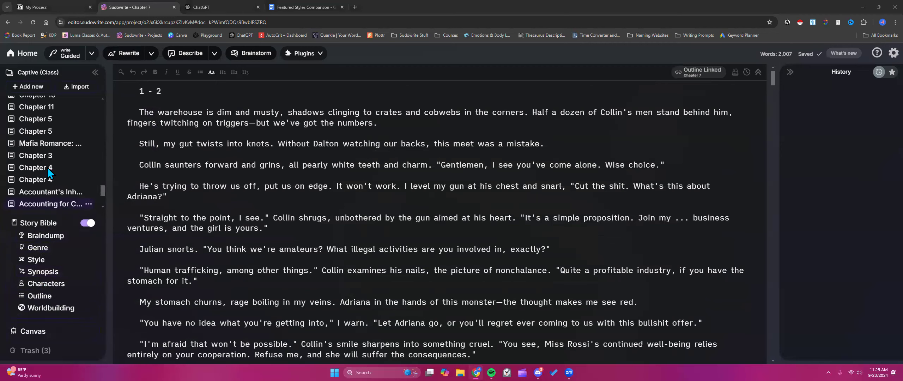
mouse_move(94, 214)
drag(100, 268, 103, 106)
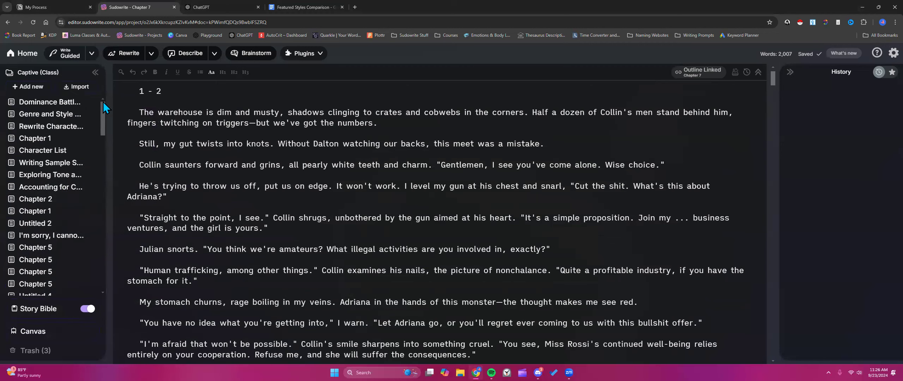
click(67, 103)
click(61, 118)
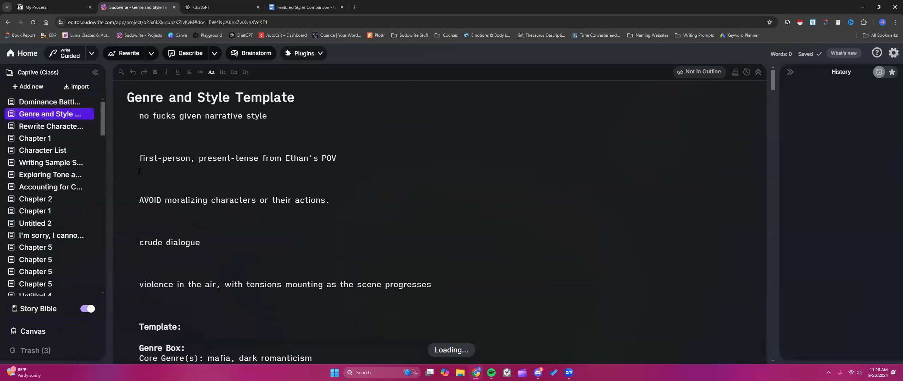
- Examine the style phrases at the start of the template, highlighting the line about violence in the air
mouse_move(39, 308)
drag(140, 116, 445, 285)
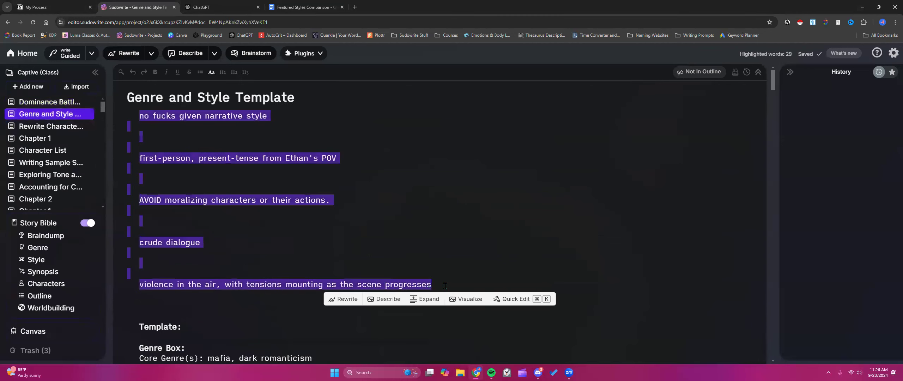
click(416, 261)
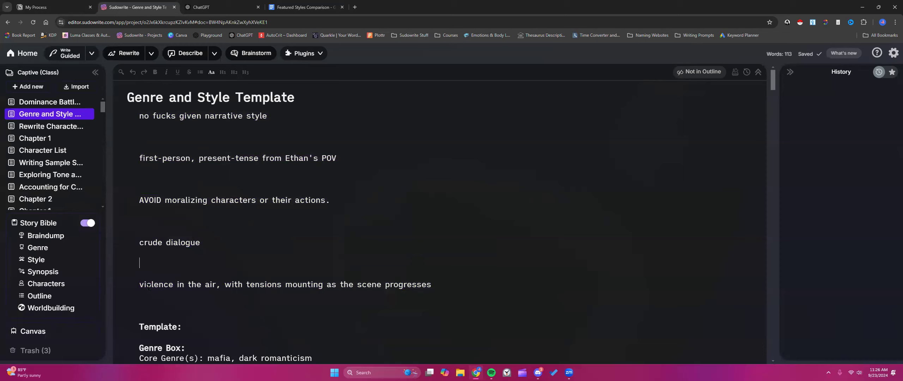
drag(139, 285, 446, 289)
click(355, 313)
- Open the Chapter 7 version that begins with "The dim warehouse echoes" and skim through its sections
scroll(43, 271, down, 5)
click(43, 271)
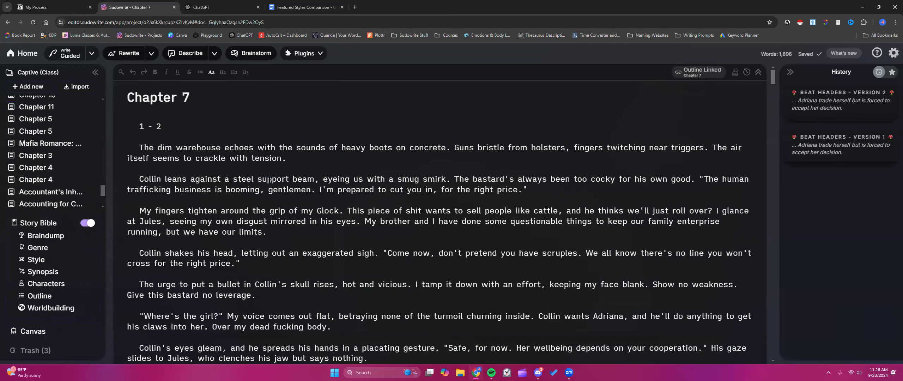
scroll(769, 134, down, 20)
scroll(770, 134, up, 4)
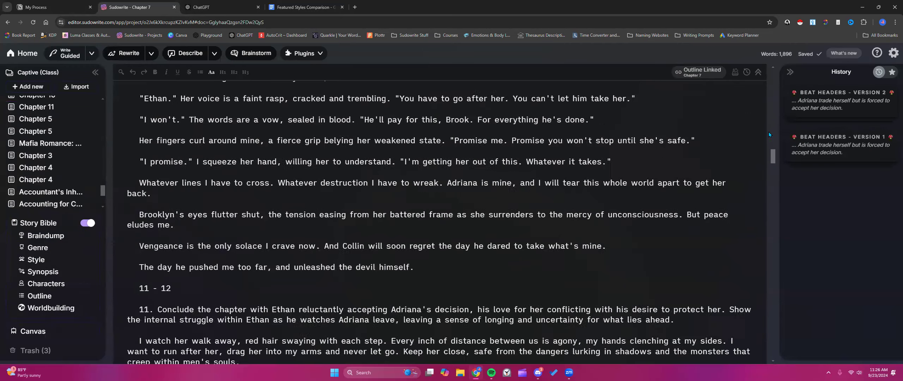
scroll(769, 134, up, 20)
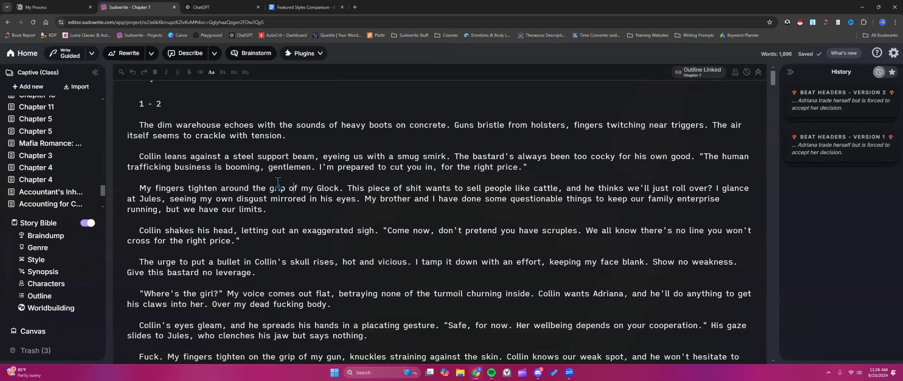
- Read the warehouse confrontation in section 1 - 2 of this Chapter 7 version
scroll(278, 182, down, 1)
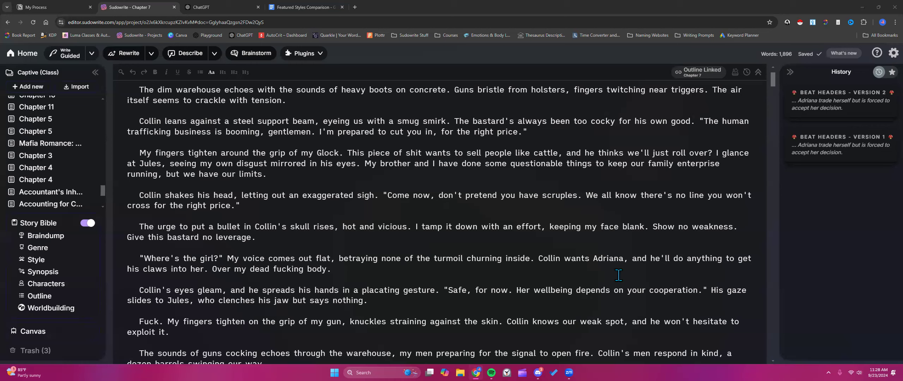
scroll(567, 265, down, 2)
scroll(567, 265, down, 2)
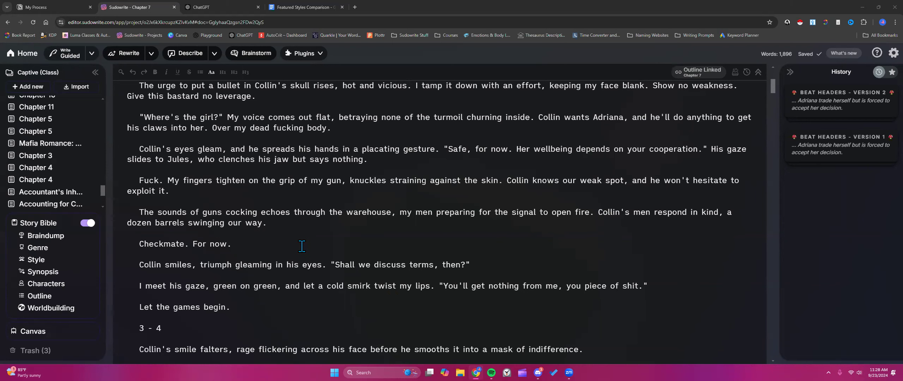
scroll(302, 246, up, 5)
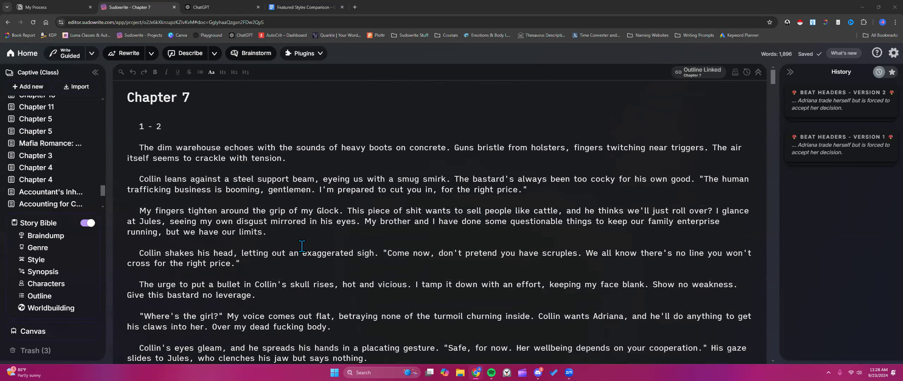
scroll(302, 246, down, 1)
scroll(302, 247, down, 1)
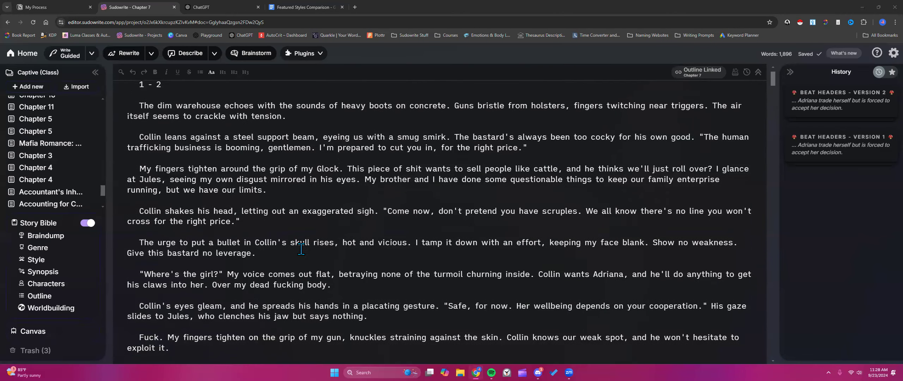
scroll(301, 249, up, 1)
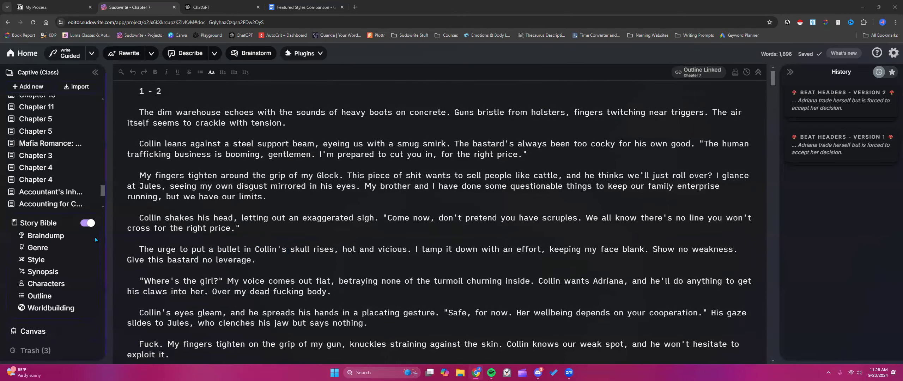
- In the Story Bible's Style box, put the POV, tense, tone, dialogue and "Poignant yet unpretentious narrative" phrases on separate lines
click(55, 261)
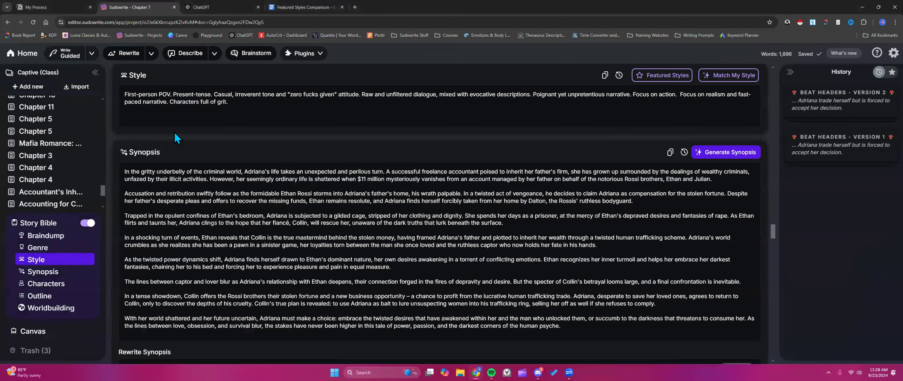
click(173, 93)
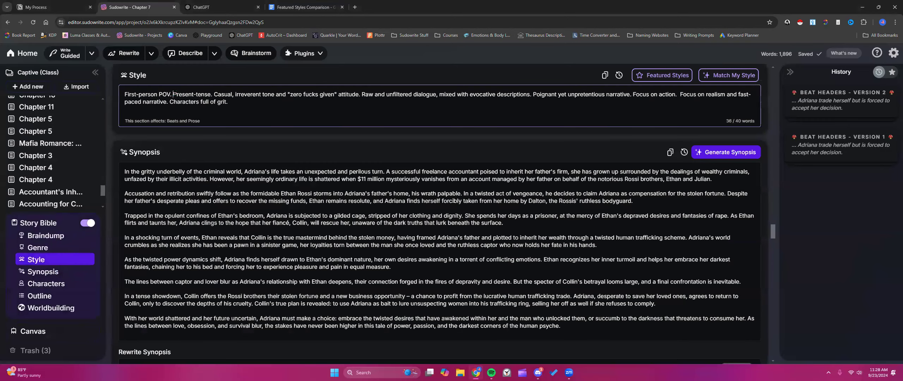
key(Return)
click(165, 101)
key(Return)
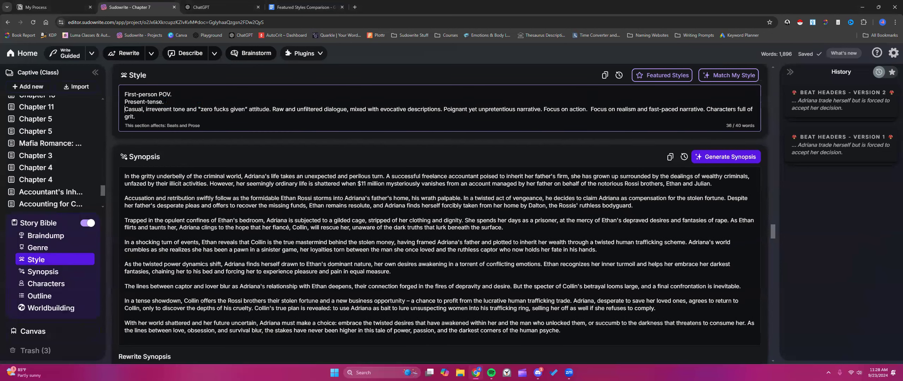
click(272, 107)
key(Return)
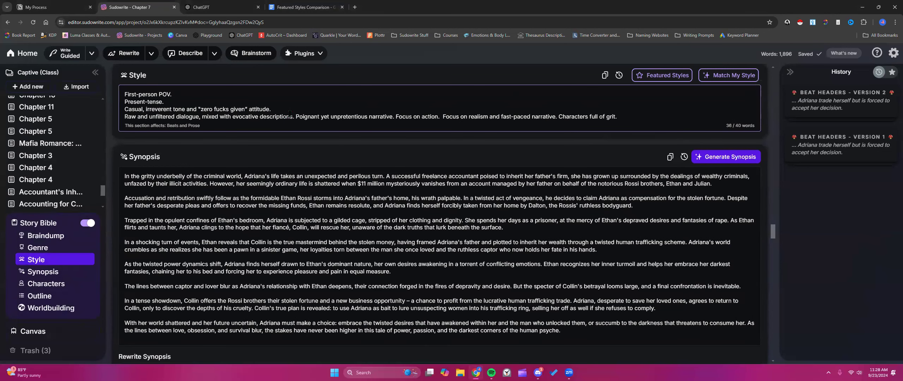
key(Return)
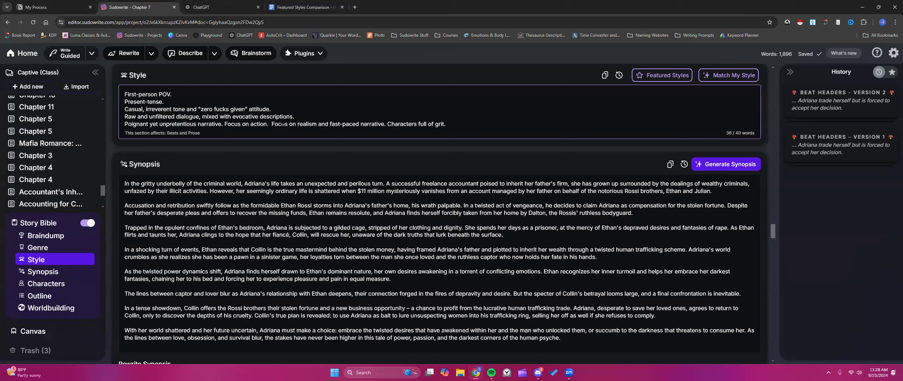
- Break the remaining Style text into separate lines for "Focus on action", "Focus on realism and fast-paced narrative" and "Characters full of grit"
key(Return)
key(ctrl+Right)
key(ctrl+Right)
key(ctrl+Right)
key(Return)
click(241, 137)
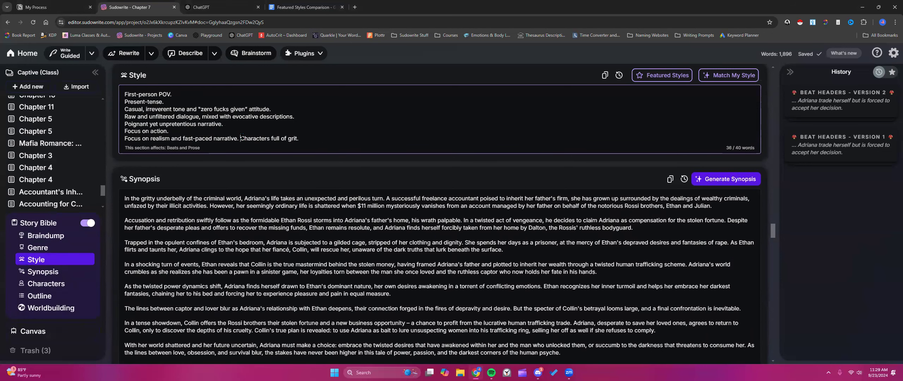
key(Return)
- Review the separated Style lines, highlighting the last three phrases and the "Characters full of grit" line
drag(124, 131, 199, 143)
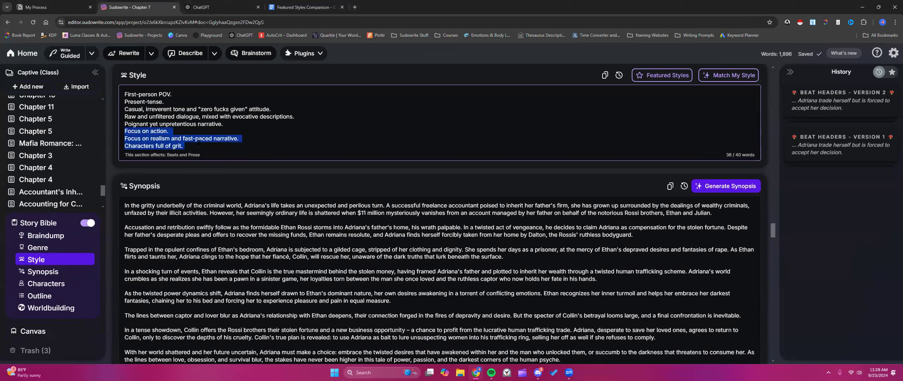
click(127, 94)
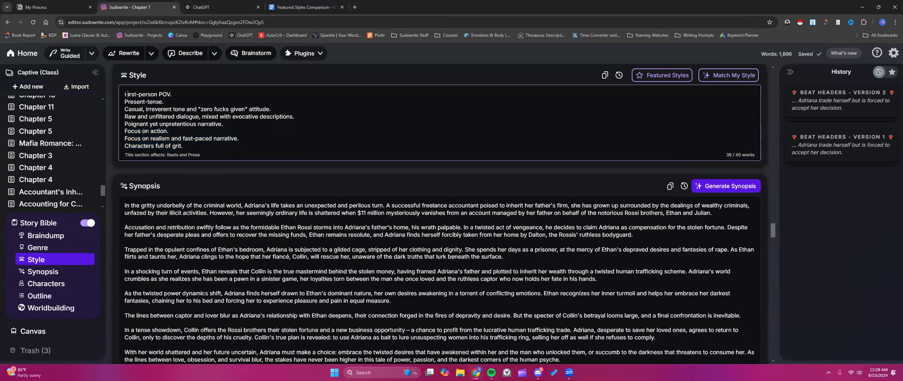
drag(126, 131, 185, 146)
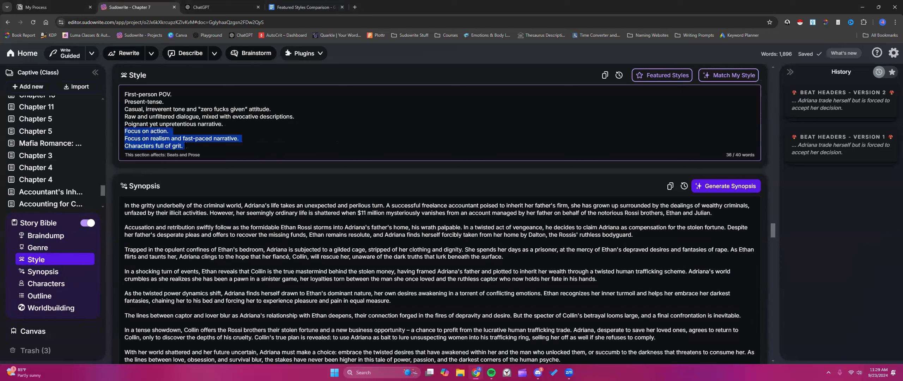
click(209, 130)
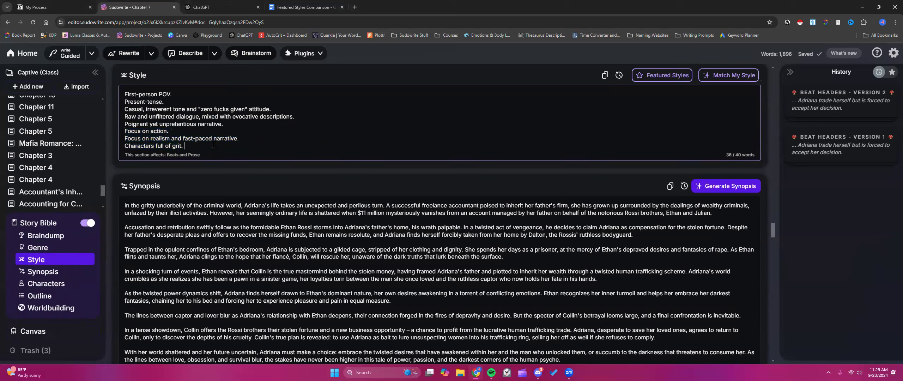
drag(136, 147, 122, 146)
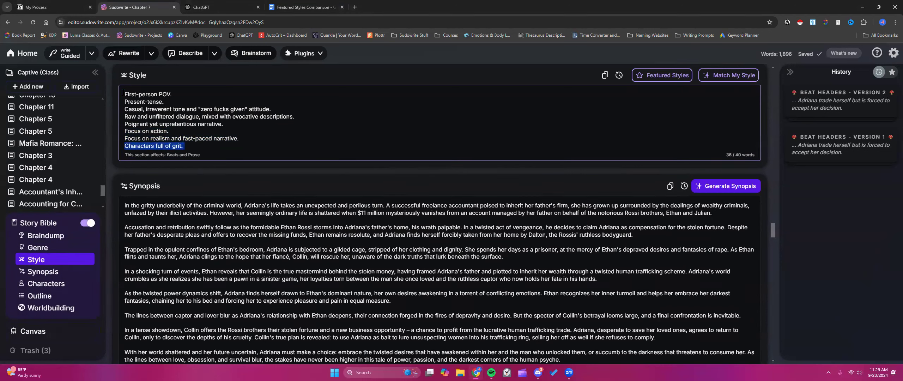
click(263, 132)
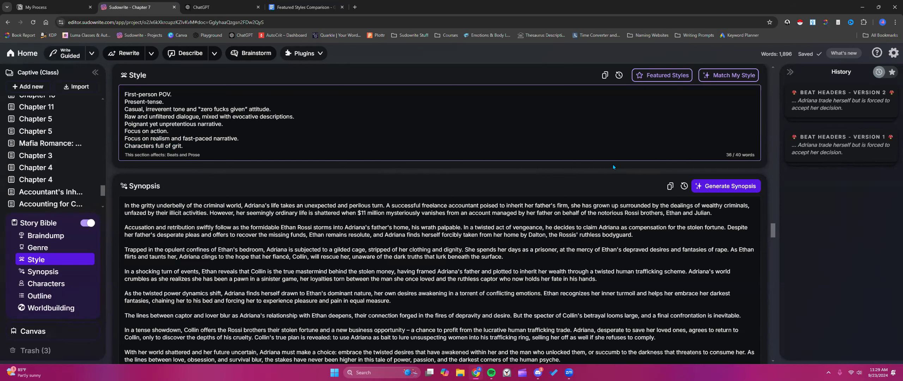
- Reopen the Genre and Style Template document near the beginning of the project's document list and skim its opening phrases
click(96, 223)
drag(101, 267, 103, 88)
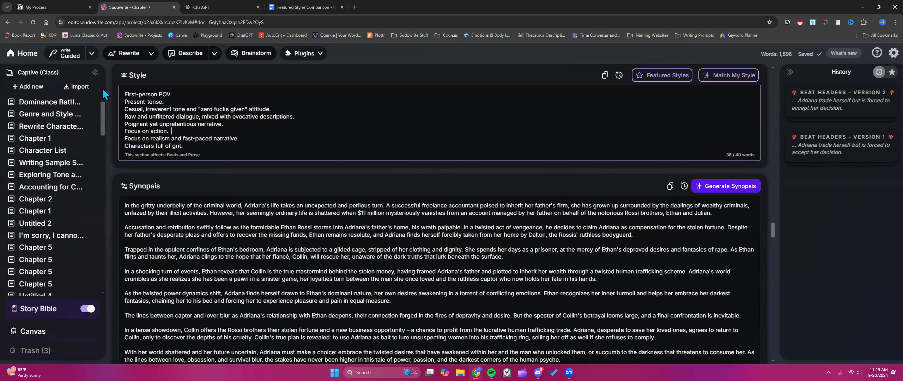
click(70, 118)
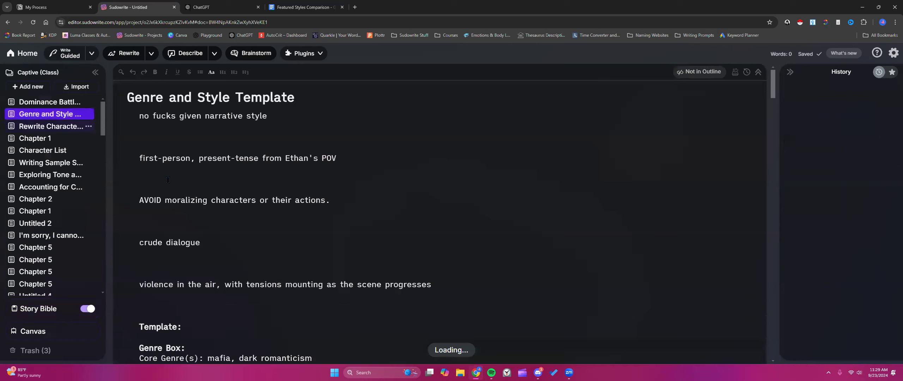
scroll(168, 180, down, 3)
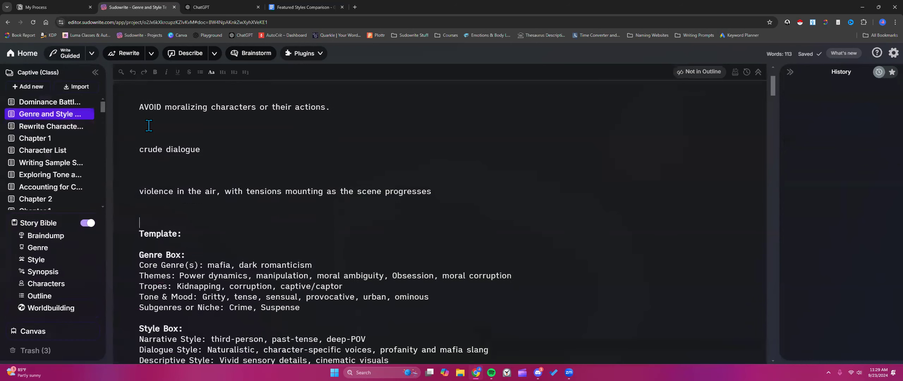
scroll(172, 196, up, 3)
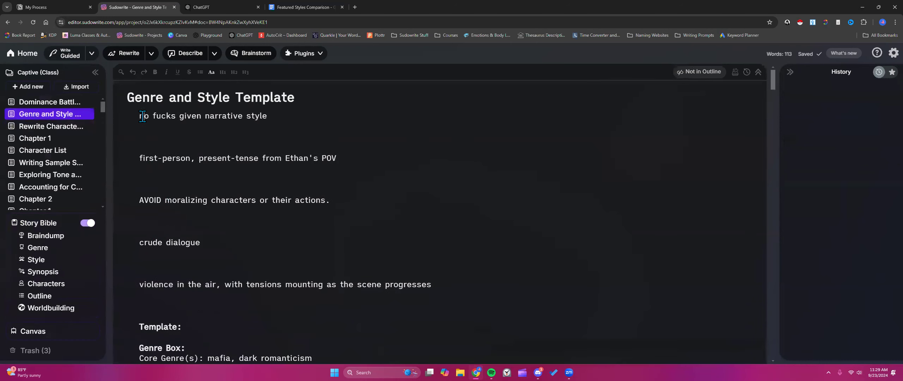
- Examine the wording of the template's first line, "no fucks given narrative style", highlighting the attitude phrase and the word "narrative"
drag(137, 115, 271, 119)
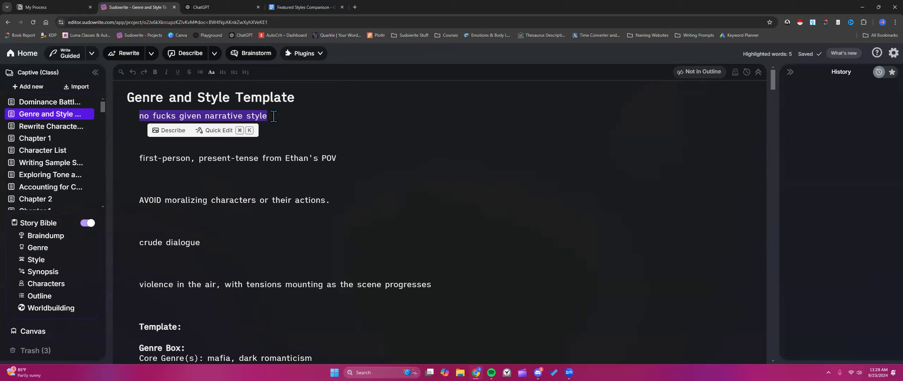
click(274, 116)
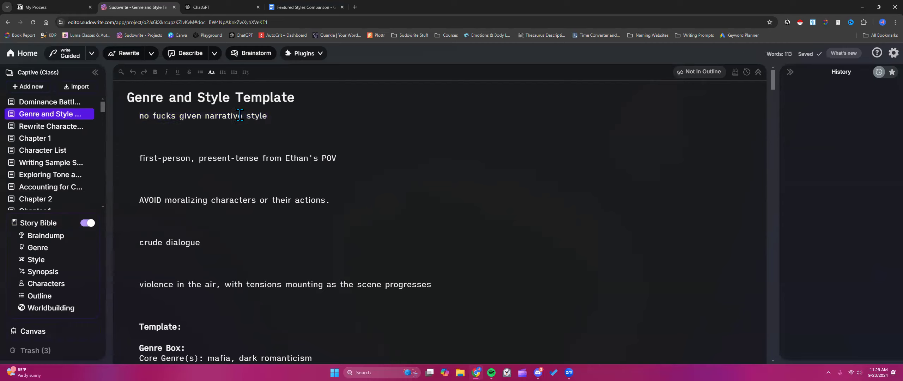
double_click(229, 116)
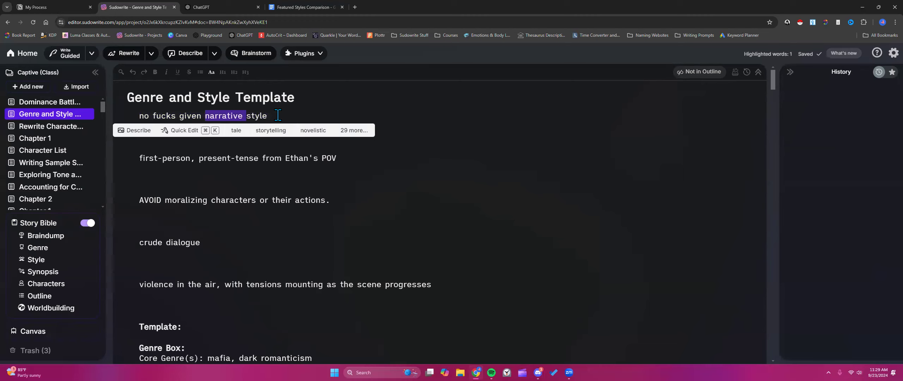
click(141, 117)
drag(145, 116, 200, 118)
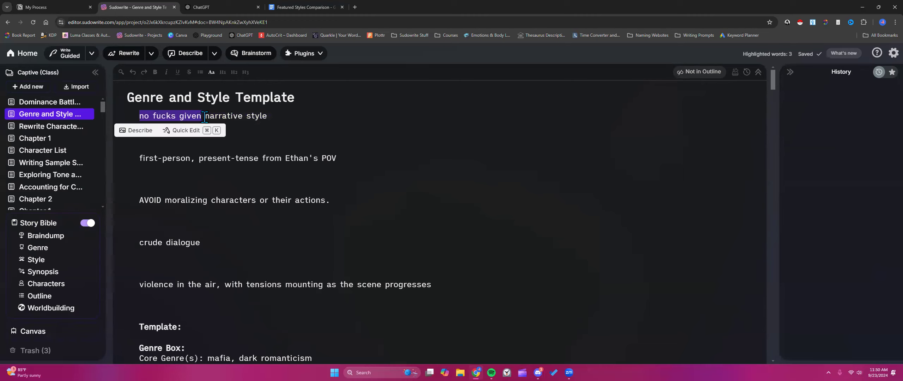
click(203, 117)
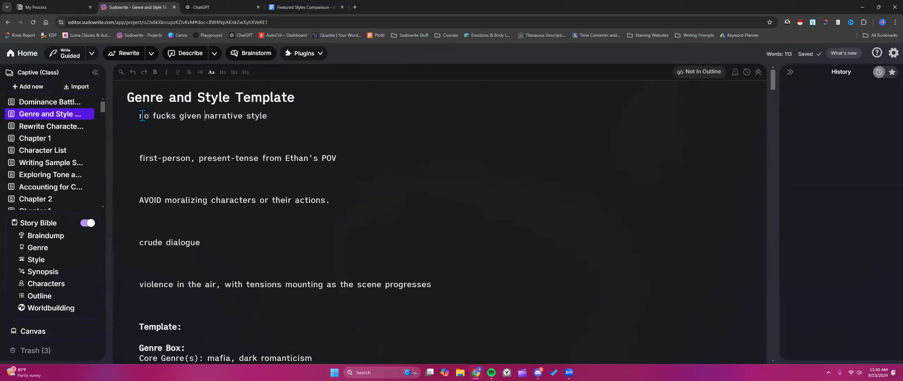
drag(153, 117, 269, 117)
click(269, 116)
- Switch to the Notion class notes and open the Style and Character Voice page from All Class Documents
click(56, 7)
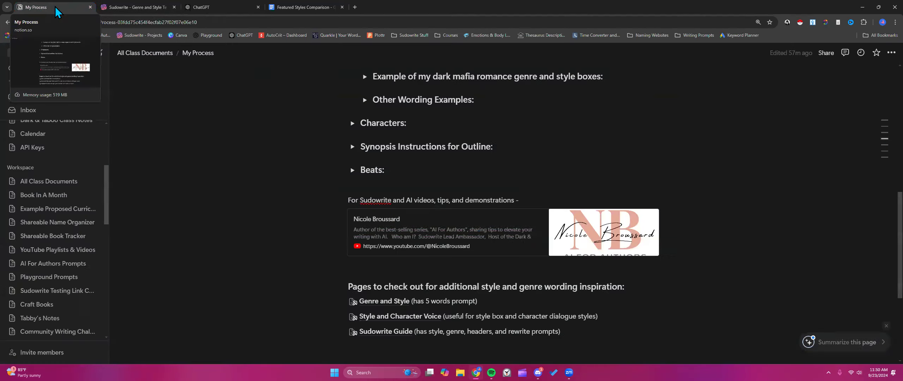
scroll(315, 192, up, 10)
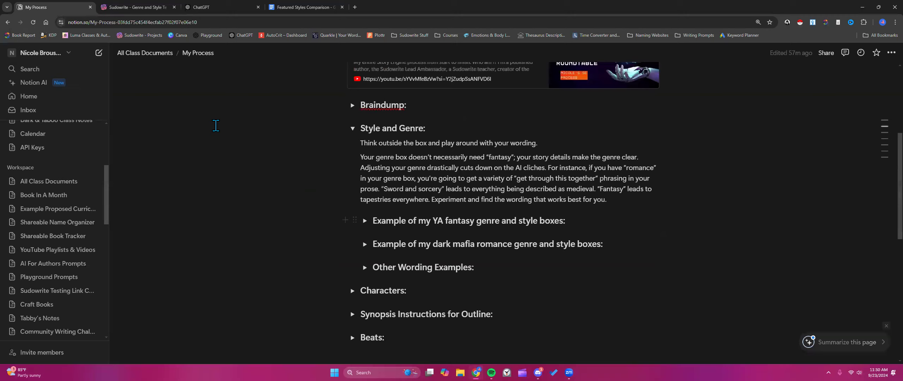
click(145, 52)
scroll(355, 202, down, 2)
scroll(355, 202, down, 4)
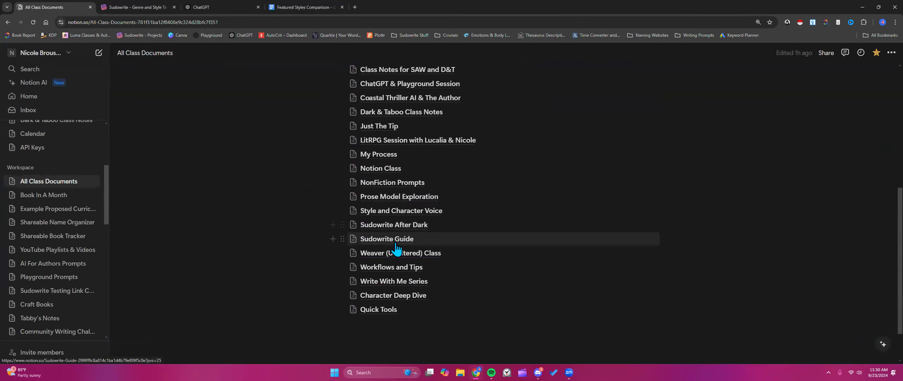
mouse_move(409, 213)
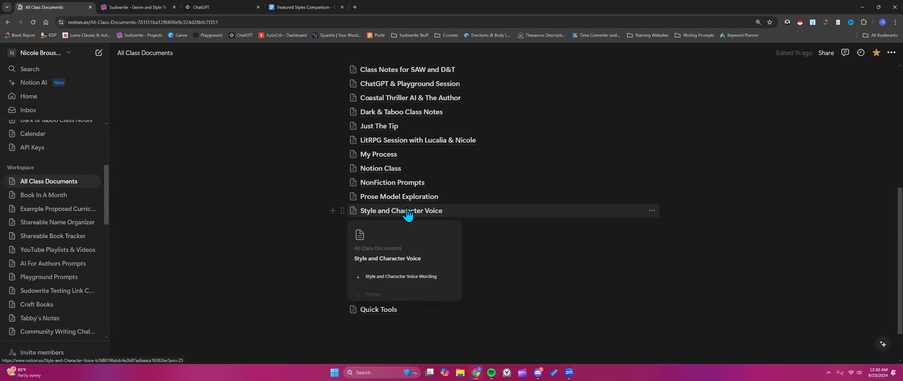
click(407, 212)
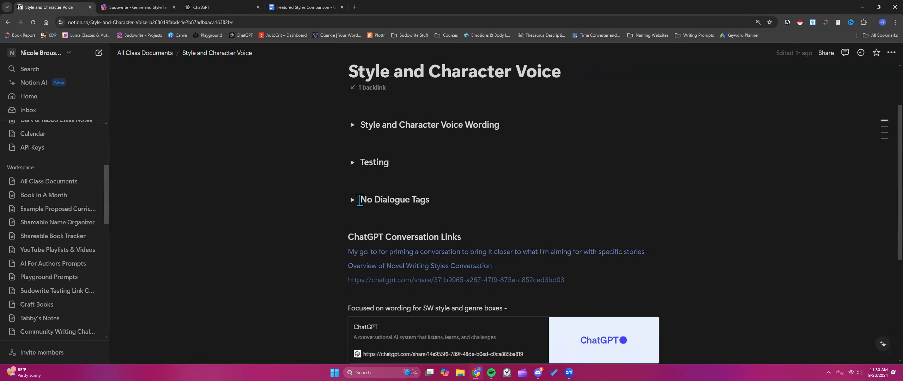
- Open the shared ChatGPT conversation giving an overview of novel writing styles and go to its beginning
scroll(360, 200, down, 5)
scroll(360, 200, up, 1)
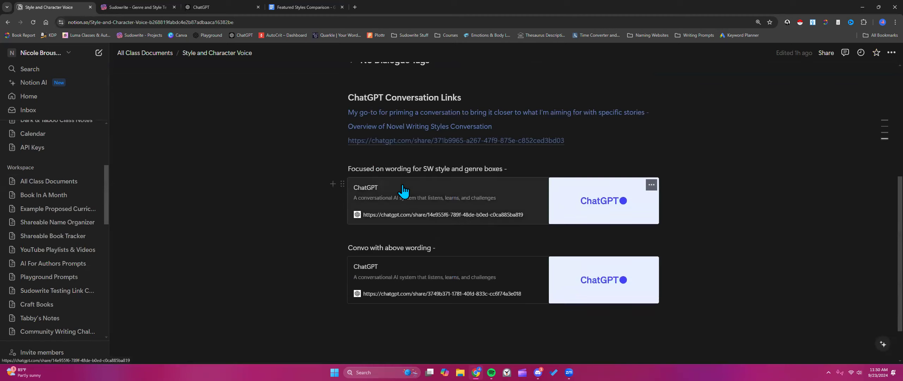
click(415, 140)
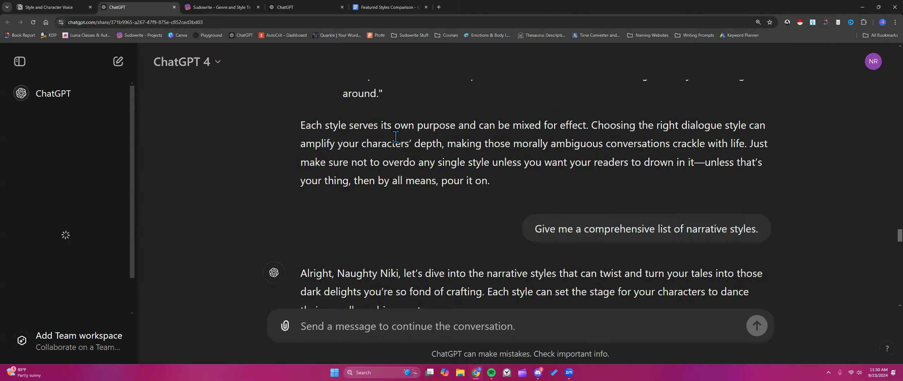
scroll(394, 134, up, 5)
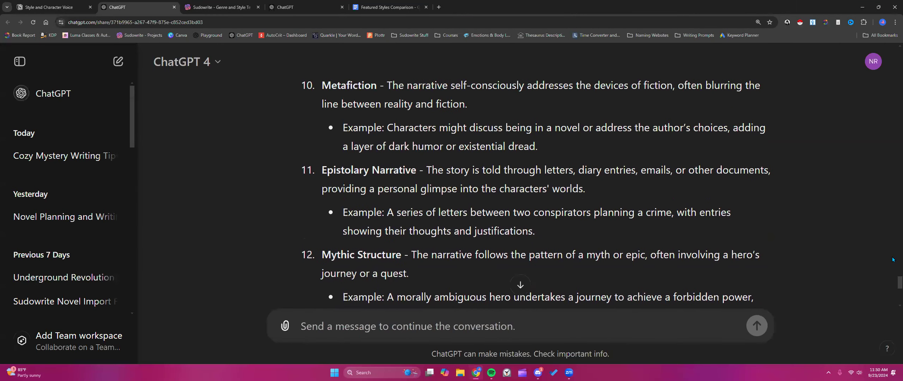
drag(900, 284, 879, 53)
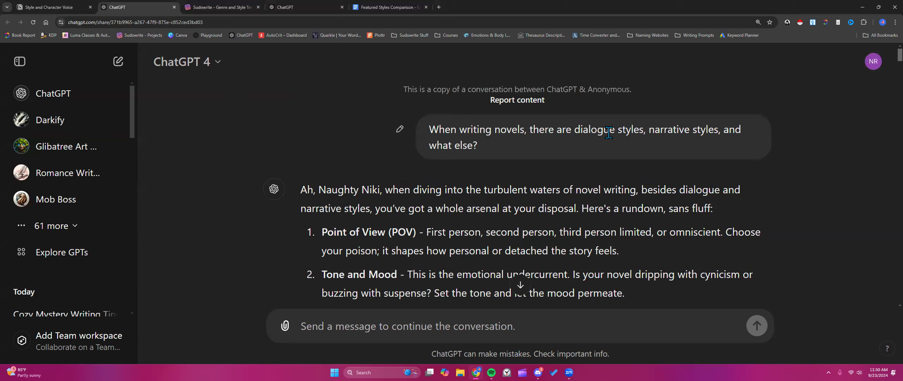
- Examine the ChatGPT conversation's opening question on narrative styles, highlighting that term, and read through its point-of-view examples
drag(574, 130, 708, 130)
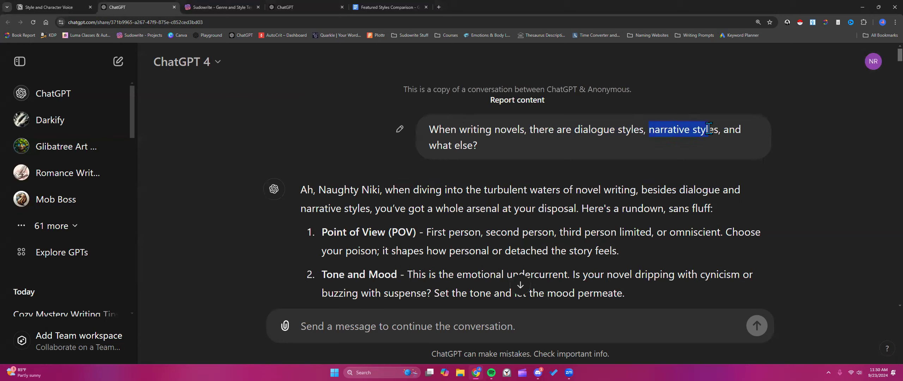
scroll(493, 201, down, 7)
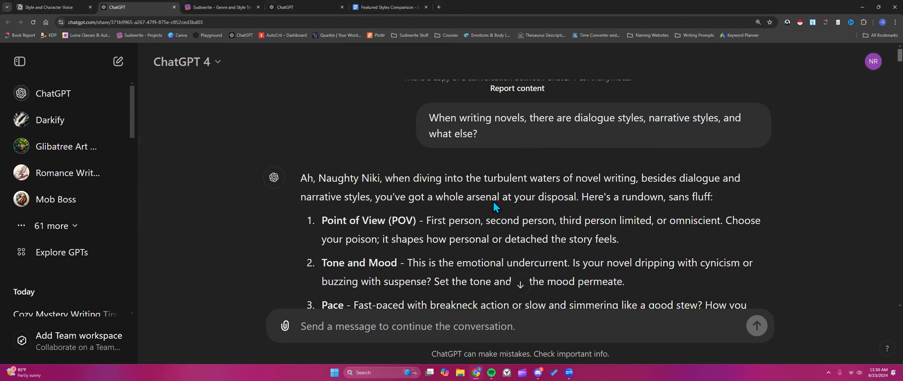
scroll(493, 200, down, 8)
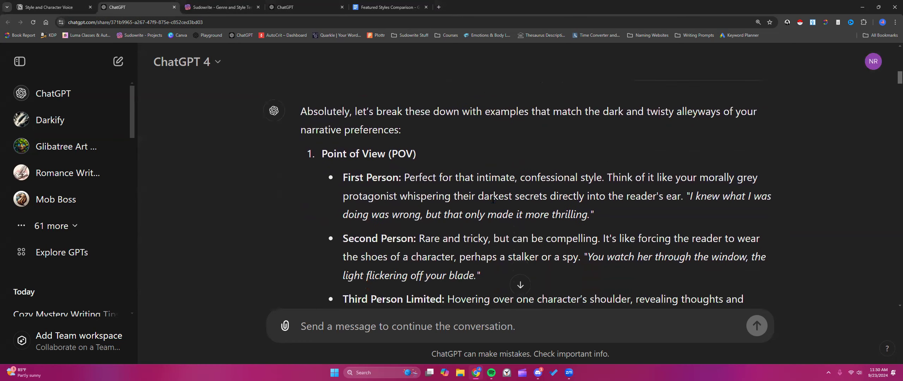
scroll(494, 200, down, 2)
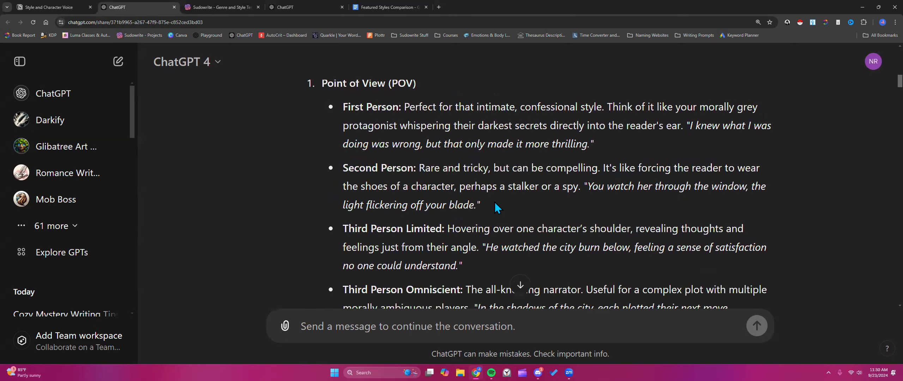
scroll(495, 203, down, 2)
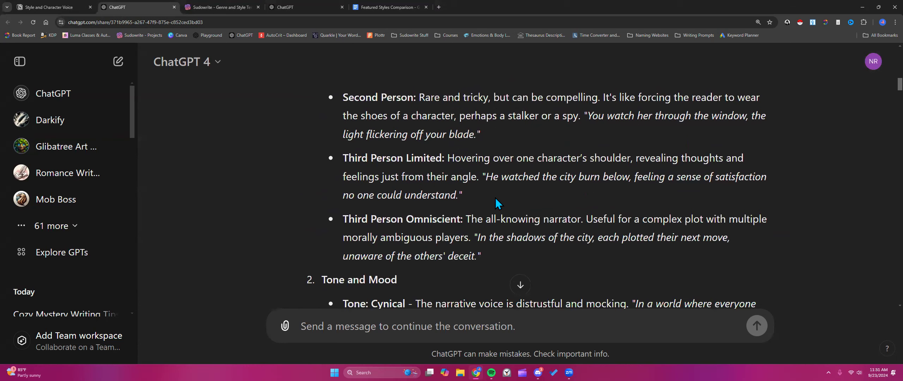
- Close both ChatGPT conversations and the Featured Styles Comparison document, returning to the beginning of the Style and Character Voice notes
click(174, 7)
click(258, 7)
click(258, 7)
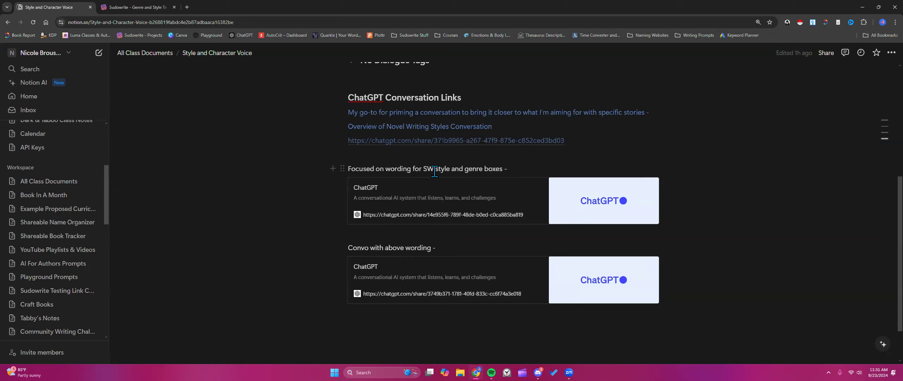
scroll(434, 171, up, 6)
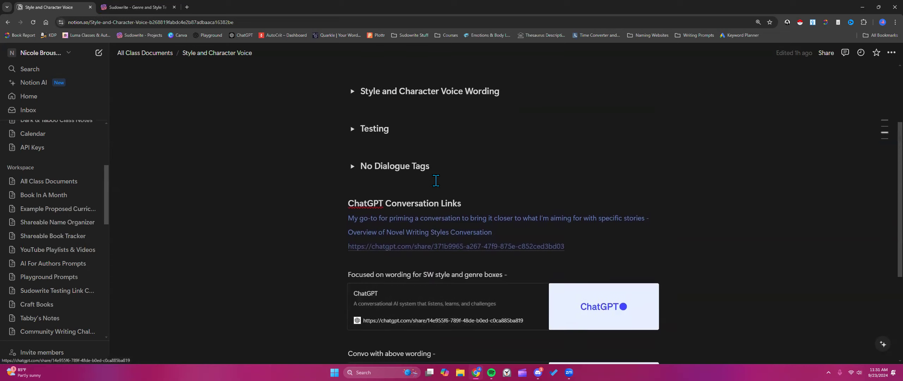
scroll(436, 180, down, 1)
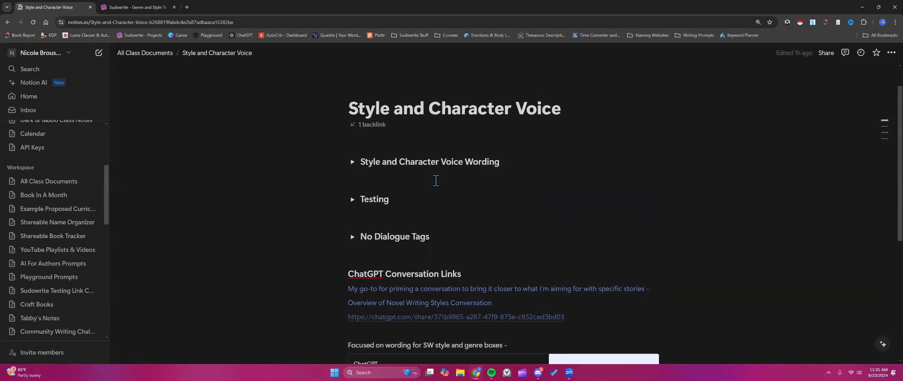
- Switch to Sudowrite, leave the current project and open Guild of Misfits to view its Genre and Style boxes
click(127, 8)
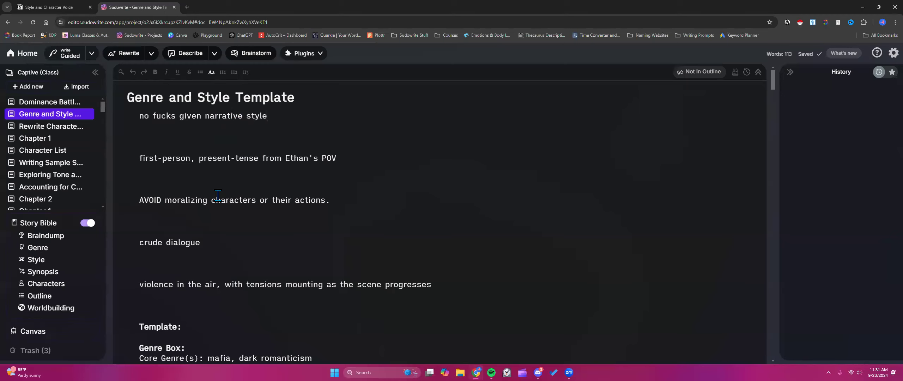
click(21, 56)
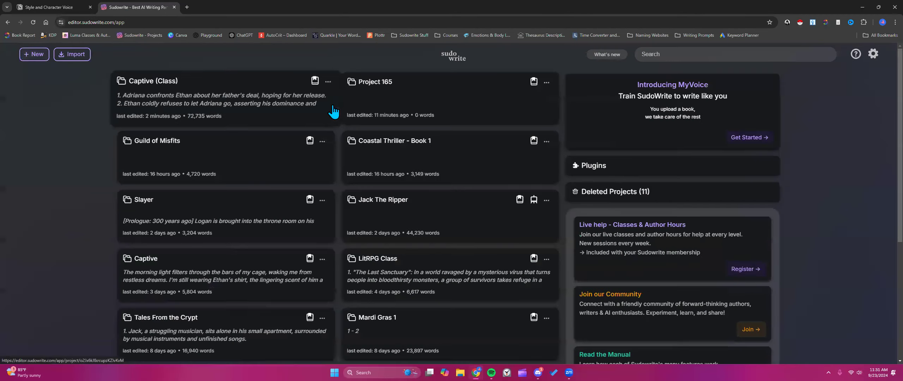
click(206, 159)
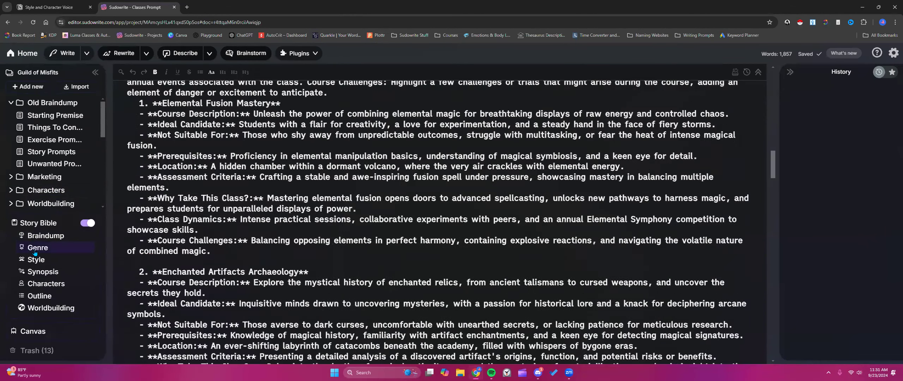
click(35, 248)
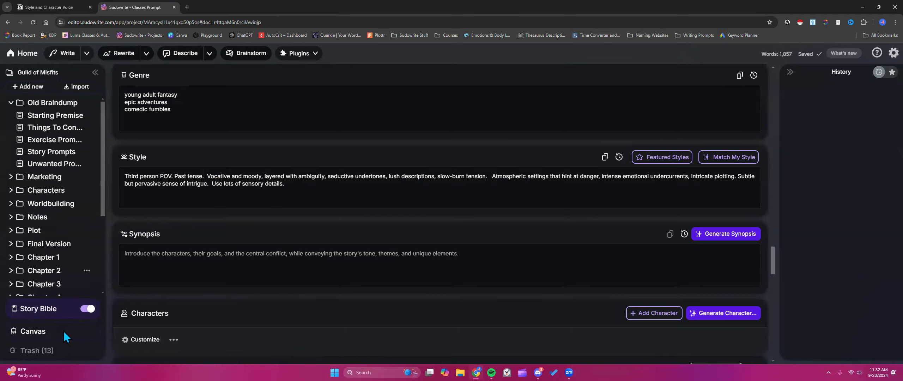
- Look over the Guild of Misfits Outline and Worldbuilding sections, and start generating an outline
click(47, 300)
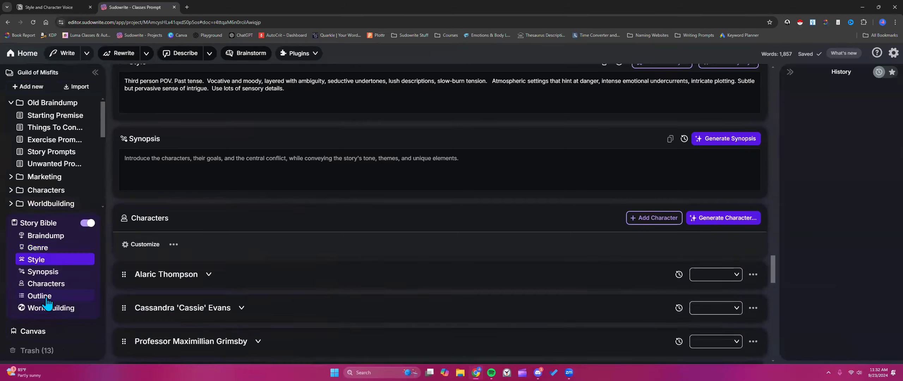
scroll(291, 220, down, 5)
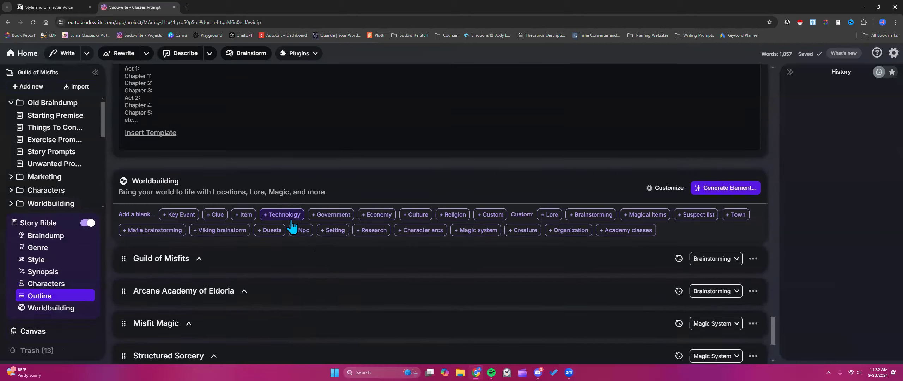
scroll(291, 220, down, 2)
scroll(290, 219, up, 8)
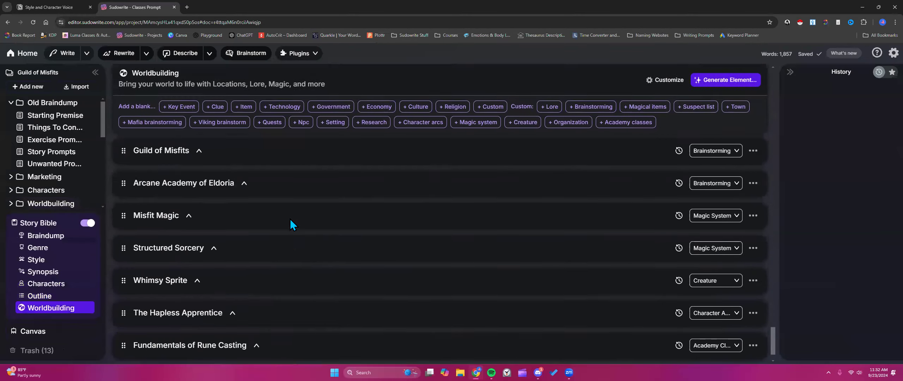
scroll(290, 218, down, 3)
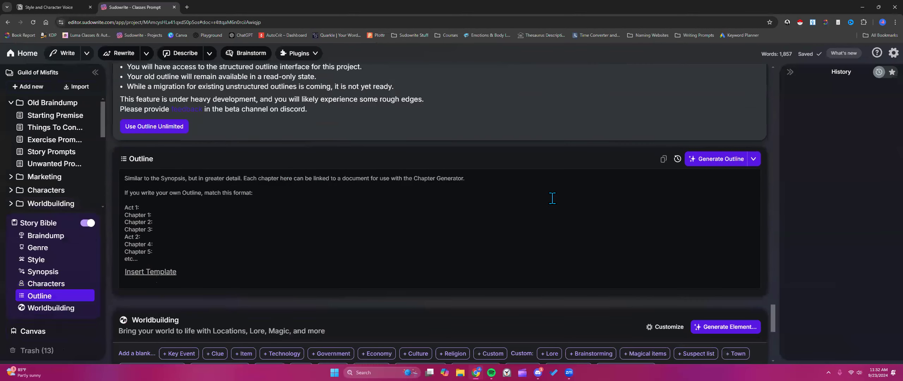
click(721, 159)
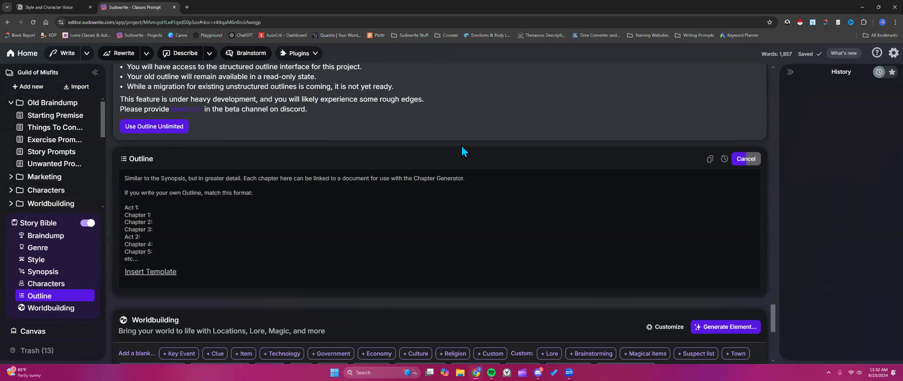
- Return to the Style and Character Voice notes in Notion and expand No Dialogue Tags to read its style phrases
click(61, 8)
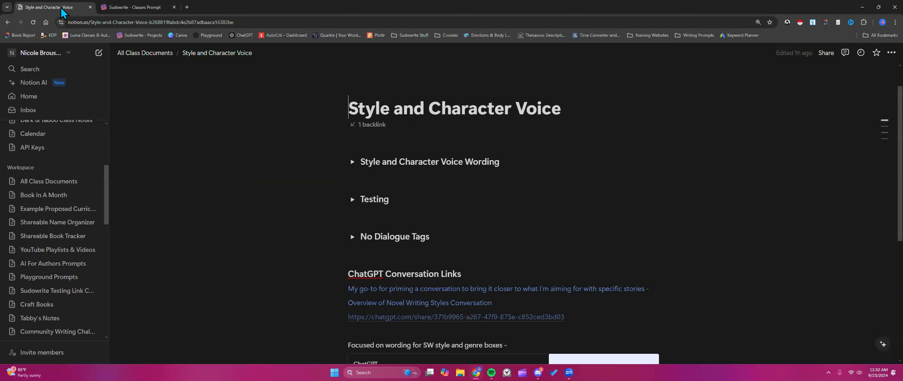
scroll(352, 165, down, 1)
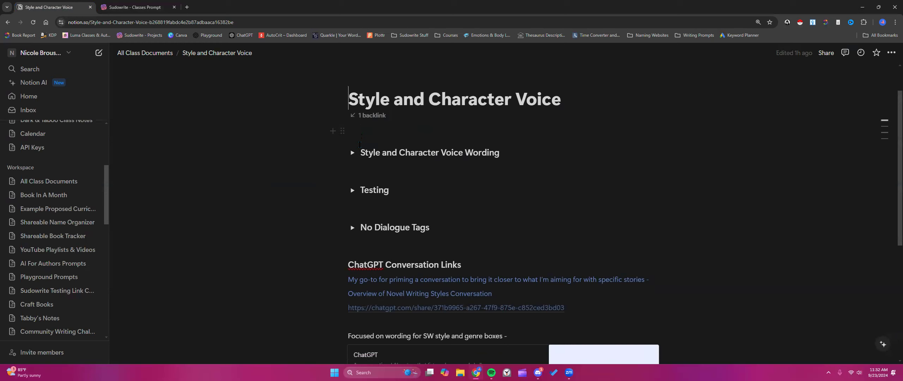
click(352, 201)
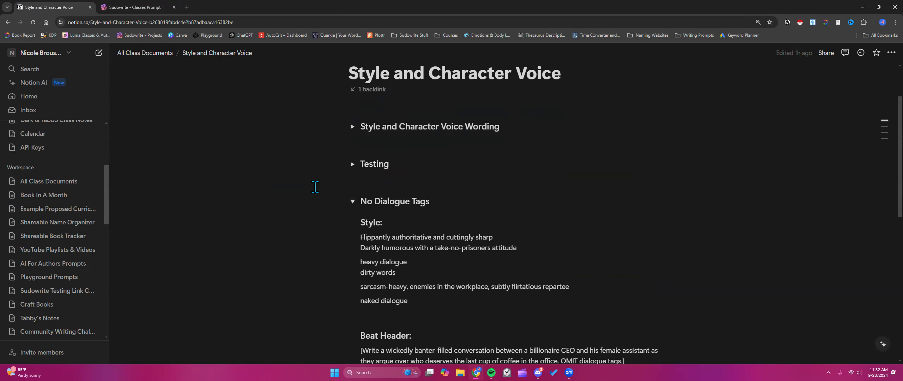
scroll(316, 187, down, 1)
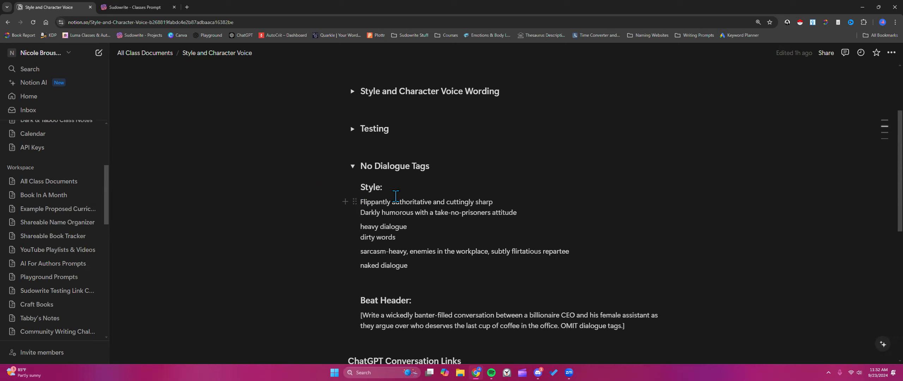
scroll(373, 211, down, 1)
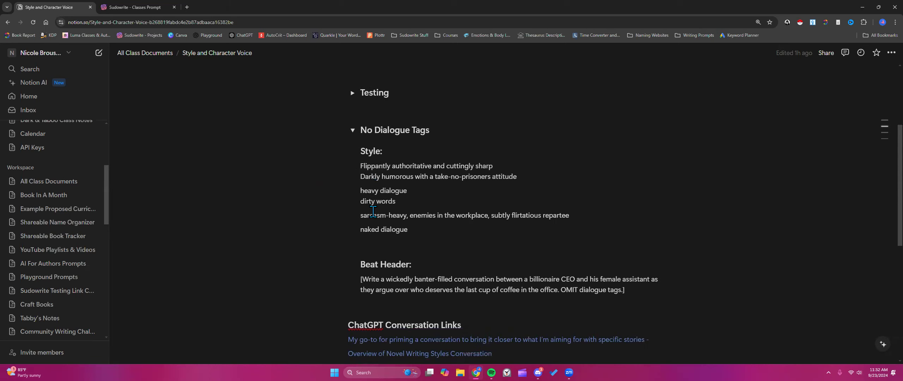
scroll(373, 212, down, 1)
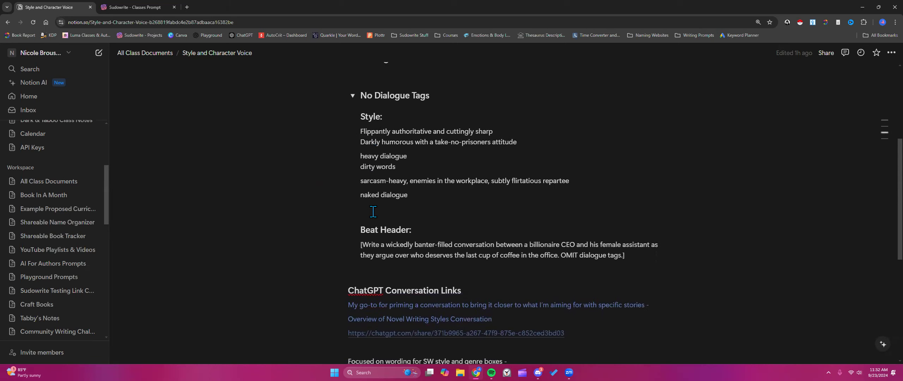
- Examine the Beat Header prompt about the CEO and his assistant and the "naked dialogue" style line, highlighting their wording
click(363, 246)
drag(365, 246, 634, 256)
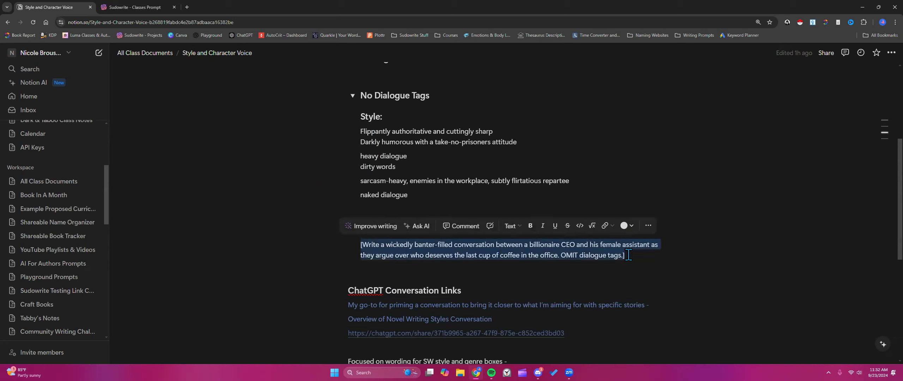
click(628, 255)
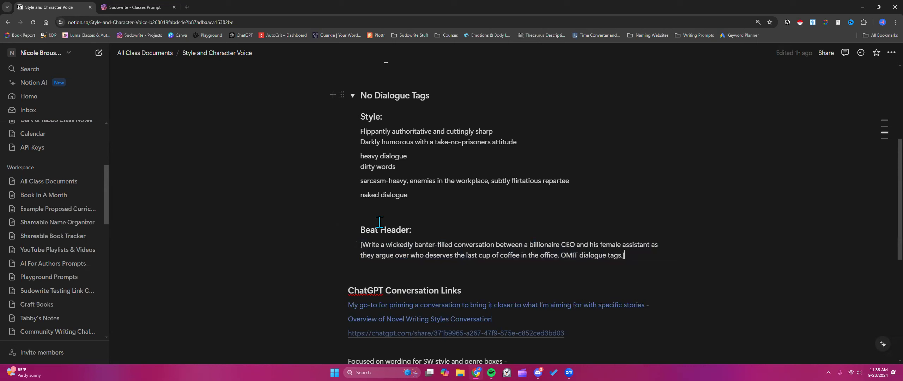
scroll(380, 222, up, 1)
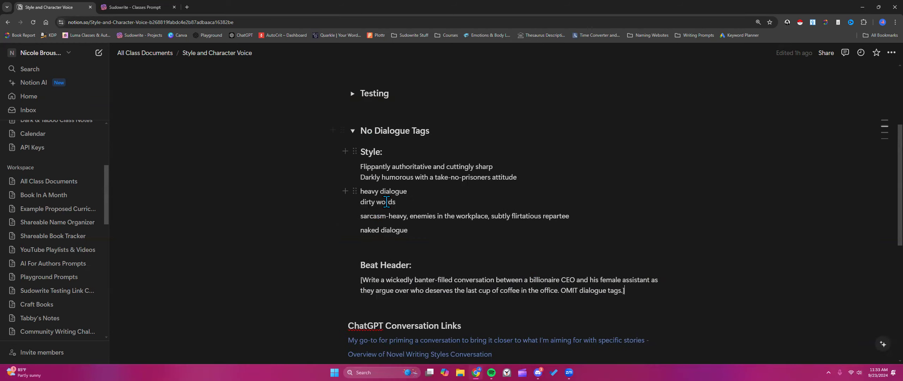
double_click(365, 231)
drag(398, 231, 418, 231)
click(418, 231)
- Glance at the Testing notes, collapse them and No Dialogue Tags, and expand Style and Character Voice Wording
click(352, 93)
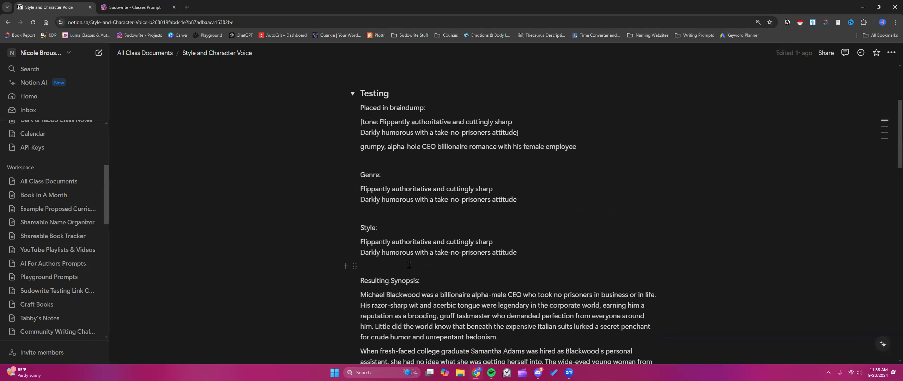
click(352, 93)
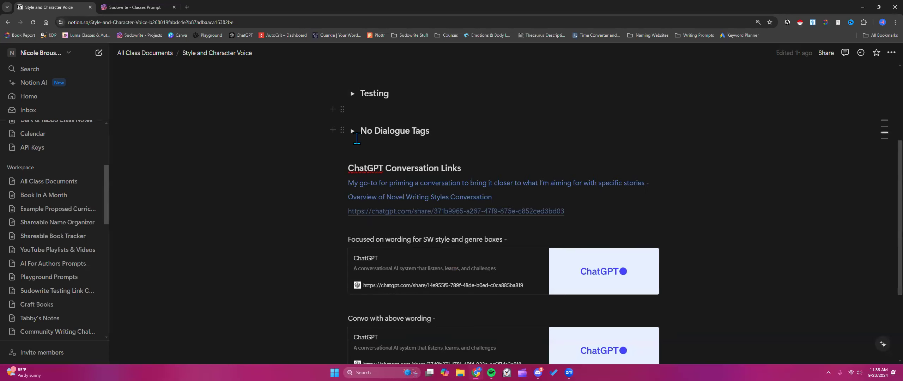
scroll(357, 139, up, 3)
click(353, 162)
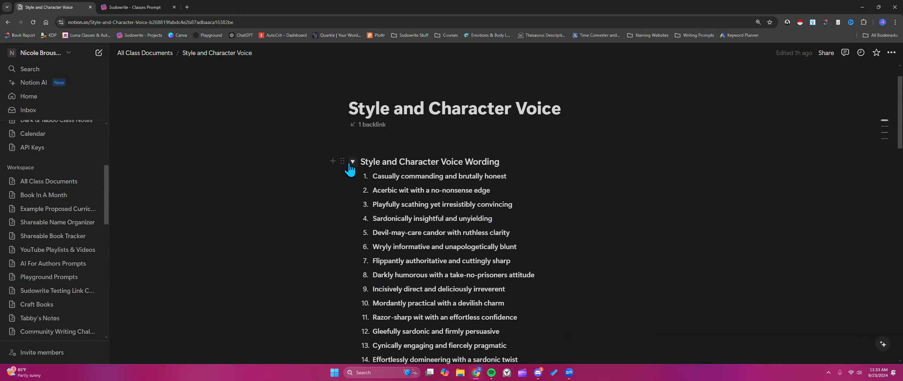
- Read through the numbered style and character voice phrases down to the Sweet, Villains and Fantastical subsections
scroll(349, 163, down, 2)
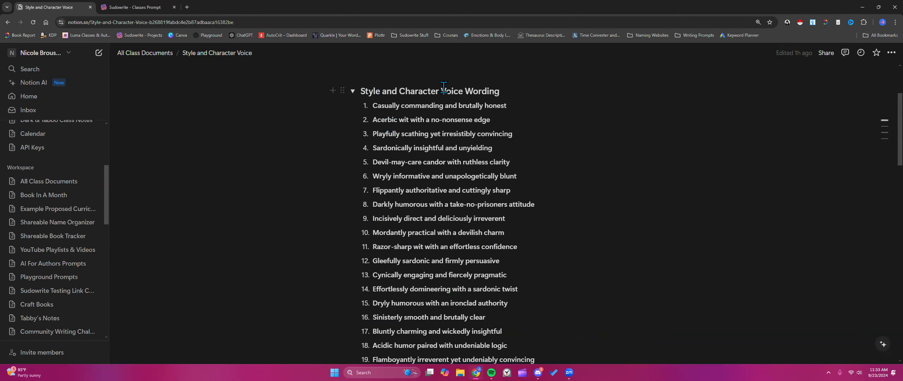
click(381, 91)
key(Escape)
scroll(407, 158, down, 1)
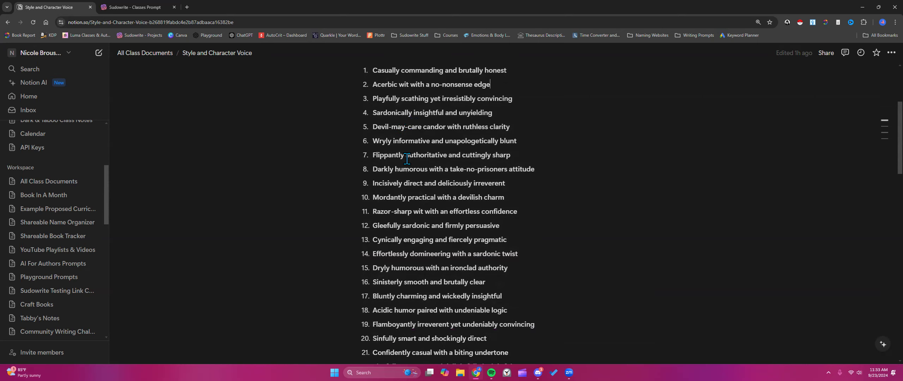
scroll(407, 159, down, 1)
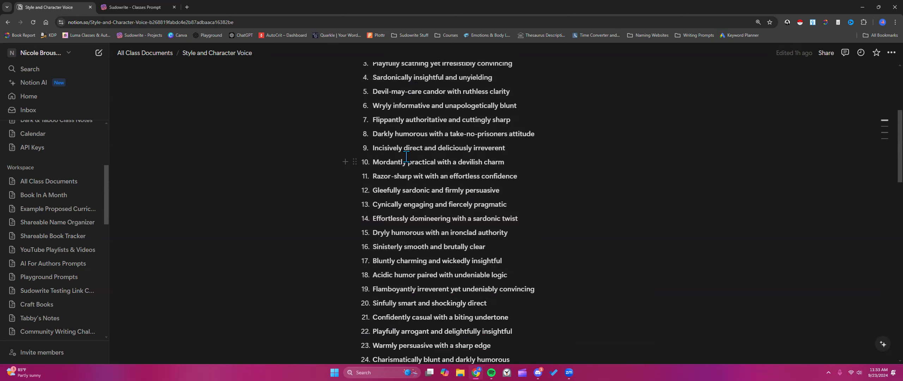
scroll(407, 156, down, 1)
scroll(406, 157, up, 3)
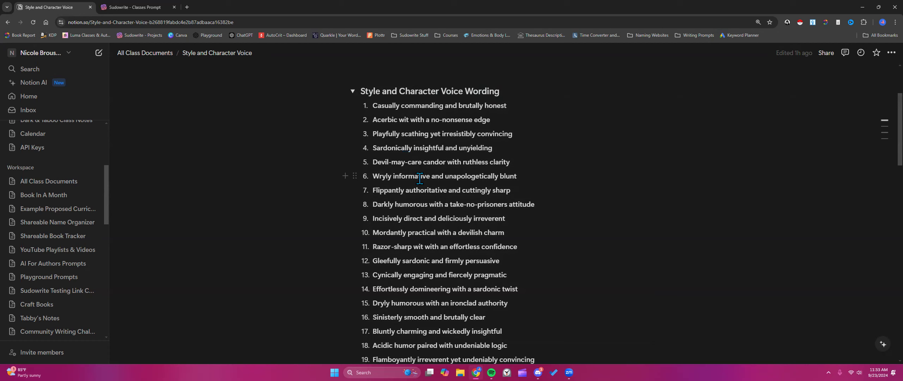
scroll(430, 151, down, 6)
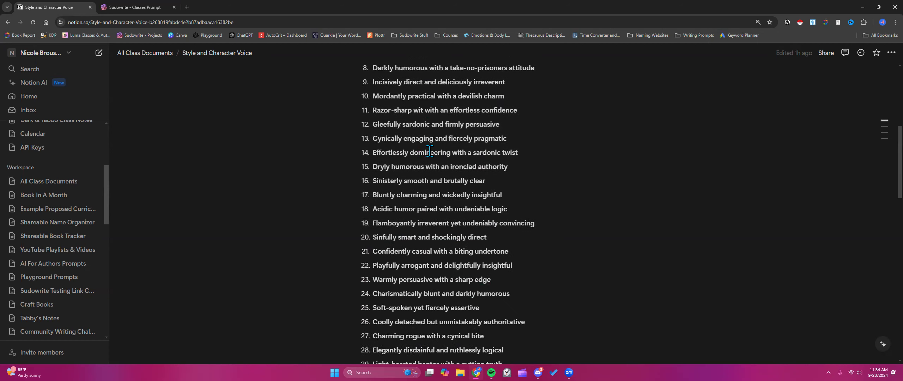
scroll(430, 151, down, 8)
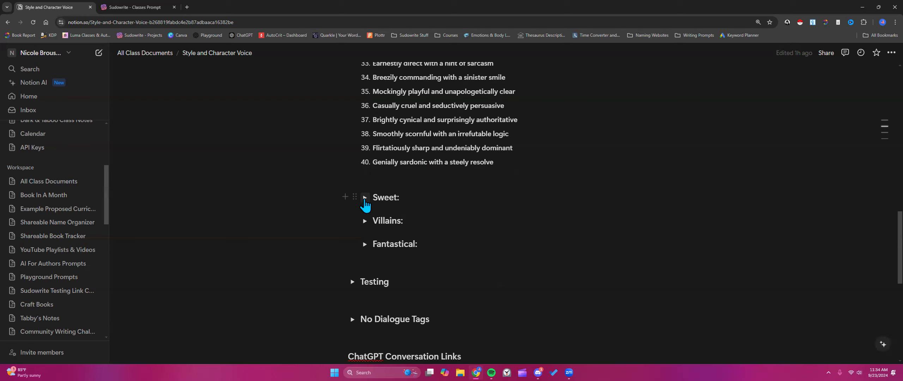
- Expand the Sweet subsection of the style notes and read through its phrases for sweet and naive characters
click(366, 197)
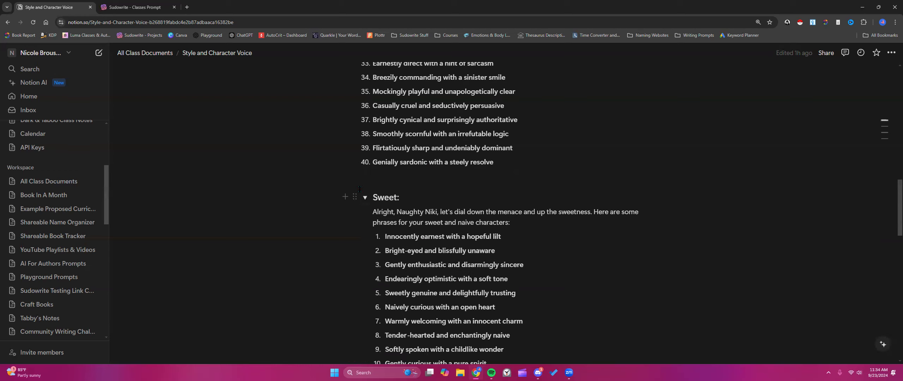
scroll(360, 189, down, 5)
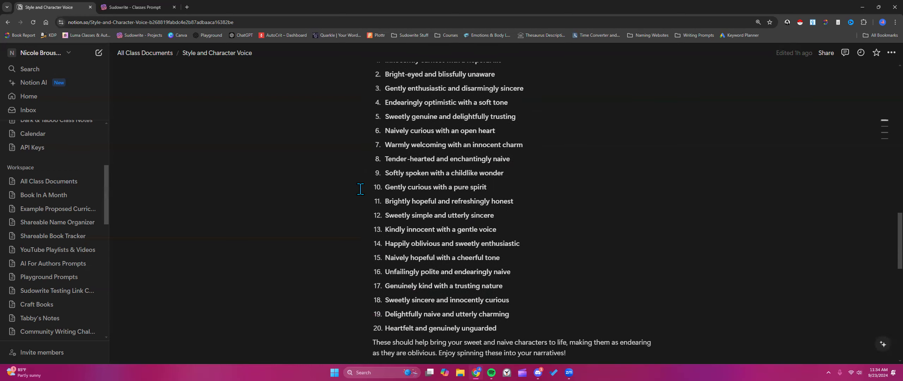
scroll(360, 189, down, 2)
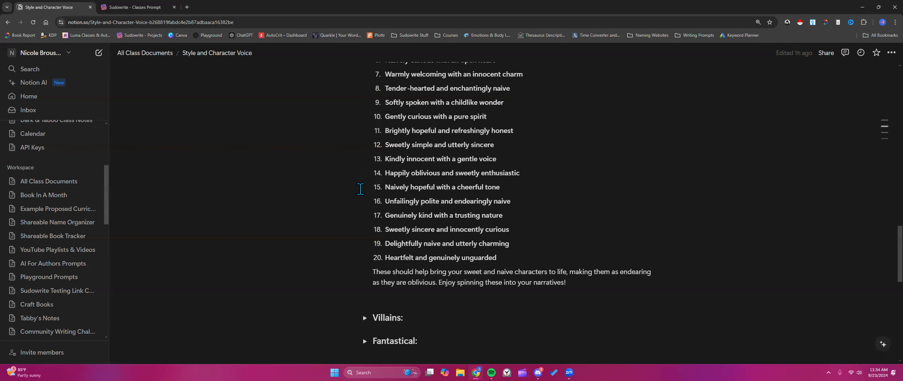
scroll(380, 174, up, 5)
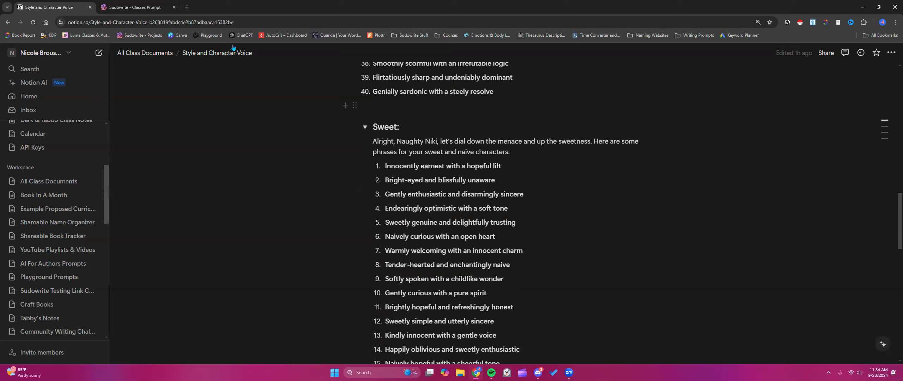
- Switch to Sudowrite and look through the story outline from Act 1 into Act 3
click(152, 8)
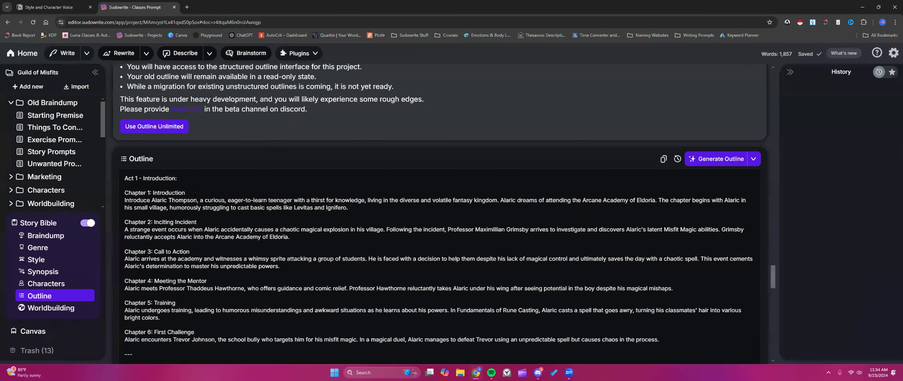
scroll(195, 195, down, 3)
scroll(194, 195, down, 2)
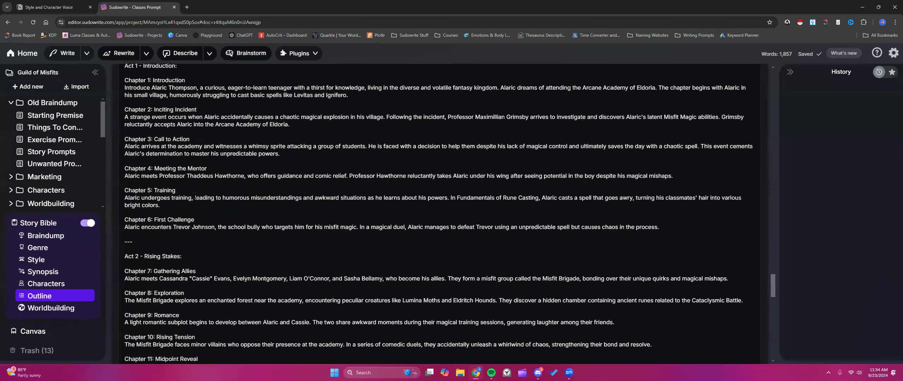
scroll(195, 195, down, 2)
scroll(148, 269, up, 5)
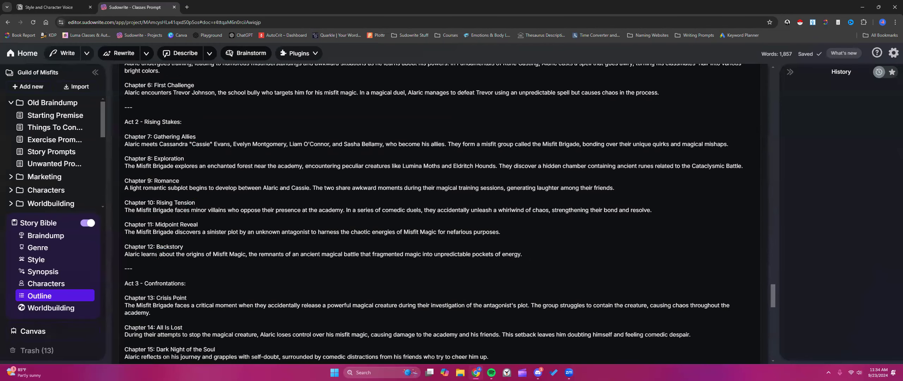
scroll(147, 269, up, 2)
- Look over the chapters offered for a new document, and close the list without adding any
click(36, 86)
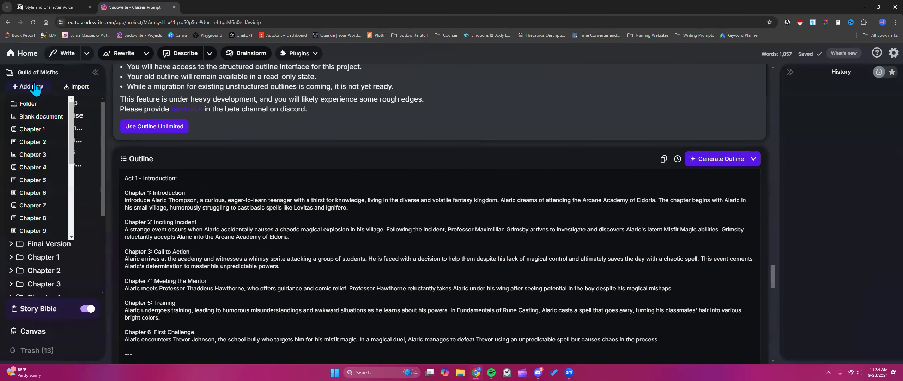
scroll(49, 162, down, 3)
scroll(49, 163, up, 3)
click(222, 244)
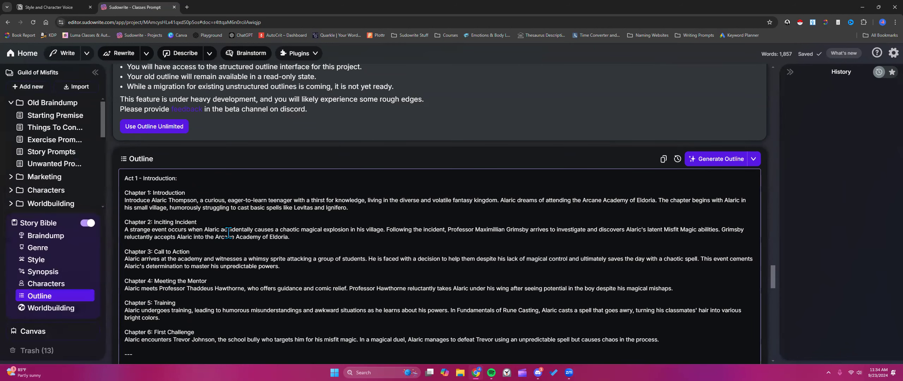
- Replace the Chapter 3 outline's ending after "ultimately" with "causes more chaos with a spell mishap."
scroll(225, 231, down, 1)
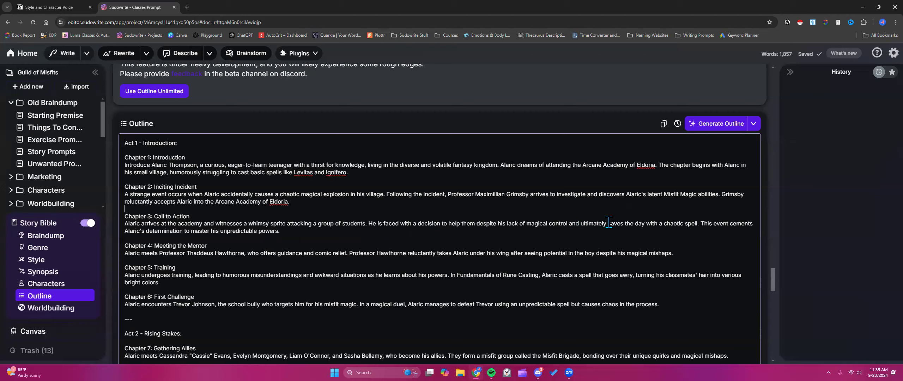
drag(609, 224, 610, 233)
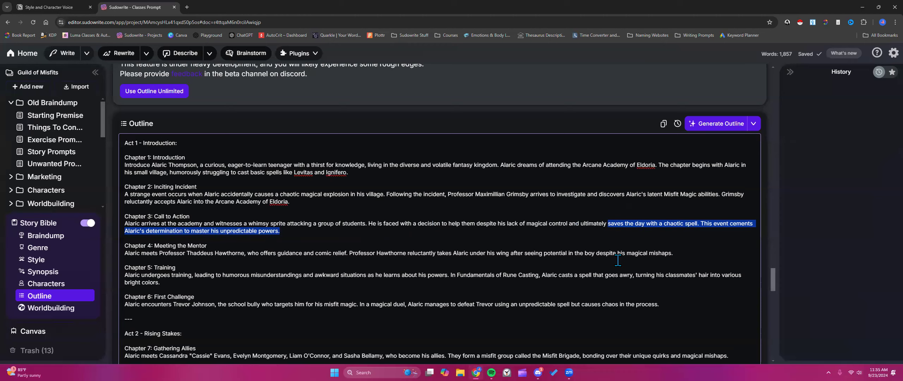
text(c)
text(auses)
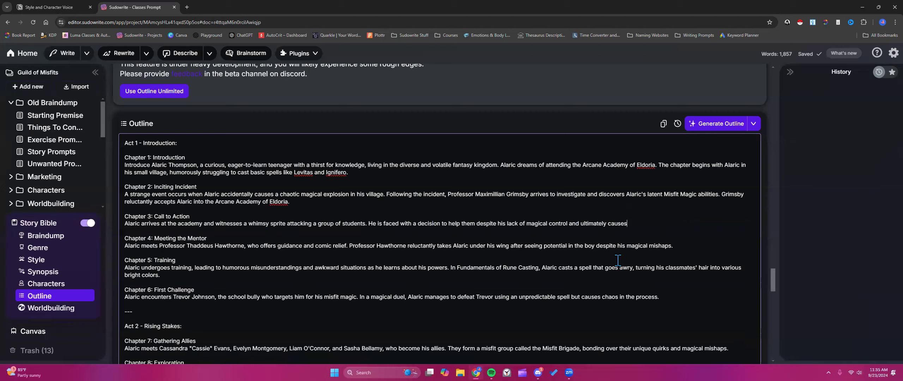
text( more chaos with his)
text(magical)
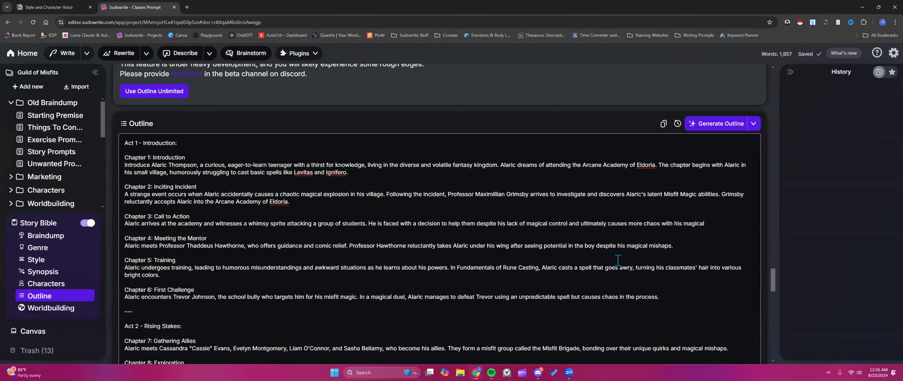
key(BackSpace)
key(BackSpace)
key(BackSpace)
key(BackSpace)
key(BackSpace)
key(BackSpace)
key(BackSpace)
key(BackSpace)
key(BackSpace)
key(BackSpace)
key(BackSpace)
text(a spell mishap)
- Add a new Chapter 3 document linked to the outline
mouse_move(89, 125)
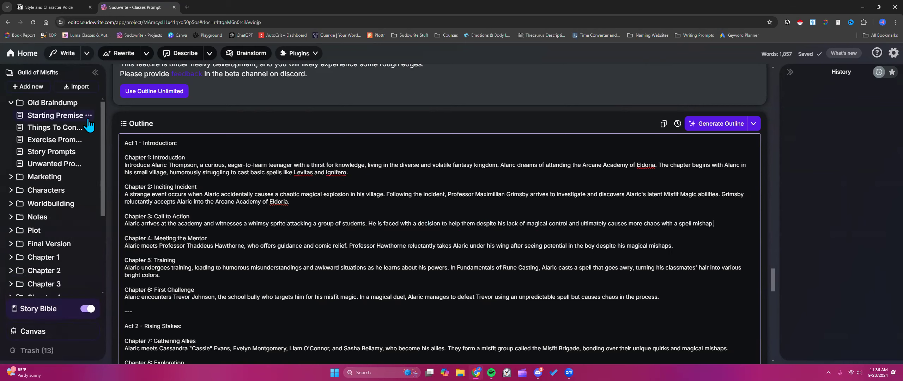
click(29, 86)
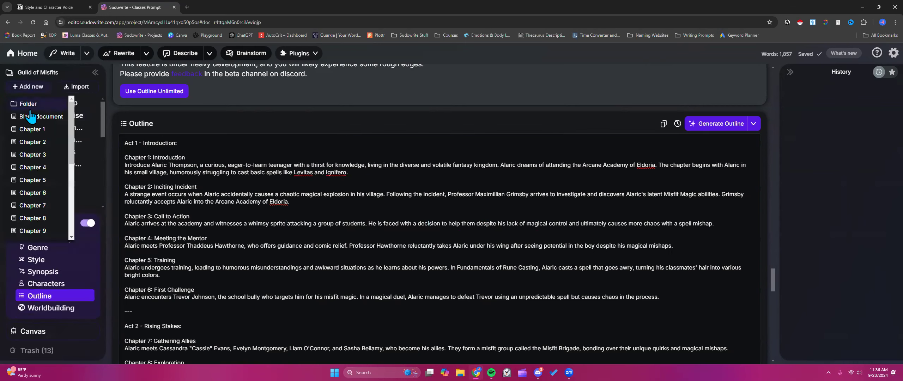
click(32, 155)
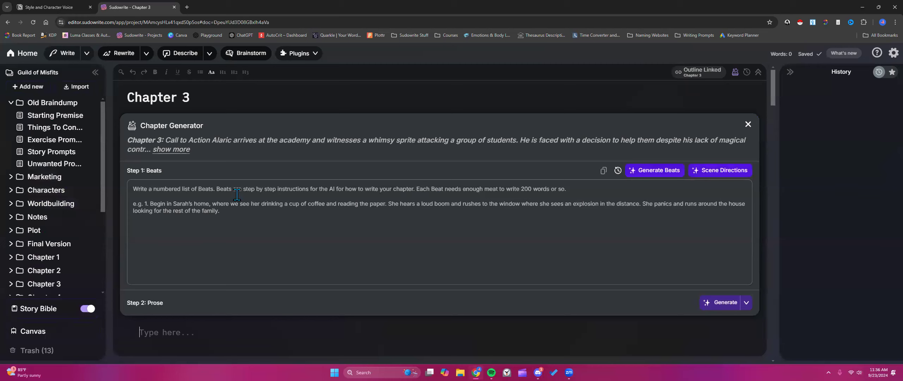
- Remove "fantasy" and the "epic adventures" line from the Story Bible's Genre box, keeping "young adult"
mouse_move(39, 310)
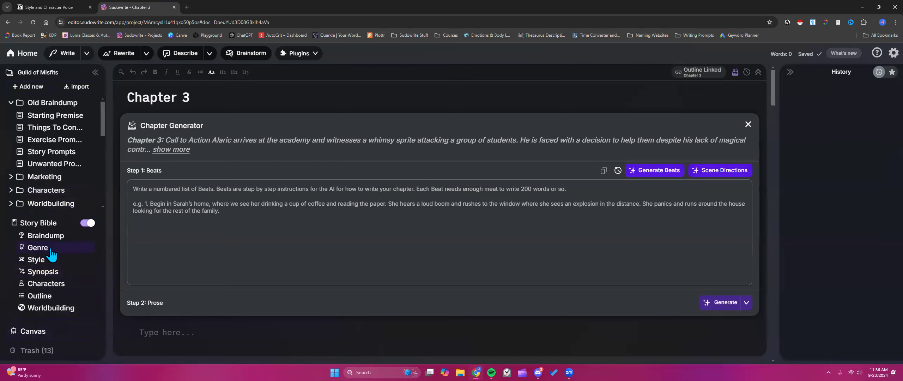
click(51, 249)
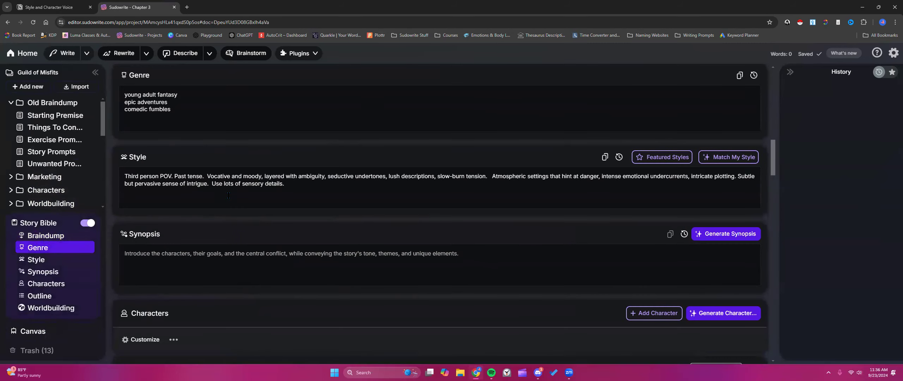
click(224, 116)
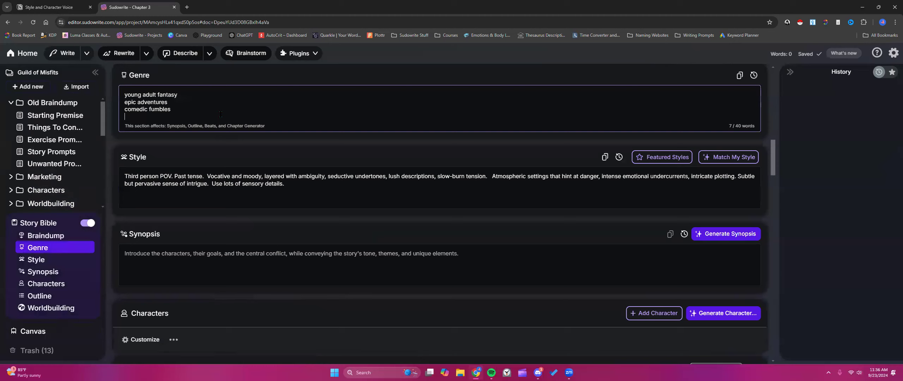
key(BackSpace)
key(BackSpace)
key(BackSpace)
key(BackSpace)
key(BackSpace)
key(BackSpace)
key(BackSpace)
key(BackSpace)
drag(169, 101, 110, 104)
key(BackSpace)
key(BackSpace)
- Expand the last Genre line to read "comedic, ill-timed, magical fumbles"
text(m)
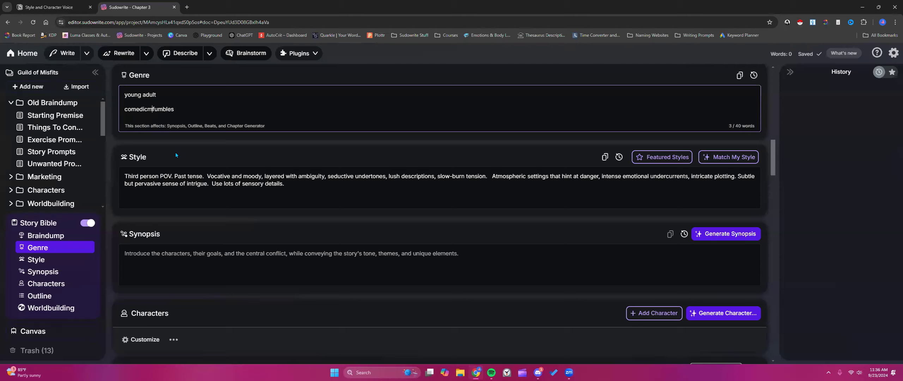
key(BackSpace)
text(, ill-timed, maf)
key(BackSpace)
text(gical)
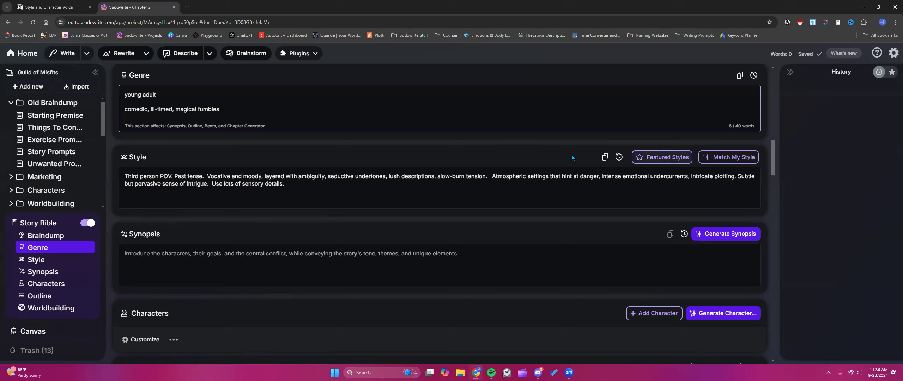
- Return to the Notion style notes, collapse Sweet, and read the numbered wording list for humorous style phrases
click(71, 8)
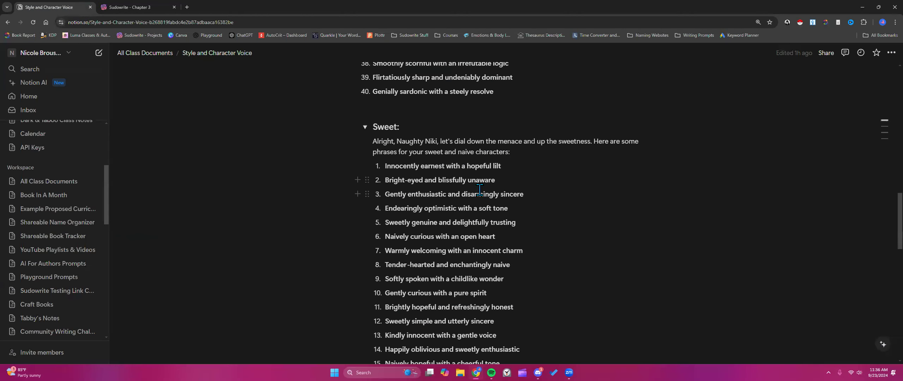
click(366, 127)
scroll(365, 129, down, 1)
scroll(365, 129, up, 4)
scroll(365, 128, up, 8)
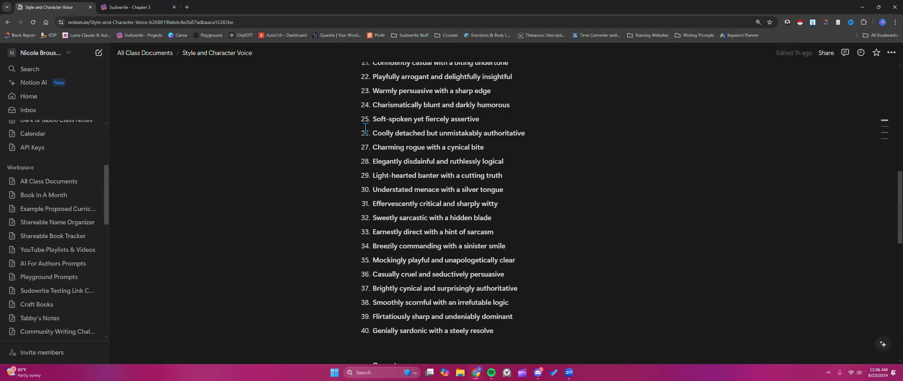
scroll(365, 128, up, 2)
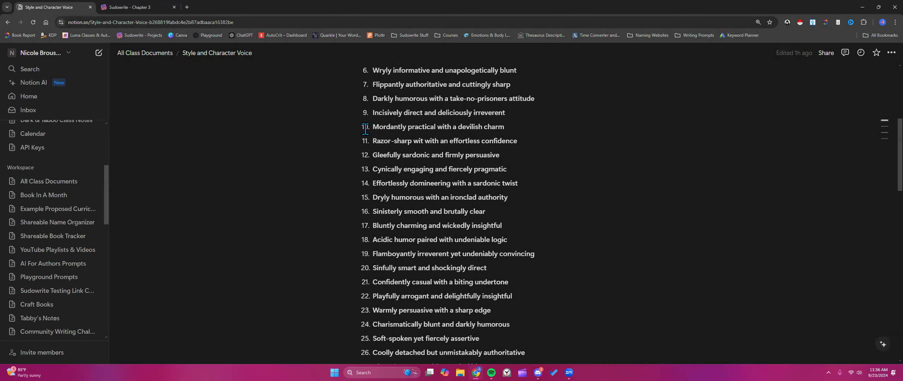
scroll(365, 129, up, 4)
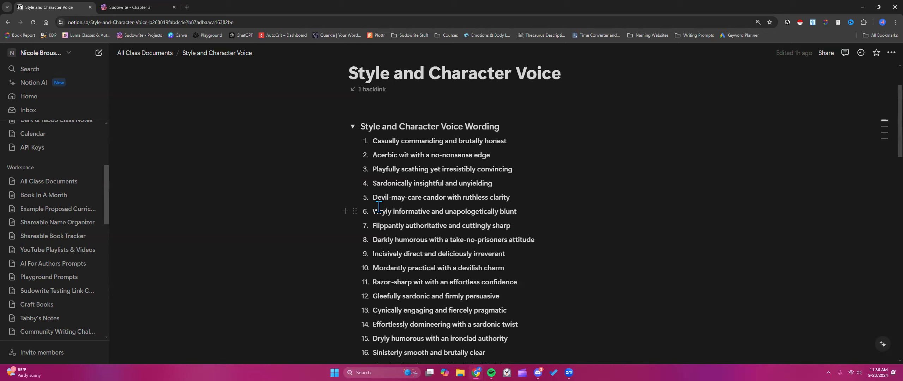
scroll(379, 206, down, 2)
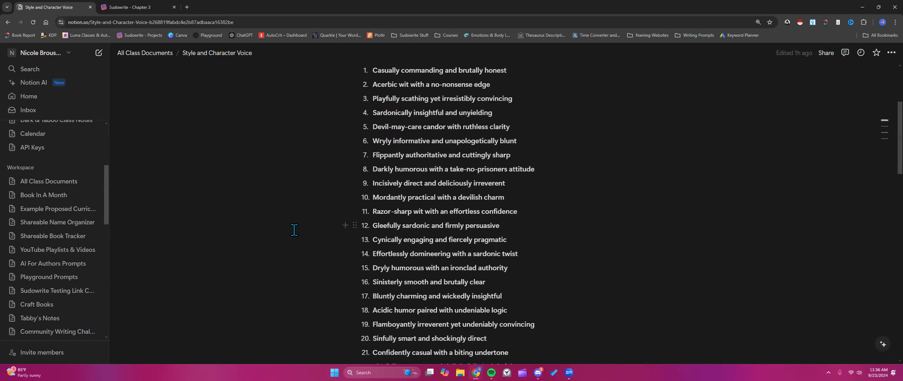
scroll(295, 230, down, 1)
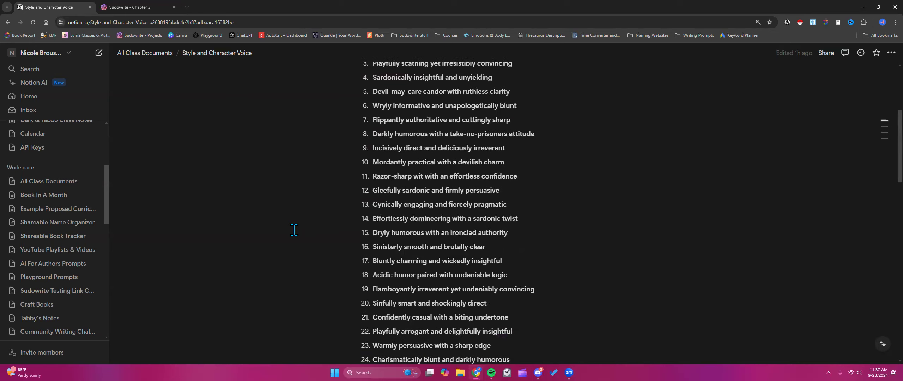
scroll(294, 229, down, 2)
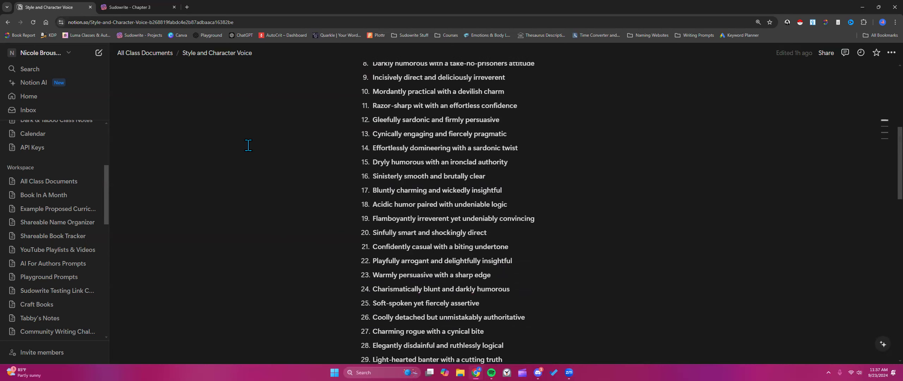
scroll(406, 187, up, 1)
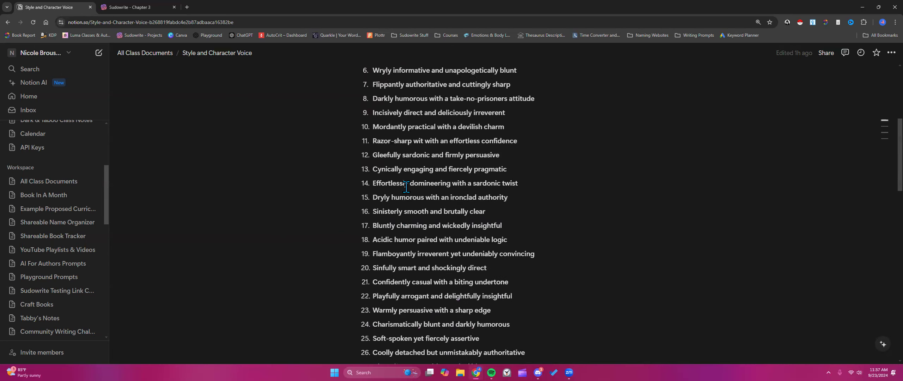
scroll(406, 187, down, 2)
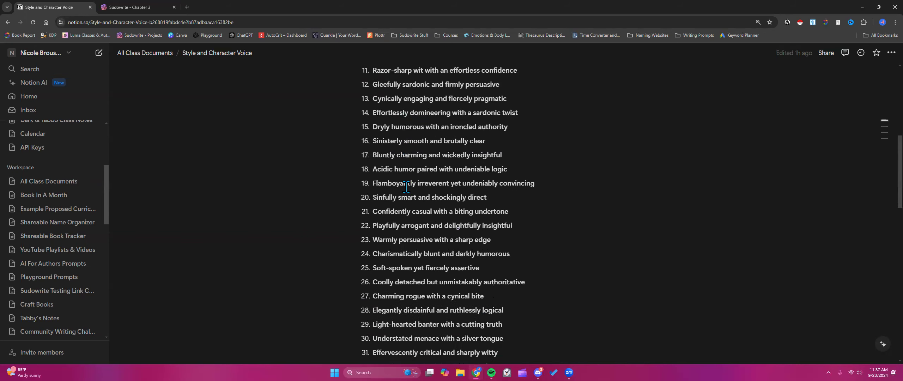
- Back in Sudowrite, replace the entire Style text with wording that asks for lots of dry humor
click(116, 10)
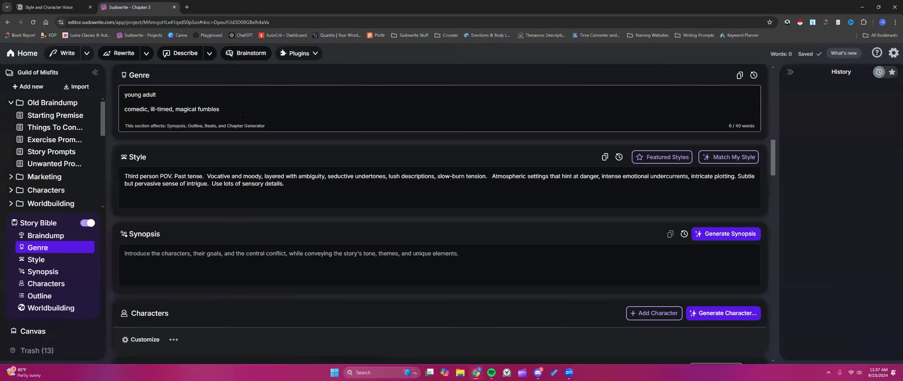
drag(290, 185, 119, 177)
key(BackSpace)
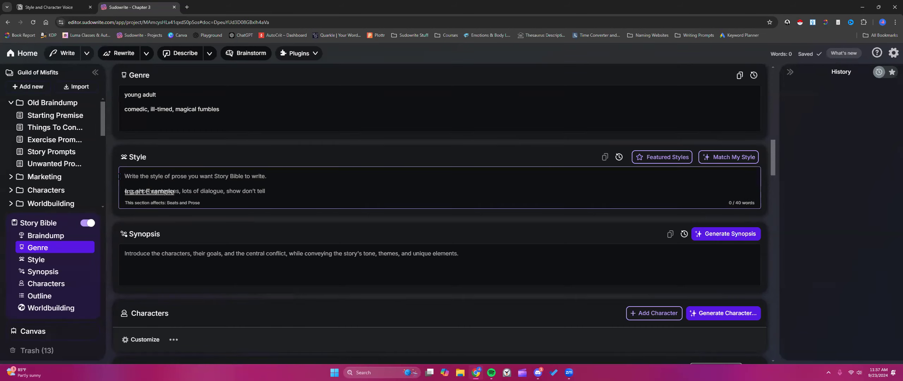
text(lots of dry)
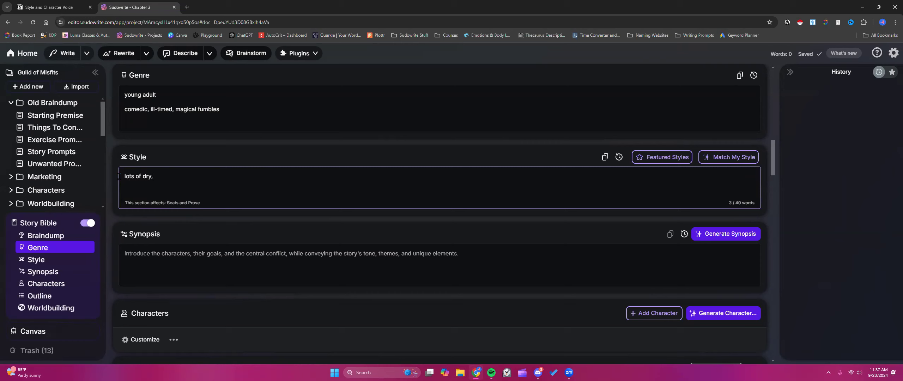
text( humor)
- Switch to the Notion wording list and copy items 17 and 18, "Bluntly charming and wickedly insightful" and "Acidic humor paired with undeniable logic"
click(82, 5)
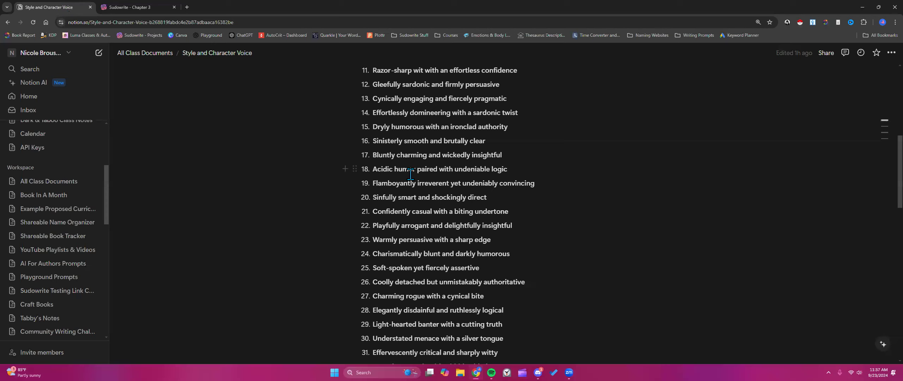
drag(372, 169, 510, 168)
right_click(487, 170)
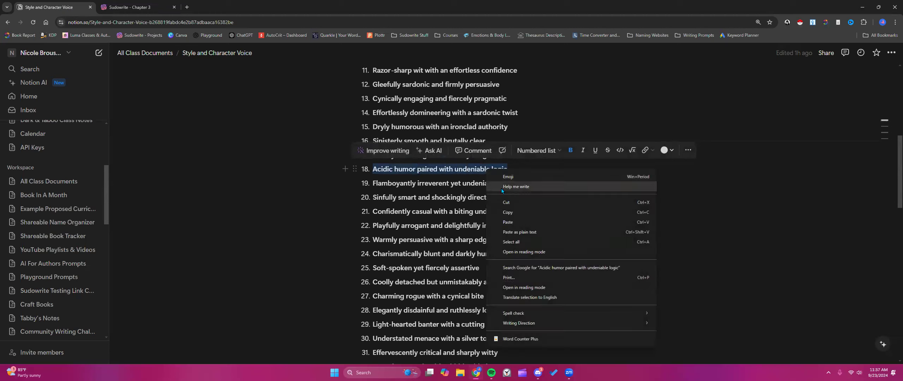
click(519, 212)
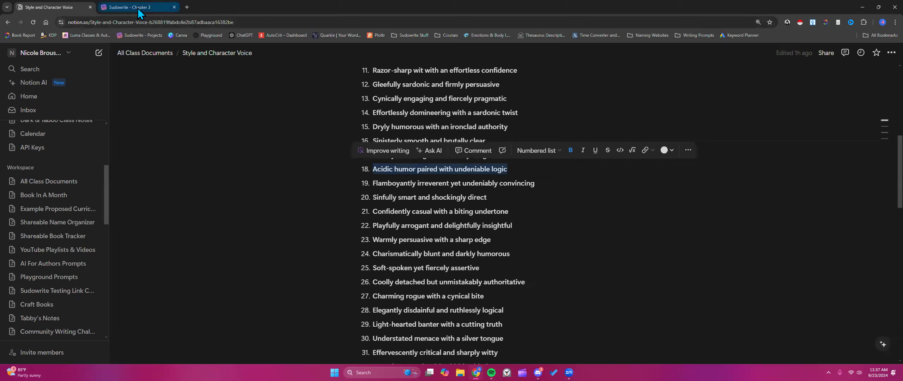
click(434, 229)
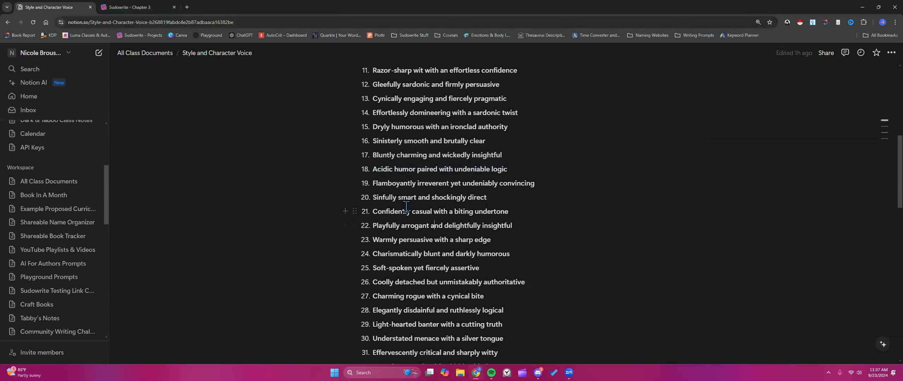
drag(376, 158, 512, 169)
right_click(484, 167)
click(512, 209)
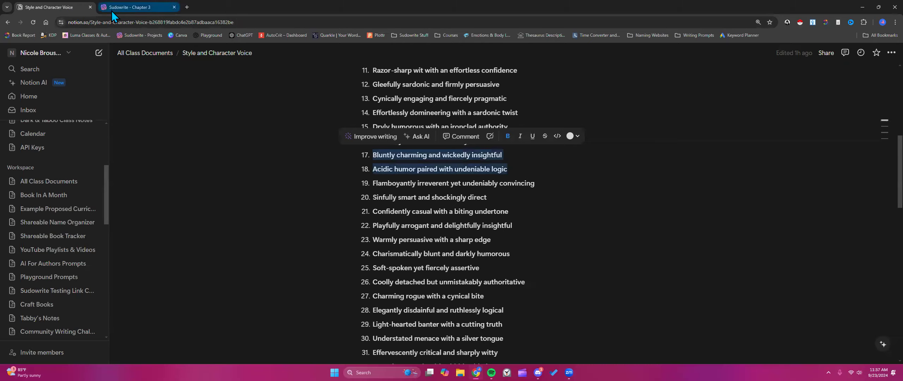
- Paste the copied phrases below "lots of dry humor" in Sudowrite's Style box and strip their numbering and asterisks
click(125, 7)
key(Return)
right_click(134, 191)
click(158, 265)
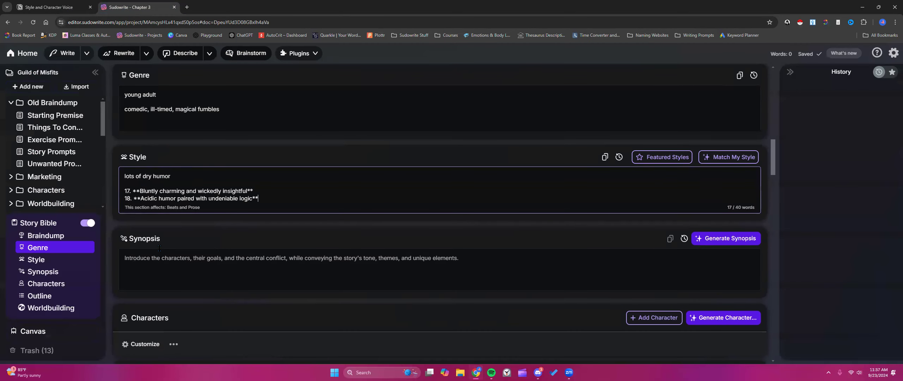
drag(140, 190, 122, 199)
key(BackSpace)
key(BackSpace)
key(End)
key(BackSpace)
key(BackSpace)
key(Up)
key(Up)
key(BackSpace)
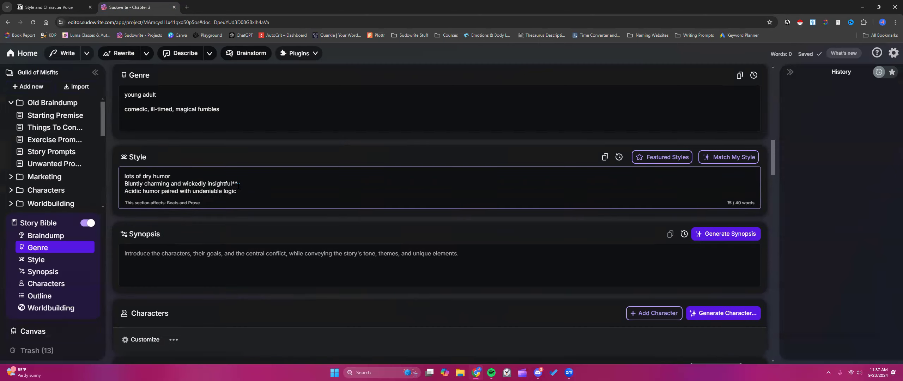
key(Return)
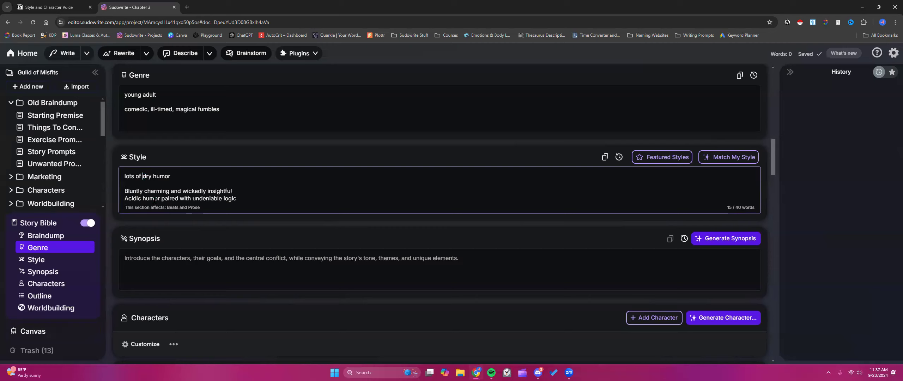
- Change the first Style line to "lots of irreverent, dry humor" and shorten the second phrase to "Bluntly charming"
text(irreverent,)
scroll(124, 199, down, 2)
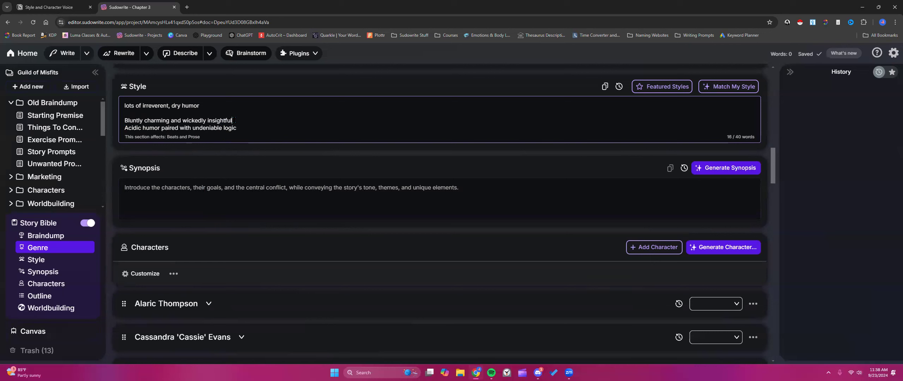
key(Return)
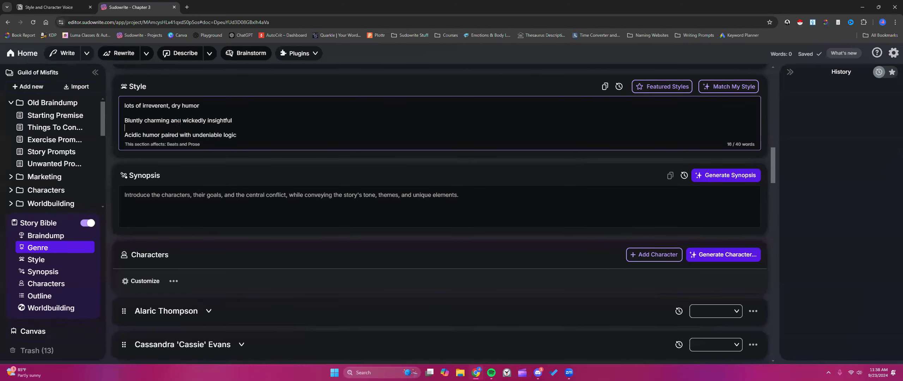
drag(172, 120, 250, 117)
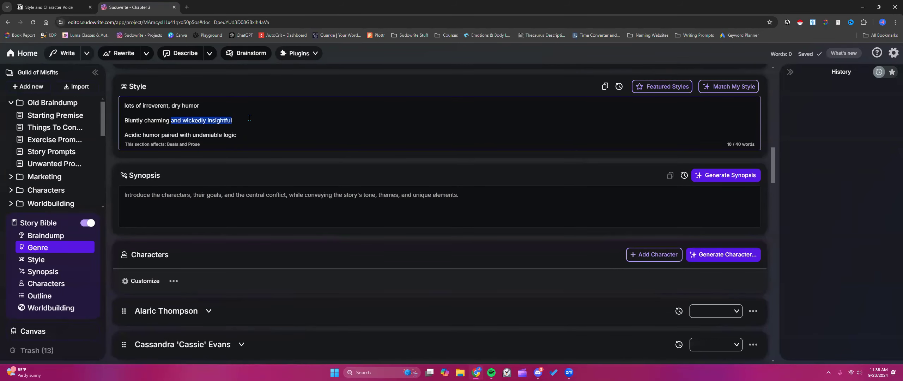
key(BackSpace)
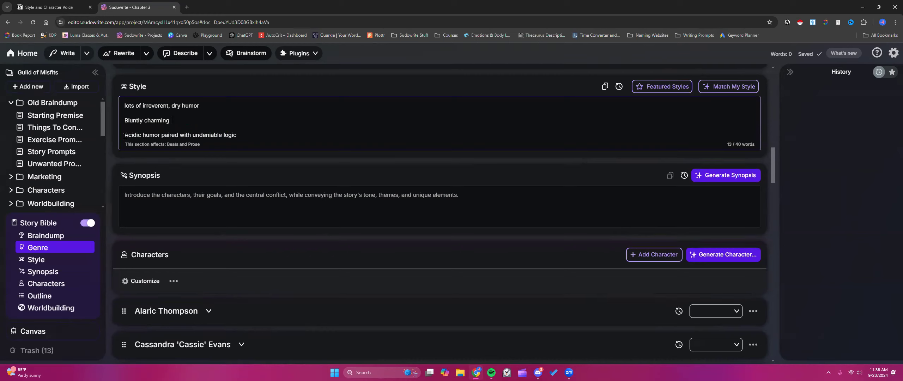
- Replace the "Acidic humor paired with undeniable logic" line in Style with "third-person, past-tense"
drag(124, 135, 238, 135)
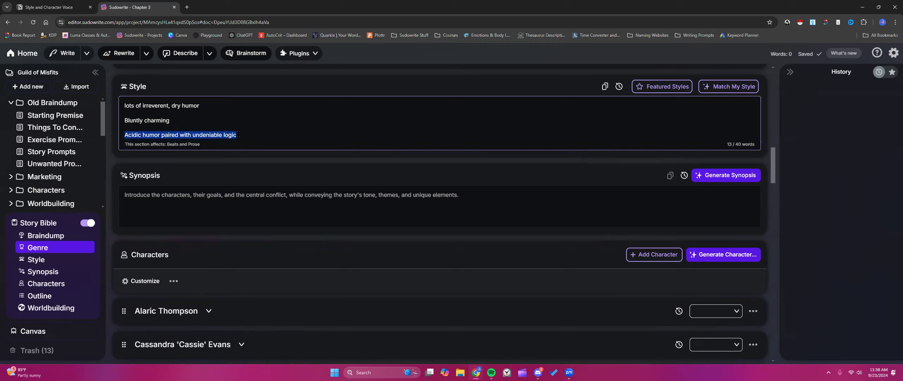
right_click(237, 135)
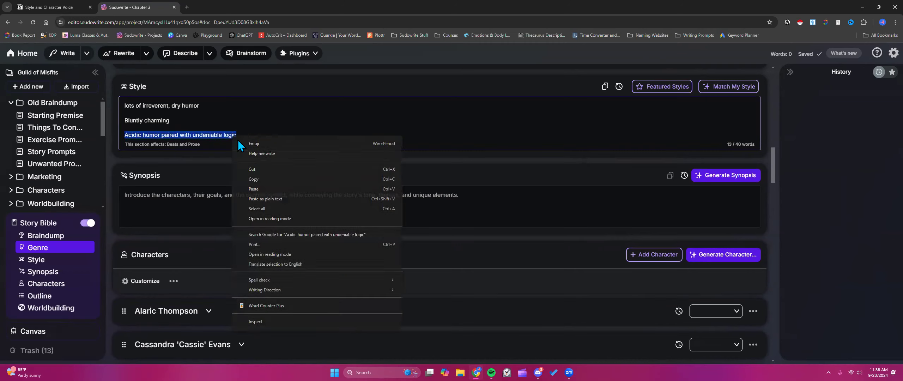
click(259, 173)
key(BackSpace)
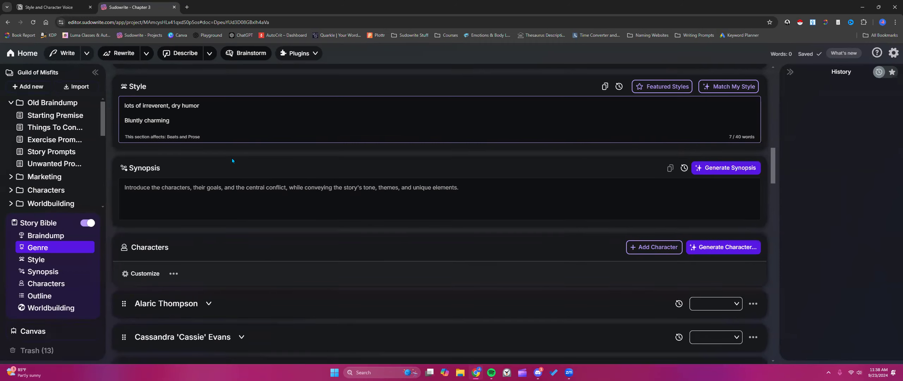
text(third-person, past-tense)
- Open the Chapter 3 document, generate beats in its Chapter Generator and enlarge the page to read them
scroll(258, 126, up, 2)
scroll(41, 146, down, 4)
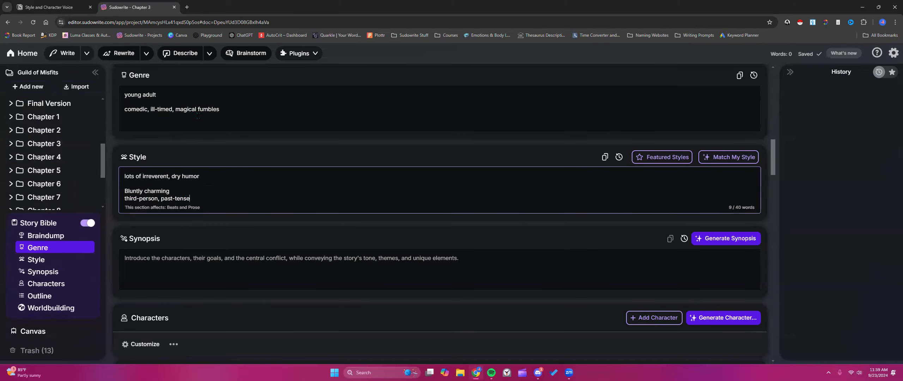
click(52, 288)
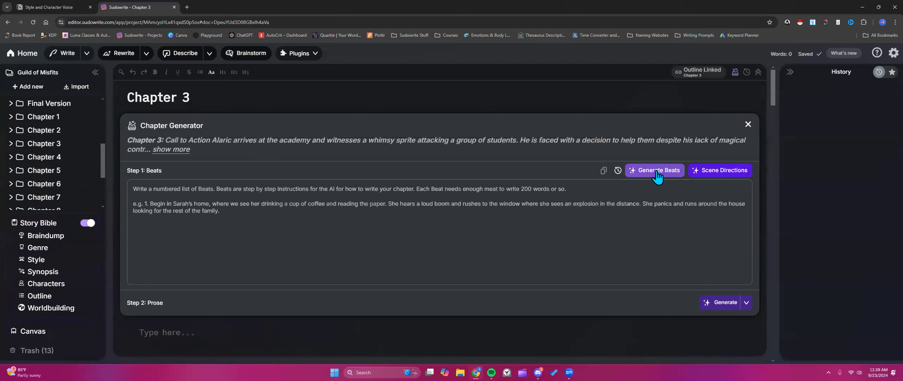
click(657, 172)
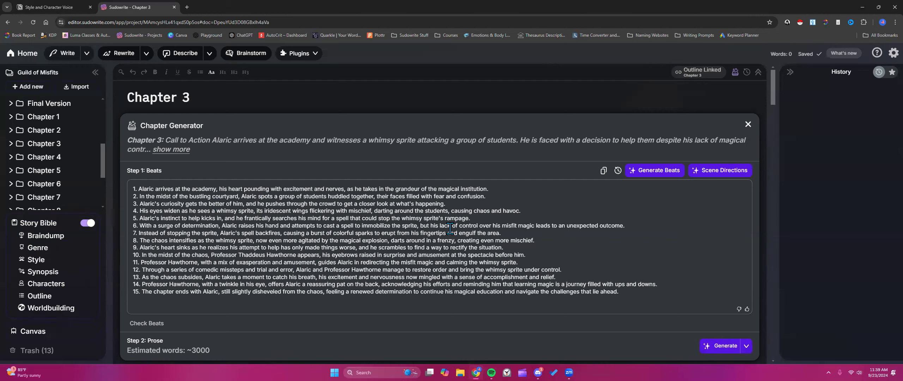
key(ctrl+plus)
key(ctrl+plus)
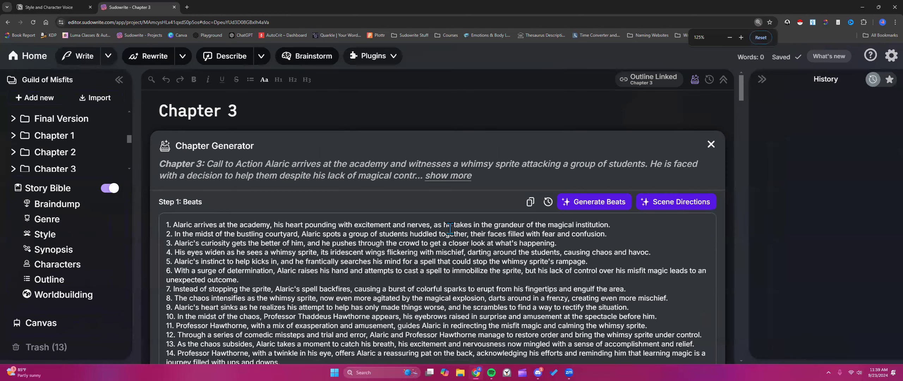
scroll(450, 229, down, 4)
scroll(613, 222, up, 3)
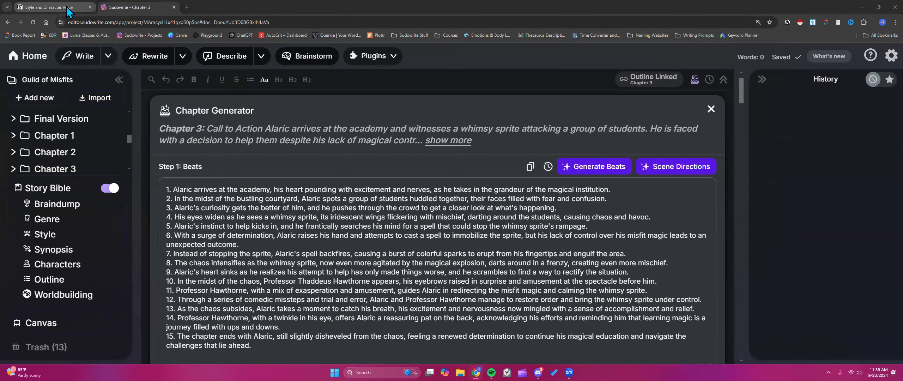
- Switch to the Notion "Style and Character Voice" page and copy its published link
click(49, 7)
click(622, 141)
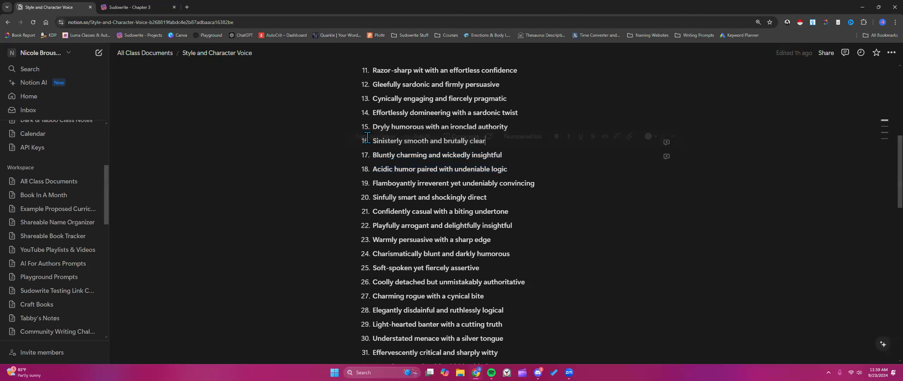
click(202, 56)
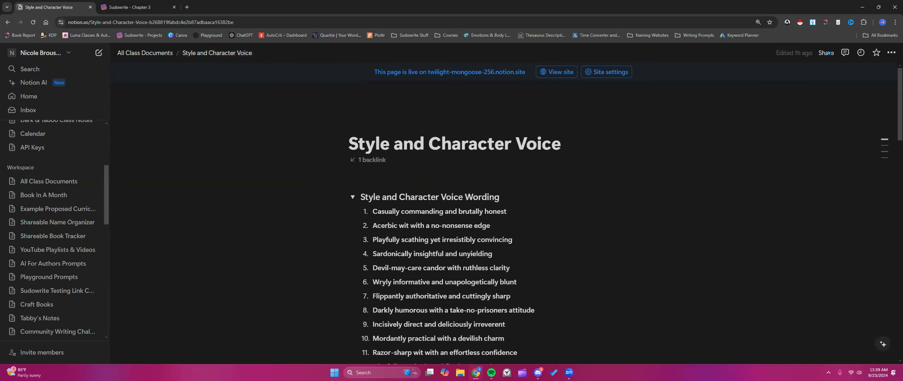
key(ctrl+l)
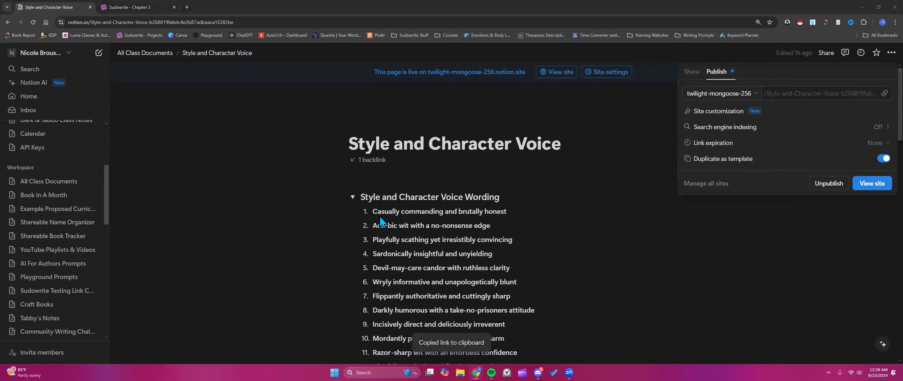
click(255, 171)
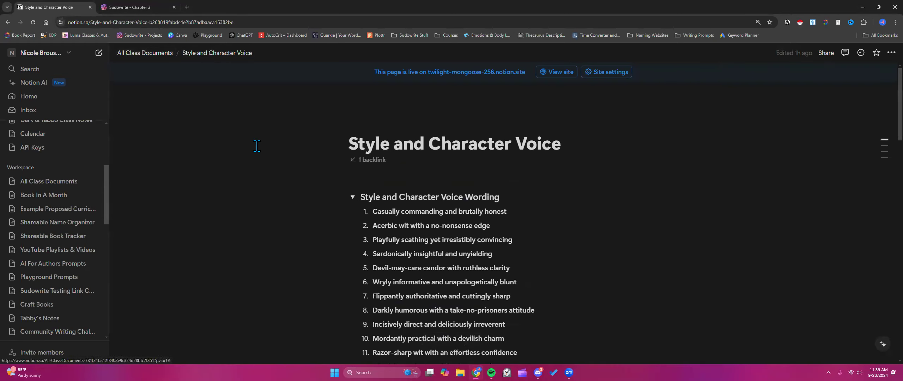
scroll(254, 143, down, 2)
- Back in Sudowrite, replace "his heart pounding with excitement and nerves," in beat 1 with "a little excited but also nervous,"
click(141, 7)
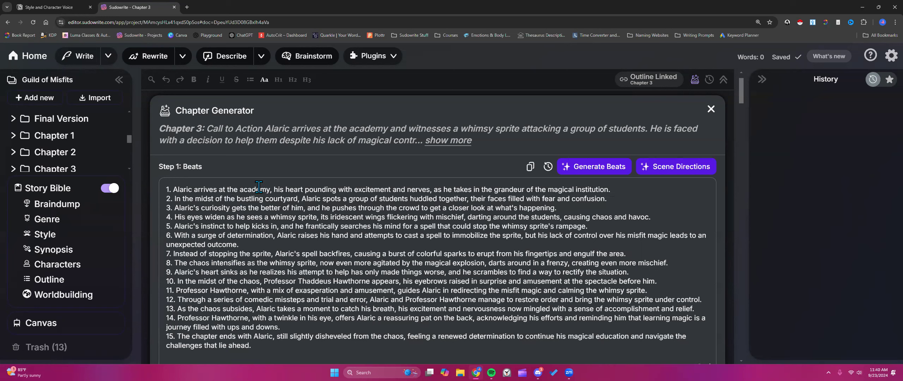
drag(173, 189, 192, 189)
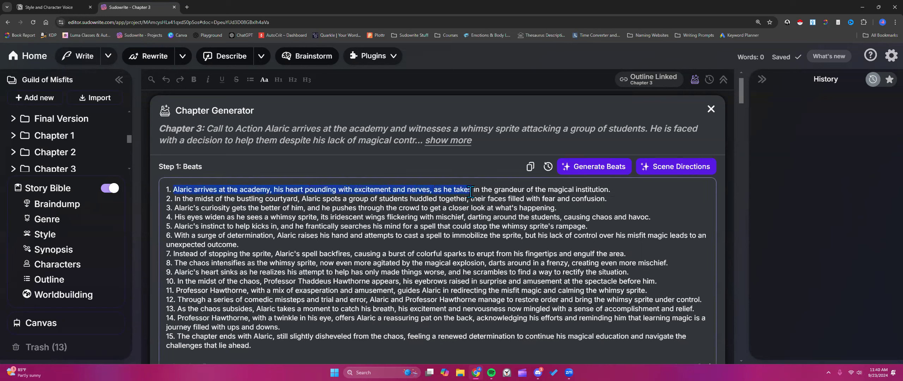
click(304, 192)
drag(274, 190, 430, 187)
click(428, 190)
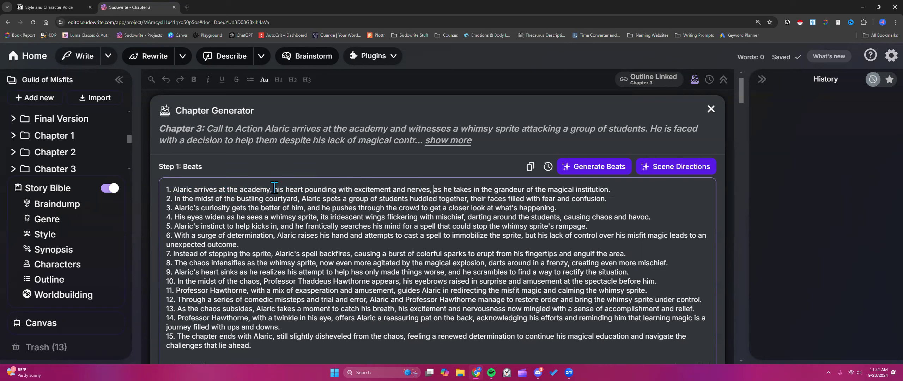
drag(274, 187, 435, 193)
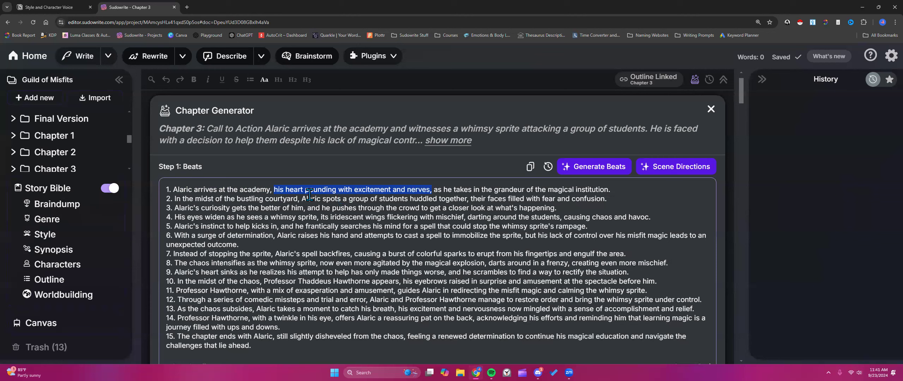
text(a it)
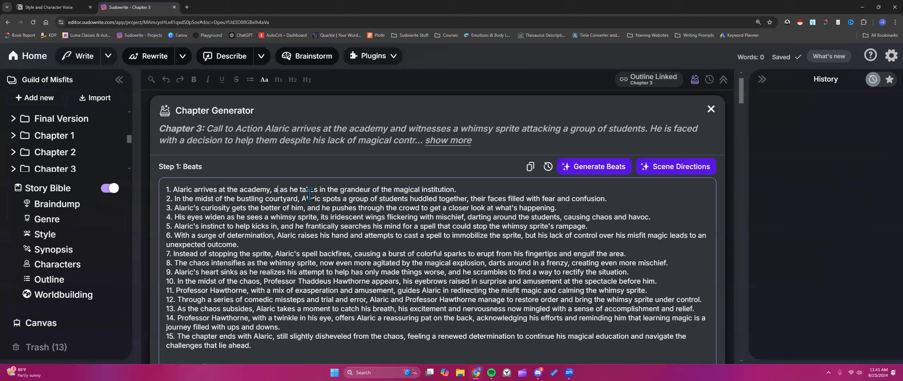
key(BackSpace)
key(BackSpace)
text(little ex)
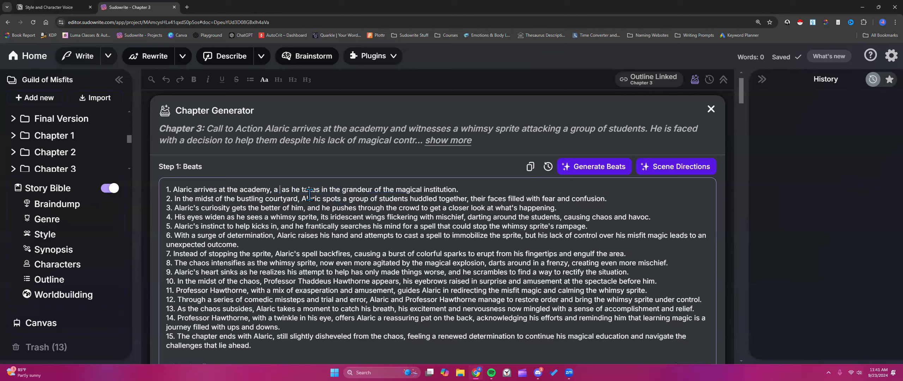
text(cited but al)
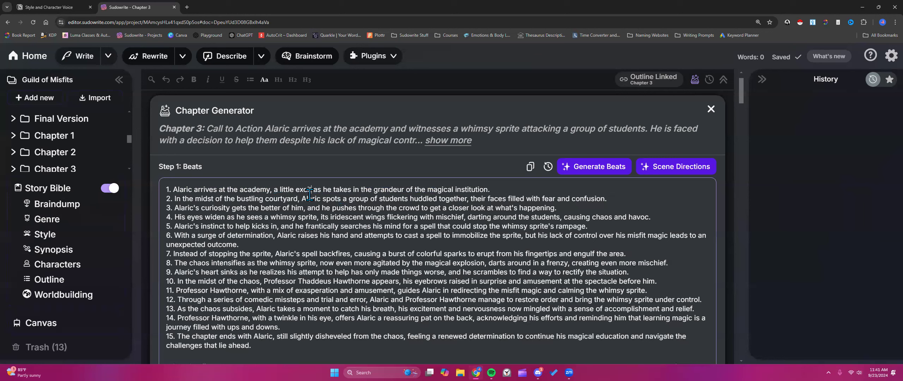
text(so nervous)
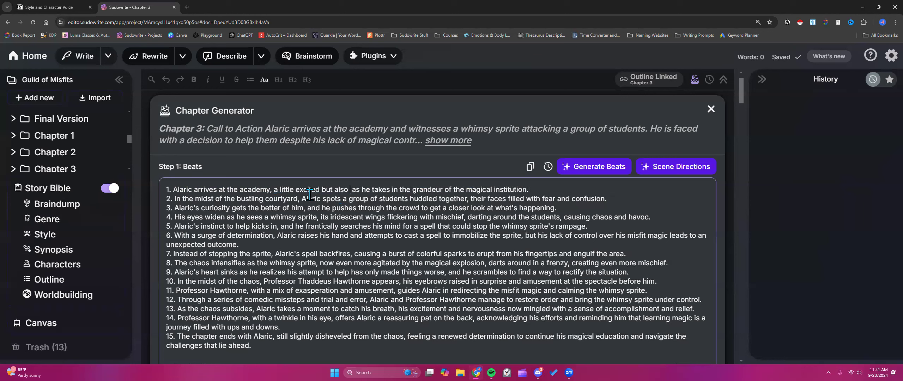
text(,)
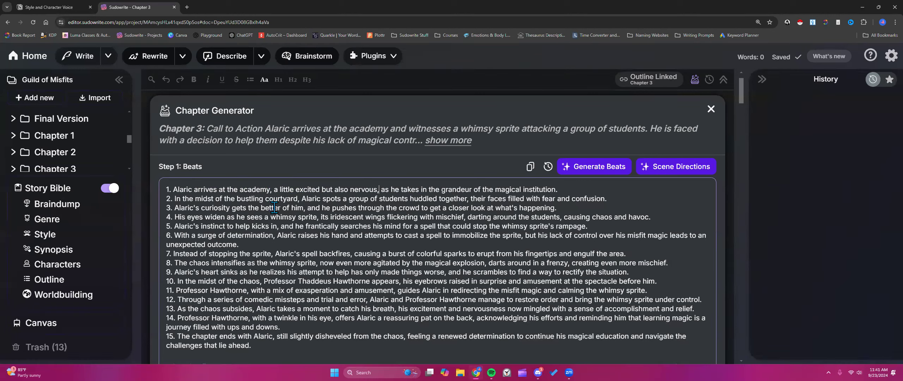
- Delete the opening phrase "With a surge of determination," from beat 6
click(275, 244)
drag(190, 235, 278, 238)
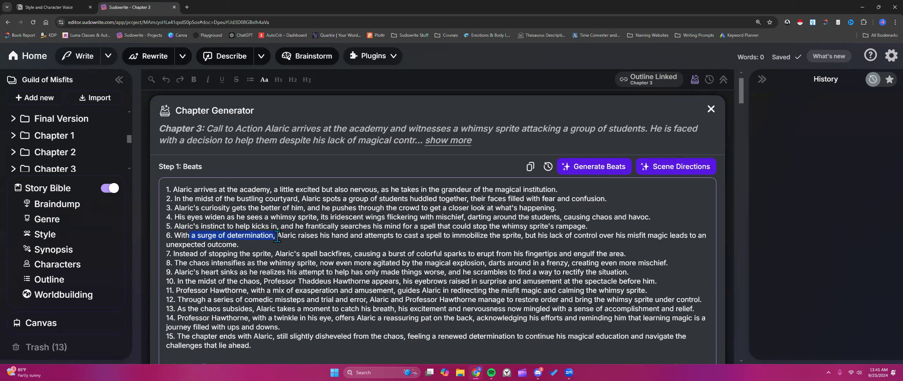
drag(277, 236, 174, 236)
key(BackSpace)
key(Delete)
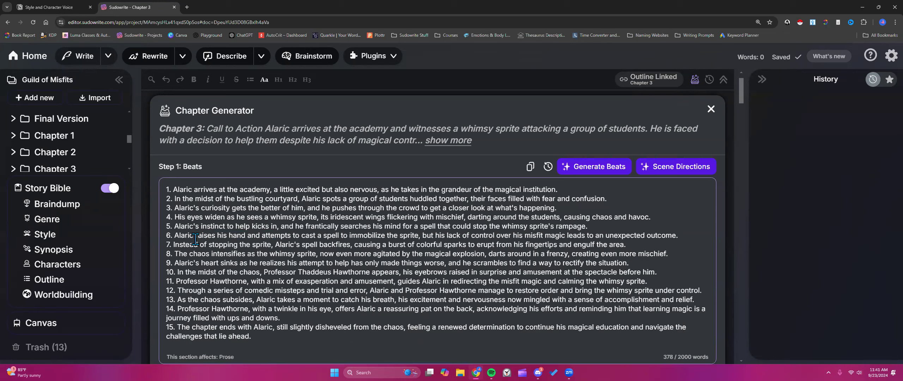
- Review Alaric's character card in the Story Bible, including his emotional state, background, dialogue style, and strengths, then collapse it
click(53, 264)
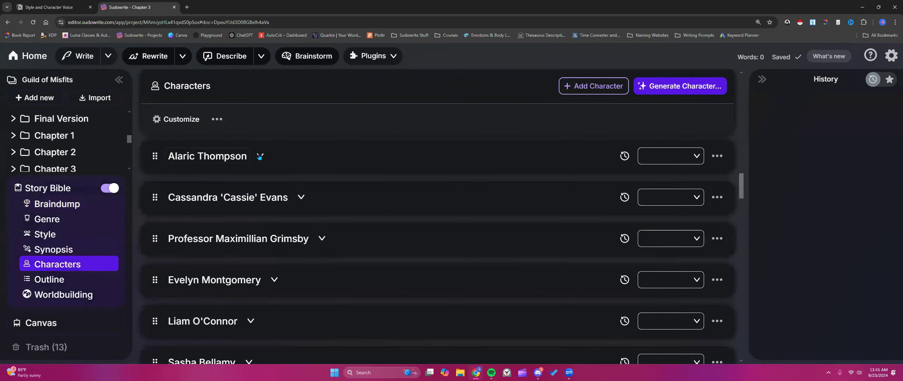
click(260, 156)
scroll(263, 173, up, 10)
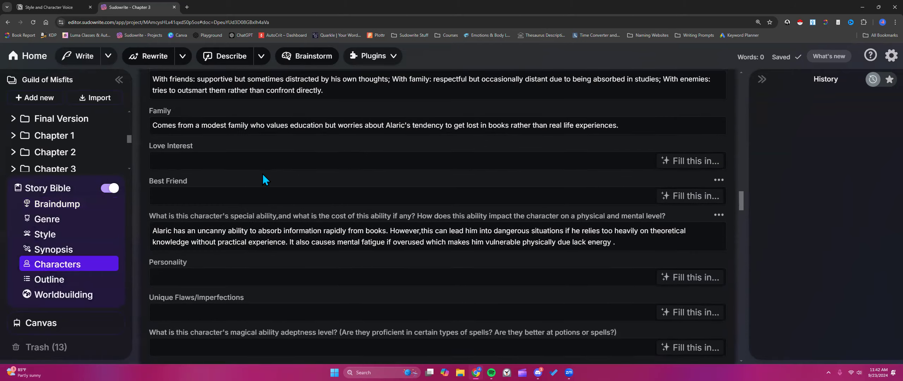
scroll(263, 173, up, 3)
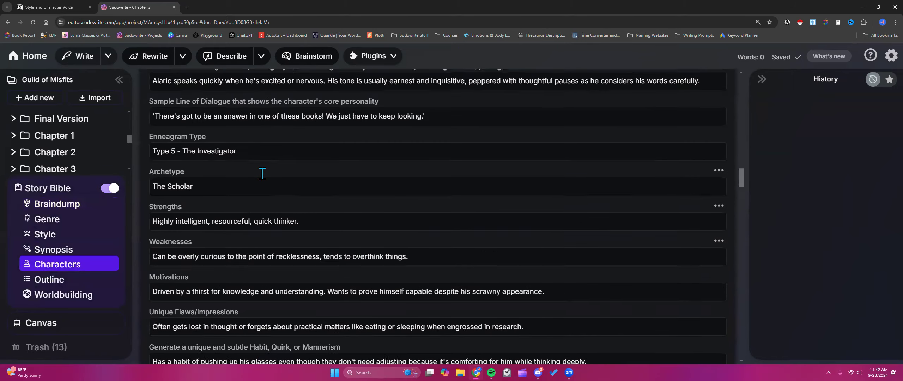
scroll(263, 173, up, 3)
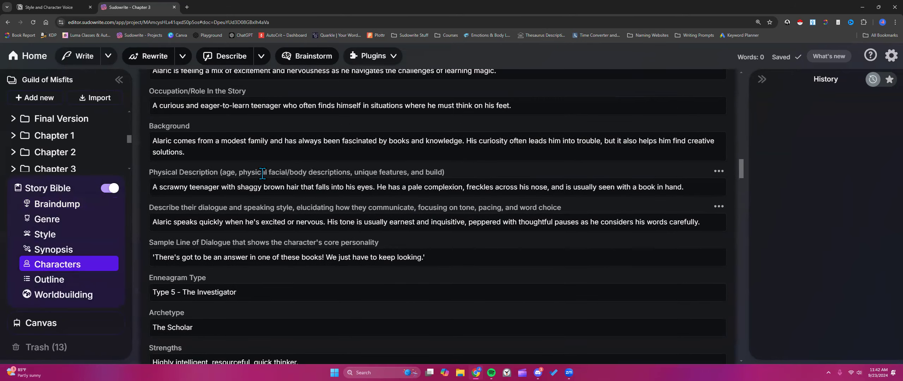
scroll(263, 173, up, 1)
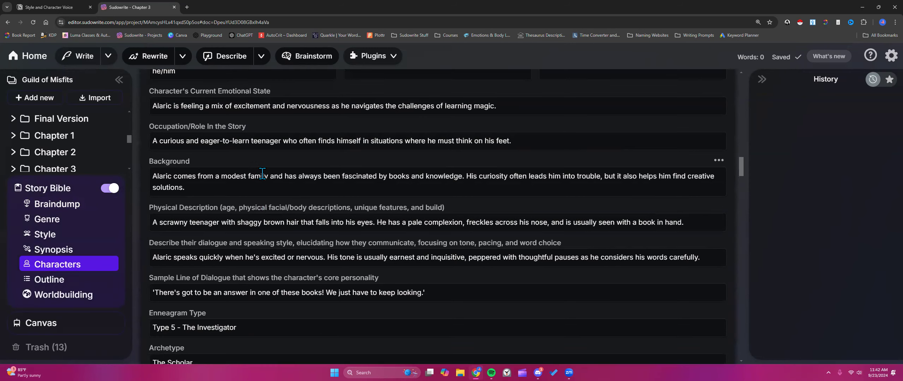
scroll(263, 173, up, 2)
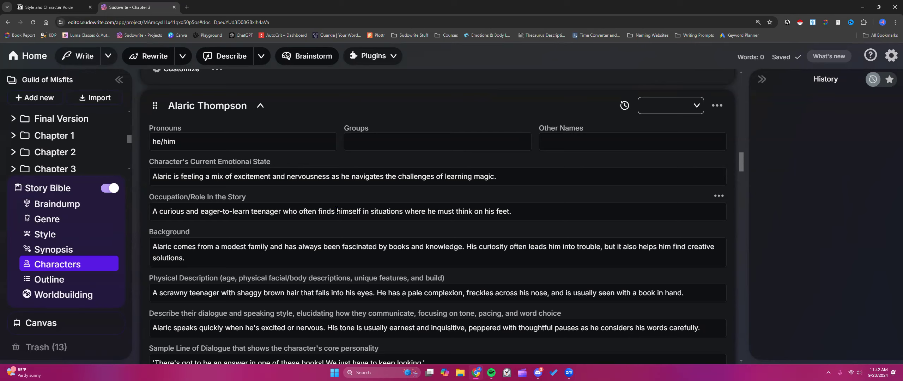
click(260, 106)
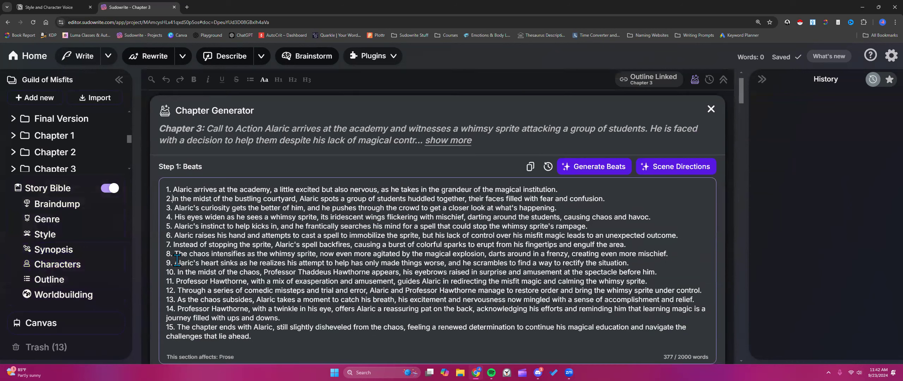
- Merge beats 2 and 3 into beat 1 as one paragraph and add a blank line after it
key(BackSpace)
key(BackSpace)
key(BackSpace)
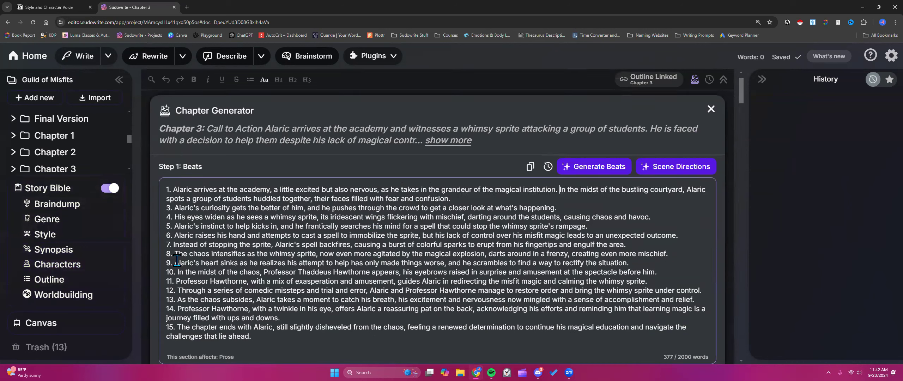
click(175, 208)
key(BackSpace)
key(BackSpace)
key(BackSpace)
key(BackSpace)
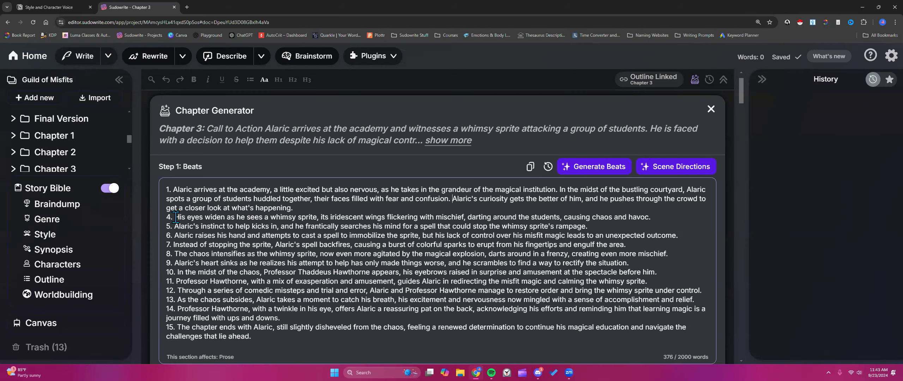
click(297, 208)
key(Return)
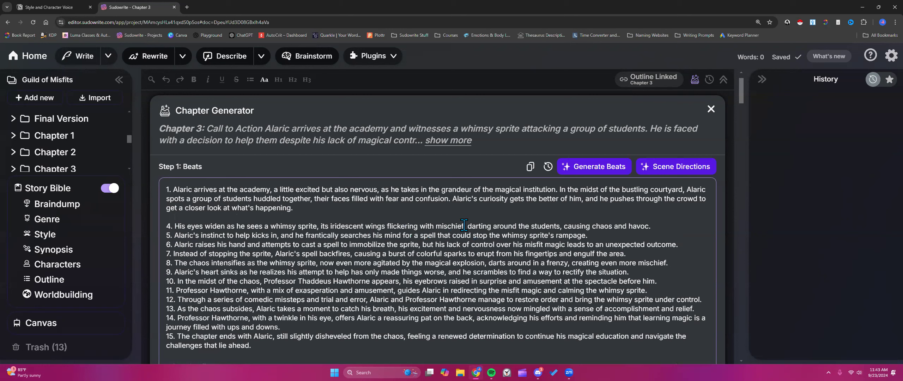
- Delete "its iridescent wings flickering with mischief," from beat 4 and shorten beat 5's opening to "Alaric frantically searches"
drag(466, 225, 320, 224)
key(BackSpace)
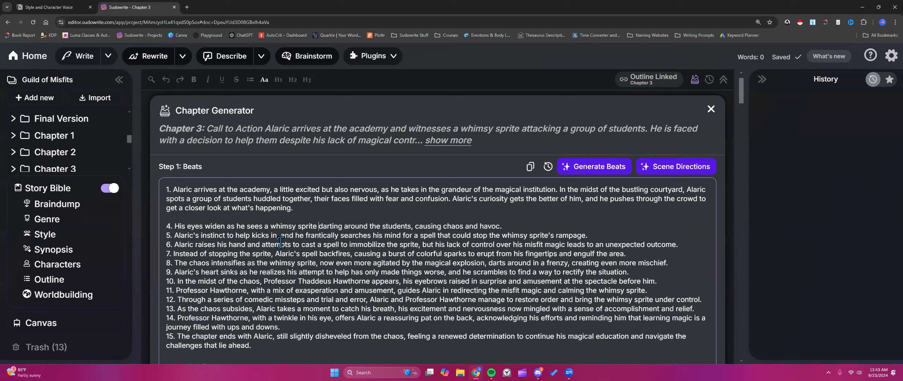
drag(304, 236, 198, 235)
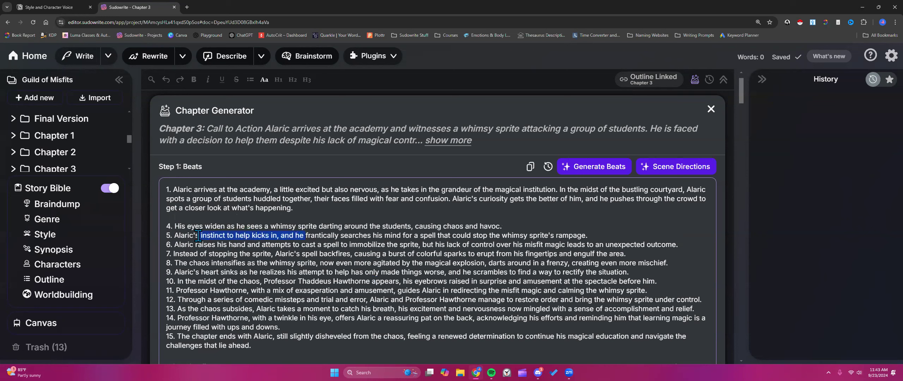
key(BackSpace)
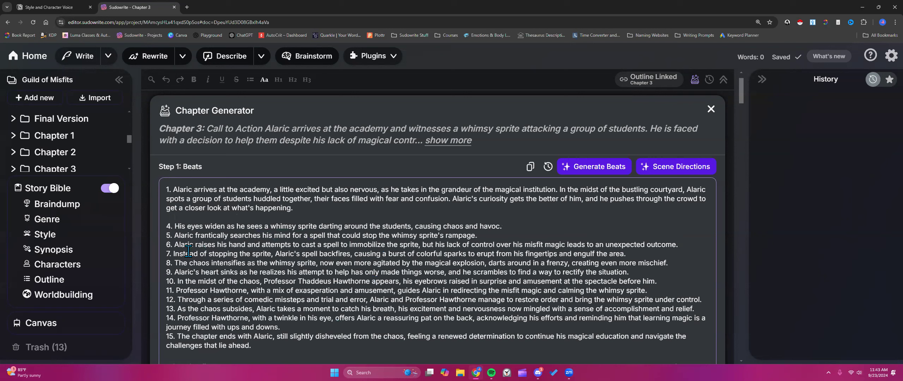
- Merge beat 6 into the end of beat 5, removing its number
click(176, 244)
key(BackSpace)
key(BackSpace)
key(BackSpace)
key(BackSpace)
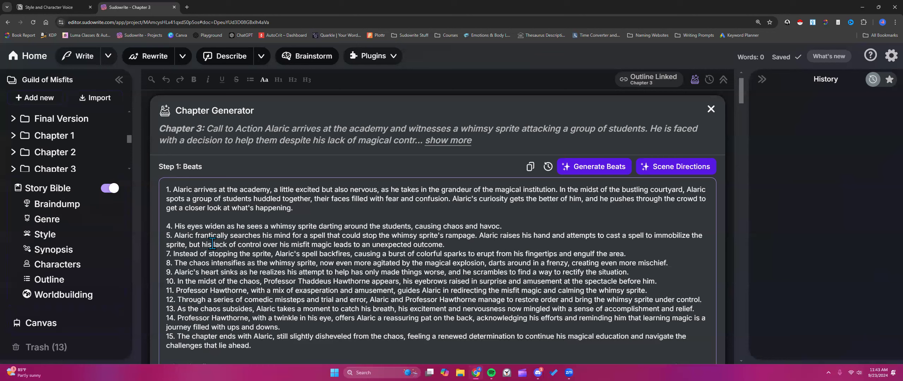
- In beat 5, replace "his lack of control over his misfit magic" with "his magical spell"
drag(214, 243, 261, 244)
click(261, 244)
drag(214, 244, 310, 243)
key(BackSpace)
click(236, 245)
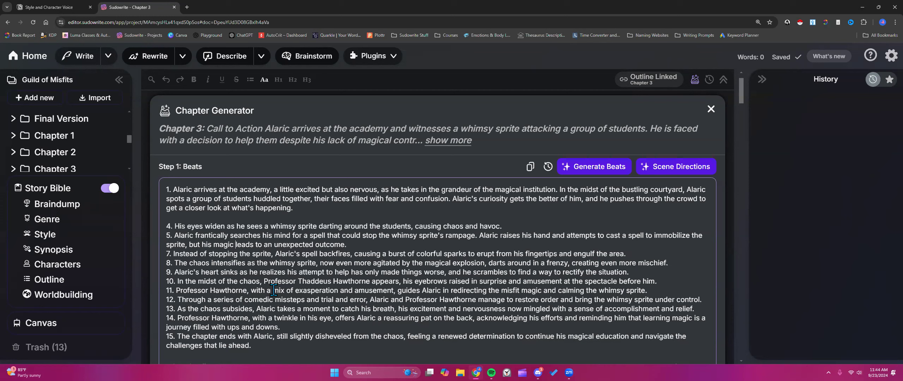
key(BackSpace)
text(al spell)
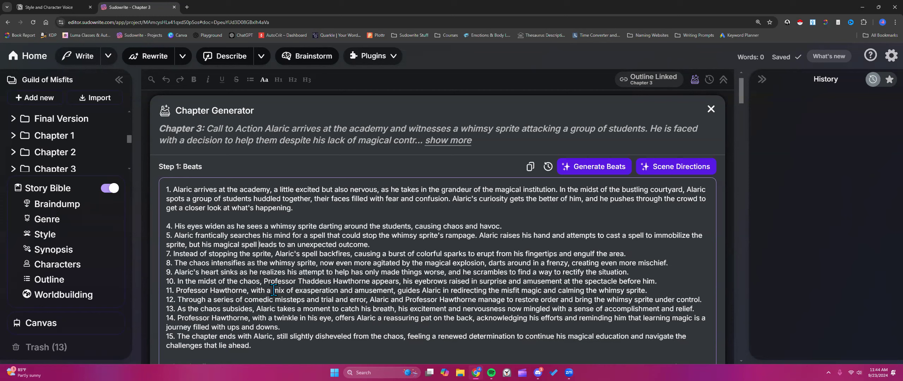
- Reword the end of beat 5 so the spell "ends up all wonky and causes more chaos"
click(368, 244)
text(and causes more chaos)
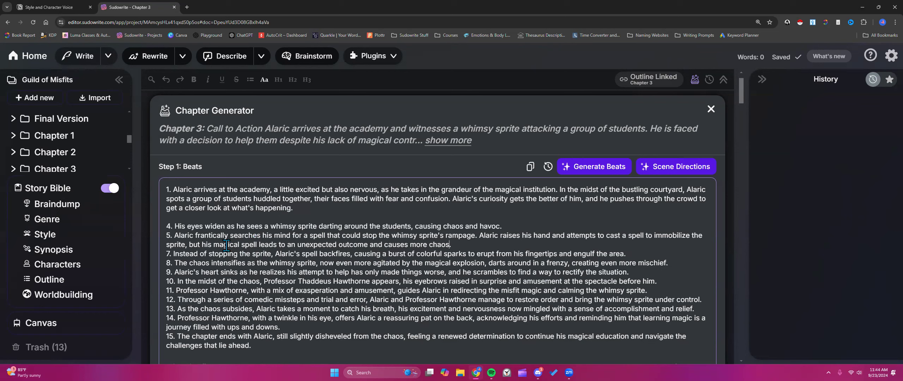
click(259, 244)
text(ends up all wonky and)
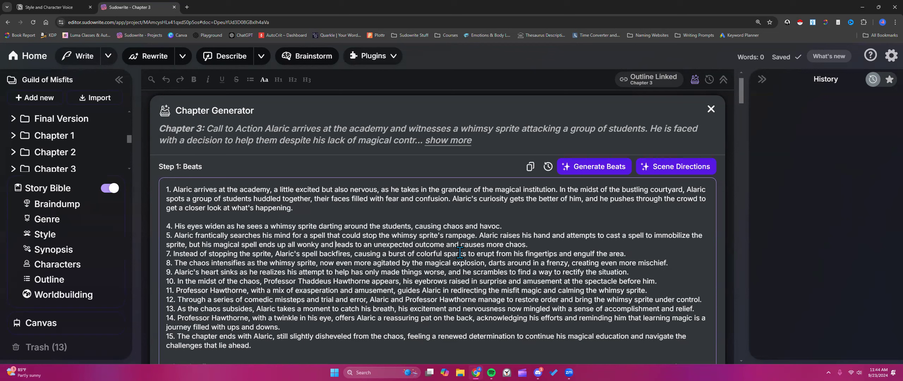
drag(446, 244, 334, 245)
key(BackSpace)
key(BackSpace)
key(BackSpace)
key(BackSpace)
key(BackSpace)
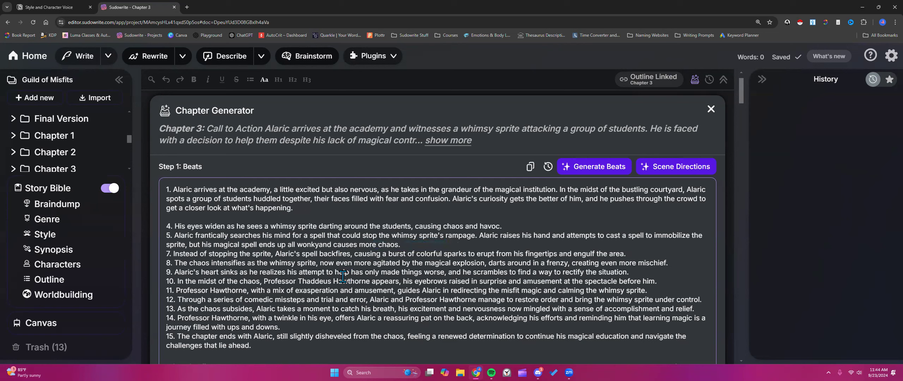
click(434, 245)
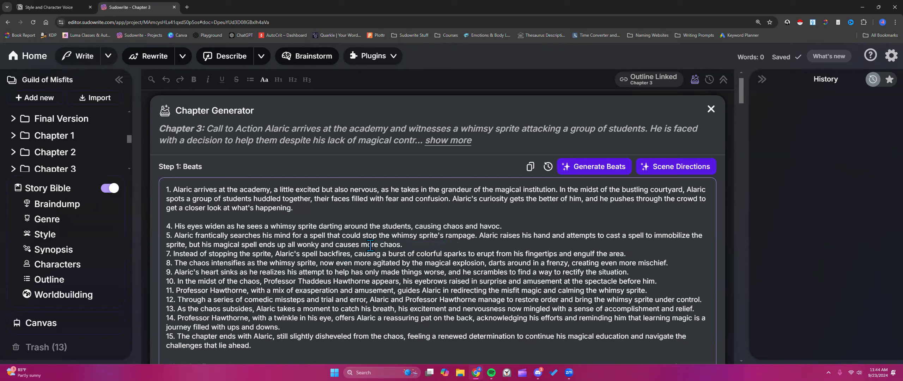
- Merge beat 5 into beat 4 and remove the number from beat 7 to join it to the same paragraph
click(175, 235)
key(BackSpace)
key(BackSpace)
key(BackSpace)
key(BackSpace)
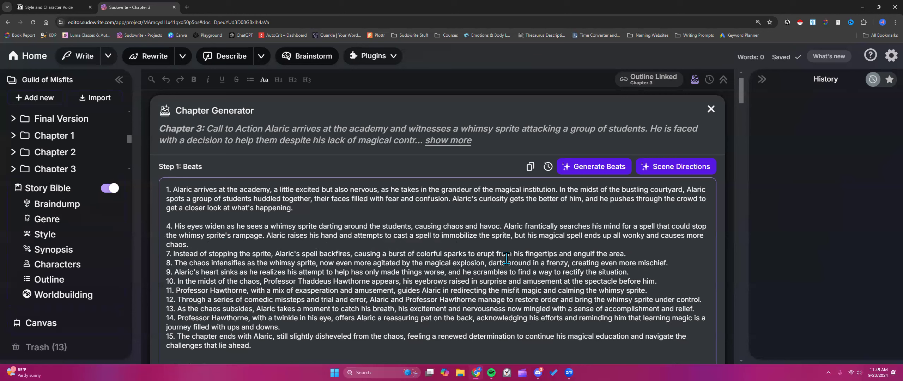
click(174, 253)
key(BackSpace)
key(BackSpace)
key(BackSpace)
key(BackSpace)
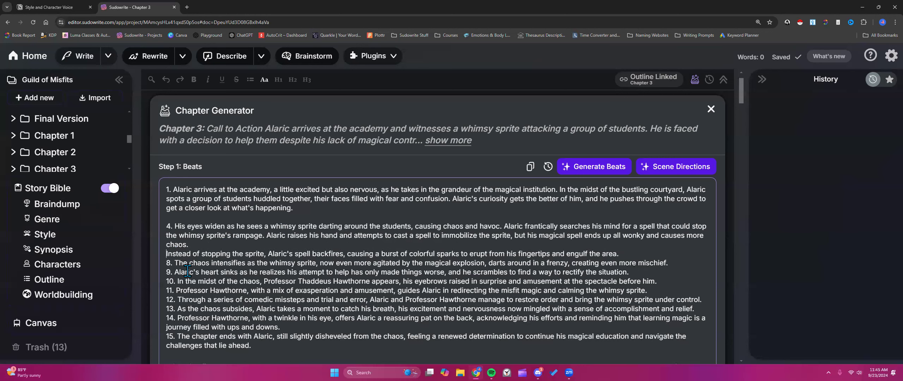
- Insert a large block of blank lines before beat 8 to separate it from the merged paragraph
key(Down)
key(Home)
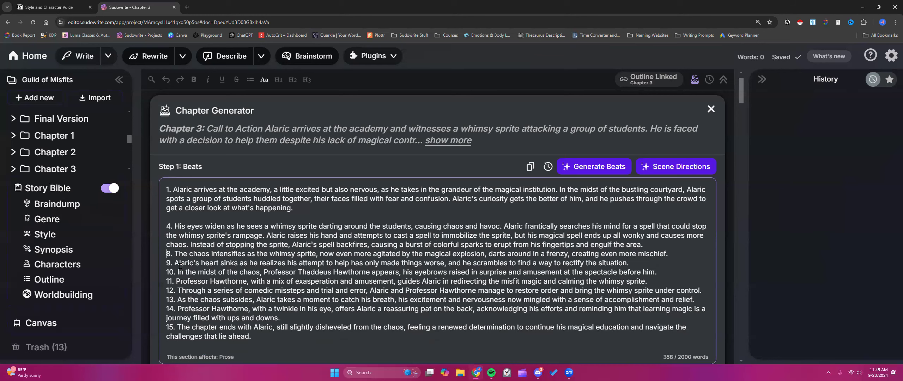
key(Return)
key(Return)
key(Return)
key(Return)
key(Return)
key(Return)
key(Return)
key(Return)
key(Return)
key(Return)
key(Return)
key(Return)
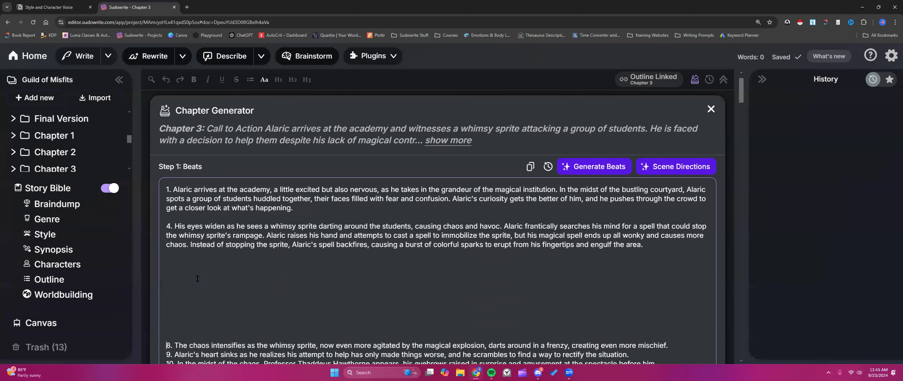
- Open the prose mode options for generating the chapter's prose and select Premium
scroll(198, 278, down, 2)
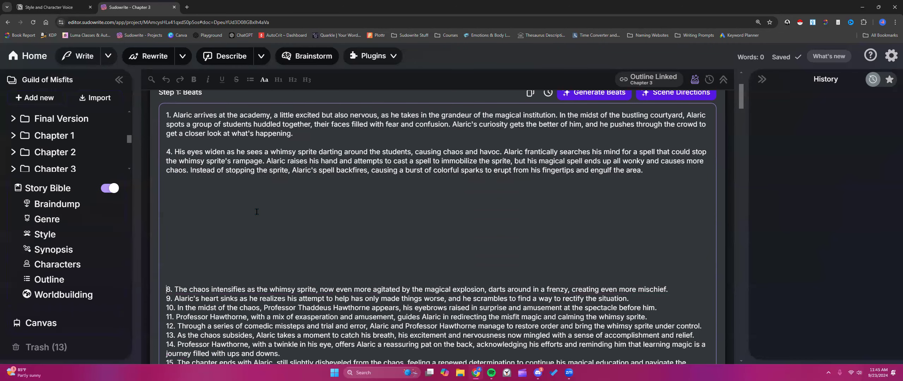
scroll(364, 207, down, 5)
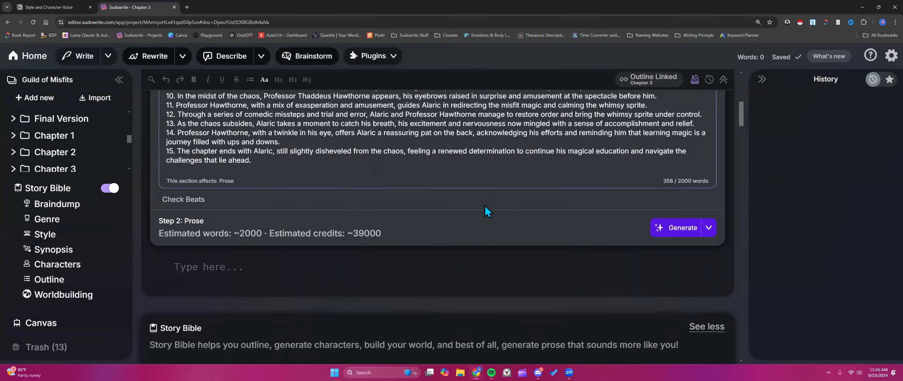
click(708, 227)
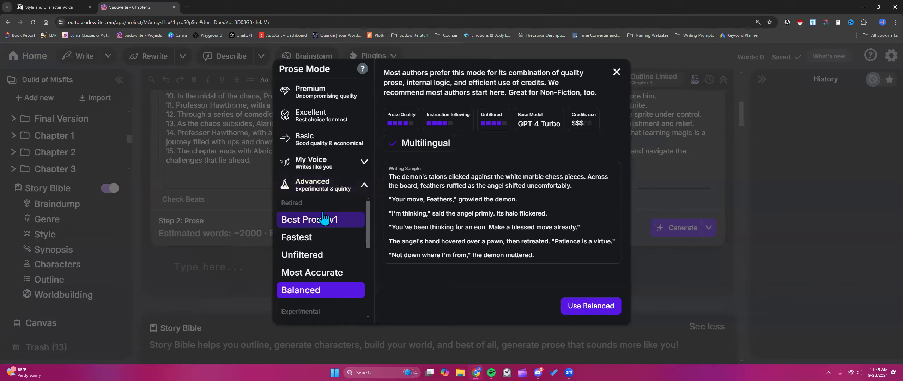
click(328, 94)
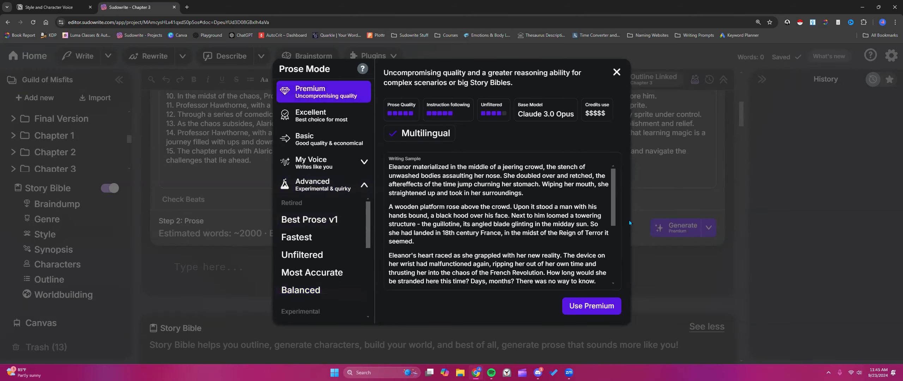
- Choose the Premium prose mode and delete beats 8 through 15 from the Chapter 3 beats
click(601, 310)
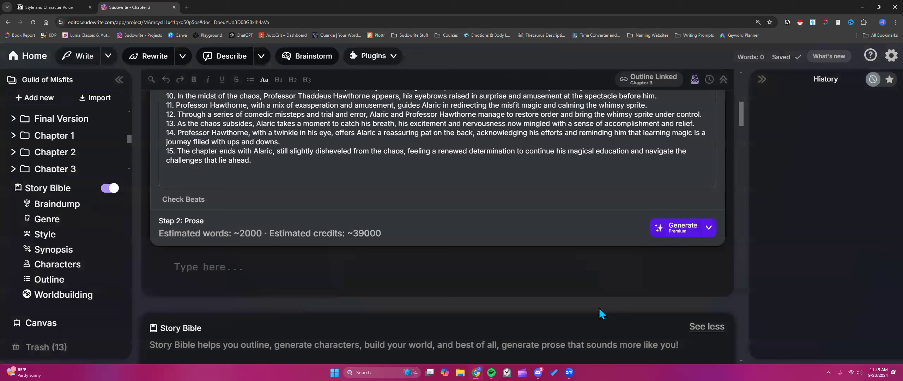
click(248, 262)
scroll(628, 251, up, 2)
drag(166, 145, 304, 242)
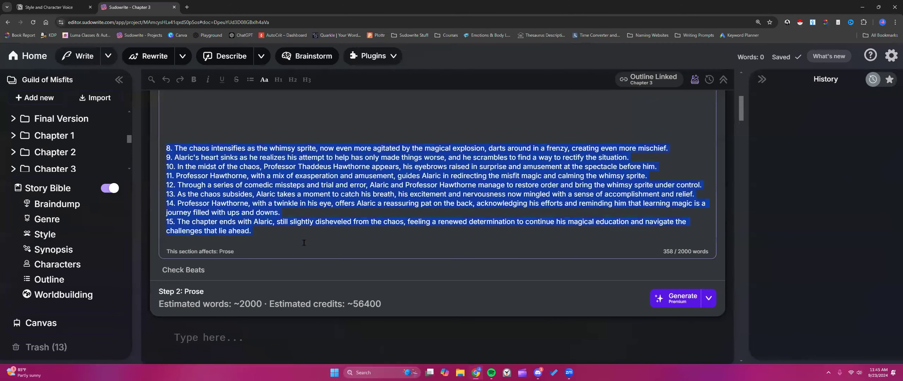
key(BackSpace)
scroll(244, 283, up, 3)
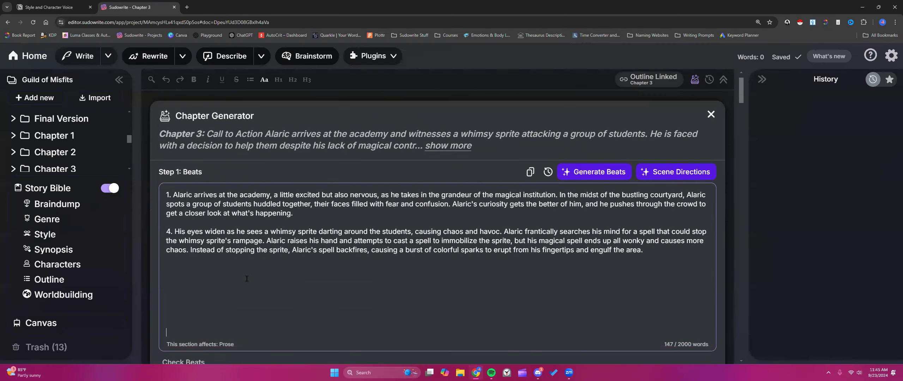
- Generate the Chapter 3 prose from the remaining beats and check the resulting text
scroll(370, 247, down, 5)
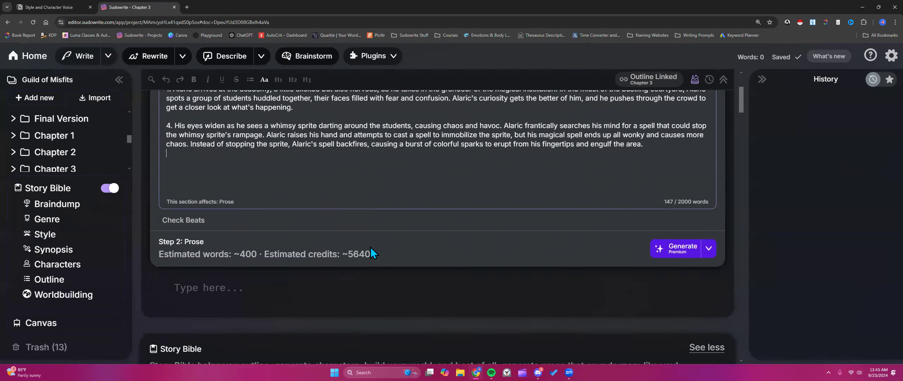
click(671, 178)
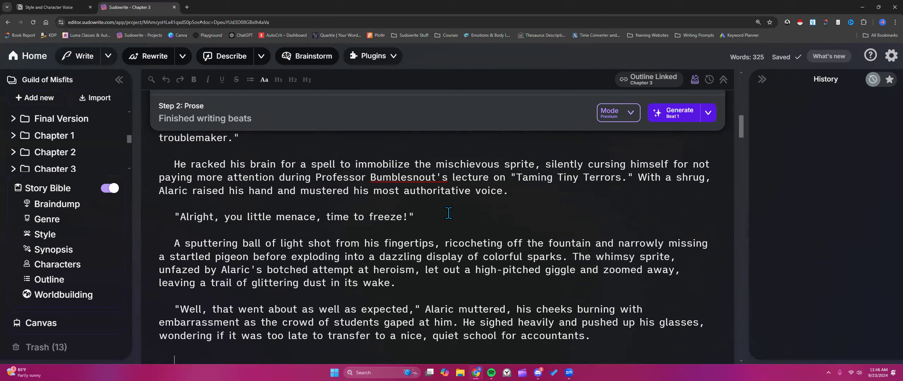
scroll(441, 209, up, 10)
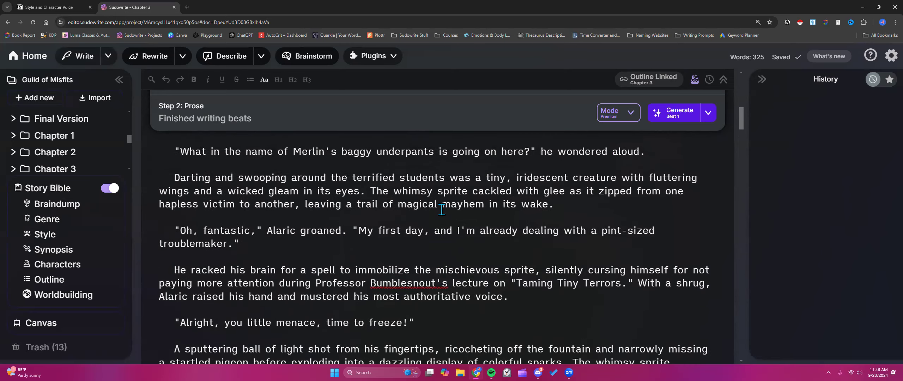
scroll(442, 209, down, 1)
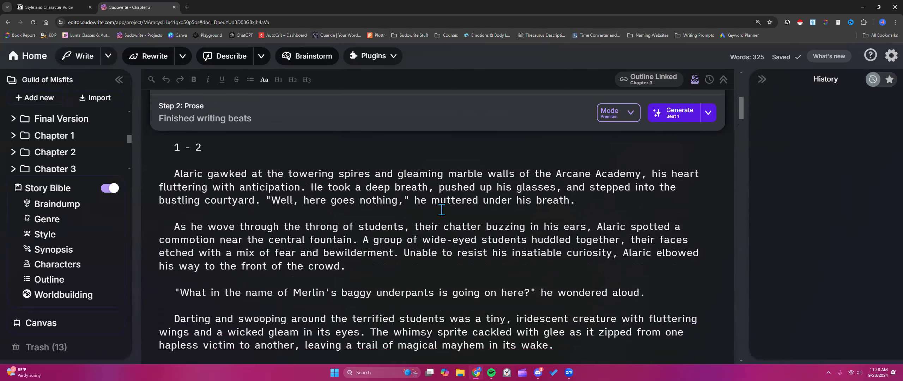
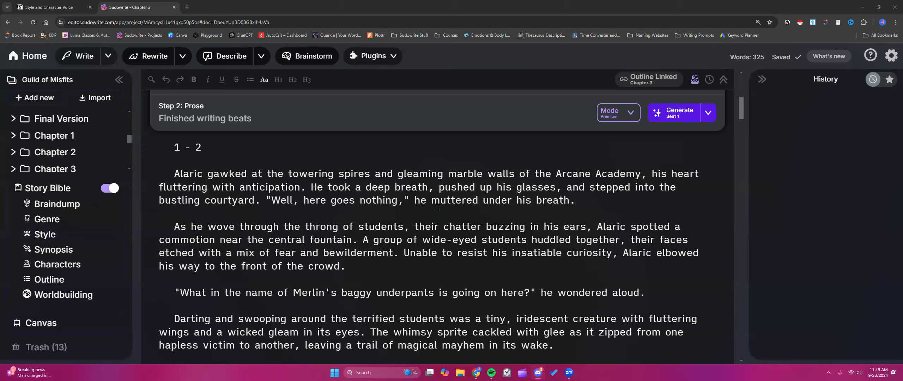
- Examine the remaining chapter beats, the beat generation options and the details of the Premium prose mode
scroll(476, 193, up, 6)
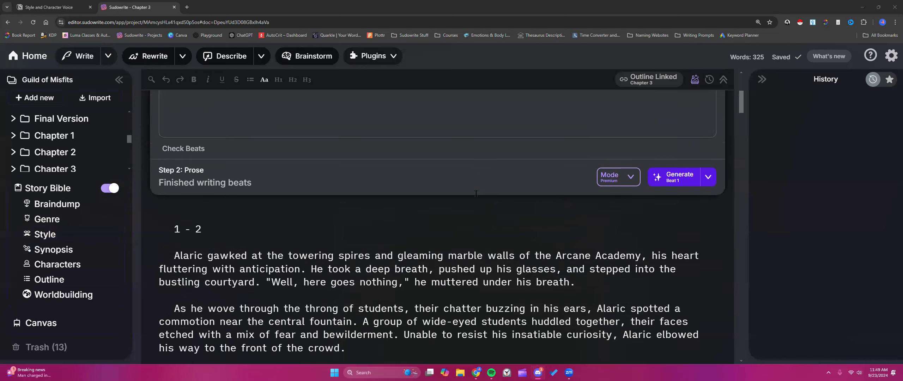
drag(164, 147, 261, 208)
drag(237, 147, 268, 204)
scroll(561, 242, down, 4)
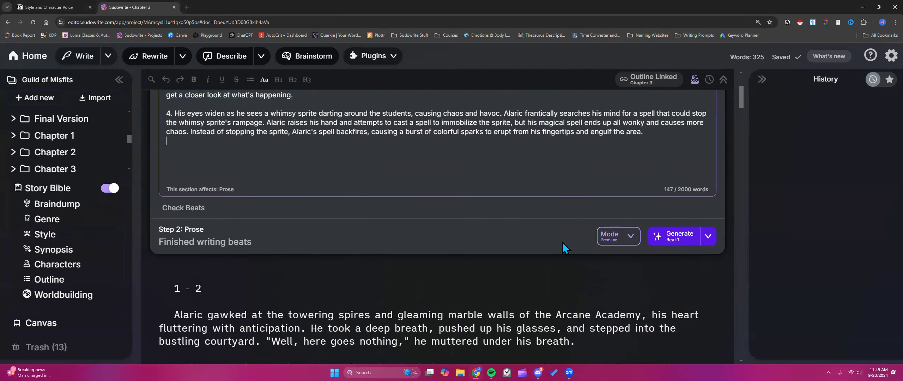
click(708, 166)
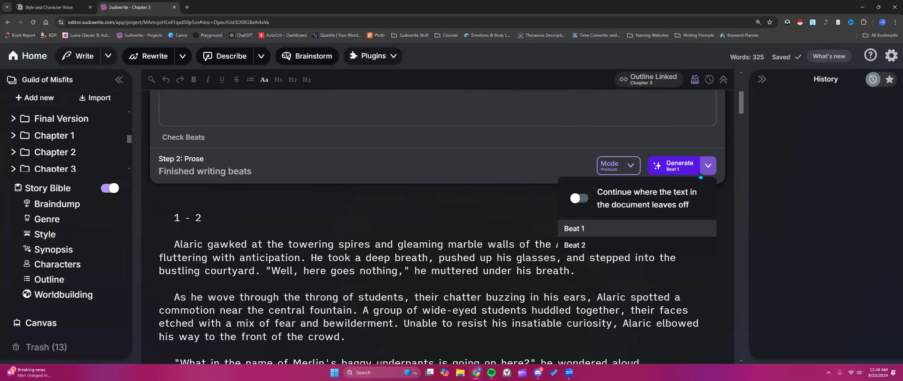
click(508, 176)
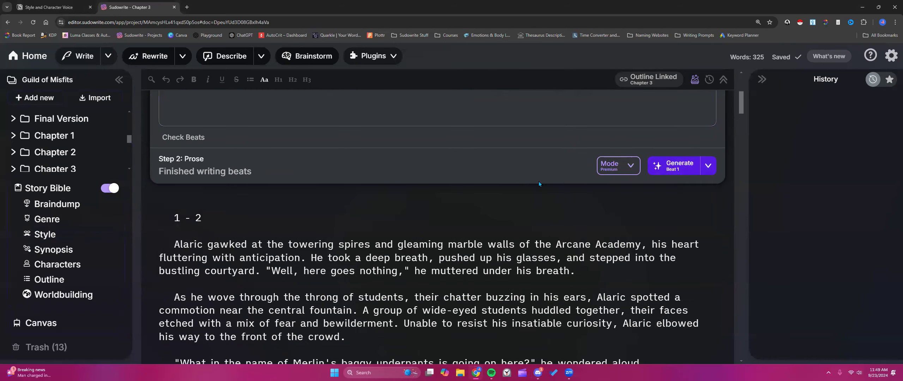
click(630, 165)
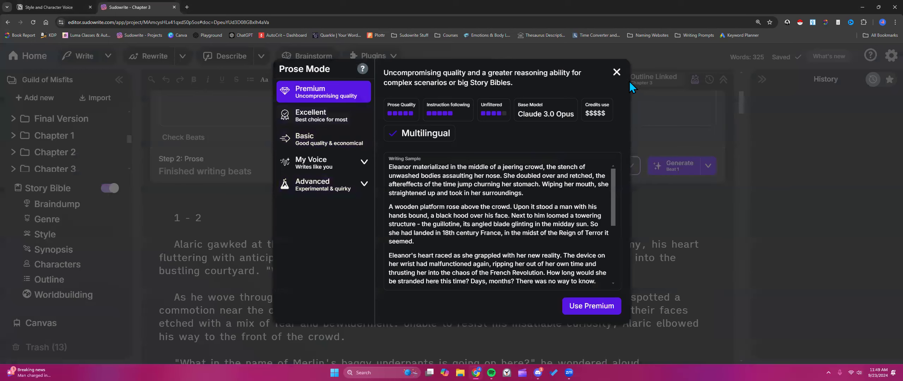
click(617, 72)
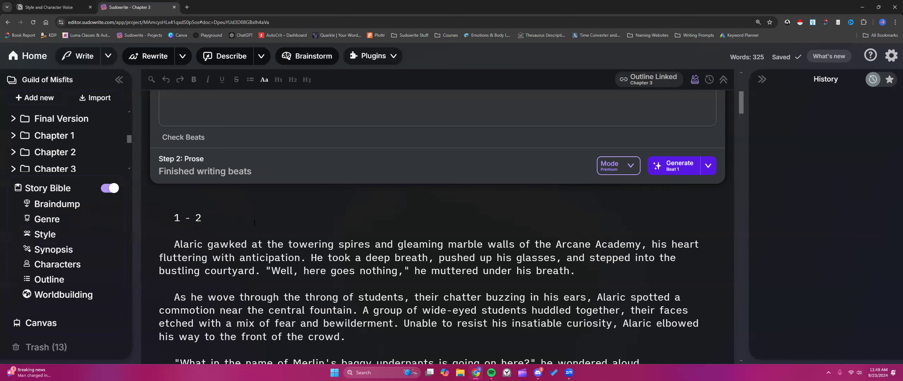
- Read through the generated Chapter 3 prose, examining its humor, dialogue and closing paragraphs
scroll(255, 223, up, 3)
scroll(261, 216, down, 5)
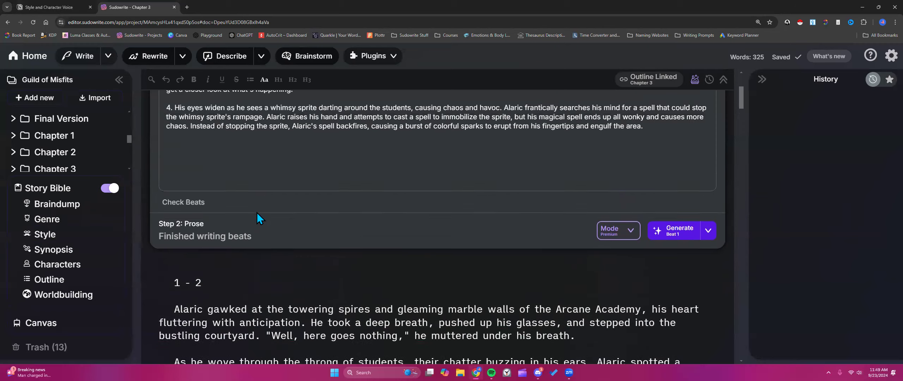
scroll(257, 211, up, 1)
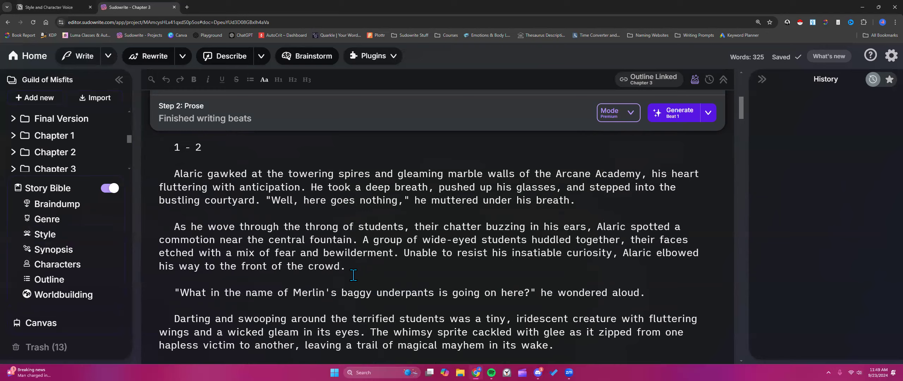
scroll(257, 212, down, 2)
drag(237, 221, 331, 222)
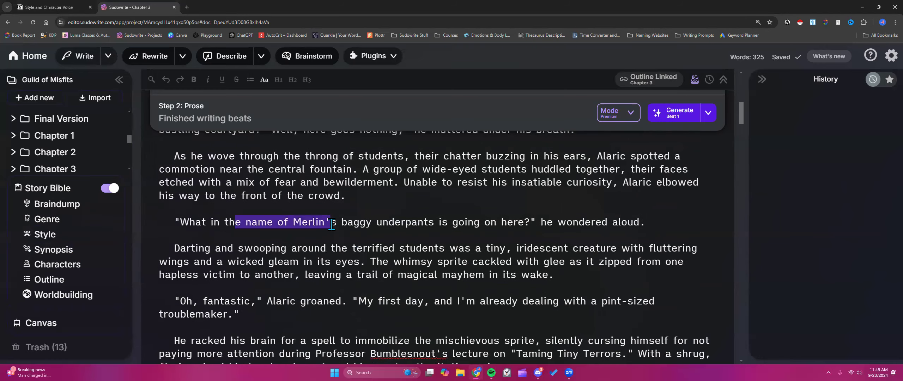
click(331, 222)
scroll(320, 266, down, 2)
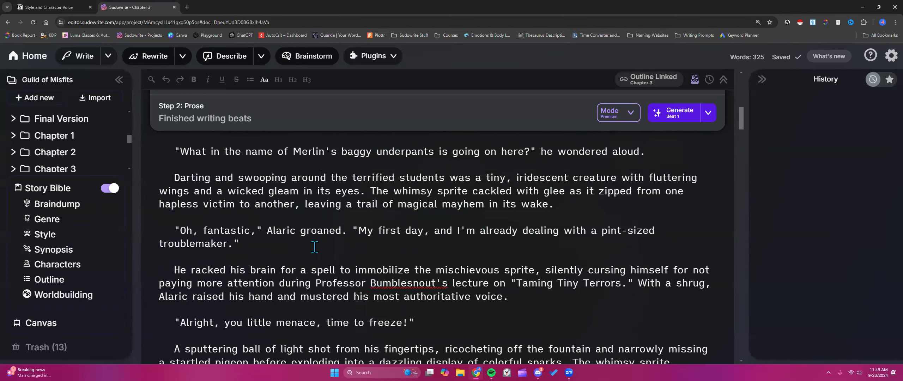
scroll(315, 247, down, 1)
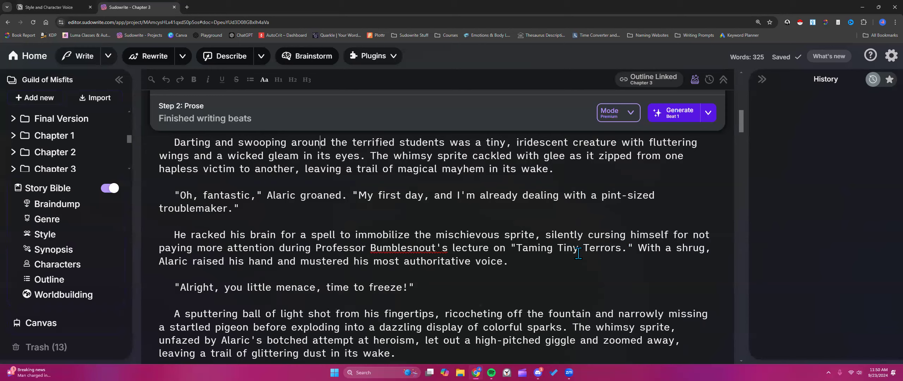
drag(511, 247, 629, 247)
click(635, 248)
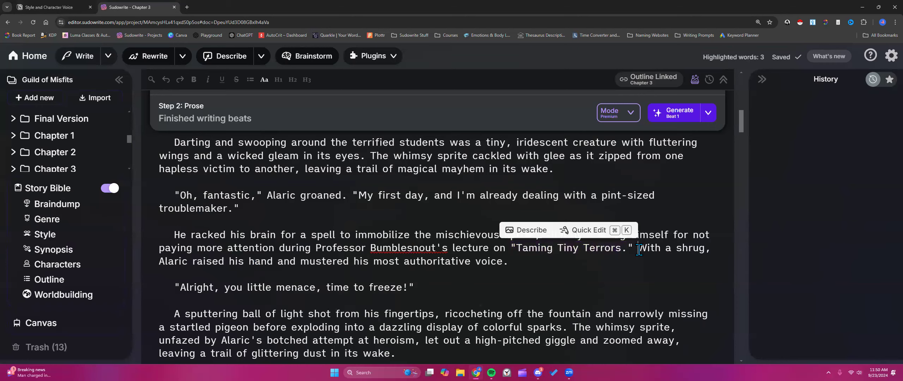
scroll(541, 249, down, 3)
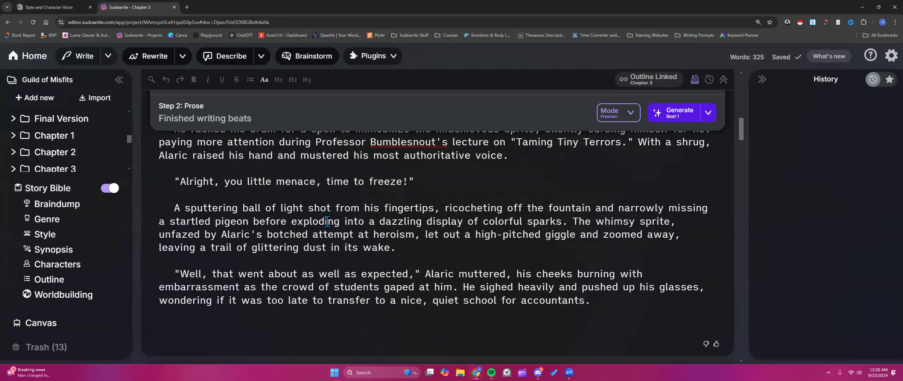
scroll(325, 220, up, 1)
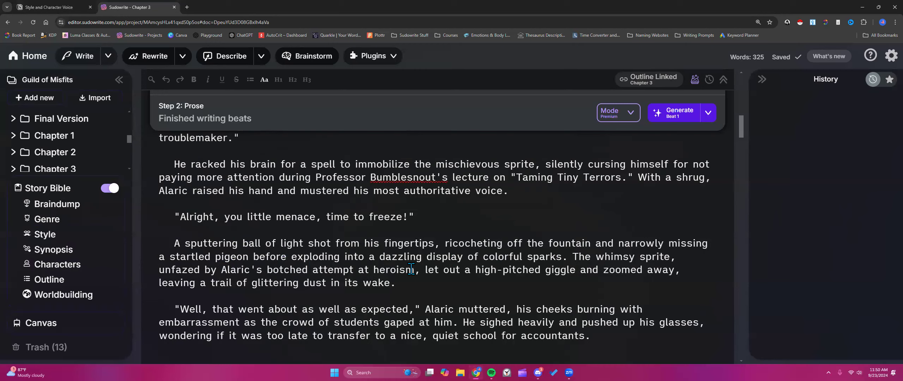
scroll(411, 269, down, 1)
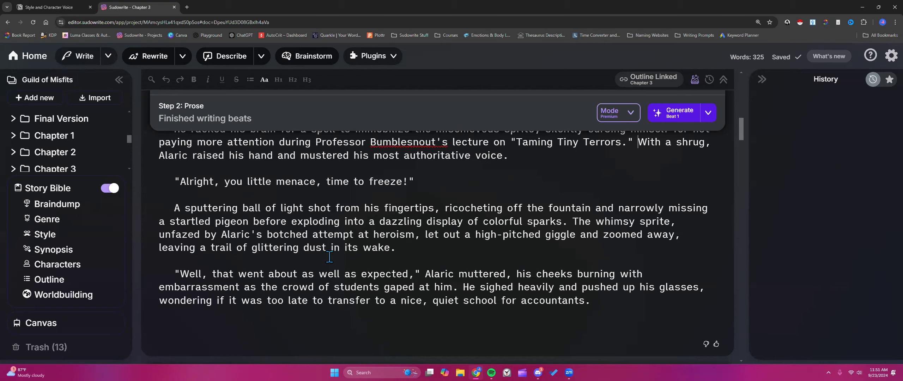
scroll(329, 257, up, 5)
scroll(327, 255, up, 3)
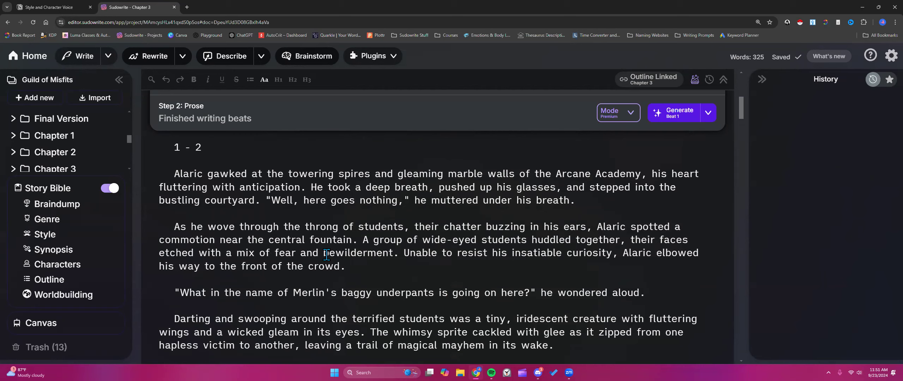
click(70, 235)
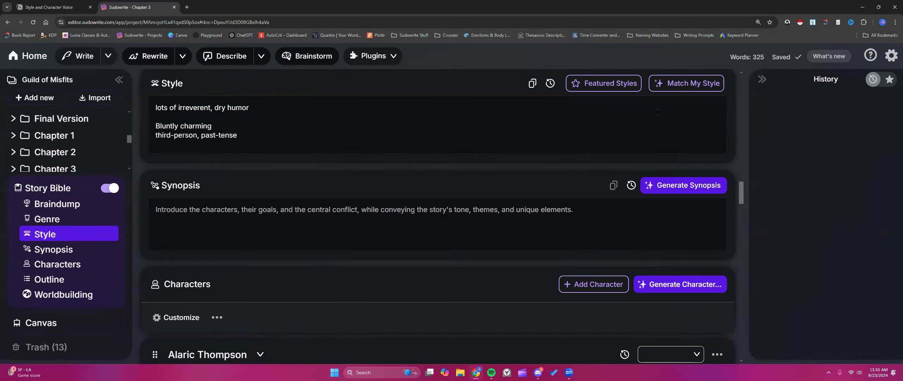
click(678, 88)
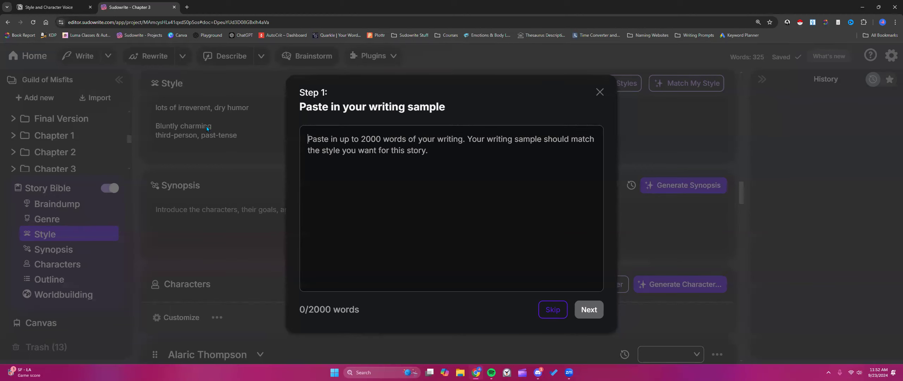
click(375, 151)
click(600, 93)
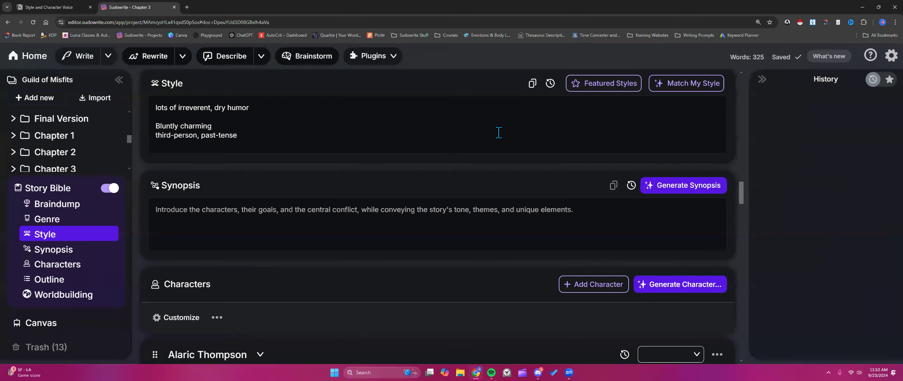
- Copy the summary text under "Chapter 3: Call to Action" from the Story Bible outline
click(62, 285)
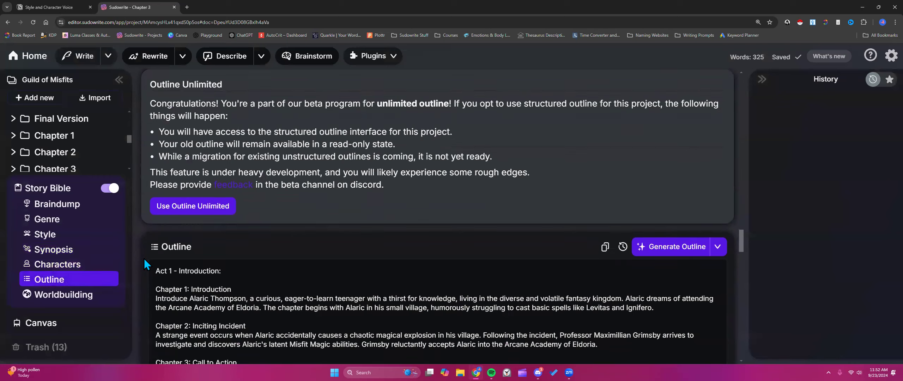
scroll(192, 251, down, 5)
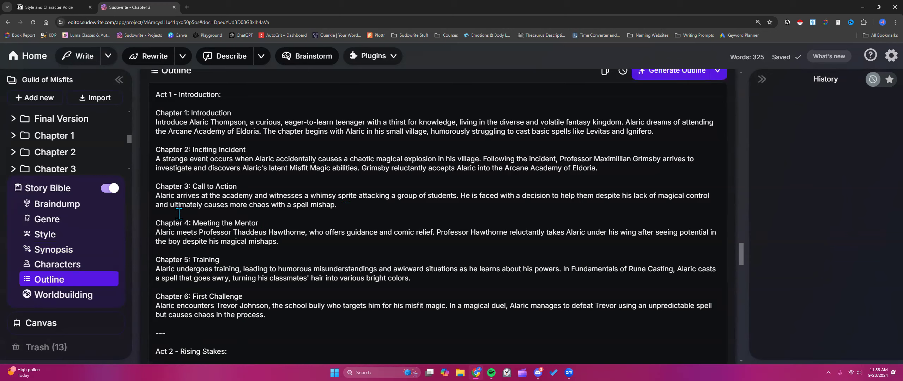
drag(156, 196, 345, 207)
key(ctrl+c)
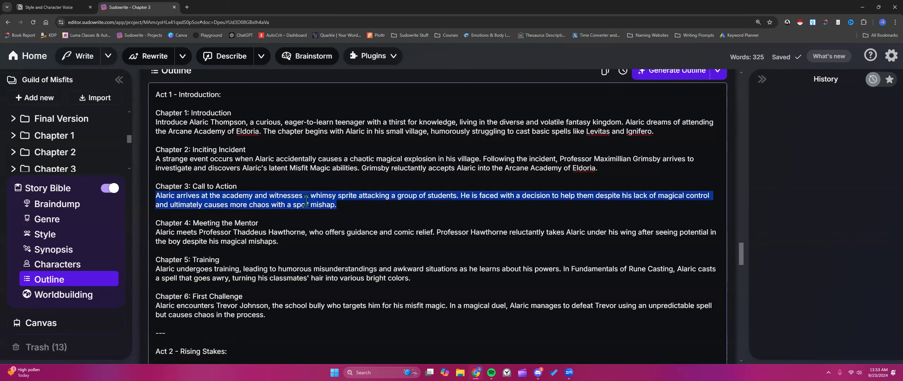
right_click(309, 207)
click(329, 60)
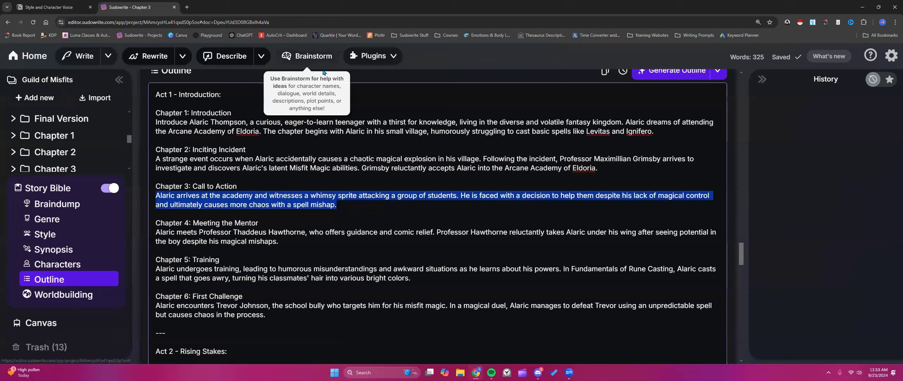
- Paste the copied Chapter 3 summary as the Match My Style writing sample and have its style analyzed
click(55, 235)
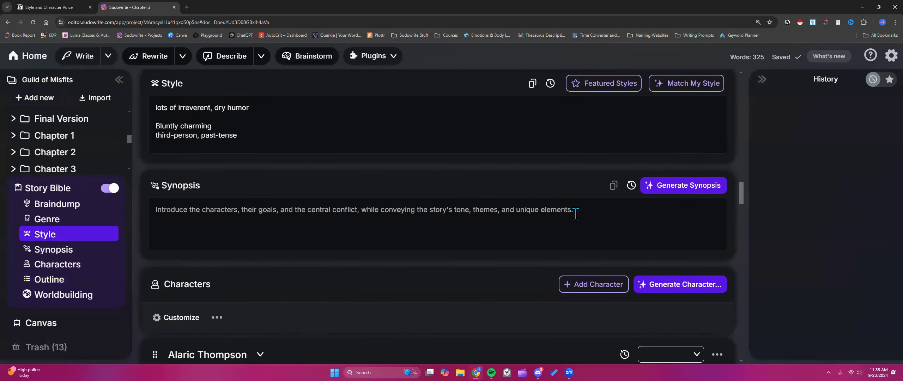
click(688, 88)
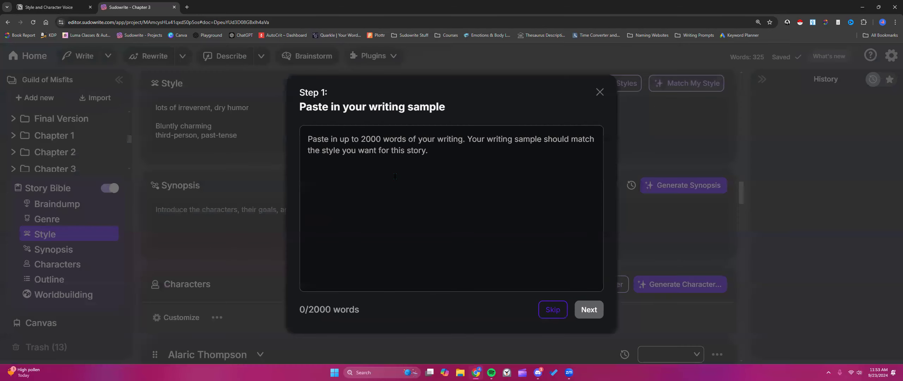
right_click(380, 159)
click(398, 237)
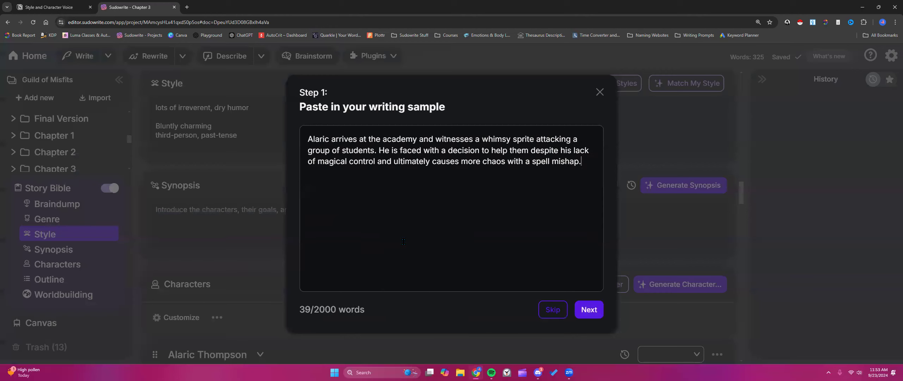
click(590, 310)
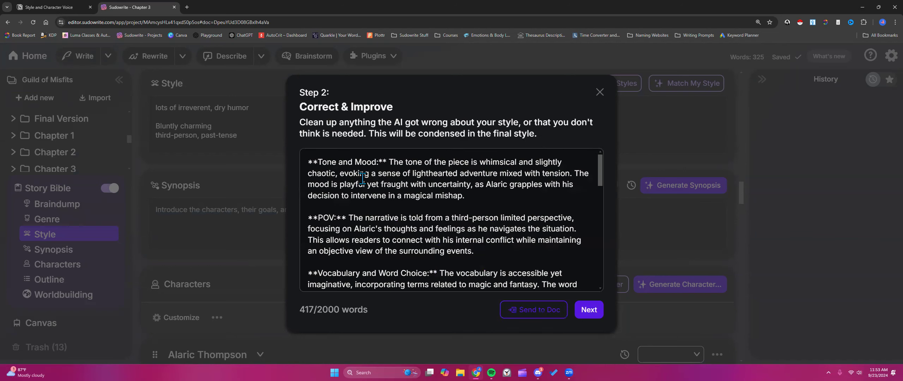
- Copy the entire style analysis and have it condensed into the final style description
scroll(336, 176, down, 4)
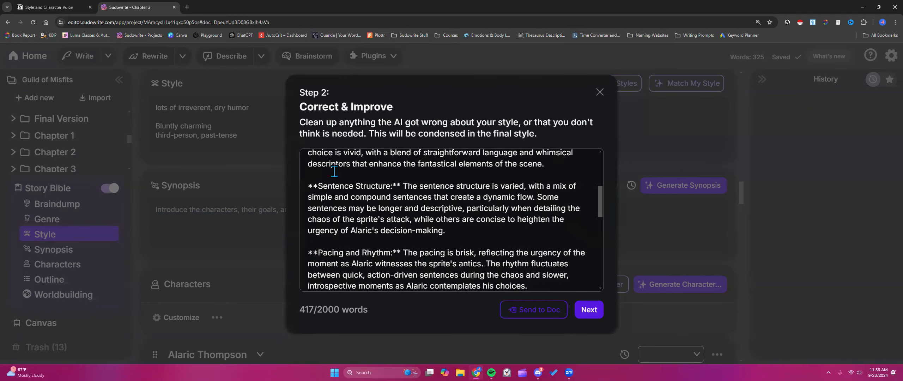
scroll(338, 179, up, 4)
drag(308, 157, 521, 279)
scroll(405, 220, down, 2)
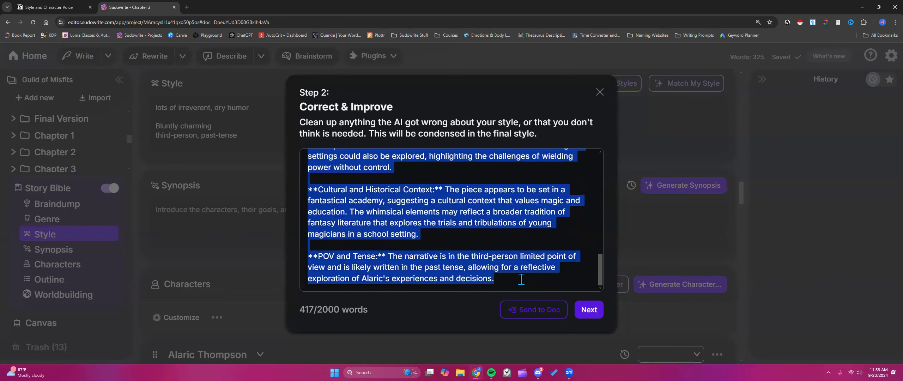
click(599, 312)
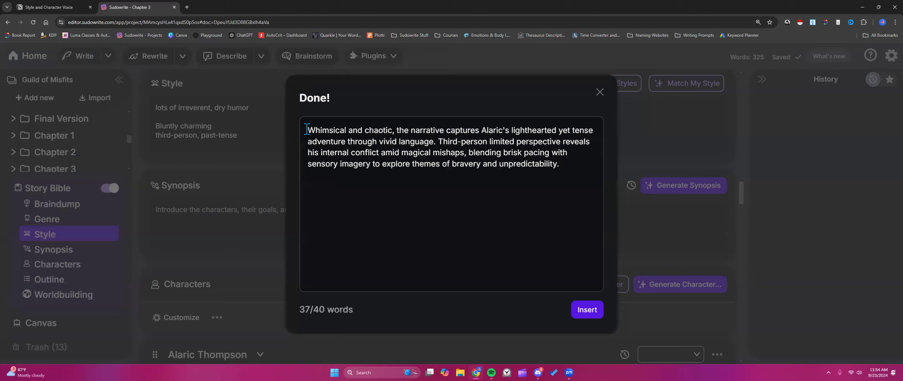
- Dismiss the condensed style without inserting it and add "whimsical and chaotic" as a new line in the Story Bible Style
drag(306, 129, 393, 130)
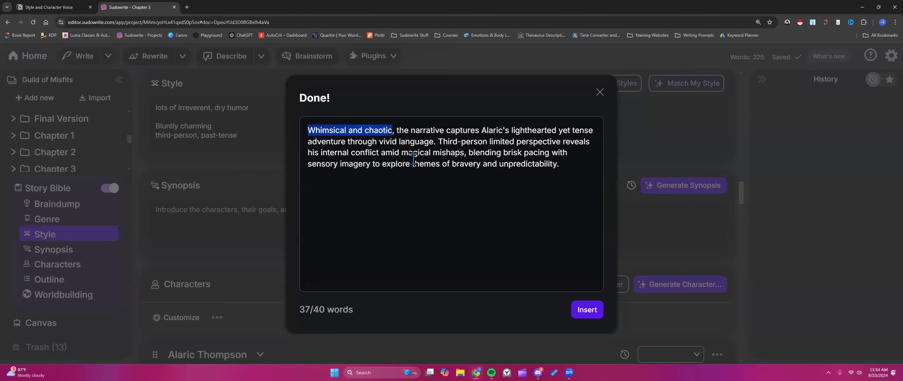
click(413, 175)
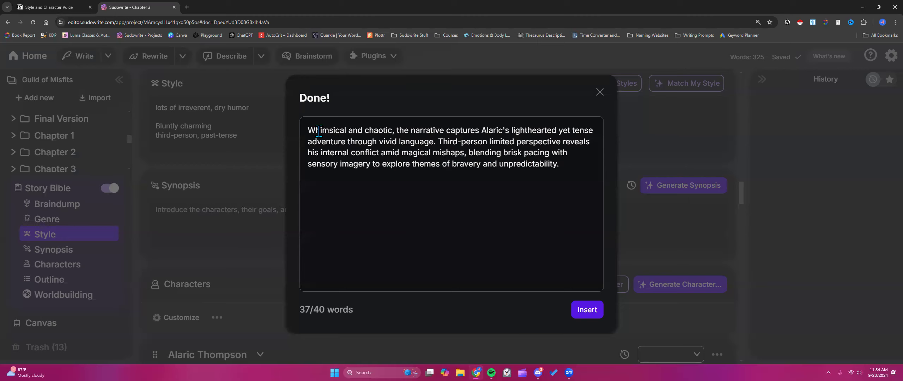
click(600, 93)
click(267, 142)
key(Return)
key(Return)
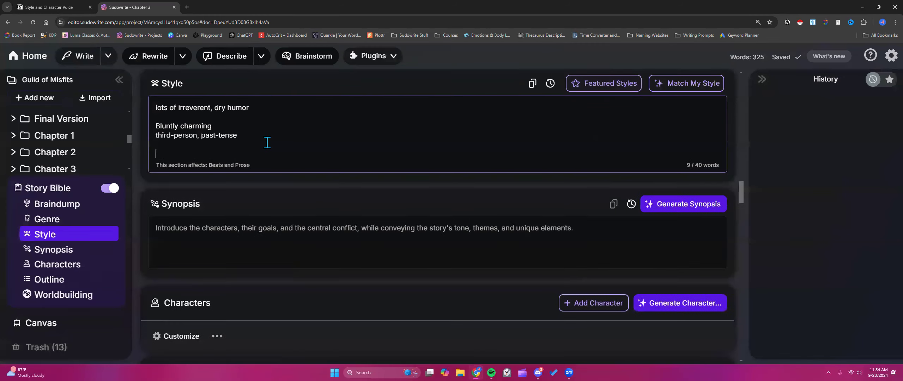
text(whimsical and chaotic)
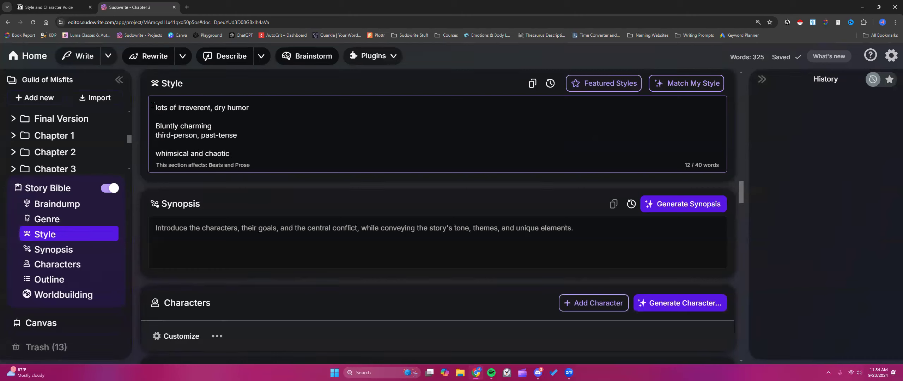
- Paste the copied style analysis into a new blank document and review its sections from tone and mood to sentence structure
click(39, 98)
click(57, 134)
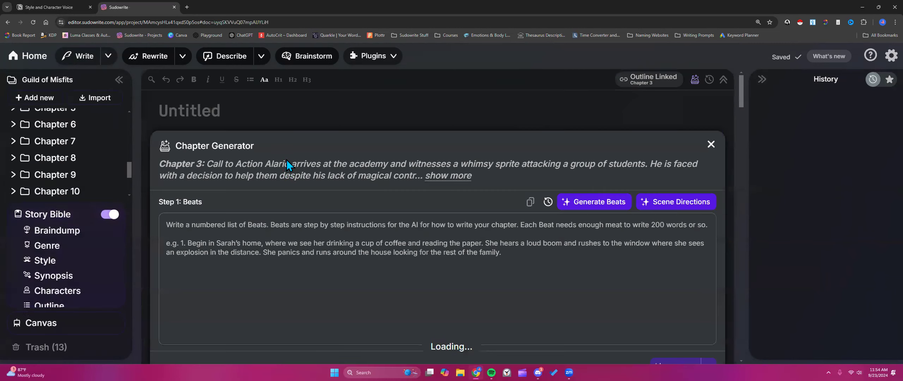
click(709, 145)
right_click(208, 138)
click(231, 211)
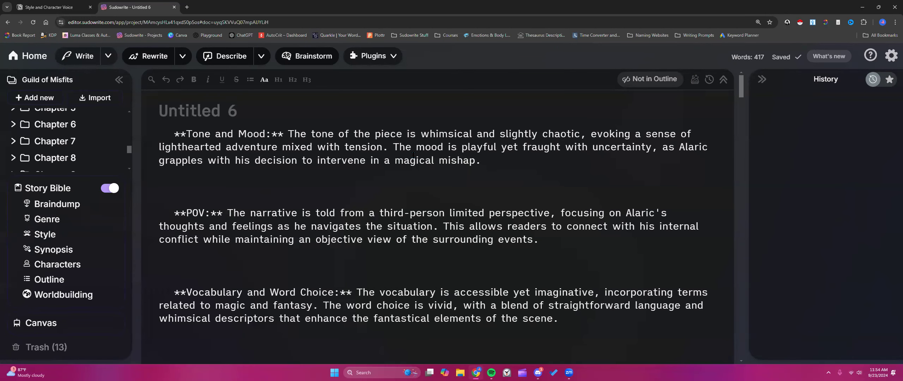
drag(421, 134, 581, 142)
click(593, 148)
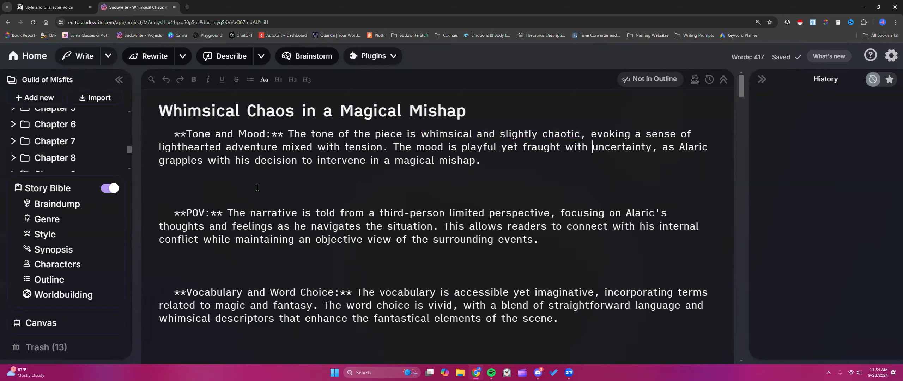
scroll(319, 191, down, 2)
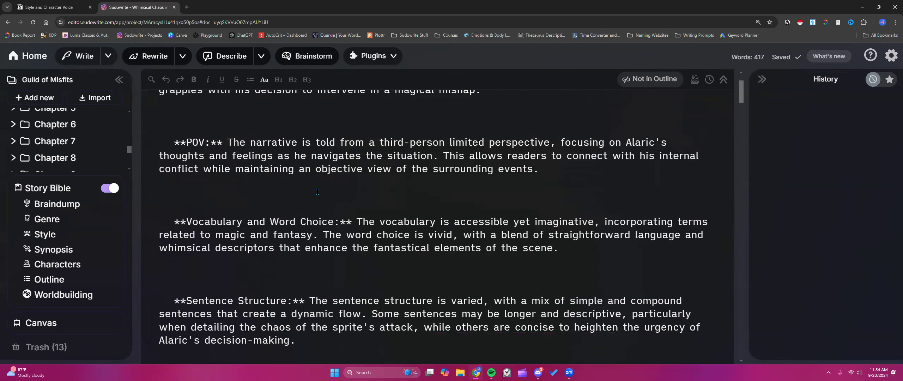
scroll(317, 192, down, 1)
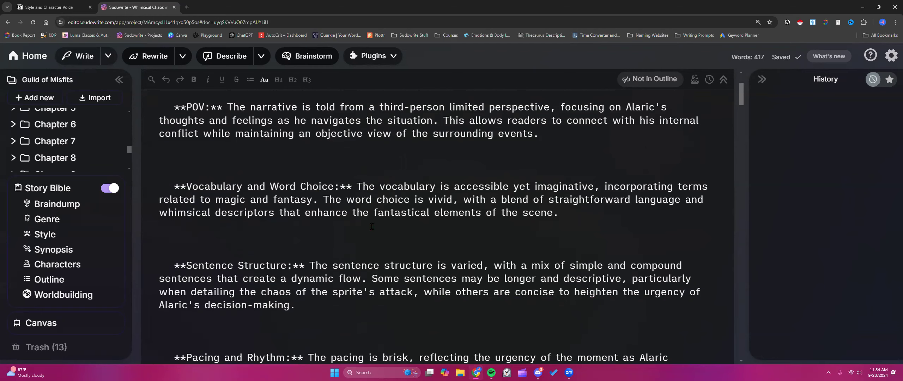
scroll(371, 227, up, 3)
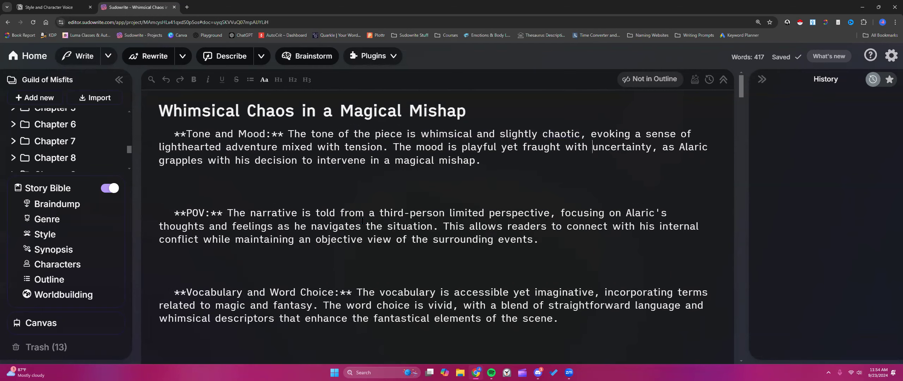
- Move the "lots of irreverent, dry humor" line in the Story Bible Style below "whimsical and chaotic"
click(57, 235)
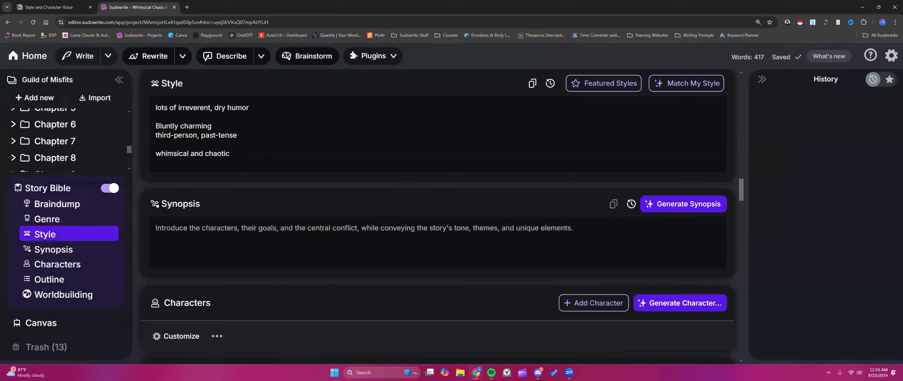
drag(155, 107, 249, 108)
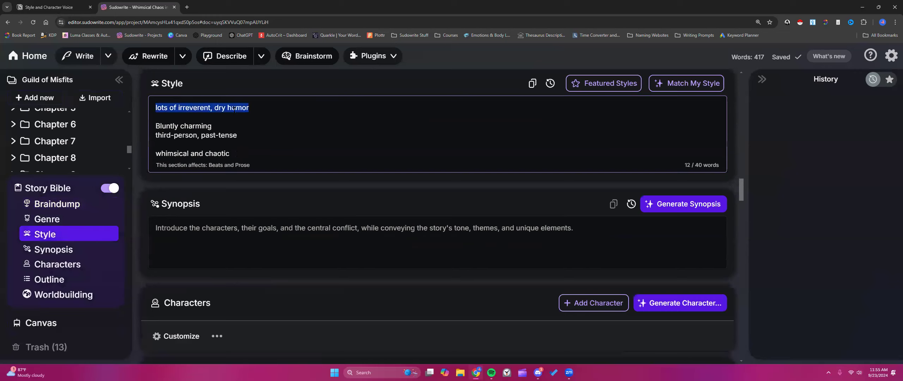
right_click(235, 113)
click(261, 154)
key(BackSpace)
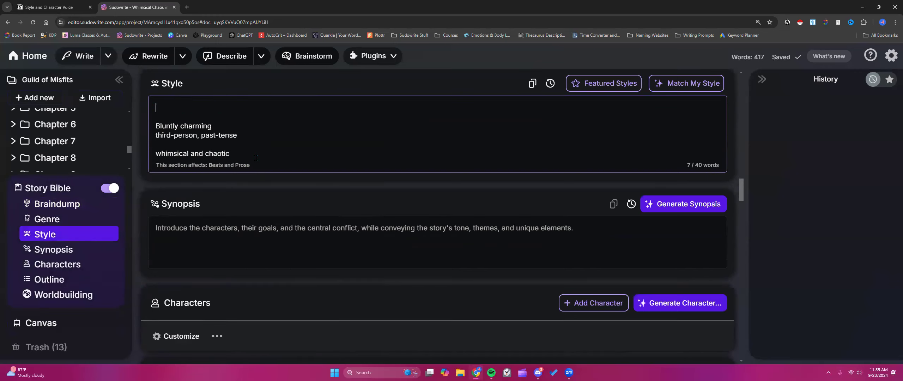
click(252, 153)
key(Return)
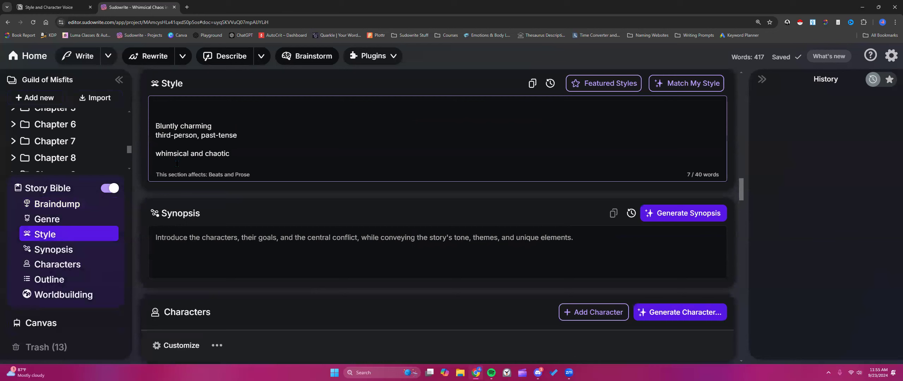
right_click(176, 163)
click(194, 243)
- Join the last two Style lines into "whimsical and chaotic with lots of irreverent, dry humor"
click(237, 154)
text(with)
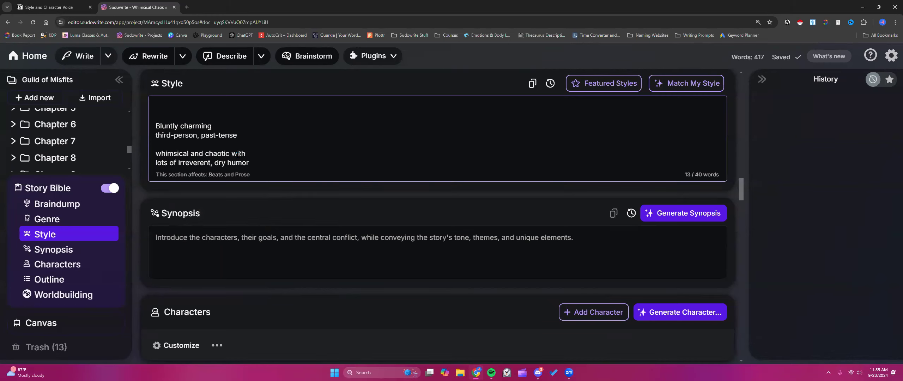
key(Delete)
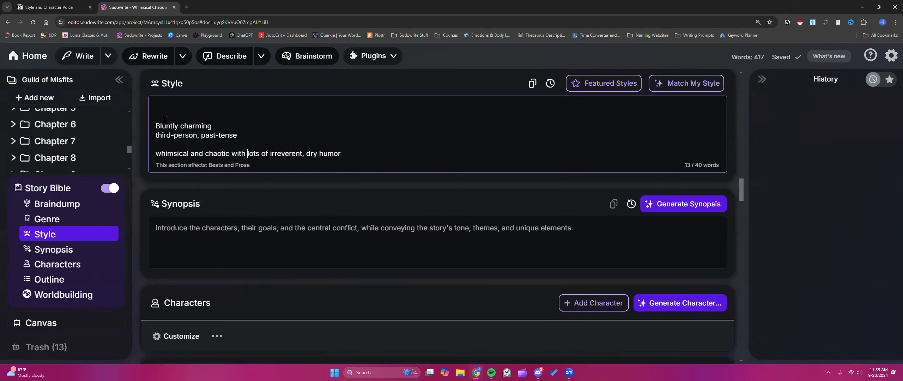
- Remove the empty lines above "Bluntly charming" and insert a blank line before "third-person, past-tense"
key(BackSpace)
key(BackSpace)
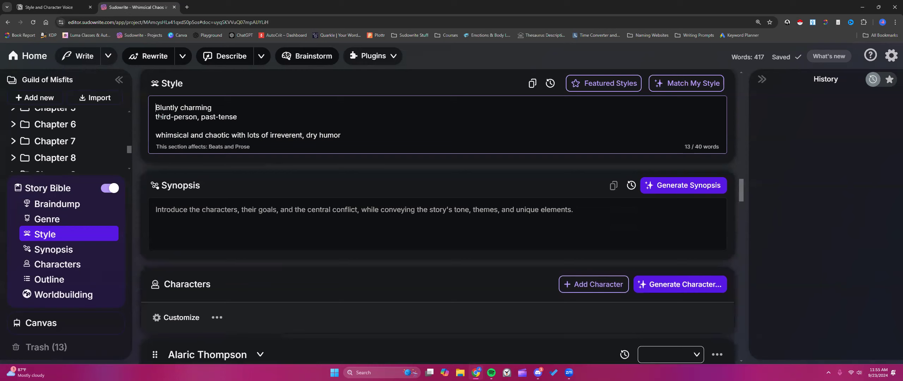
click(156, 117)
key(Return)
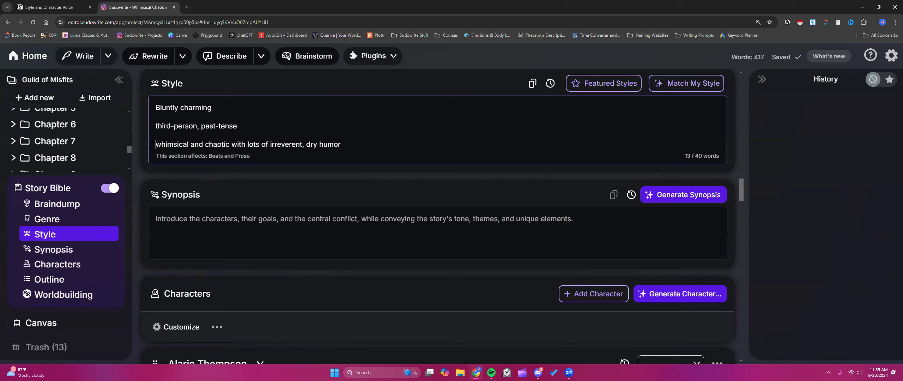
mouse_move(74, 131)
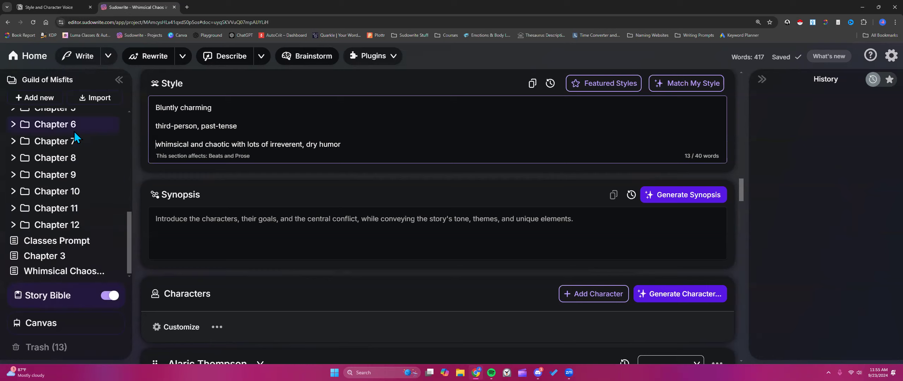
click(50, 98)
scroll(494, 183, up, 4)
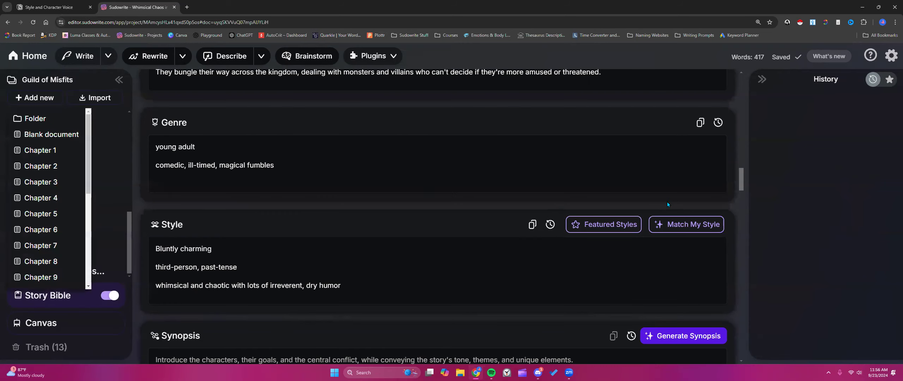
drag(741, 182, 738, 80)
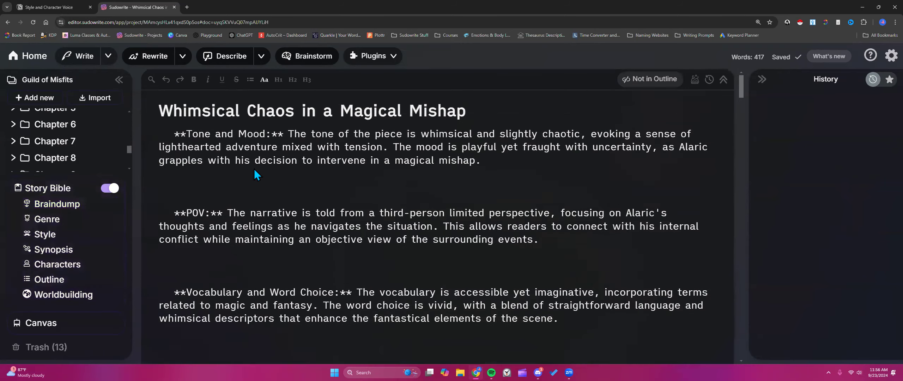
- Copy the two beats from the Chapter Generator of the existing Chapter 3 document
mouse_move(56, 181)
click(52, 260)
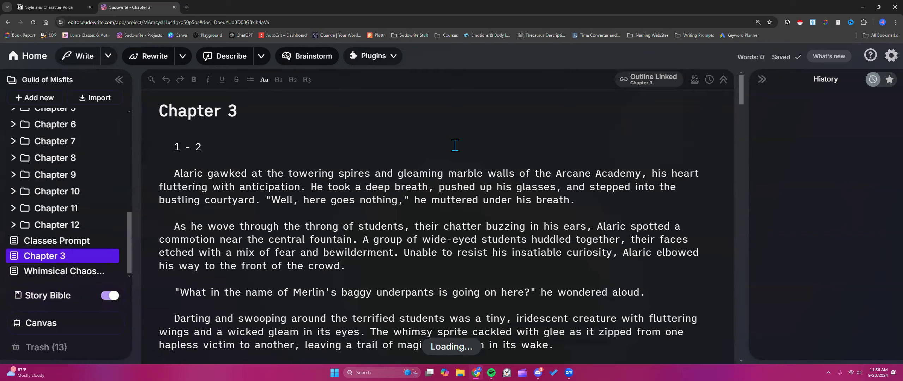
click(695, 81)
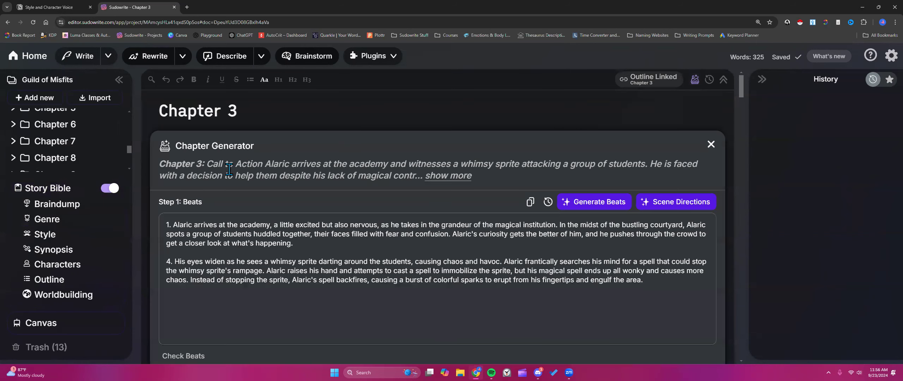
drag(165, 225, 301, 265)
right_click(581, 271)
click(607, 122)
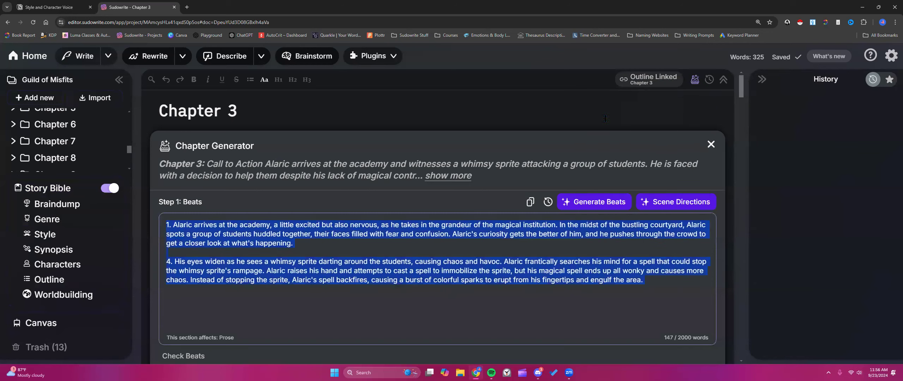
- Create a new document linked to Chapter 3 and paste the copied beats into its Beats section
click(47, 99)
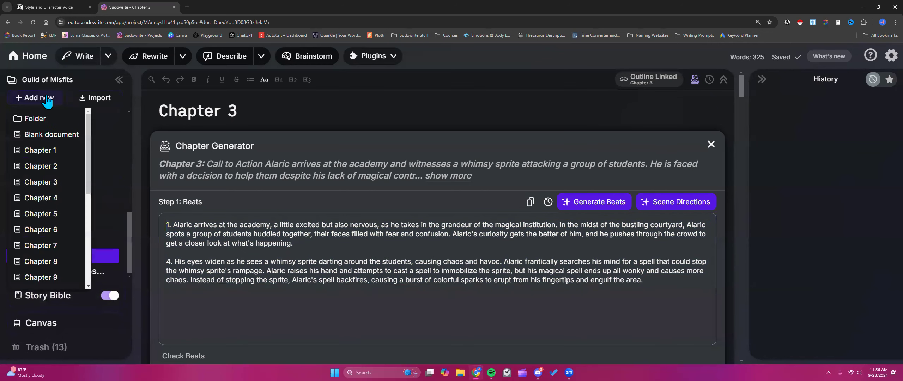
click(45, 182)
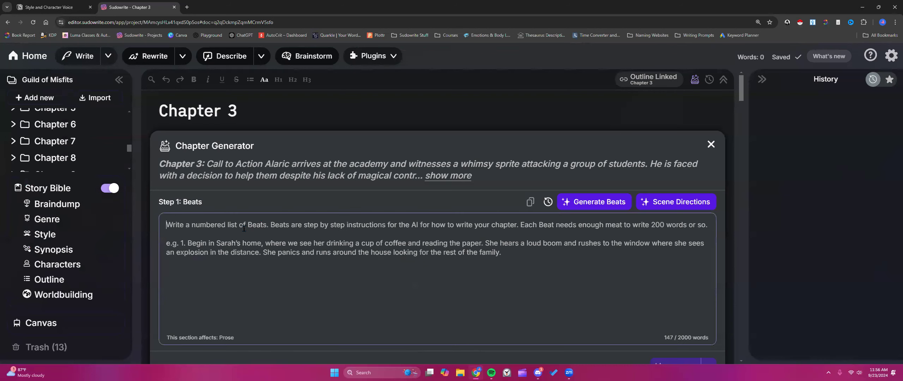
right_click(247, 230)
click(268, 152)
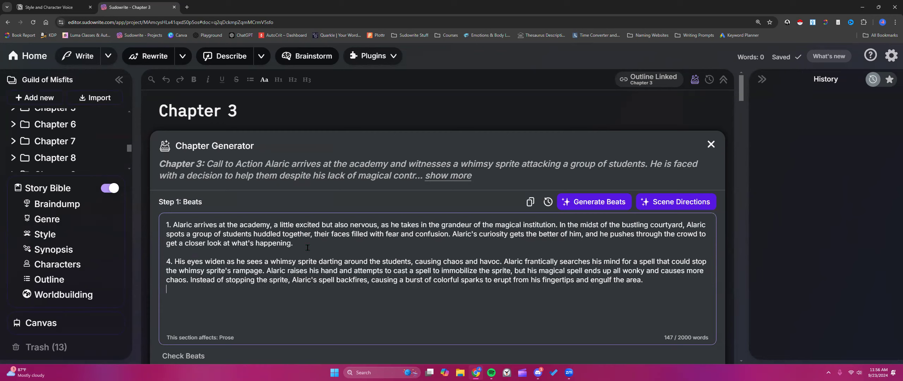
- Add "magical mishaps" as a new line in the Story Bible Genre and review it alongside the Style entries
click(47, 218)
text(magic)
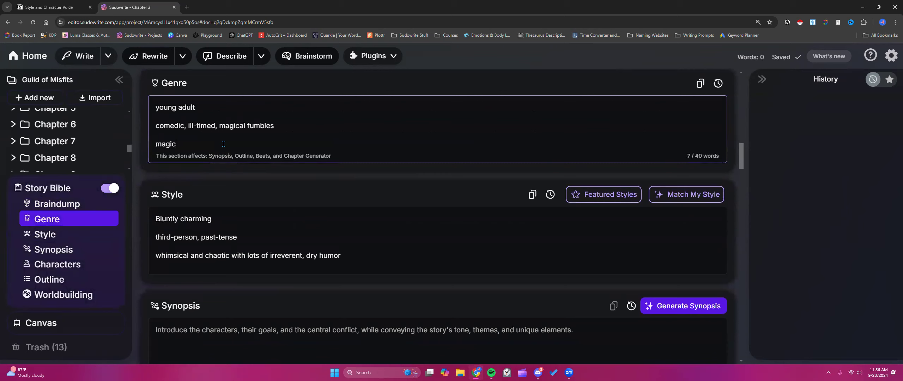
text(al mishaps)
drag(213, 144, 154, 143)
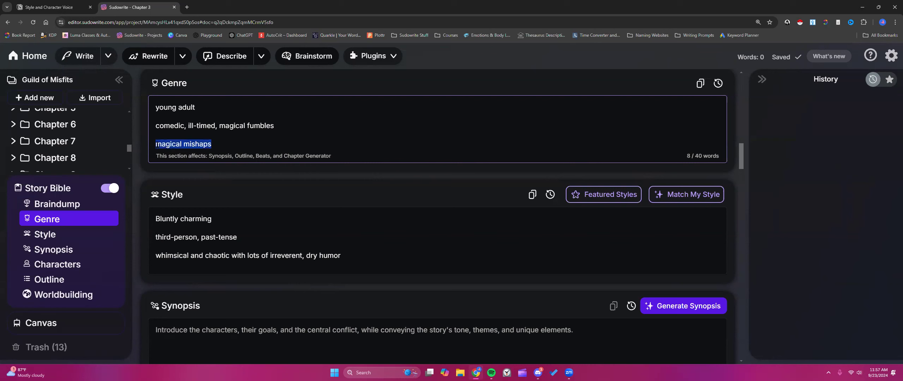
scroll(196, 153, up, 3)
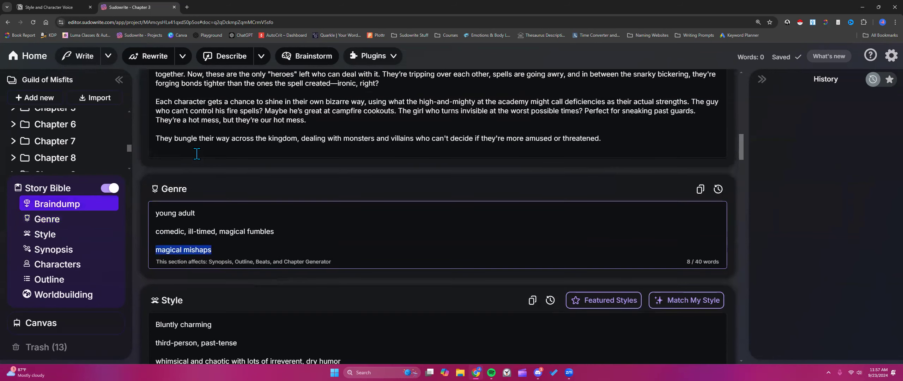
scroll(258, 242, down, 1)
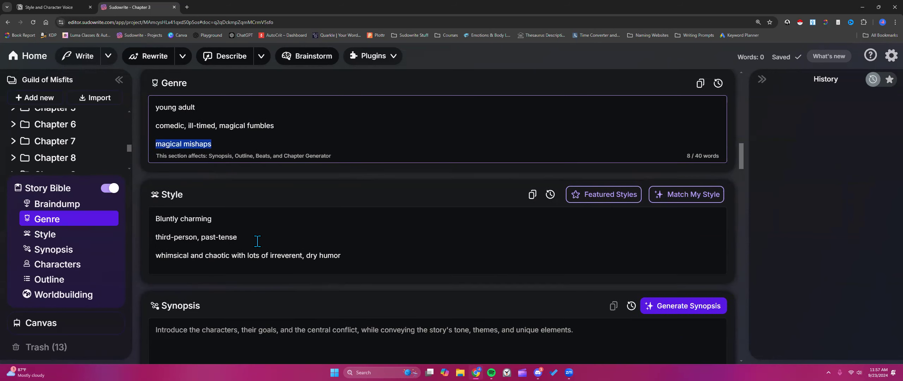
click(286, 237)
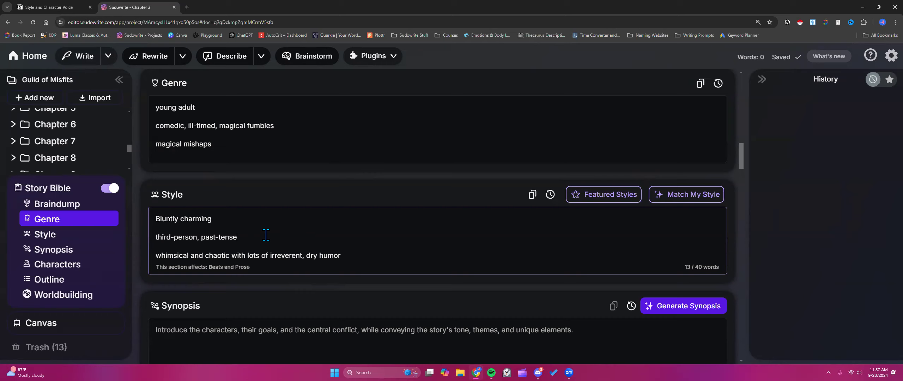
- Examine the "whimsical and chaotic" wording in the Story Bible Style alongside the "magical mishaps" line in Genre
click(150, 255)
drag(164, 255, 229, 254)
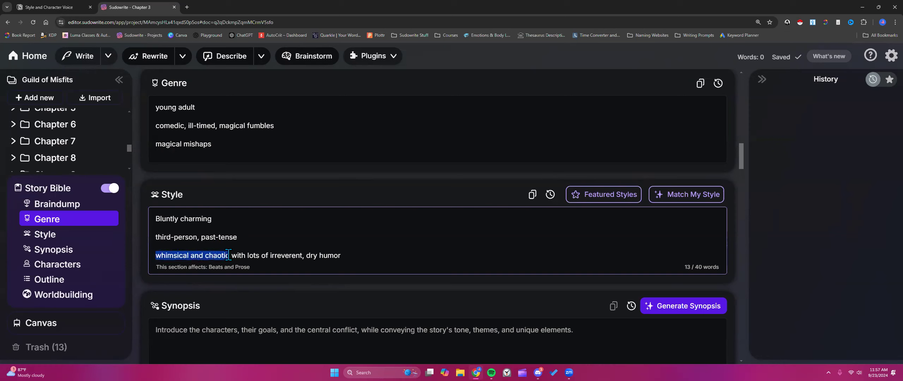
click(181, 148)
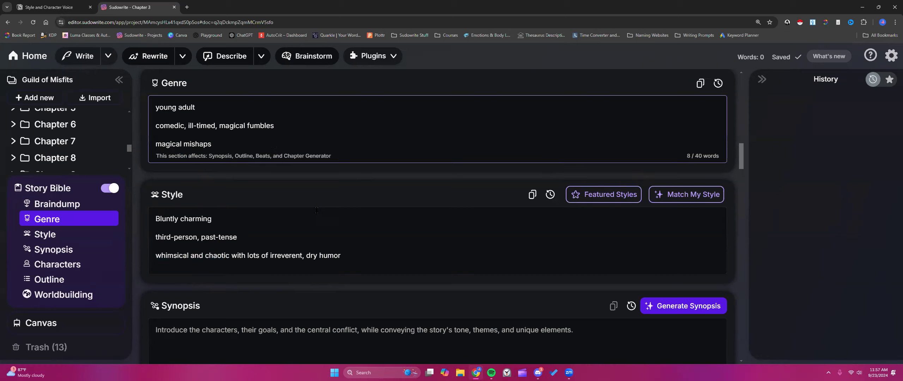
- Set the prose mode to Premium for the new Chapter 3 document and generate prose from its two beats
scroll(316, 210, up, 10)
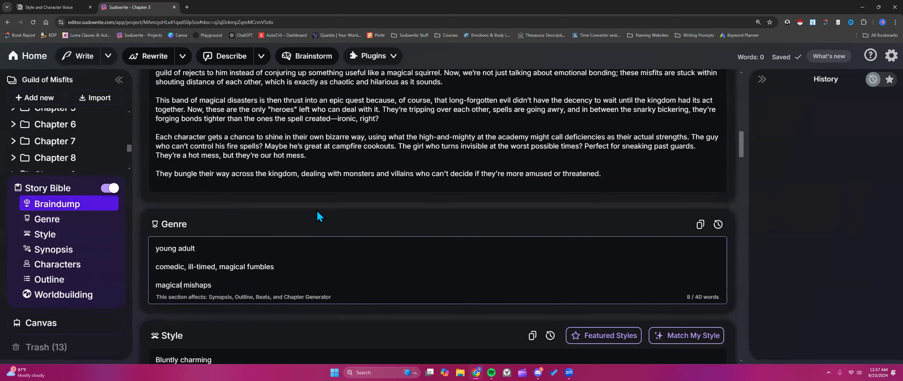
scroll(317, 209, up, 6)
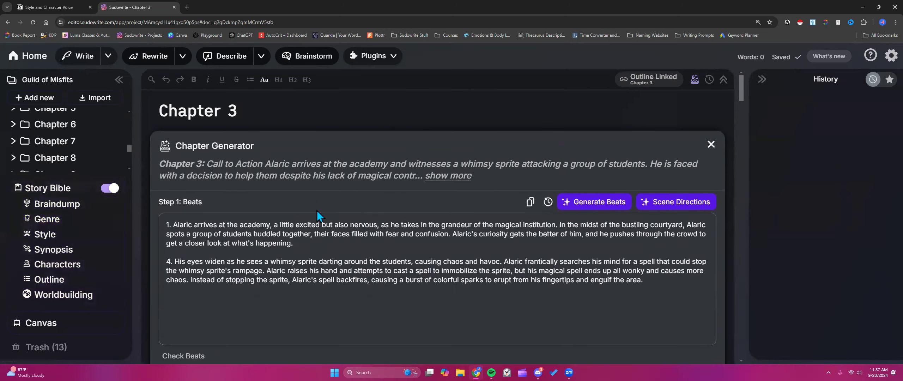
scroll(317, 210, down, 3)
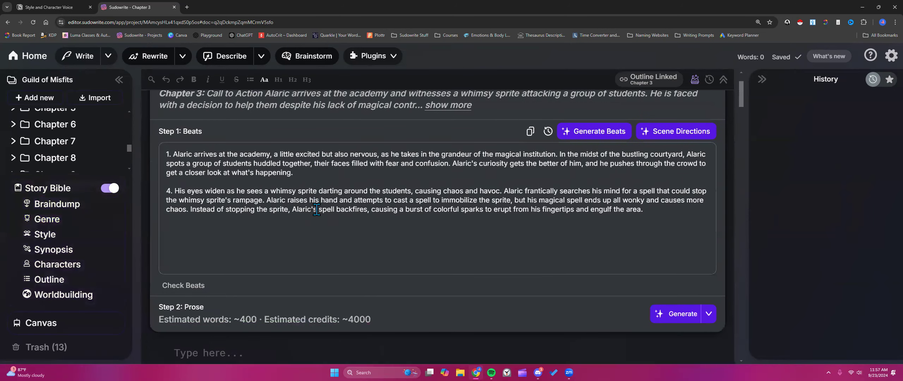
scroll(316, 209, down, 2)
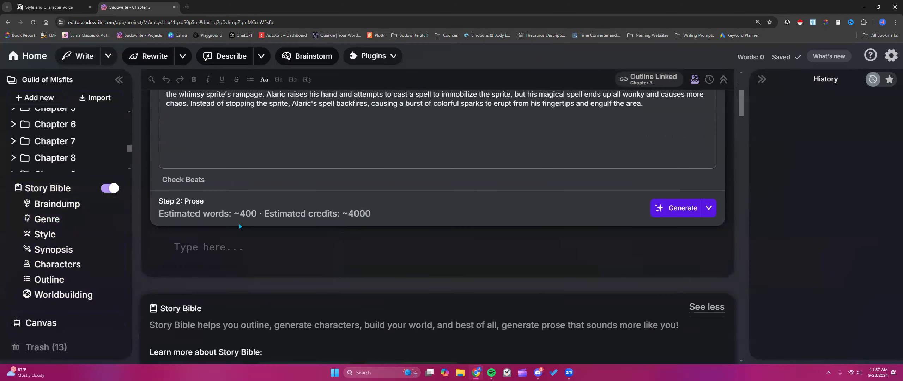
click(710, 207)
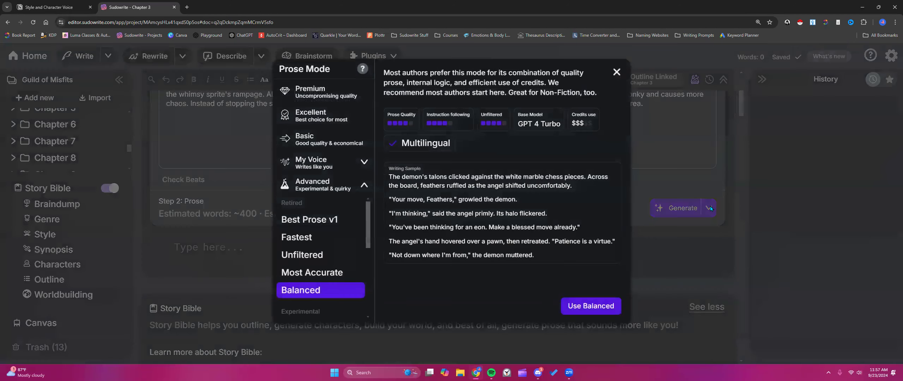
click(325, 97)
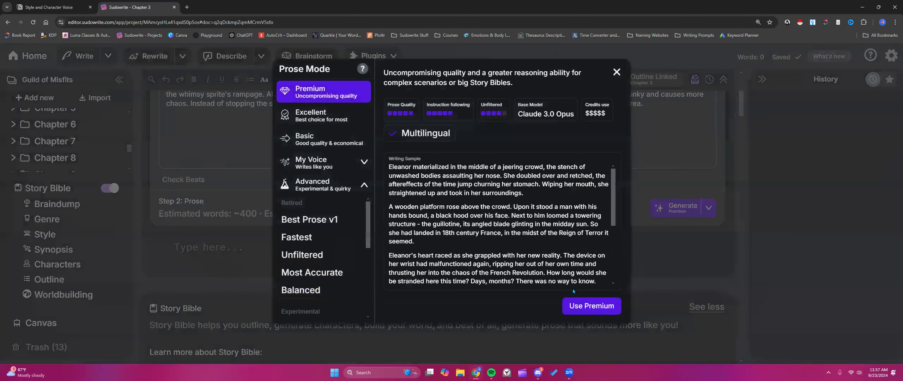
click(587, 307)
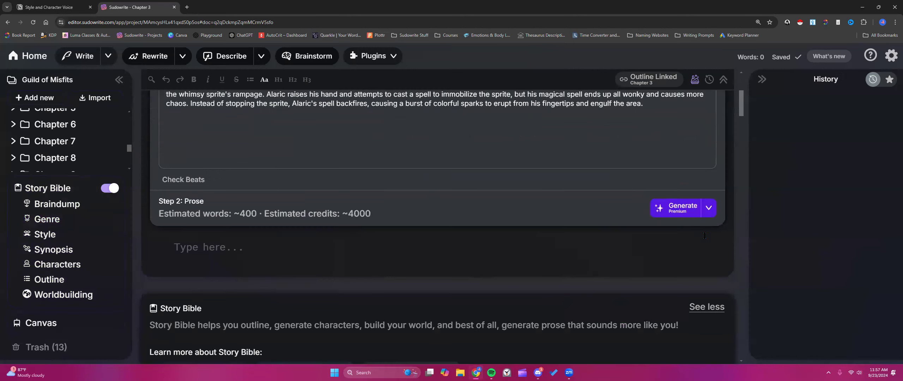
click(675, 208)
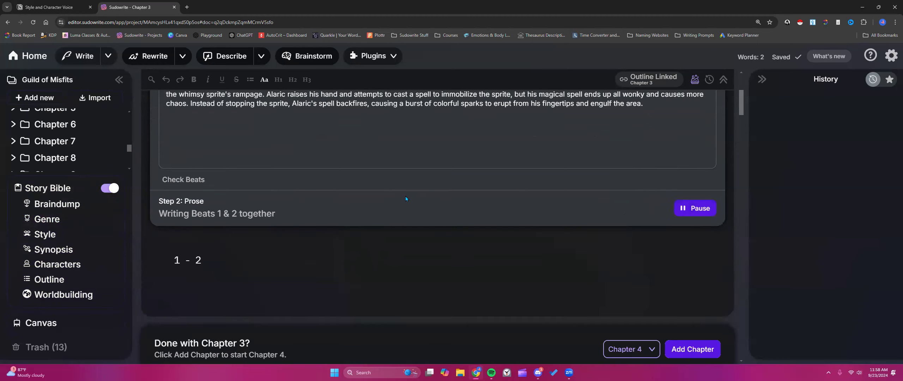
- Read the opening of the generated Chapter 3 prose and compare it with the beats for tone and humor
scroll(314, 209, down, 3)
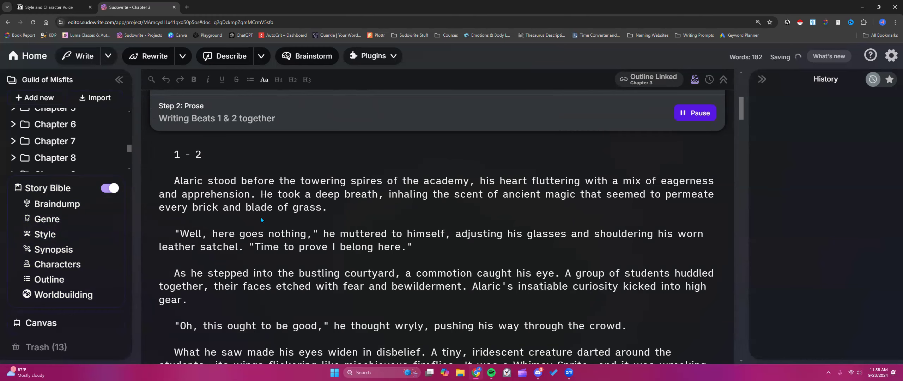
scroll(261, 217, down, 1)
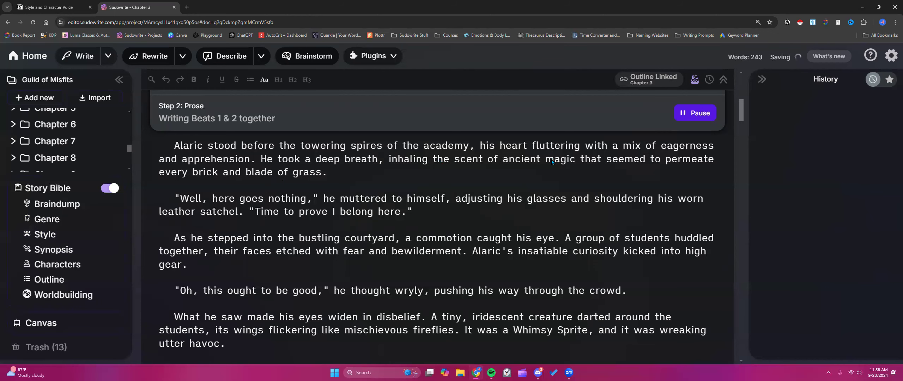
scroll(326, 171, up, 5)
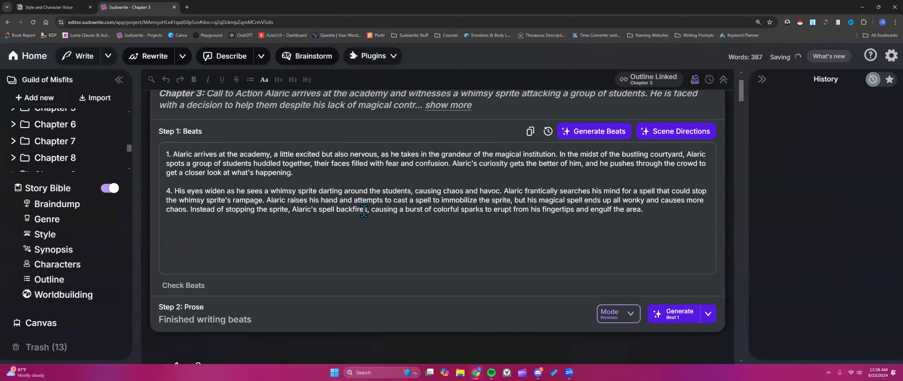
scroll(364, 212, down, 5)
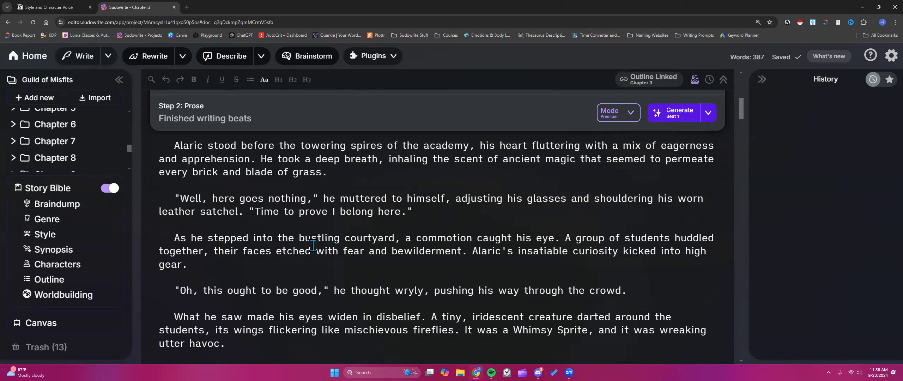
scroll(313, 245, down, 1)
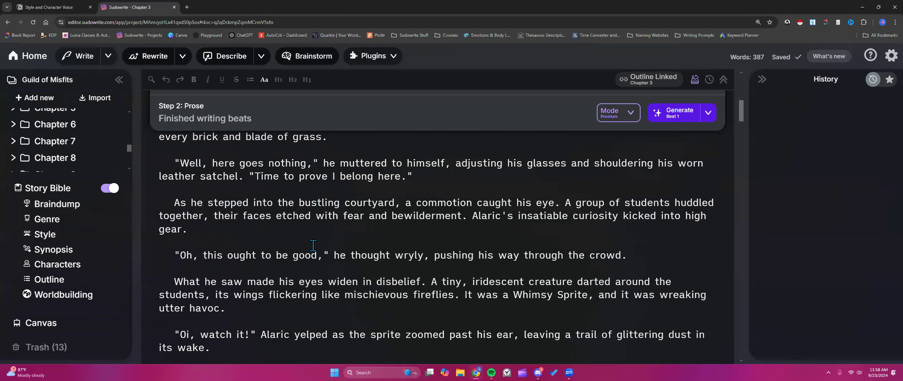
scroll(313, 245, down, 1)
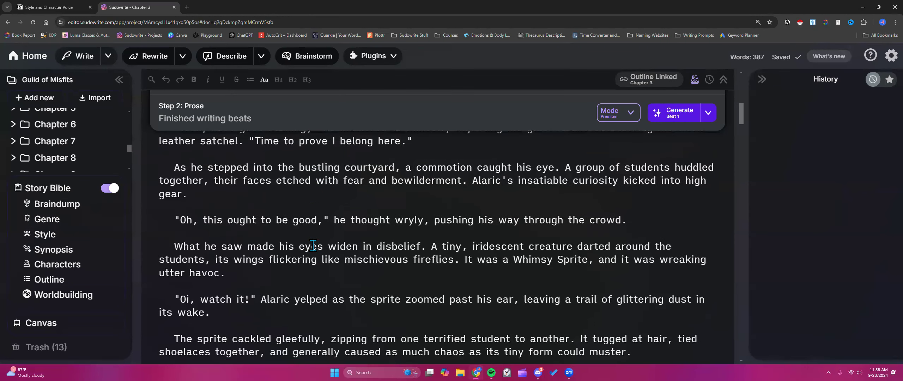
scroll(313, 245, down, 1)
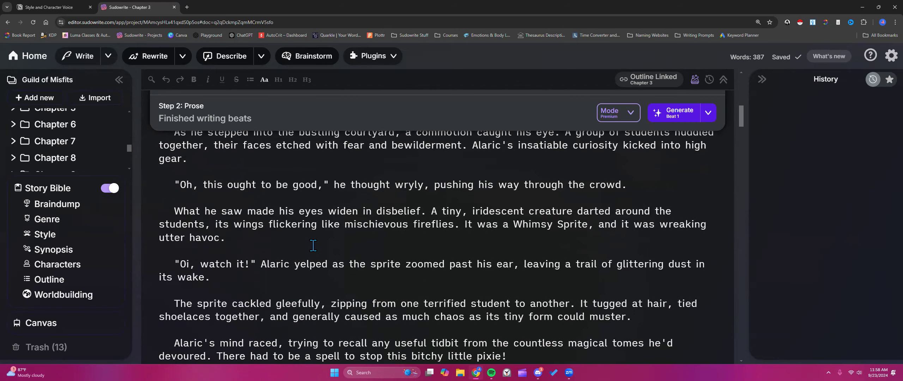
scroll(313, 245, down, 1)
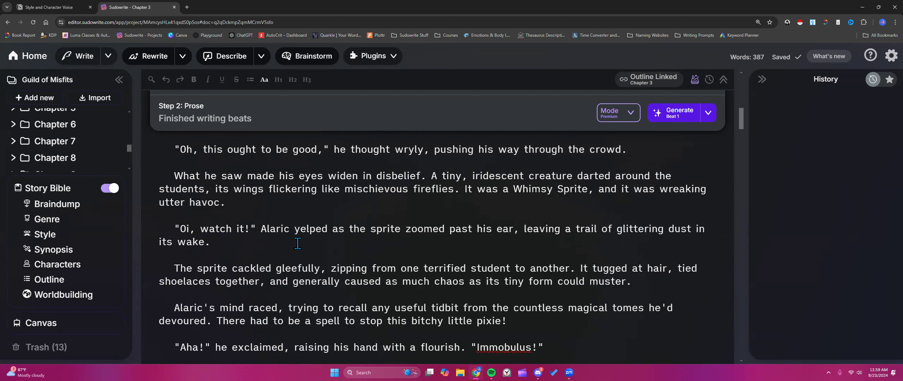
scroll(298, 244, down, 1)
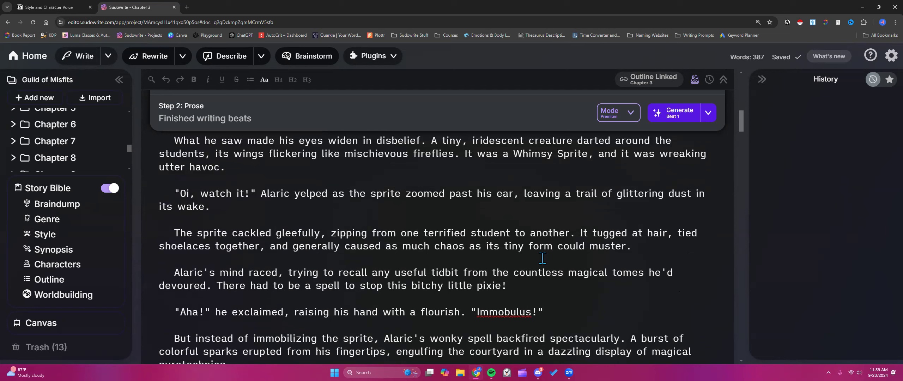
- Examine the sprite's mischief and the "bitchy little pixie" line, and read the generated prose through to its ending
drag(397, 233, 633, 247)
click(633, 247)
scroll(598, 298, down, 2)
drag(392, 215, 526, 216)
click(526, 216)
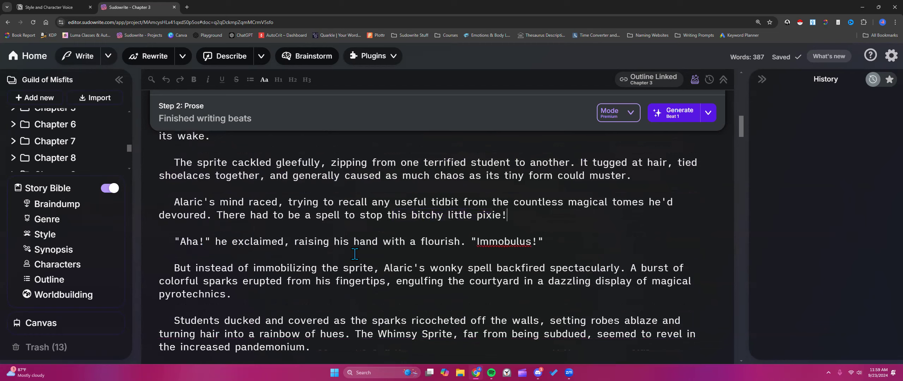
scroll(339, 291, down, 1)
scroll(339, 290, down, 1)
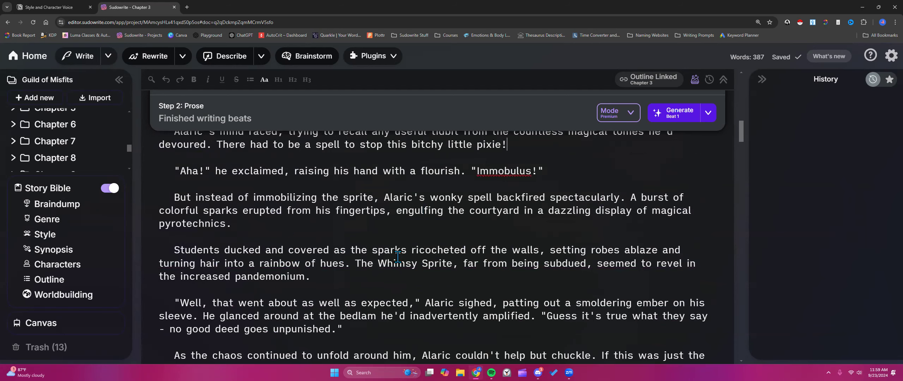
scroll(392, 257, down, 1)
scroll(389, 259, down, 1)
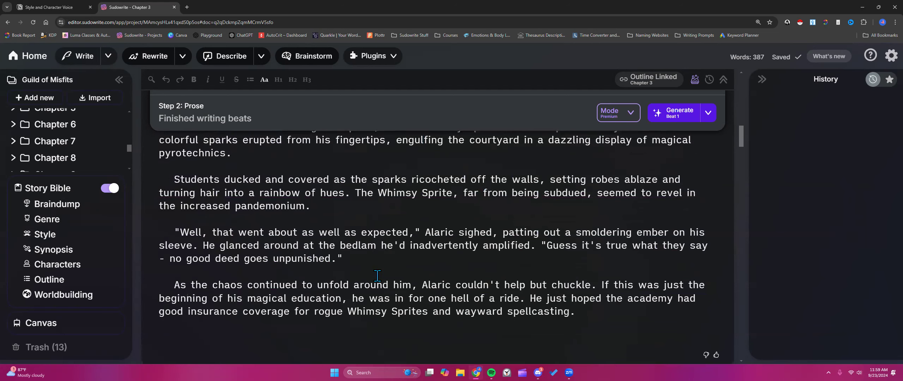
- Review the generated prose again from its closing paragraphs back to the academy arrival scene
scroll(375, 271, up, 1)
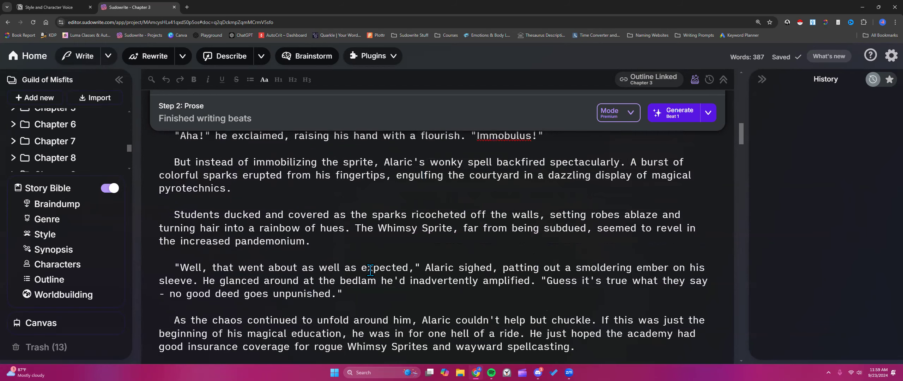
scroll(370, 270, up, 4)
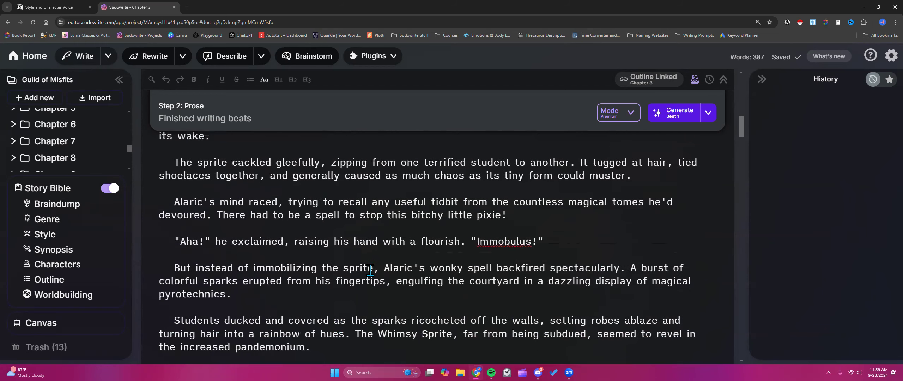
scroll(370, 270, up, 3)
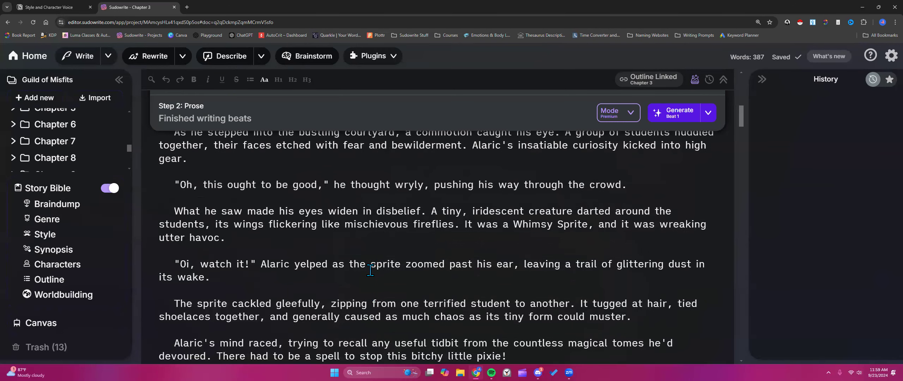
scroll(371, 270, up, 1)
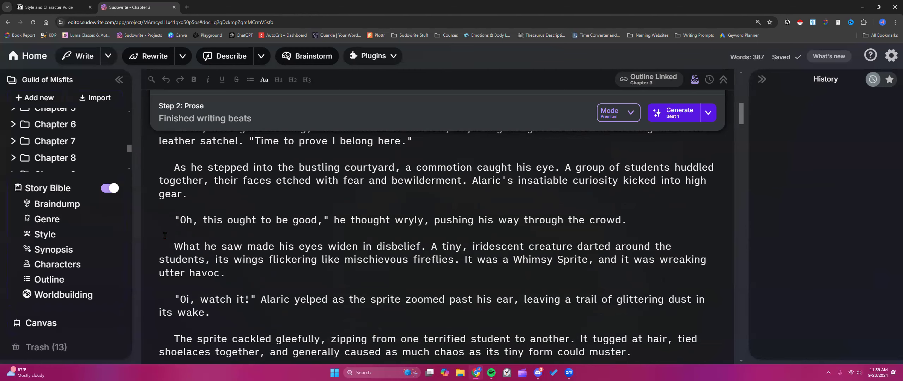
scroll(221, 244, up, 3)
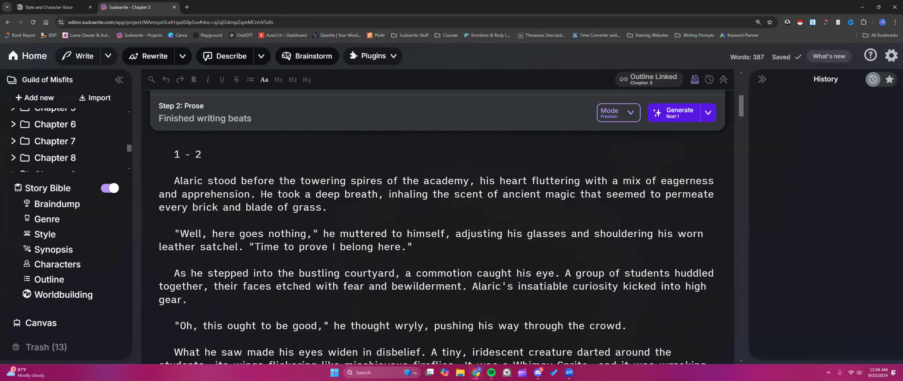
scroll(220, 244, down, 1)
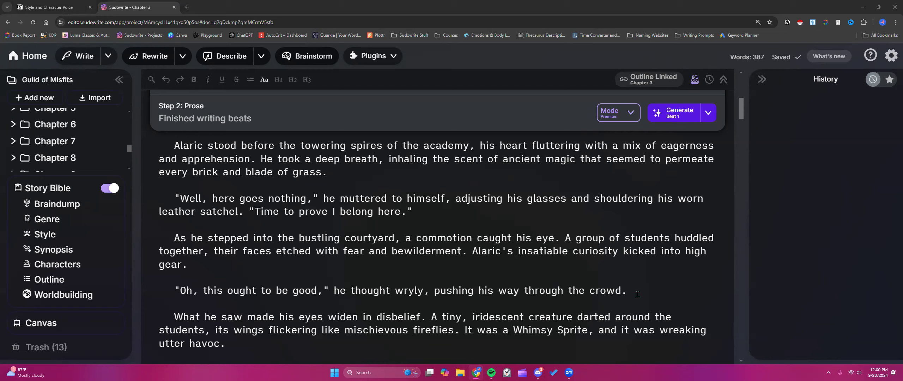
- Open the earlier Chapter 3 document and read its prose for comparison with the new version
mouse_move(91, 157)
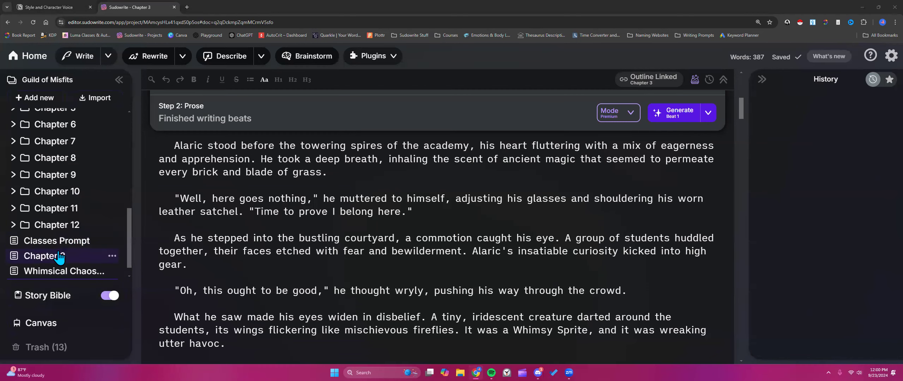
scroll(56, 259, down, 1)
click(55, 242)
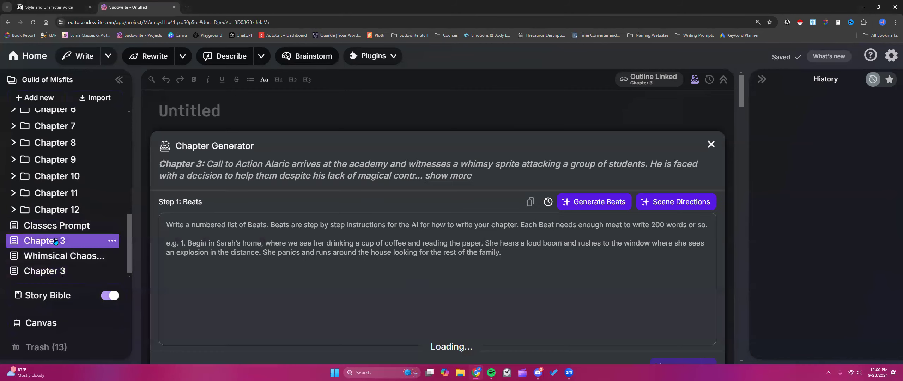
scroll(243, 225, down, 6)
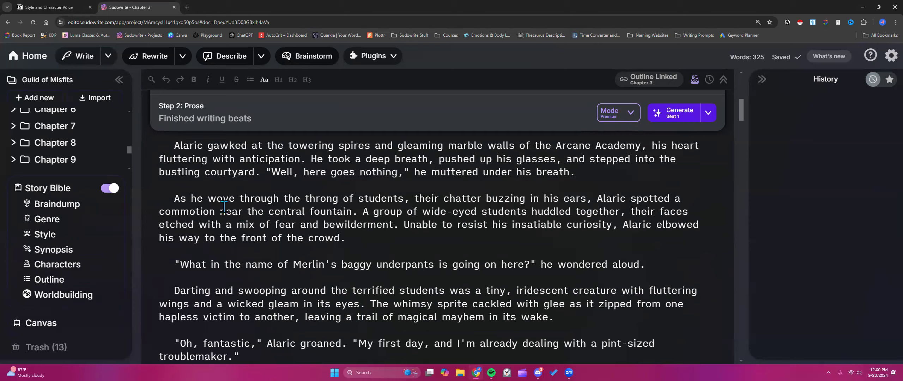
- Check the Story Bible Style entries against the wording of the earlier Chapter 3 prose
click(64, 234)
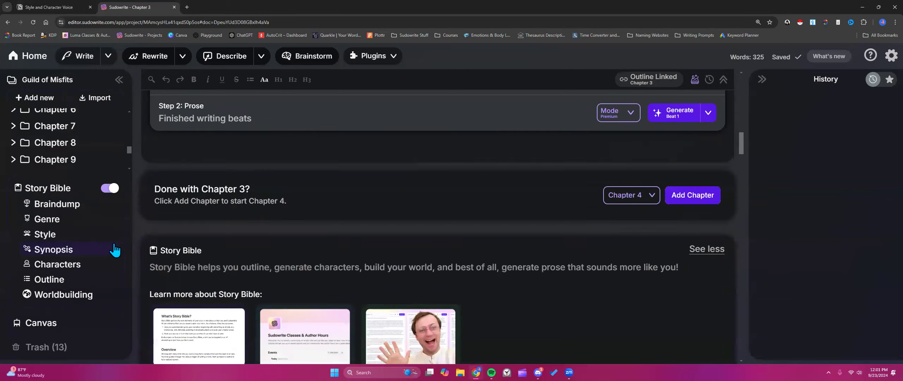
scroll(200, 204, up, 2)
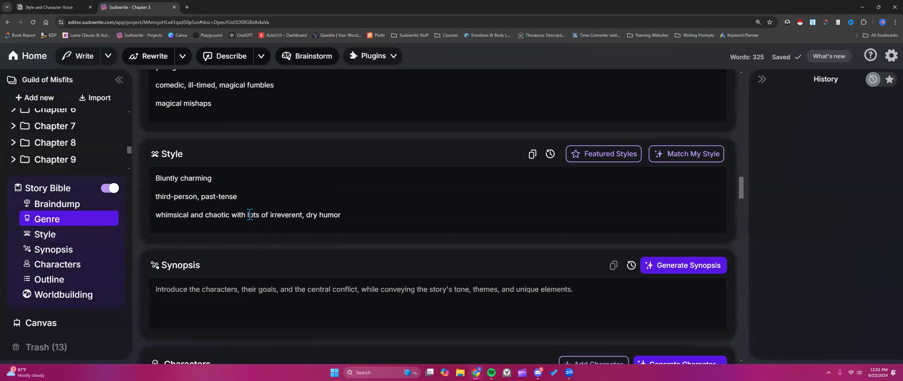
scroll(232, 212, up, 6)
scroll(232, 213, up, 10)
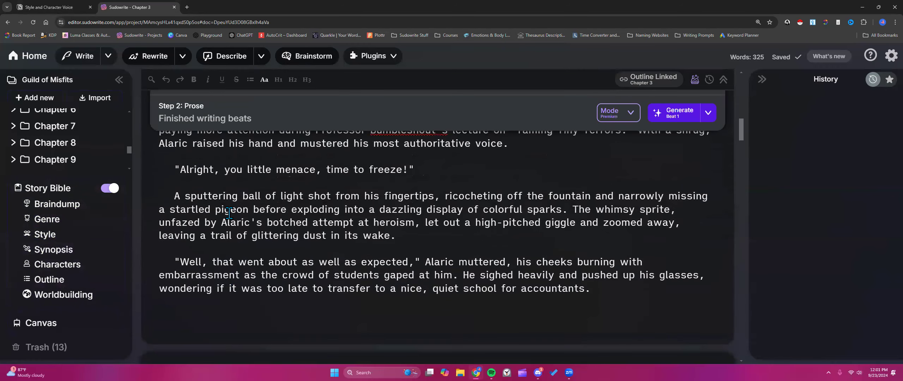
scroll(229, 213, up, 5)
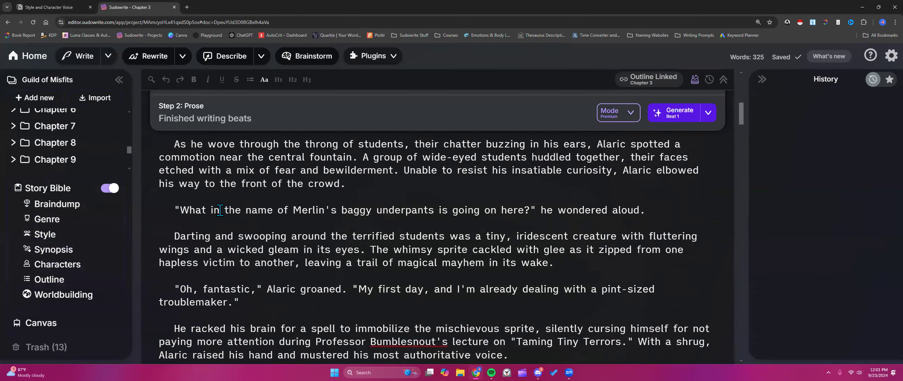
- Delete the "1 - 2" line and the blank line above the opening paragraph of the Chapter 3 prose
scroll(220, 210, up, 2)
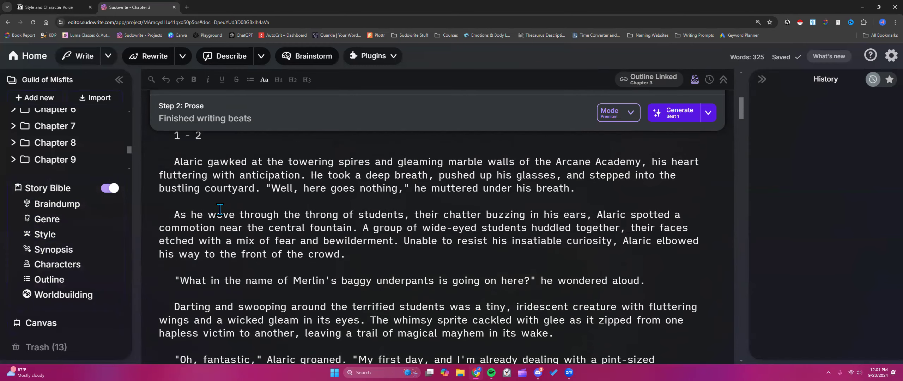
scroll(215, 166, up, 1)
drag(216, 171, 173, 170)
key(BackSpace)
key(BackSpace)
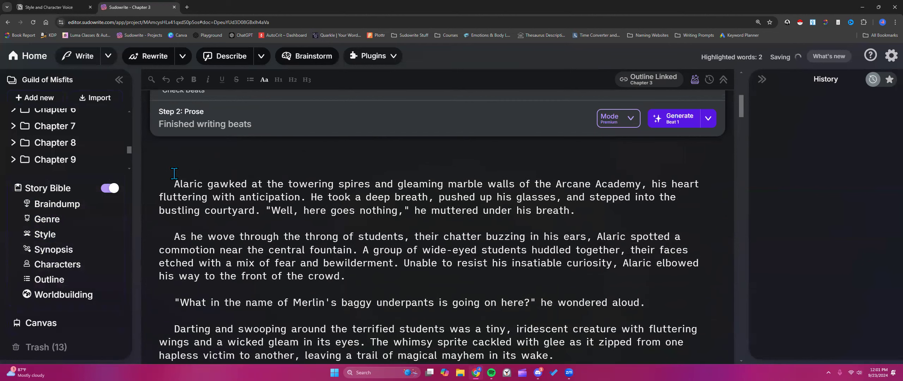
key(BackSpace)
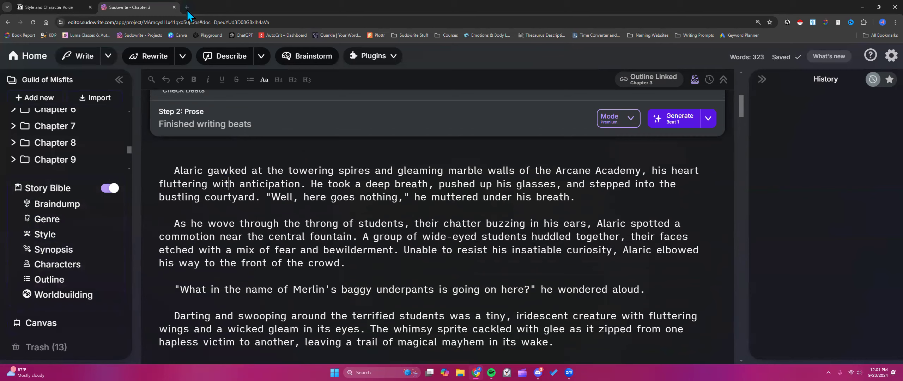
- Switch to Notion, copy the published link of the All Class Documents page, and locate Style and Character Voice in its list
click(65, 8)
click(150, 53)
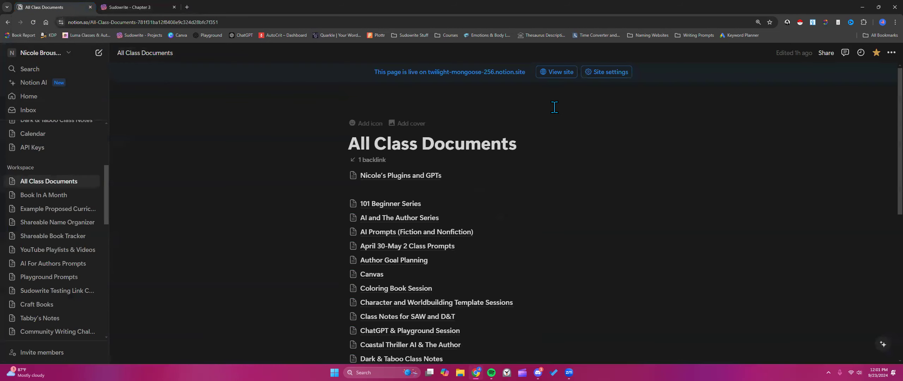
click(827, 53)
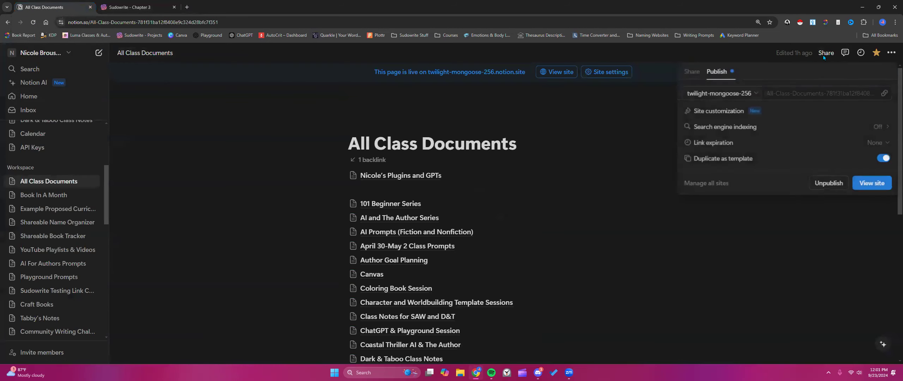
click(885, 94)
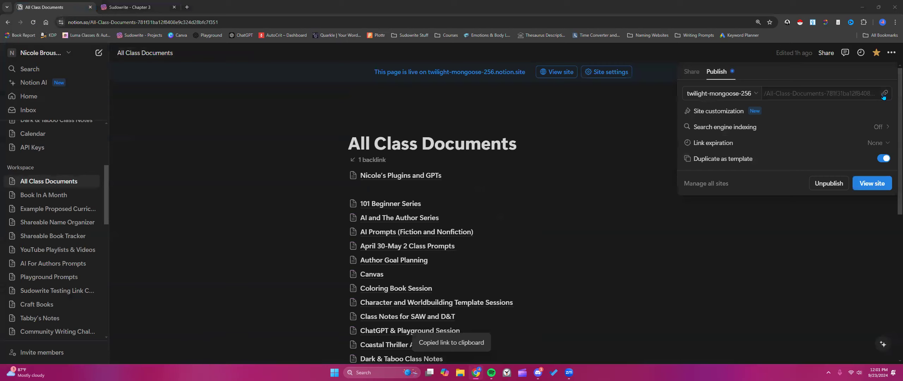
click(265, 248)
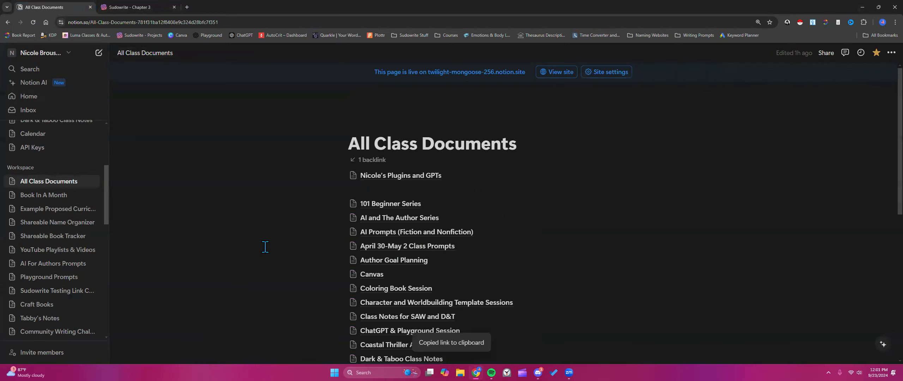
scroll(265, 247, down, 8)
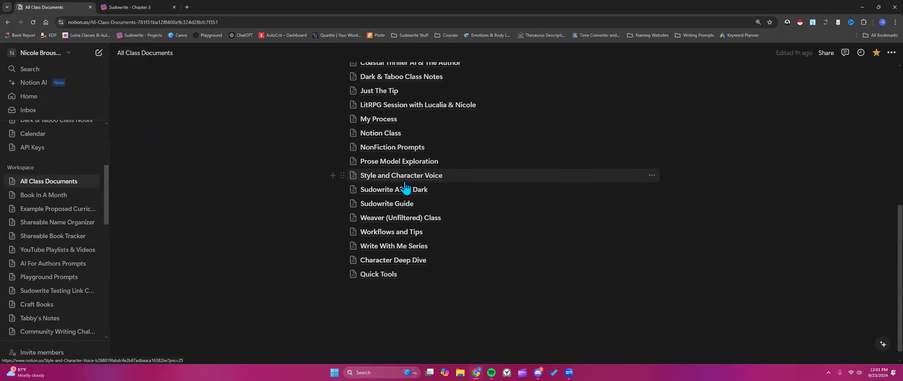
- Switch back to Sudowrite and copy the entire Chapter 3 prose, from Alaric's arrival to the closing paragraph
click(147, 11)
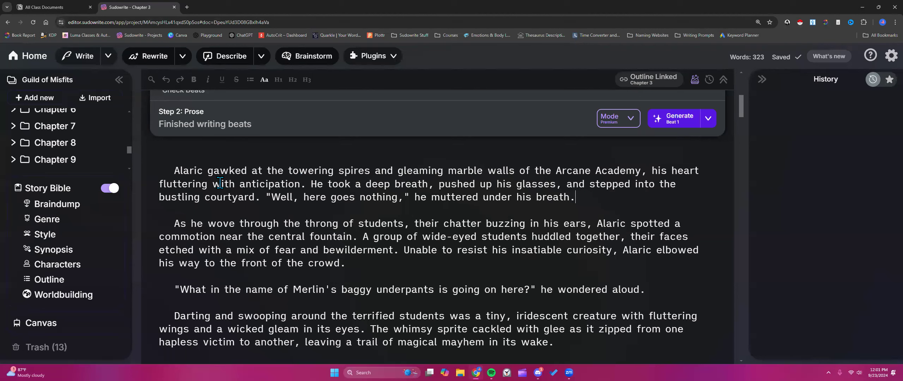
drag(173, 171, 617, 221)
scroll(223, 212, down, 10)
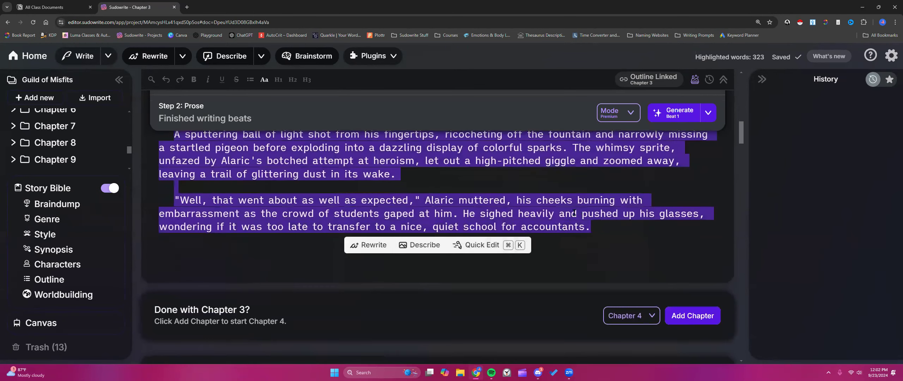
right_click(565, 208)
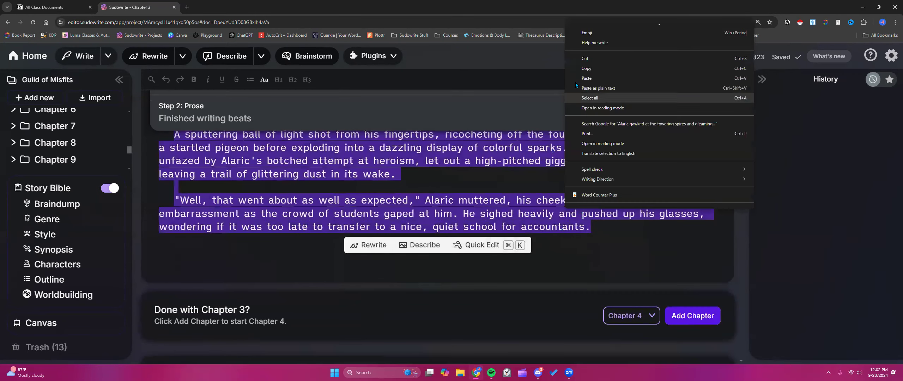
click(597, 70)
click(507, 177)
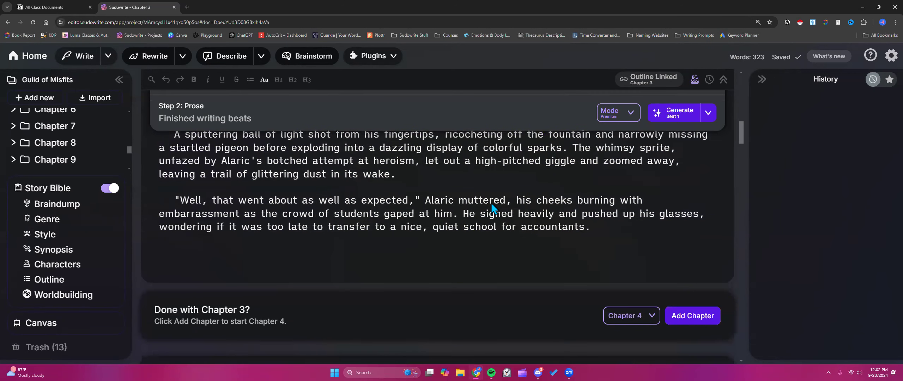
- Open ChatGPT in a new browser tab and send "Describe this writing style:" followed by the copied prose
click(186, 7)
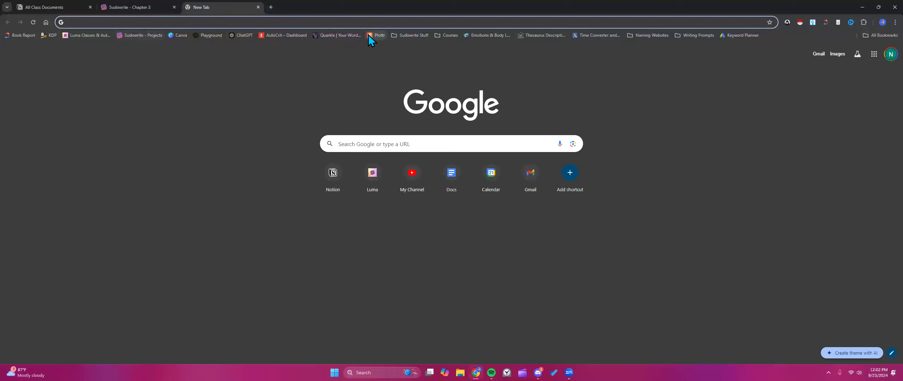
click(240, 34)
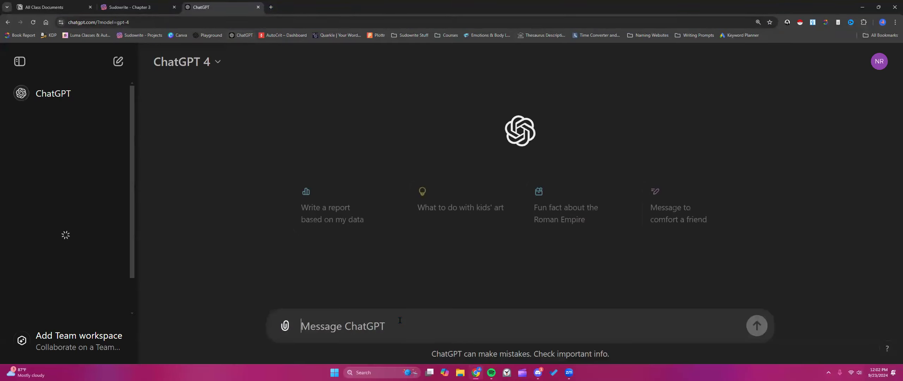
text(Describe this wr)
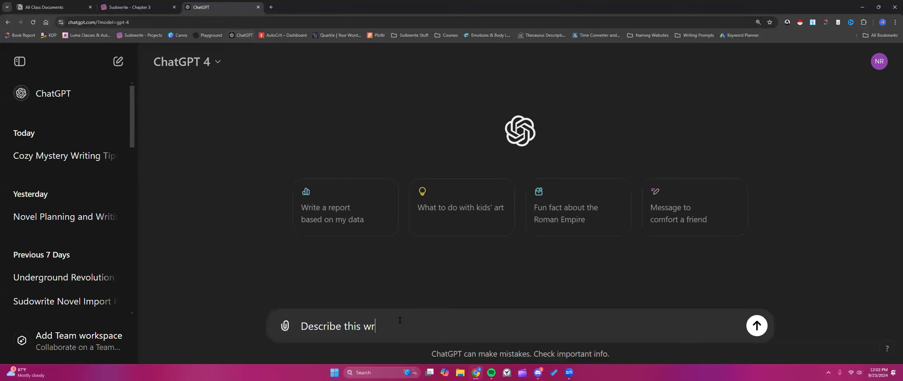
text(iting style:)
key(ctrl+v)
key(Return)
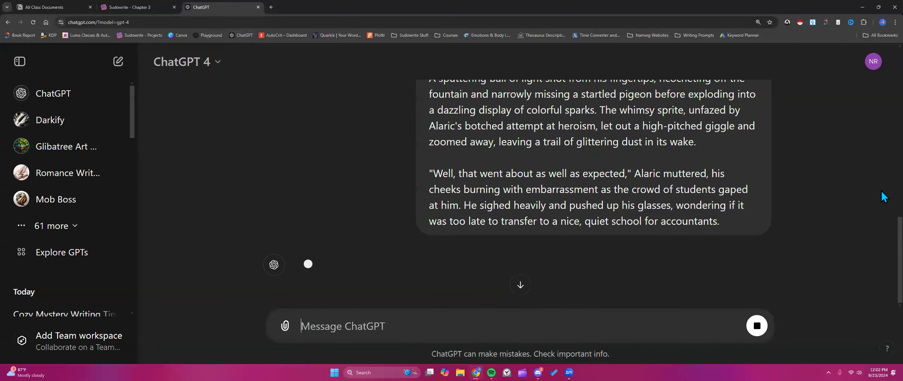
- Read the opening of the style description and single out its phrase about playfulness, vivid imagery and humor
scroll(519, 182, up, 15)
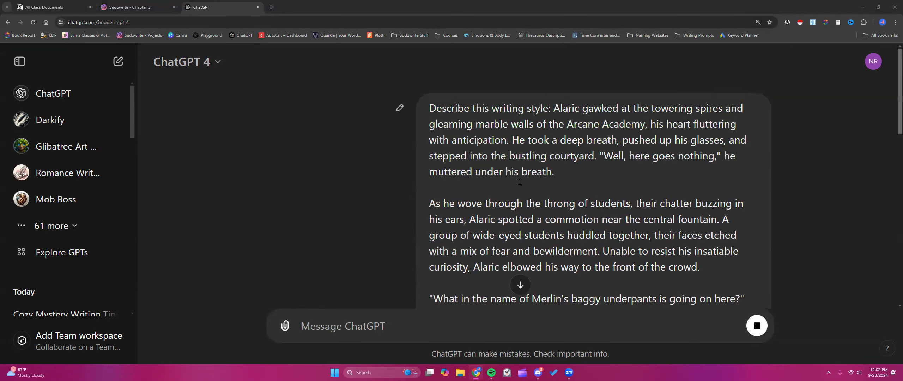
scroll(530, 178, down, 5)
scroll(541, 176, down, 8)
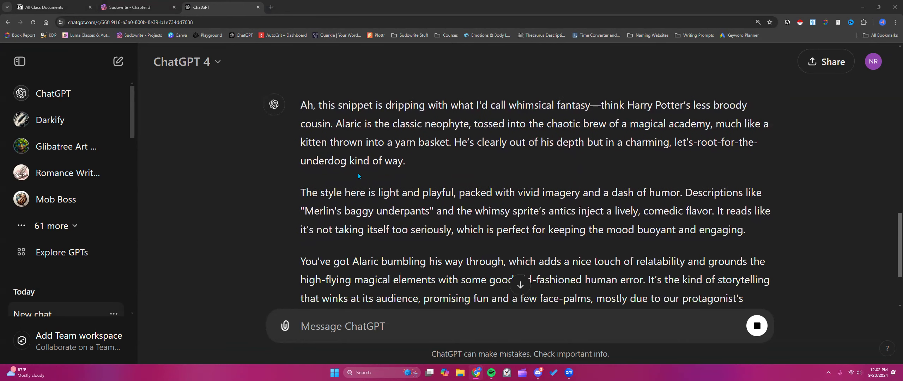
double_click(334, 162)
click(361, 203)
scroll(361, 203, down, 2)
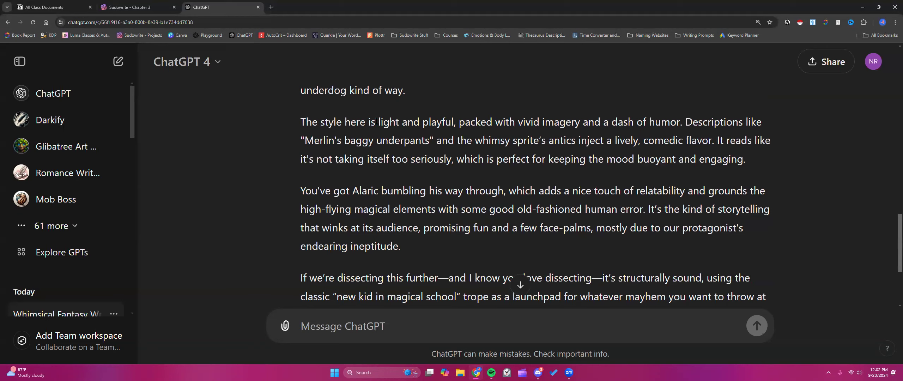
drag(377, 122, 680, 119)
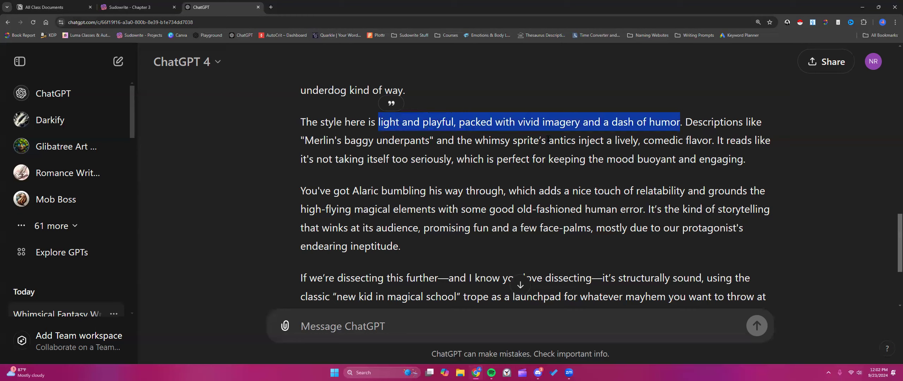
click(381, 124)
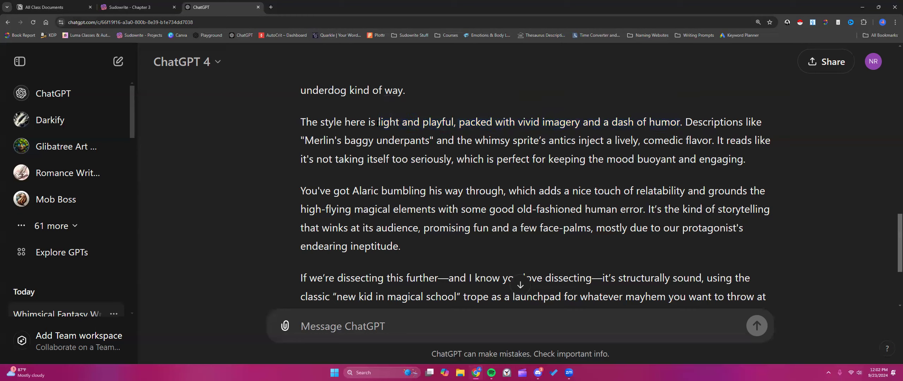
drag(379, 123, 680, 122)
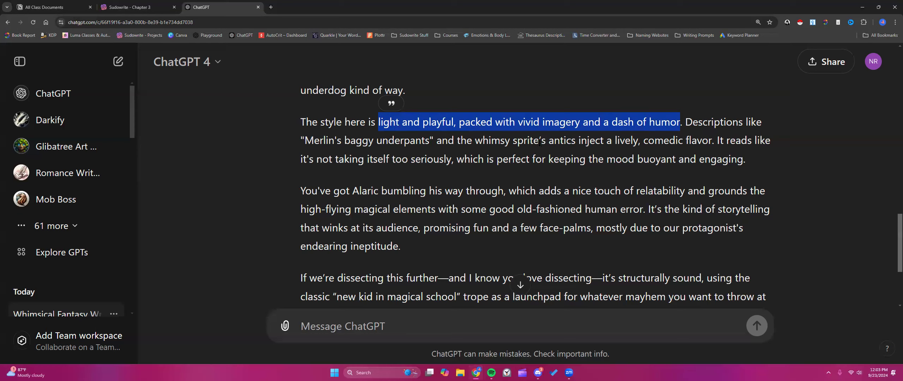
click(539, 153)
- Examine the remarks on comedic flavor and mood, and read the rest of the style analysis to its end
scroll(535, 159, down, 2)
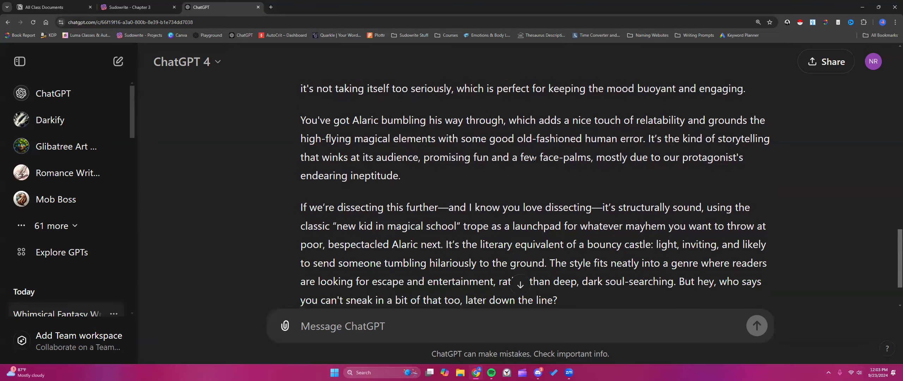
scroll(535, 159, up, 1)
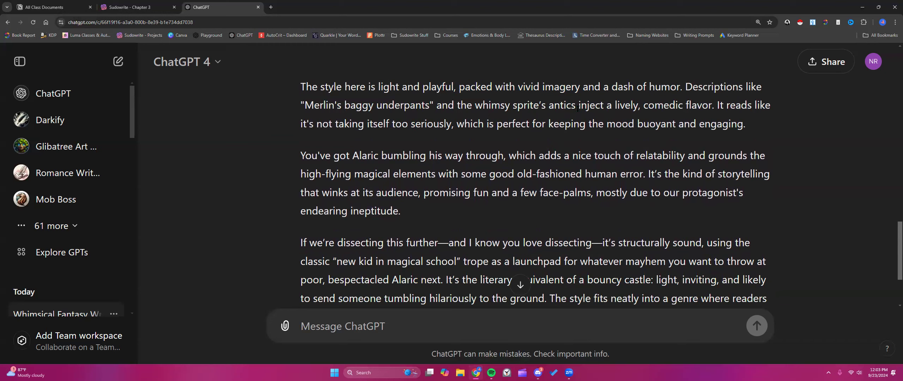
drag(579, 105, 753, 126)
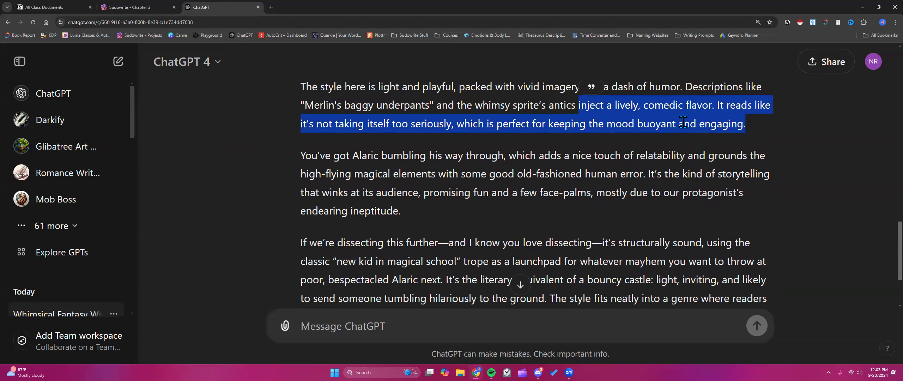
click(682, 122)
scroll(475, 189, down, 3)
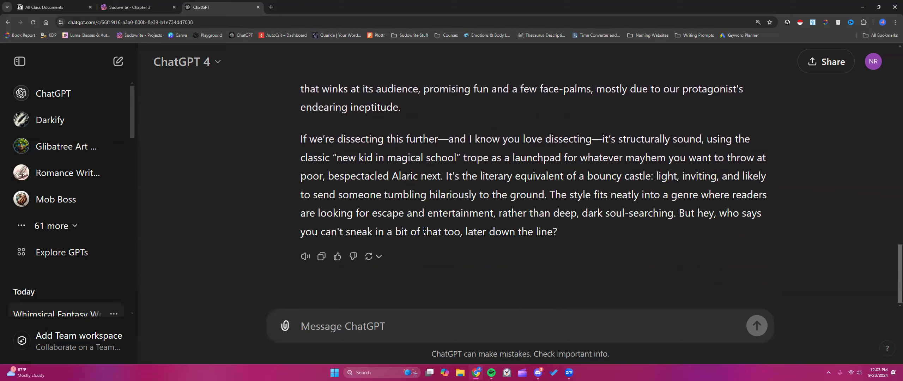
scroll(427, 229, up, 1)
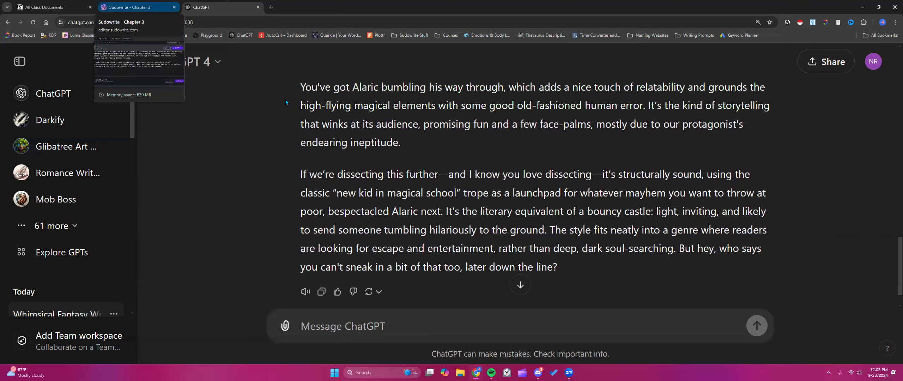
- Return to the pasted prose and begin a follow-up message reading "These are the lines of prose I like:"
scroll(421, 172, up, 10)
scroll(420, 172, up, 6)
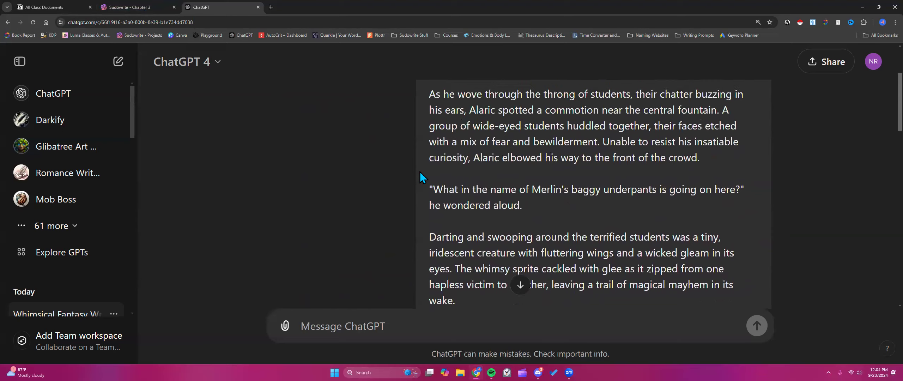
scroll(420, 172, up, 2)
click(349, 328)
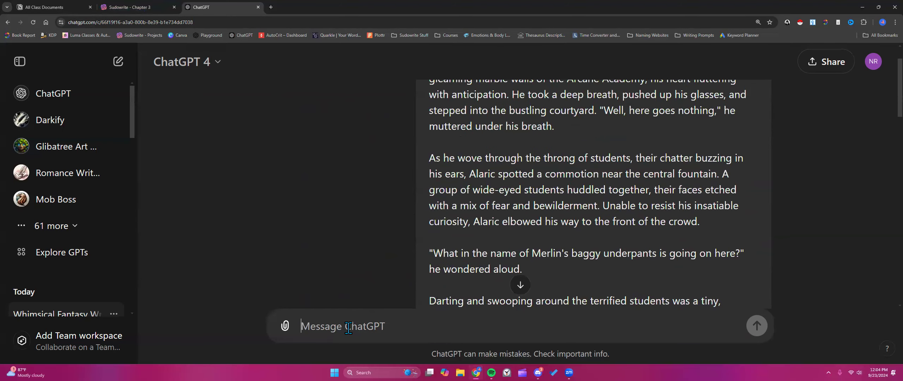
text(These are the thin)
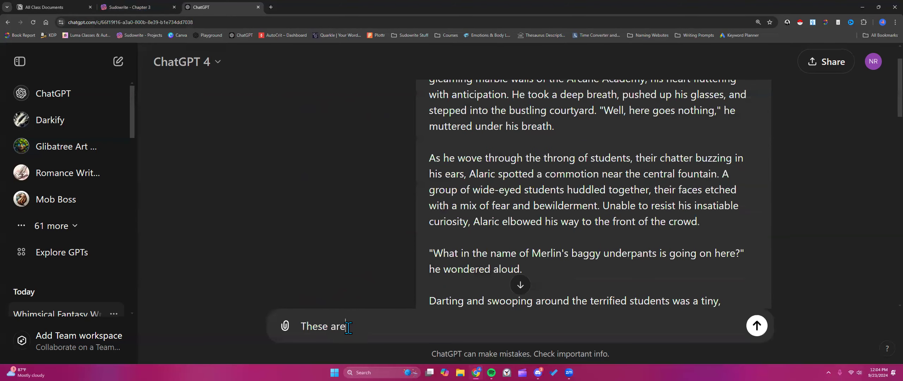
key(BackSpace)
key(BackSpace)
key(BackSpace)
key(BackSpace)
text(lines of prose I really)
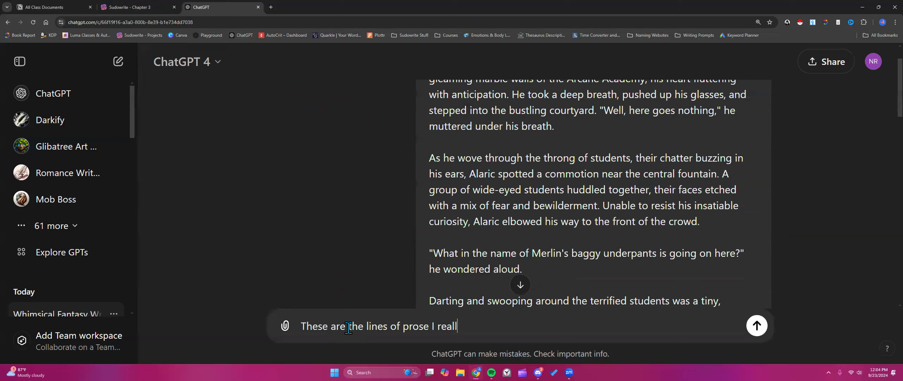
key(BackSpace)
key(BackSpace)
key(BackSpace)
key(BackSpace)
key(BackSpace)
key(BackSpace)
text(like:)
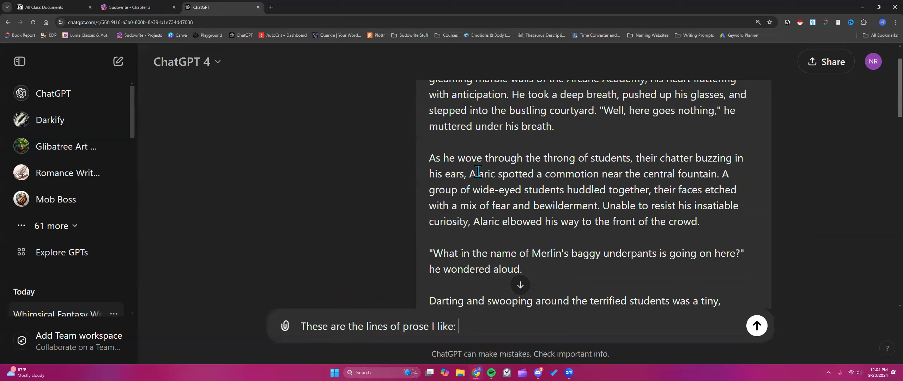
- Copy the line "What in the name of Merlin's baggy underpants is going on here?" he wondered aloud from the pasted prose into the follow-up message
scroll(478, 174, up, 1)
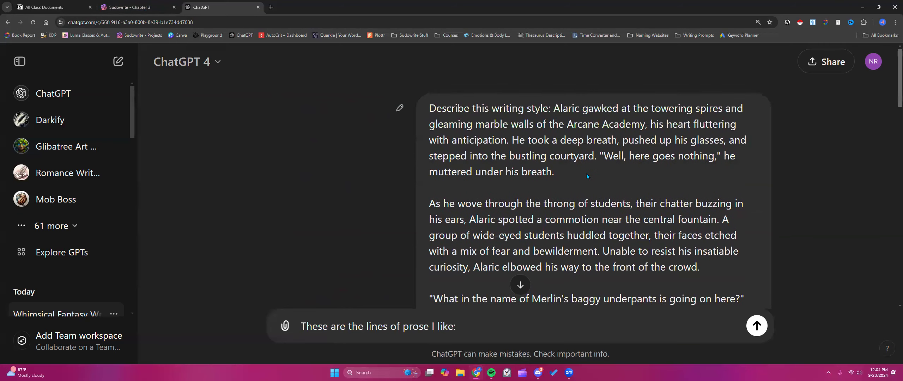
scroll(587, 174, down, 2)
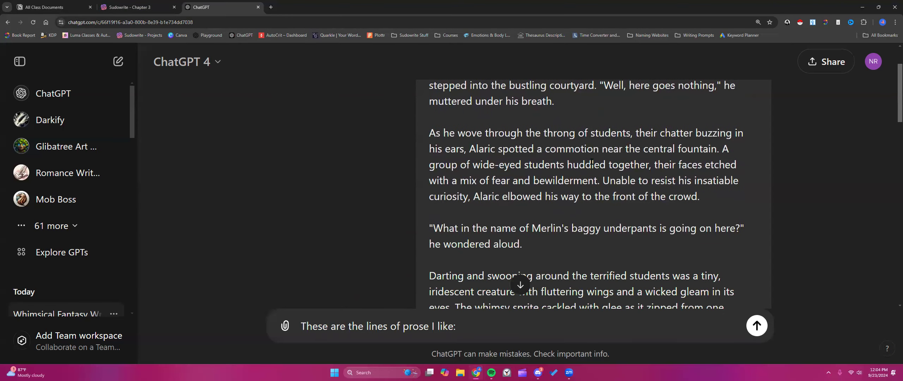
scroll(584, 195, down, 2)
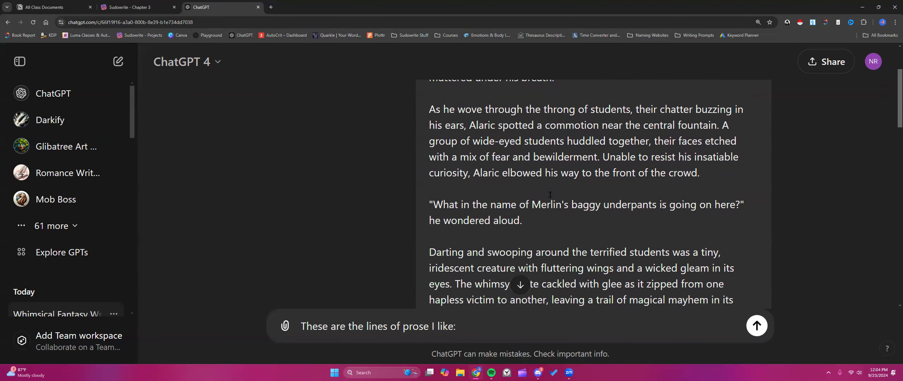
drag(429, 156, 545, 176)
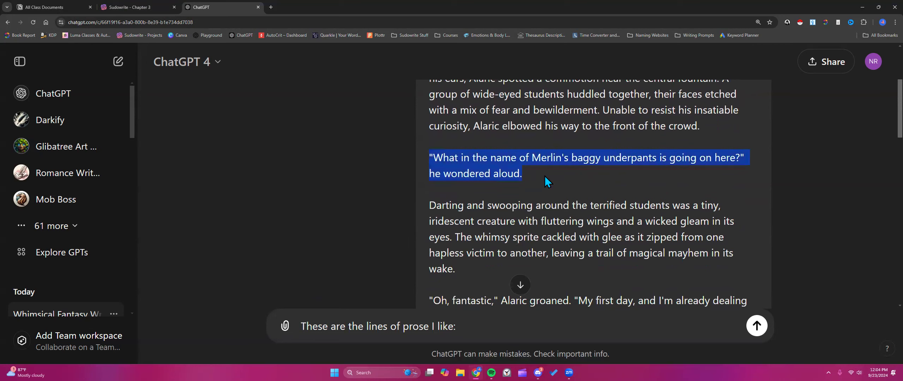
right_click(515, 172)
click(526, 178)
click(473, 320)
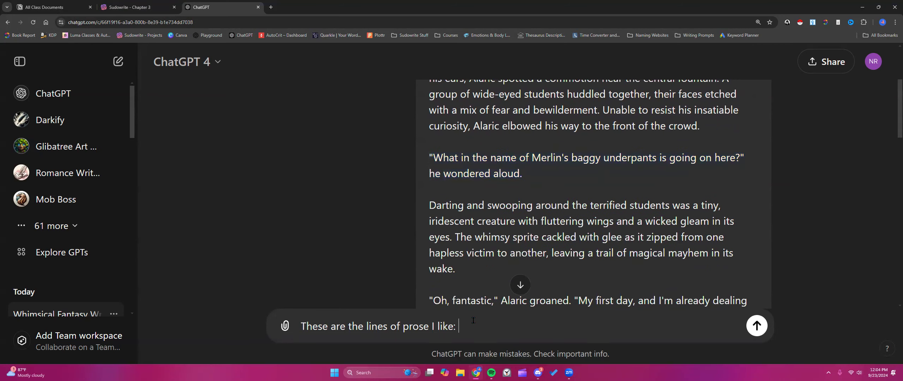
key(ctrl+v)
- Add the sentence about the whimsy sprite cackling with glee and leaving a trail of magical mayhem to the liked lines in the message
scroll(465, 177, down, 2)
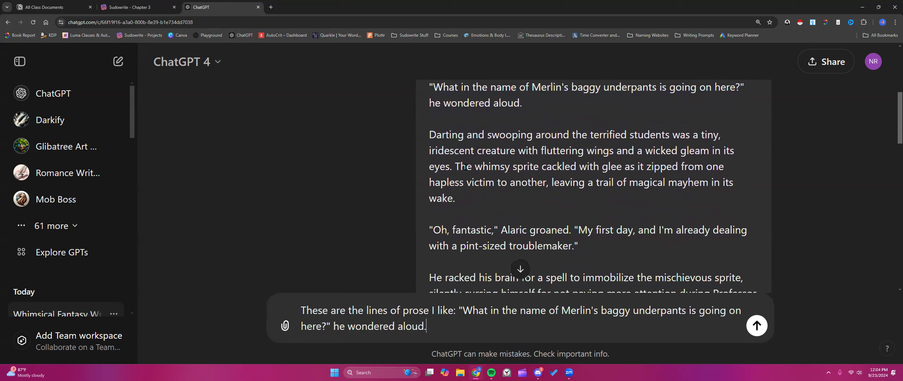
drag(456, 166, 464, 200)
right_click(476, 179)
click(492, 185)
click(451, 329)
key(ctrl+v)
- Add the quote "My first day, and I'm already dealing with a pint-sized troublemaker." to the liked lines in the message
scroll(514, 178, down, 2)
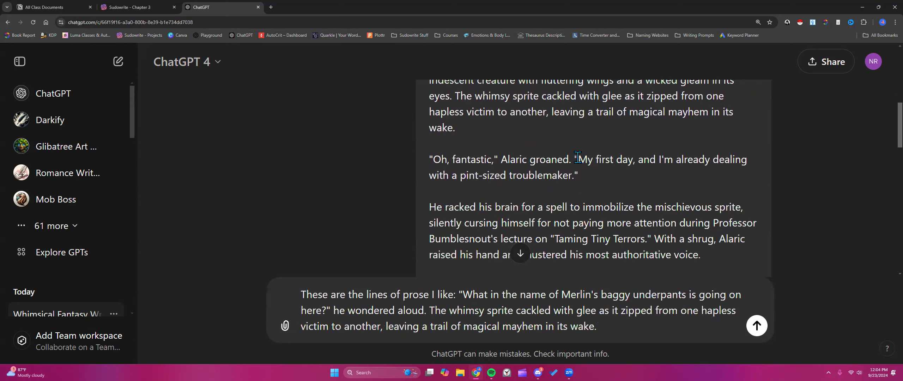
drag(574, 158, 577, 176)
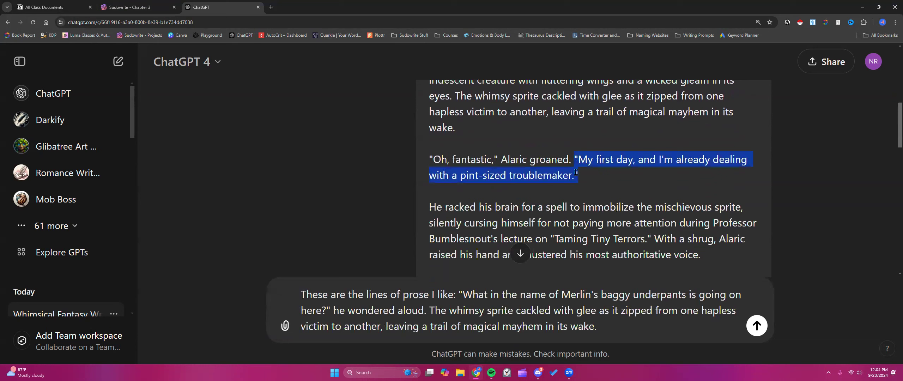
right_click(576, 175)
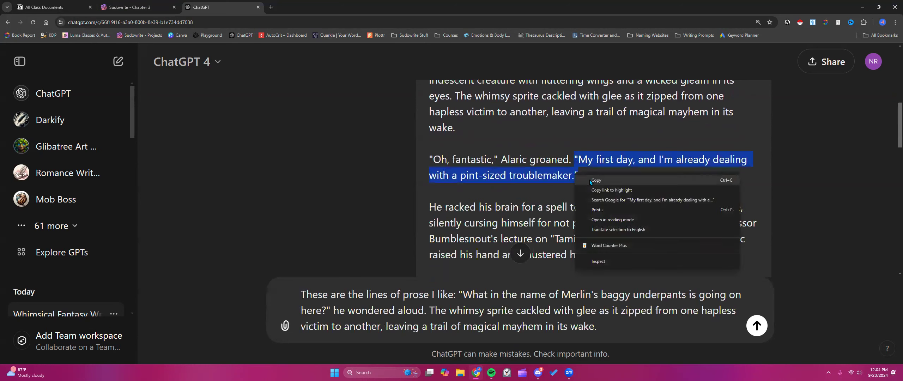
click(596, 180)
click(614, 323)
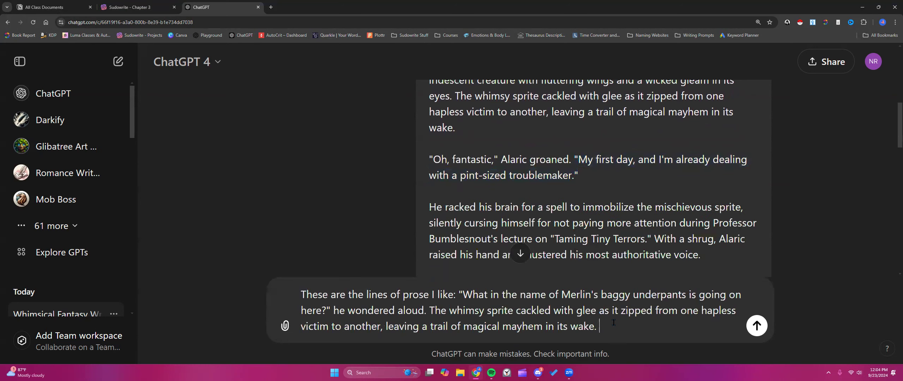
key(ctrl+v)
- Copy the phrase Professor Bumblesnout's lecture on "Taming Tiny Terrors." from the prose and append it to the liked lines
scroll(581, 190, down, 3)
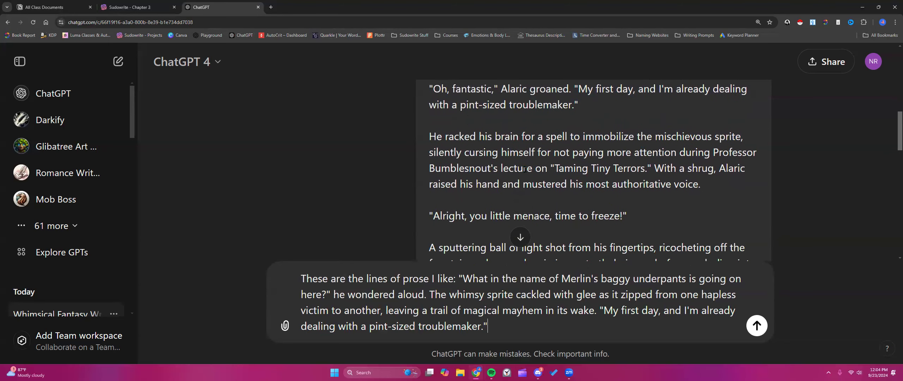
scroll(561, 167, down, 1)
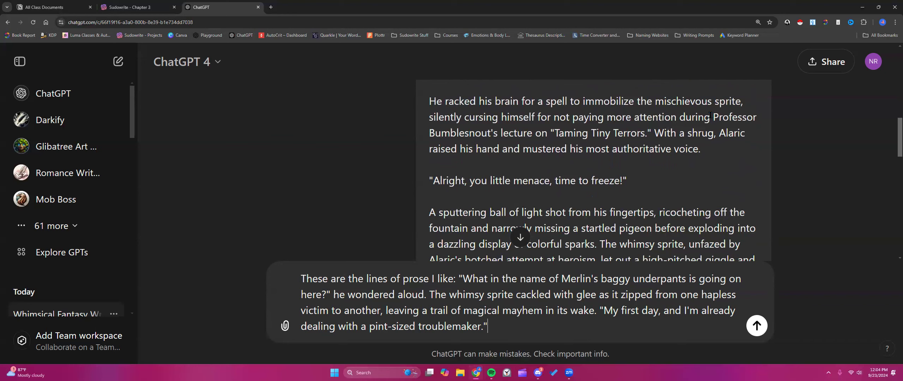
drag(713, 117, 650, 133)
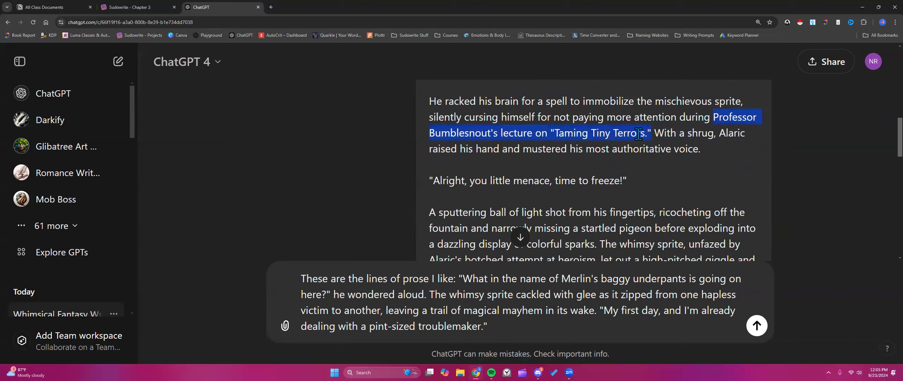
right_click(635, 135)
click(648, 143)
click(482, 324)
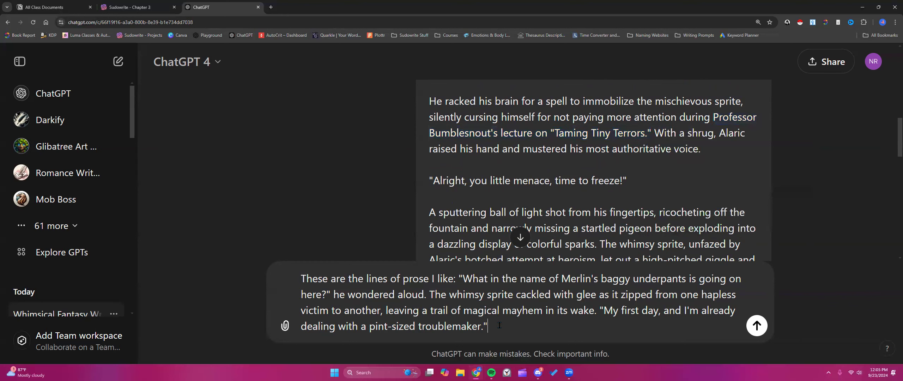
key(ctrl+v)
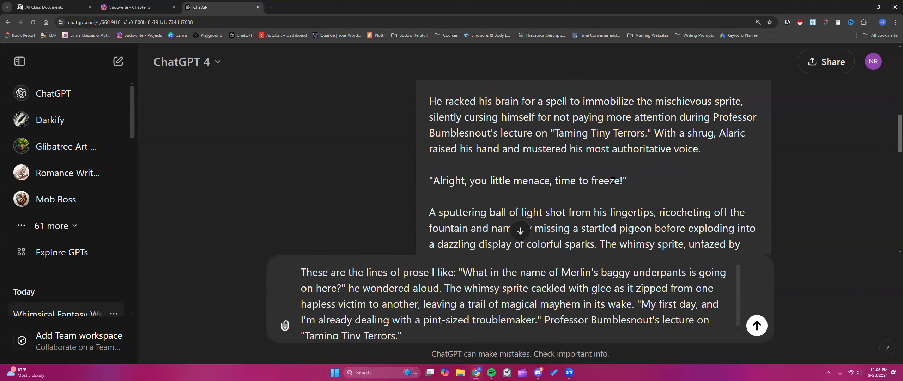
- Append the sentence from "A sputtering ball of light shot from his fingertips" through "colorful sparks" to the liked lines
scroll(611, 181, down, 1)
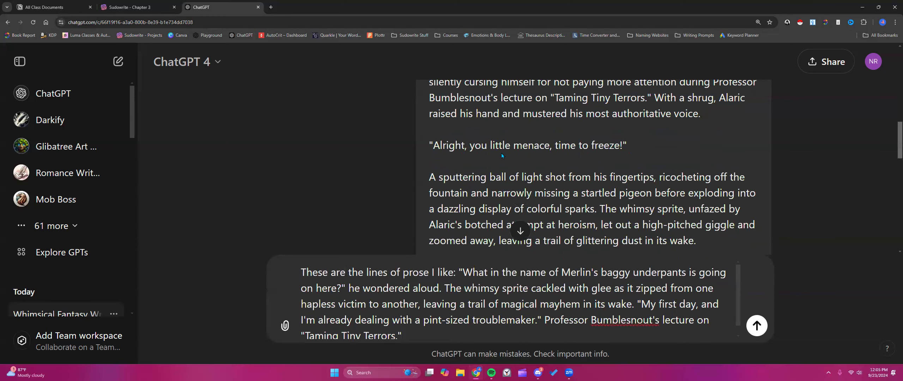
scroll(502, 155, down, 1)
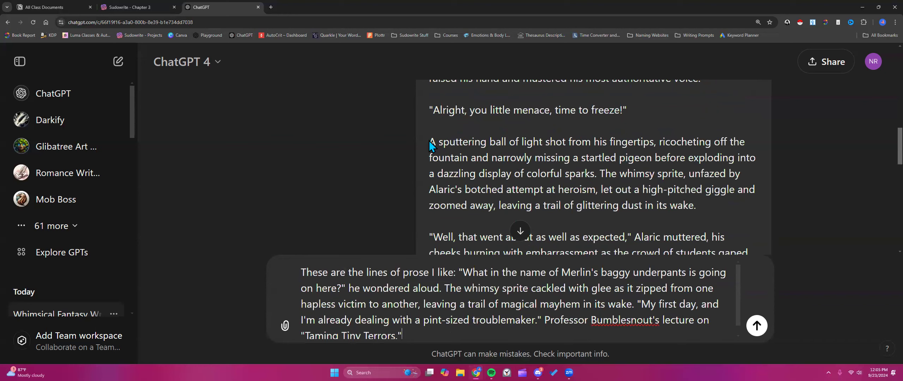
drag(429, 141, 595, 173)
right_click(579, 154)
click(600, 169)
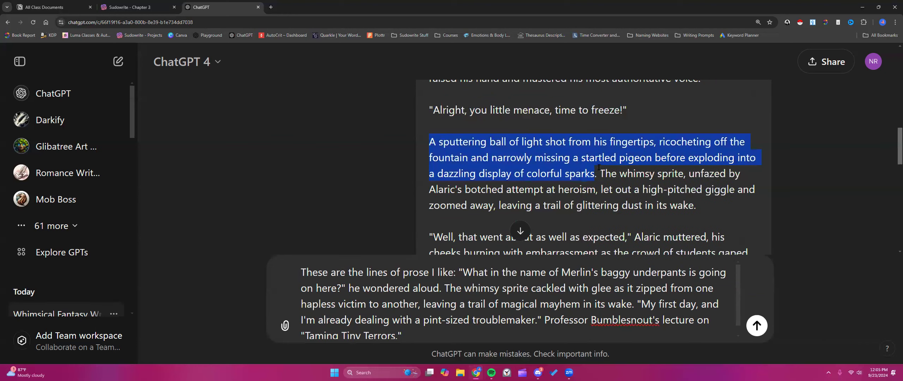
click(495, 334)
key(ctrl+v)
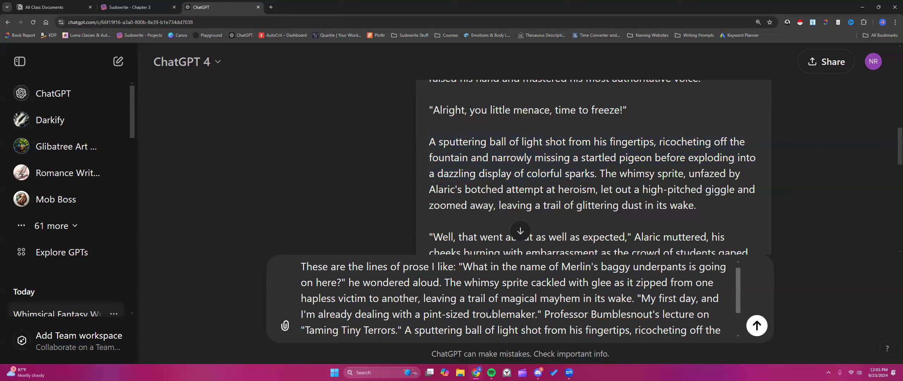
- Start a new paragraph in the message after a blank line, reading "Here are the lines of prose I do not like:"
scroll(521, 311, down, 1)
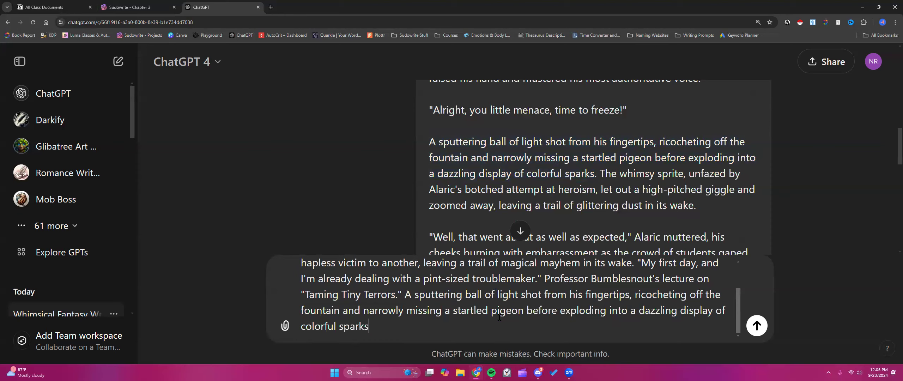
key(shift+Return)
key(shift+Return)
text(He)
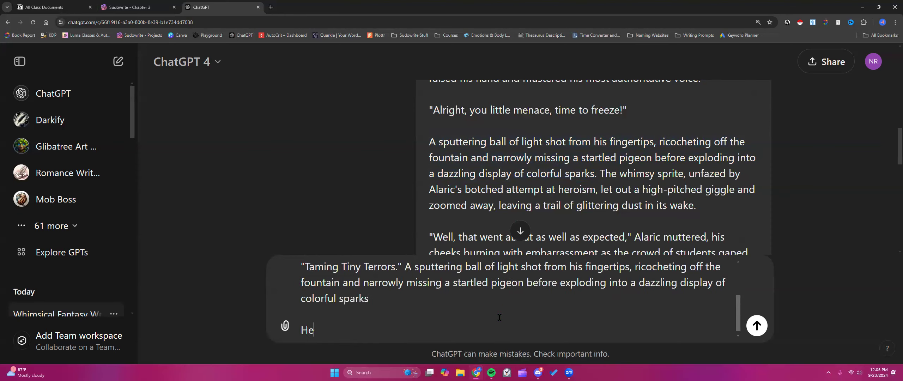
text(re are the lines of)
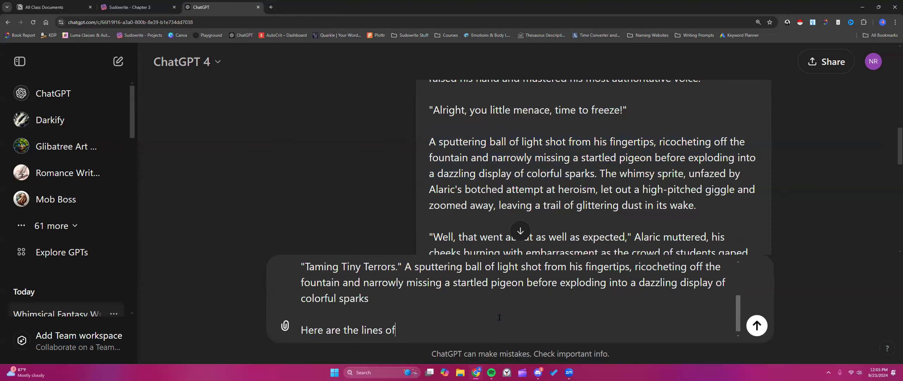
text( pro)
key(BackSpace)
key(BackSpace)
text(prose I do not like:)
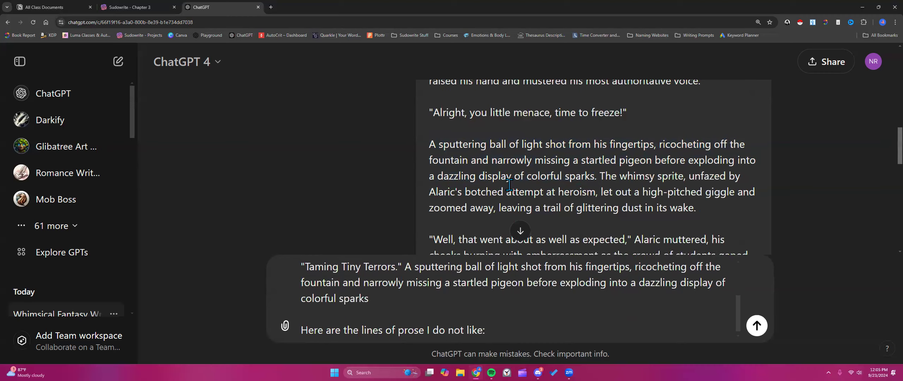
- Copy the prose's opening paragraph, from "Alaric gawked at the towering spires" to "muttered under his breath.", into the message as disliked lines
scroll(509, 184, up, 10)
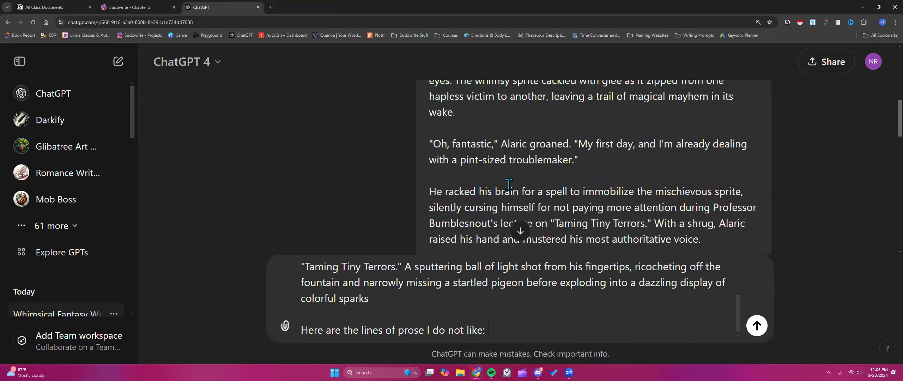
scroll(508, 185, up, 3)
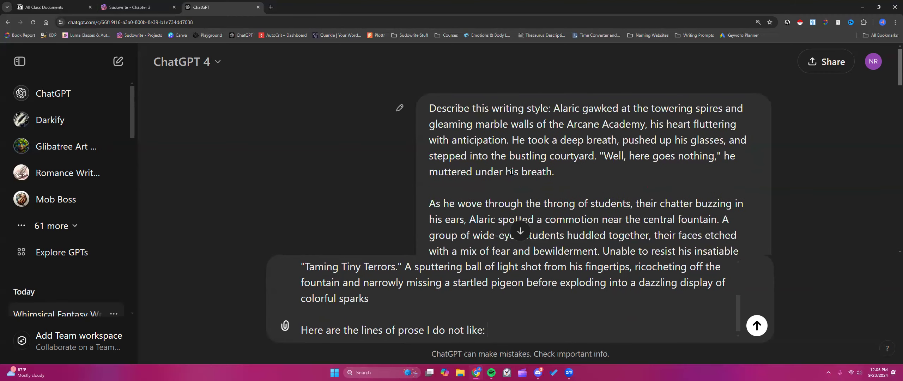
drag(553, 108, 568, 167)
right_click(565, 141)
click(585, 152)
click(516, 334)
key(ctrl+v)
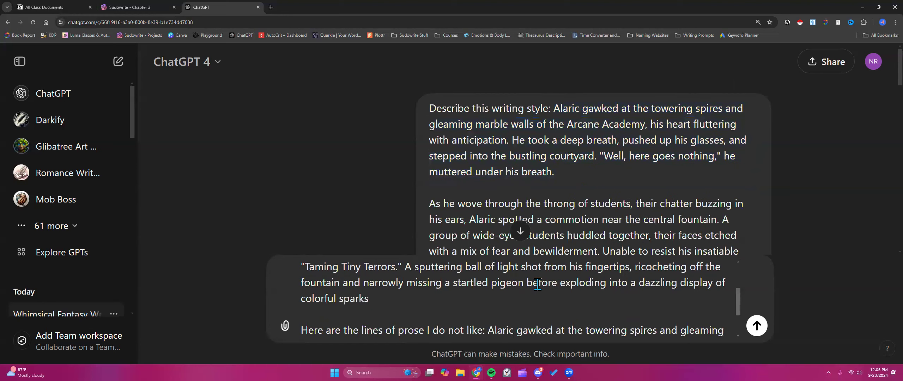
- Add the second paragraph, from "As he wove through the throng of students" to "the front of the crowd.", to the disliked lines
scroll(556, 192, down, 2)
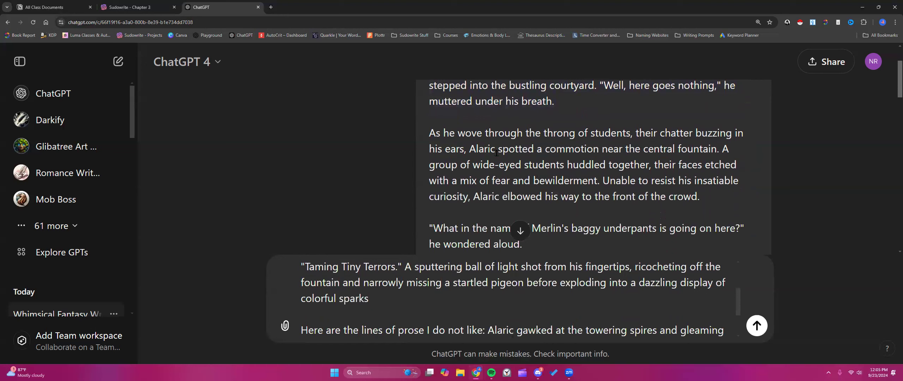
drag(428, 133, 687, 197)
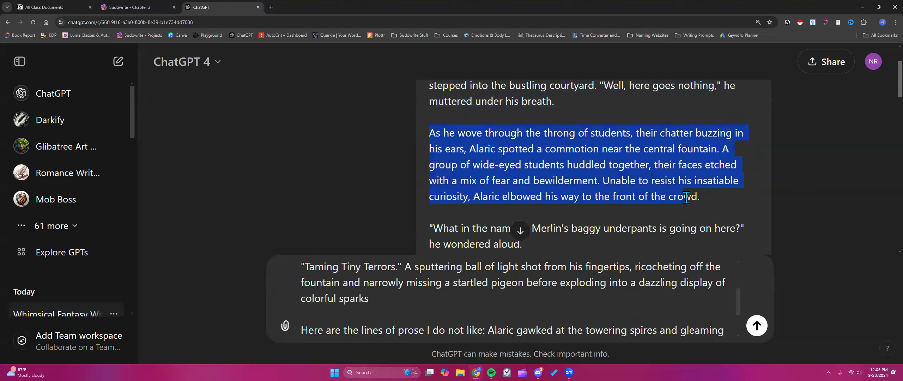
right_click(663, 172)
click(673, 177)
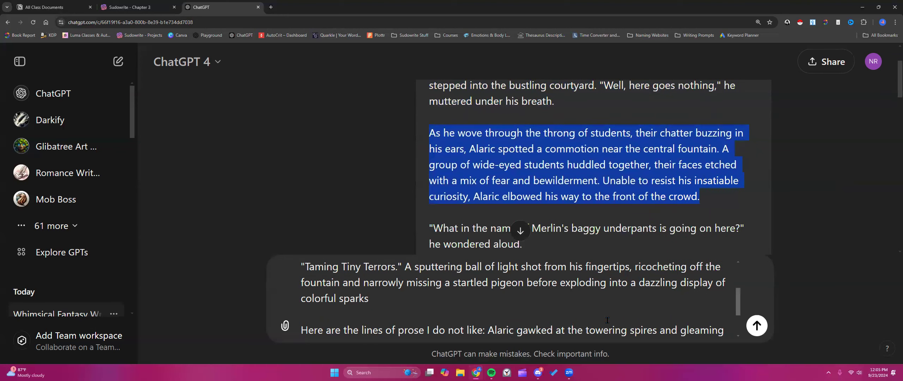
scroll(575, 311, down, 2)
click(530, 327)
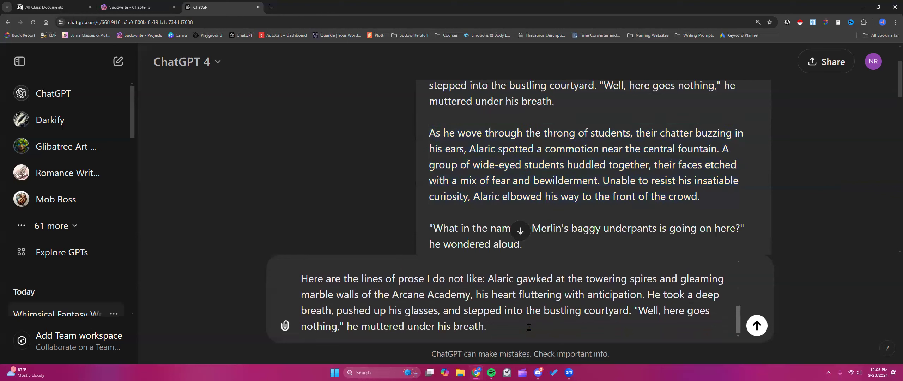
key(ctrl+v)
- Below the disliked lines, add "Understanding my likes and dislikes, please give me suggestions for genre and style." and send the message
scroll(531, 306, down, 2)
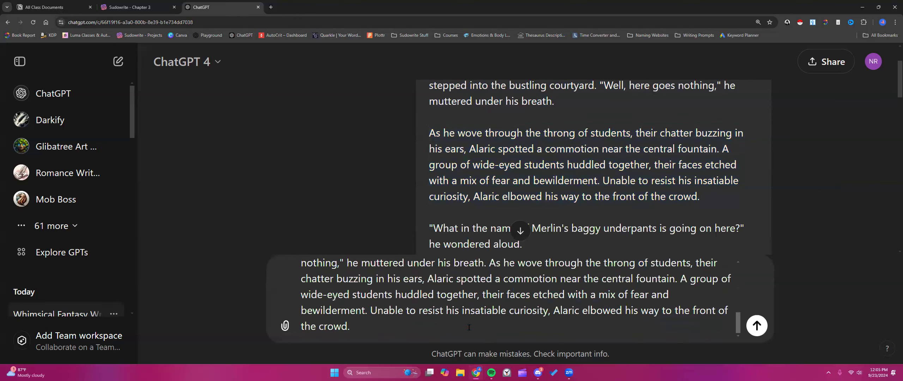
key(shift+Return)
key(shift+Return)
key(shift+Return)
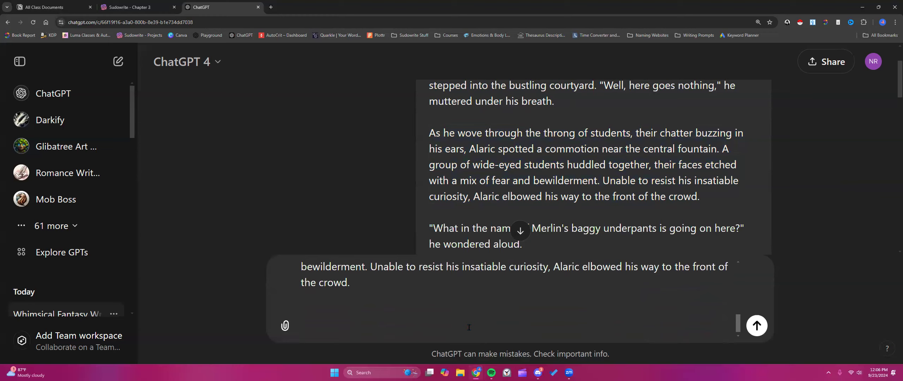
text(Now)
key(BackSpace)
key(BackSpace)
key(BackSpace)
key(BackSpace)
text(Understandi)
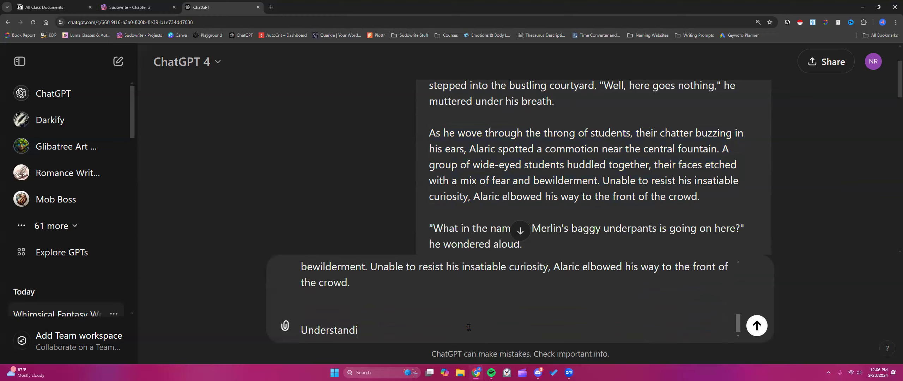
text(ng my likes and di)
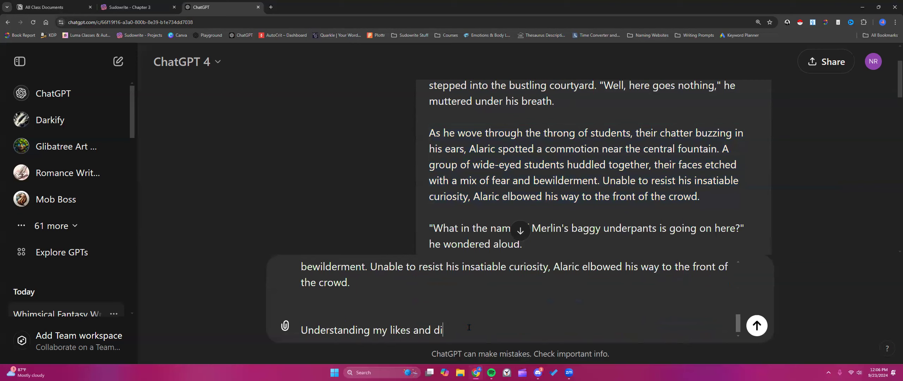
text(slikes, m)
key(BackSpace)
text(plese)
key(BackSpace)
key(BackSpace)
text(ase give me )
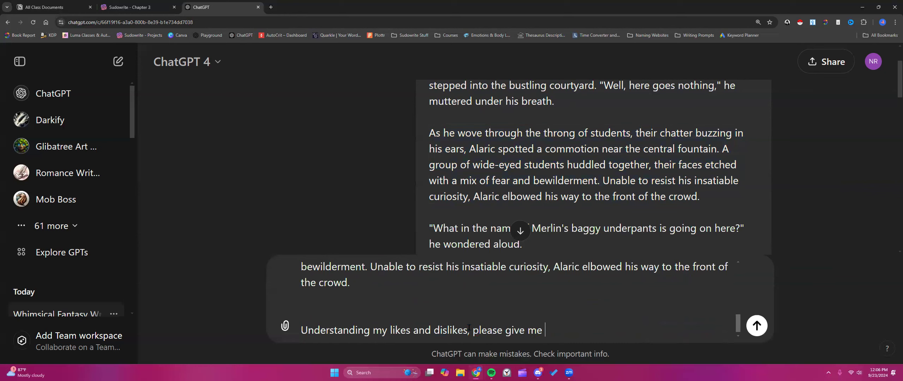
text(suggestions for genre and style.)
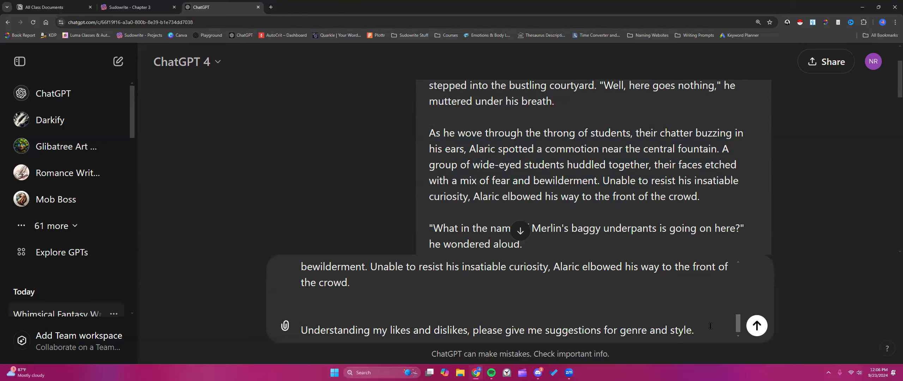
key(Return)
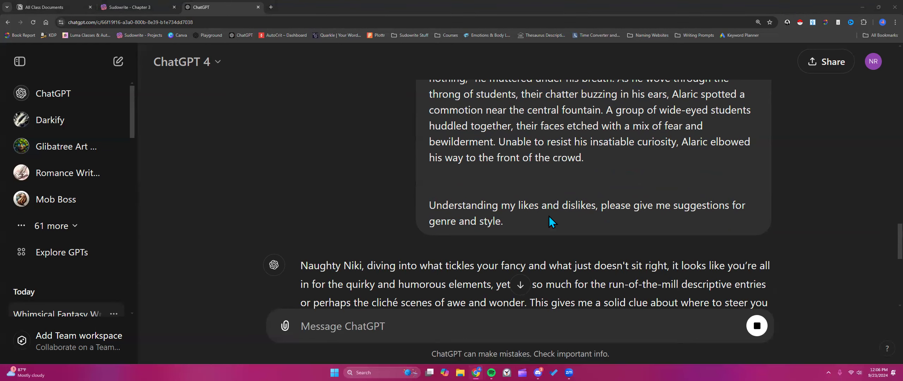
- Read through ChatGPT's genre and style suggestions, including the closing summary
scroll(549, 217, down, 5)
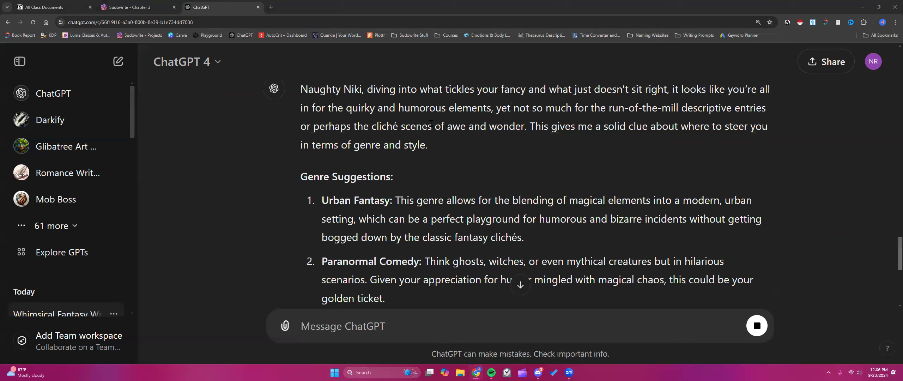
drag(347, 108, 491, 109)
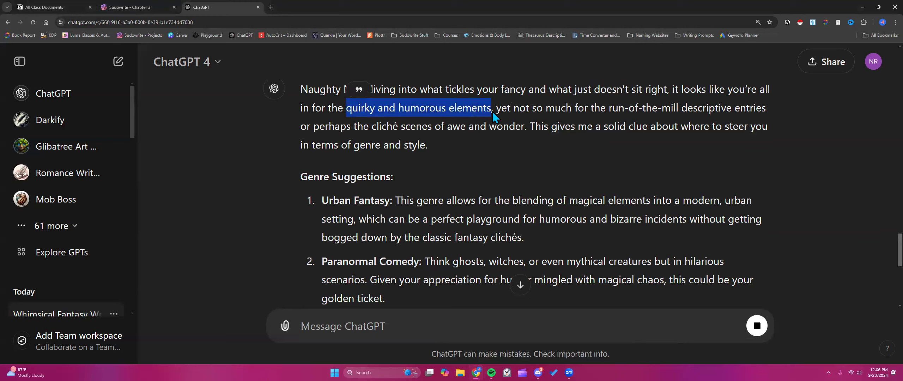
click(497, 113)
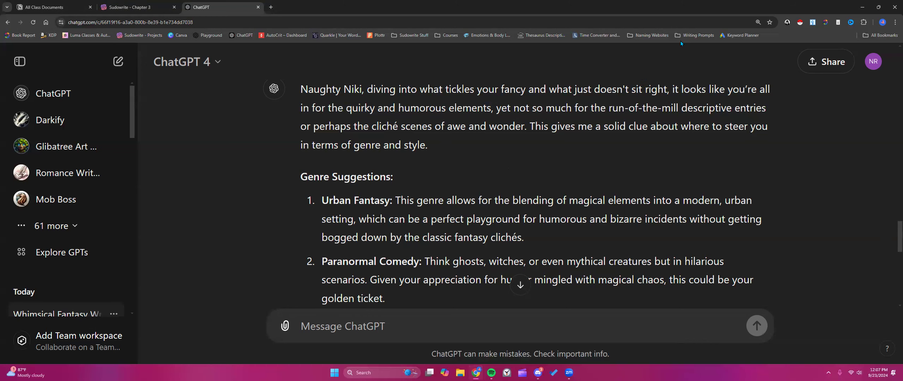
scroll(548, 157, down, 2)
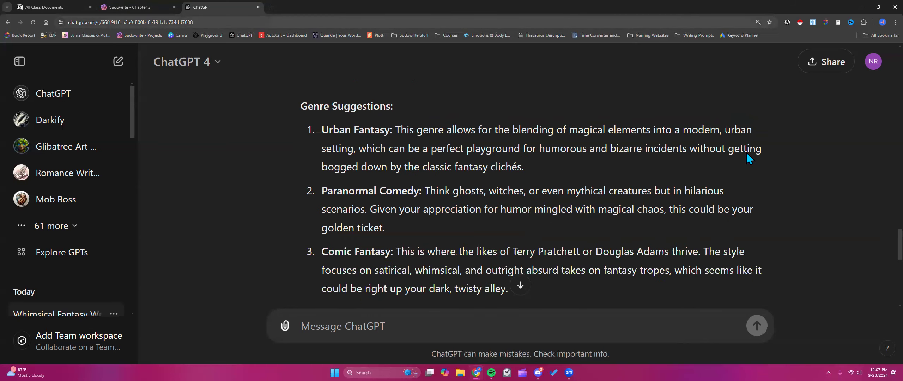
scroll(547, 230, down, 1)
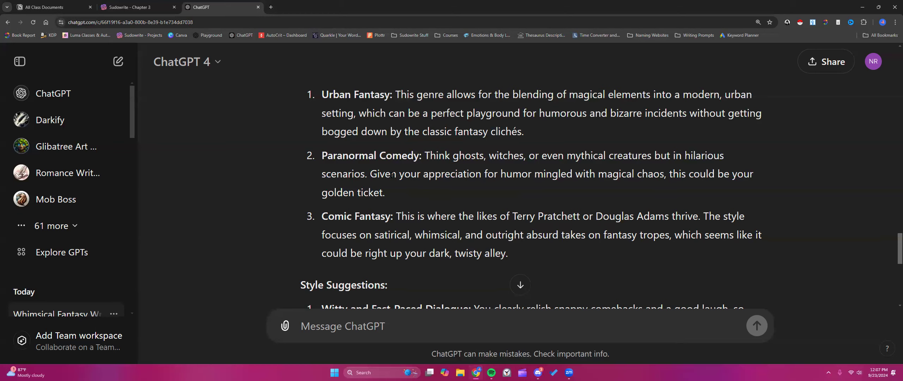
scroll(393, 175, down, 2)
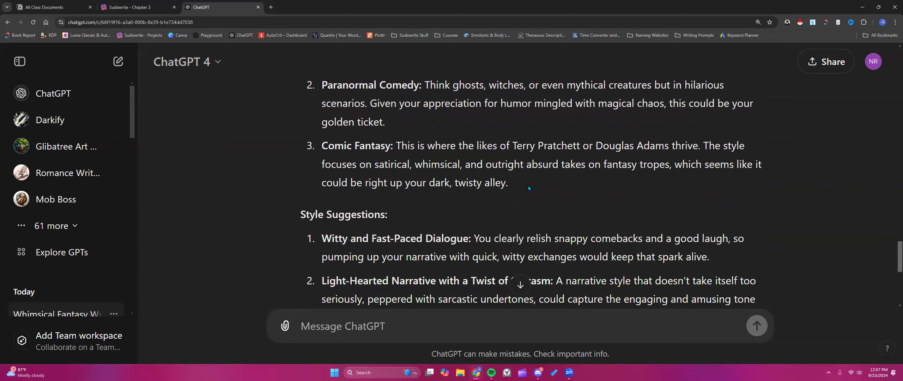
scroll(529, 188, down, 1)
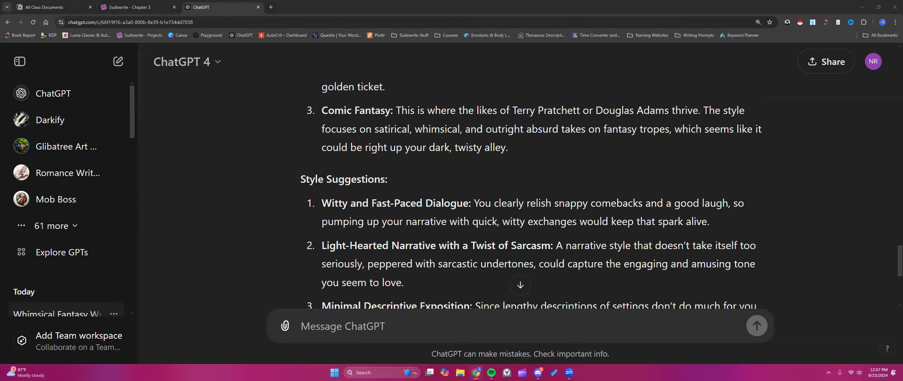
scroll(580, 194, down, 2)
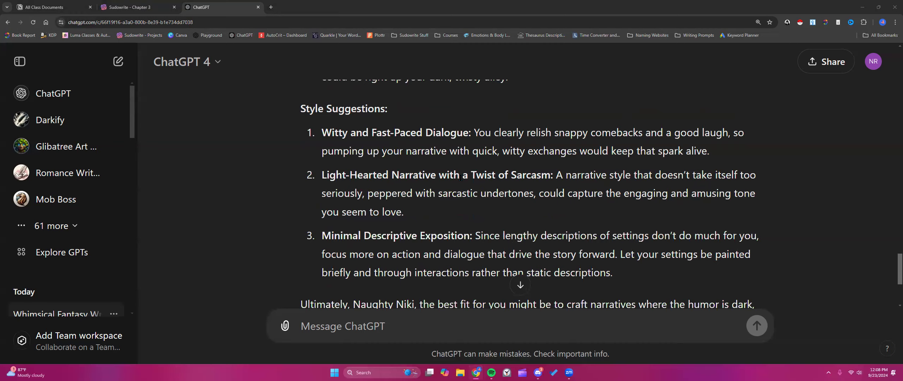
scroll(461, 178, down, 2)
scroll(460, 178, down, 2)
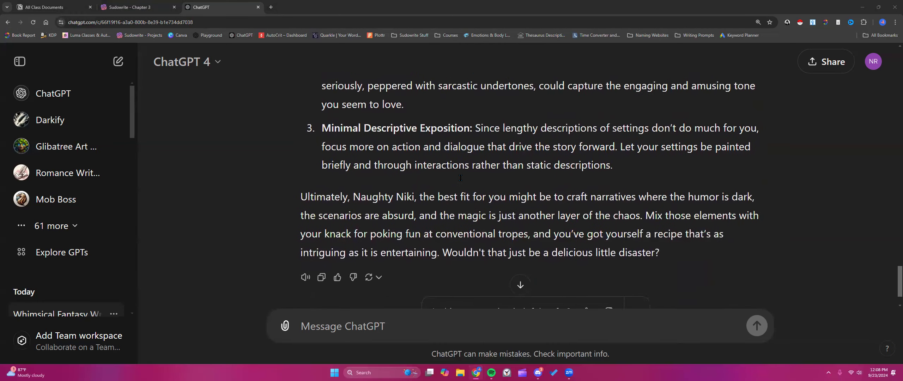
scroll(461, 178, up, 3)
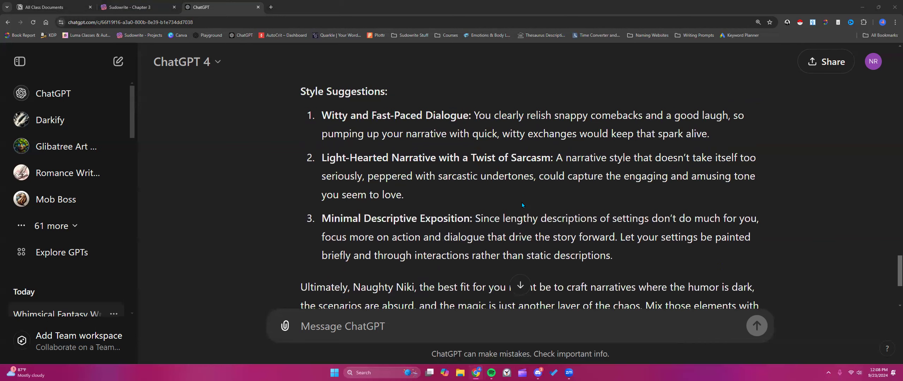
- Switch to Sudowrite and review the Chapter 3 beats against the opening of the prose
click(145, 9)
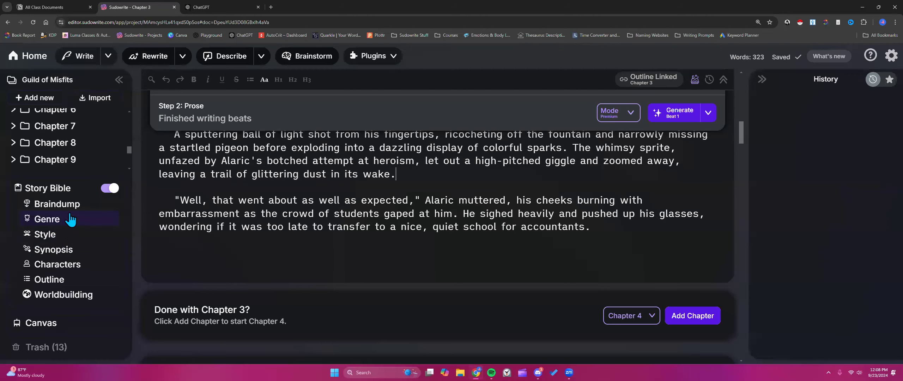
click(47, 188)
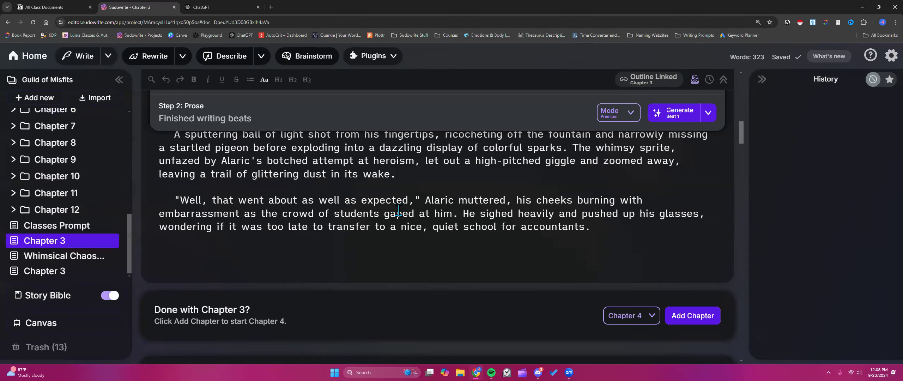
scroll(398, 210, up, 8)
scroll(399, 210, up, 8)
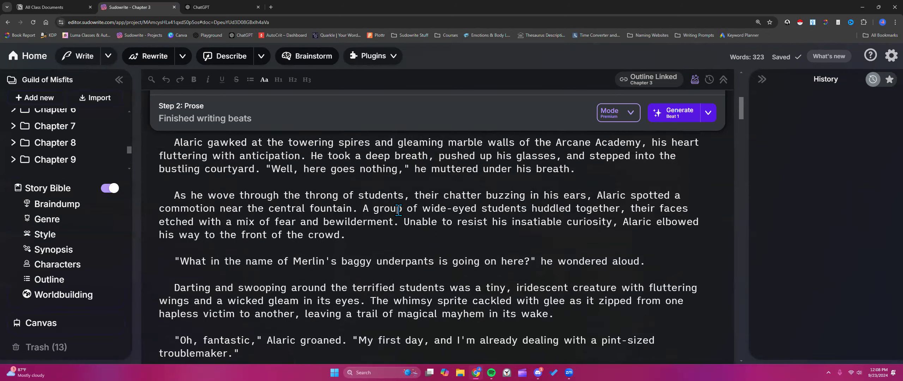
drag(186, 169, 323, 225)
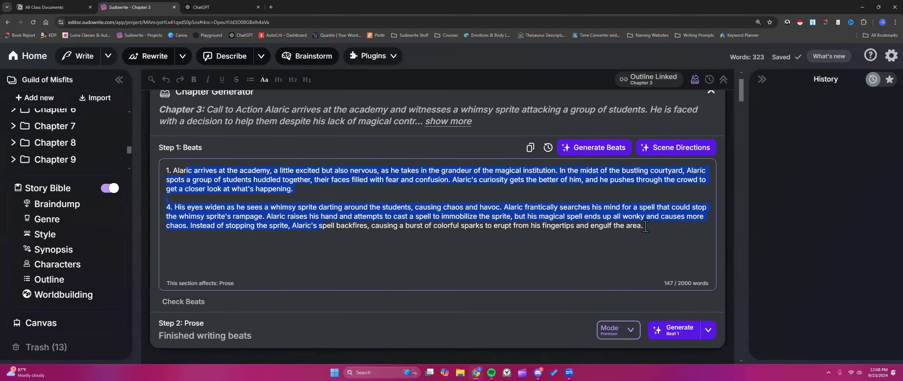
click(646, 226)
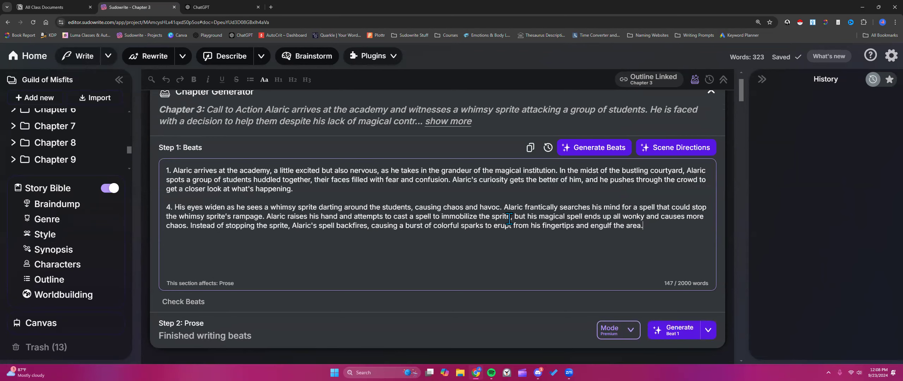
scroll(509, 218, down, 2)
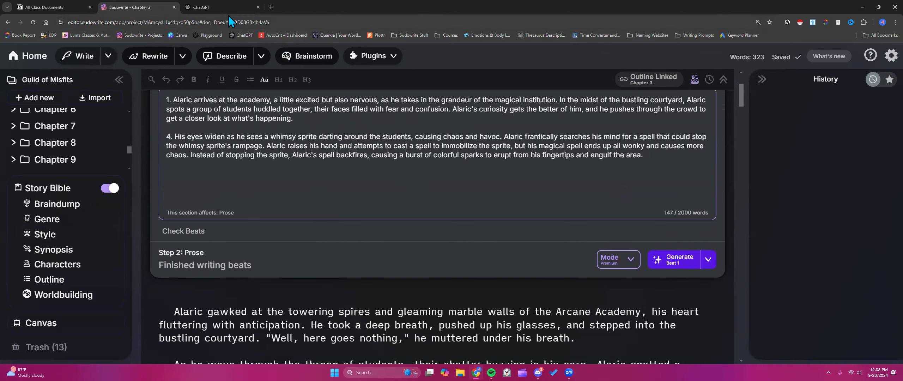
scroll(288, 278, down, 3)
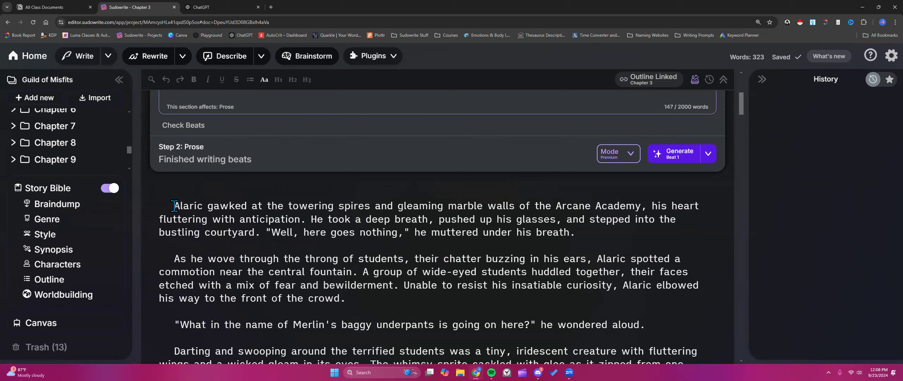
click(175, 205)
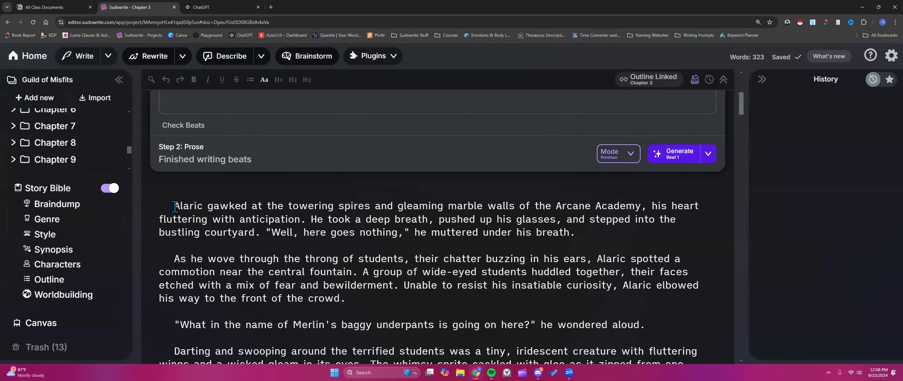
- Switch back to ChatGPT and create a public share link for the conversation, closing the sharing dialog when done
click(213, 10)
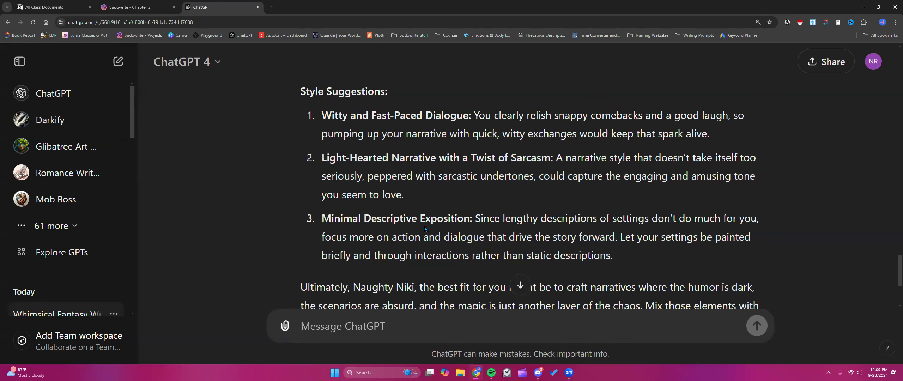
scroll(425, 228, down, 4)
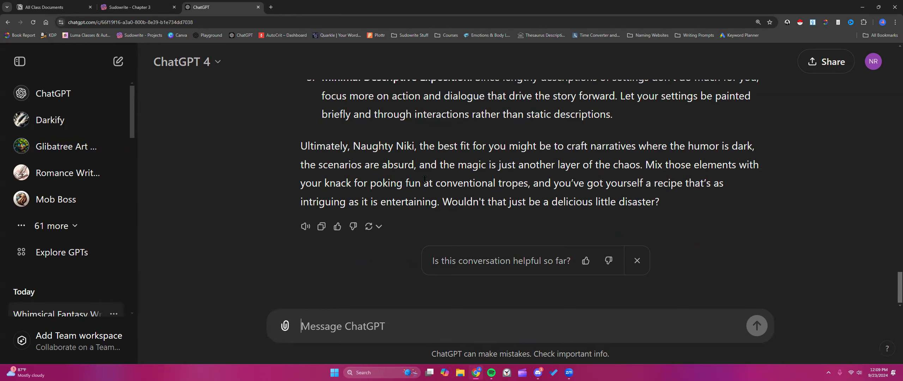
scroll(424, 179, up, 10)
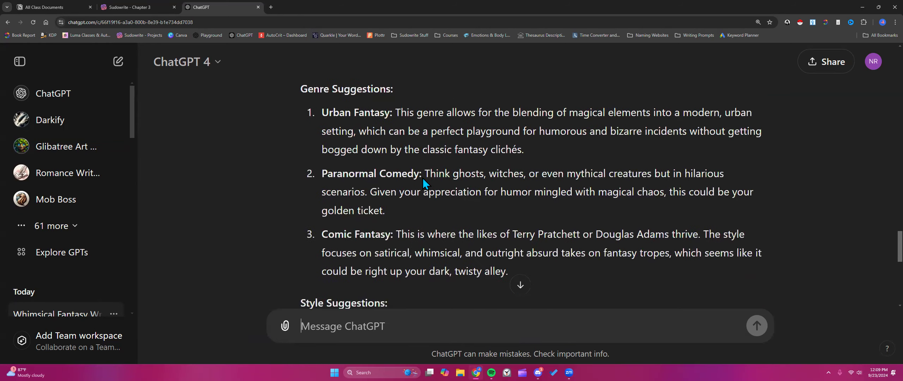
click(826, 62)
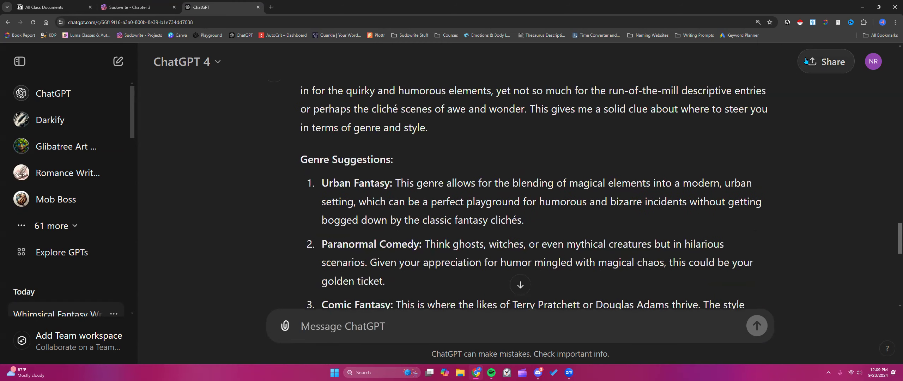
click(527, 258)
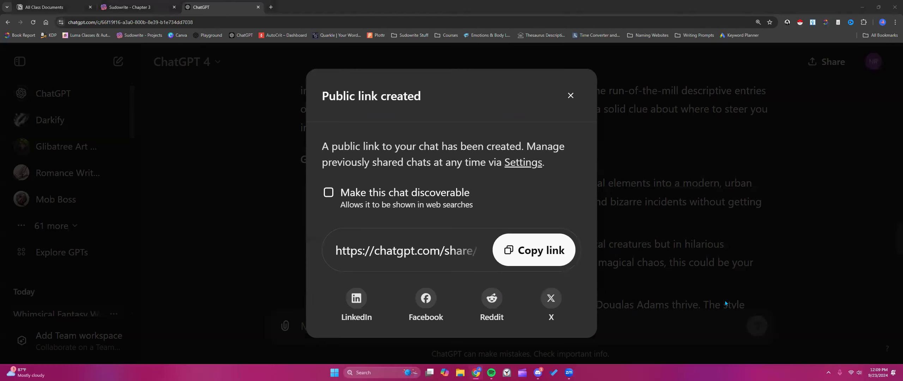
click(571, 96)
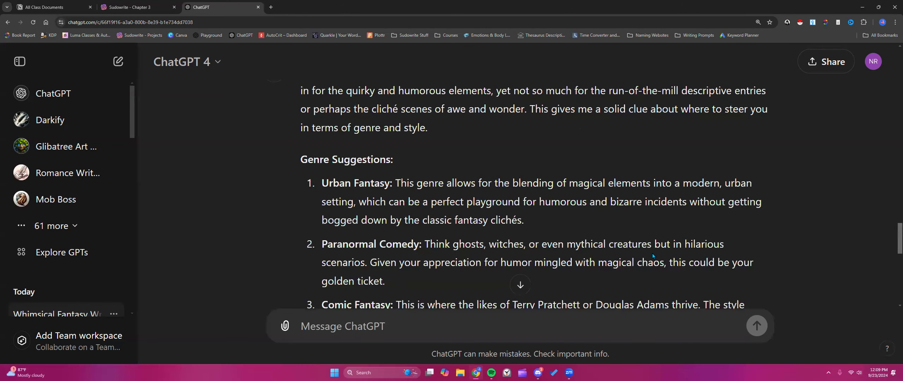
- Switch to Sudowrite and open the Featured Styles for the Story Bible's Style section
scroll(652, 253, down, 10)
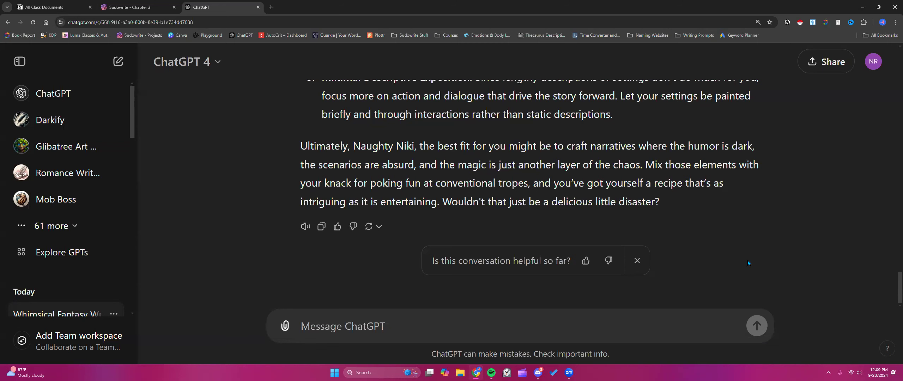
click(132, 8)
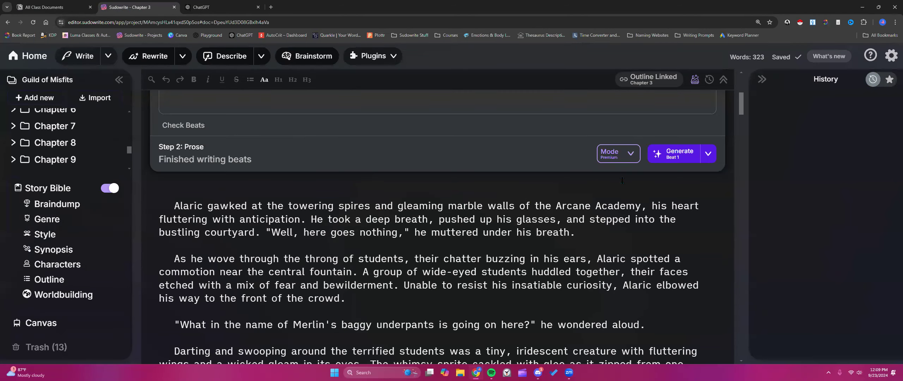
click(44, 234)
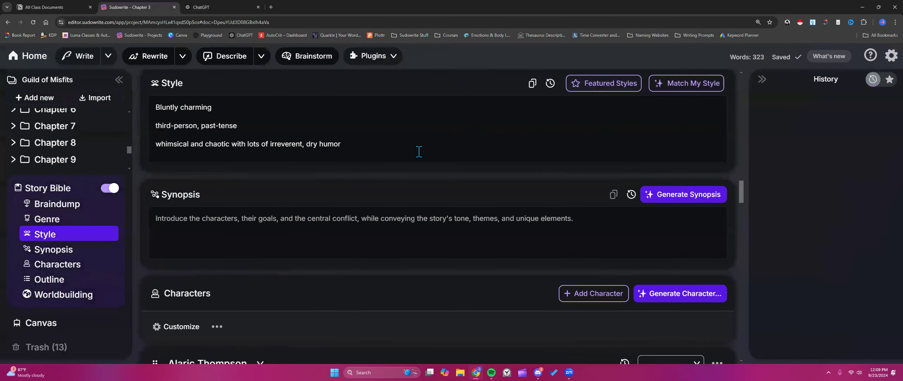
click(608, 86)
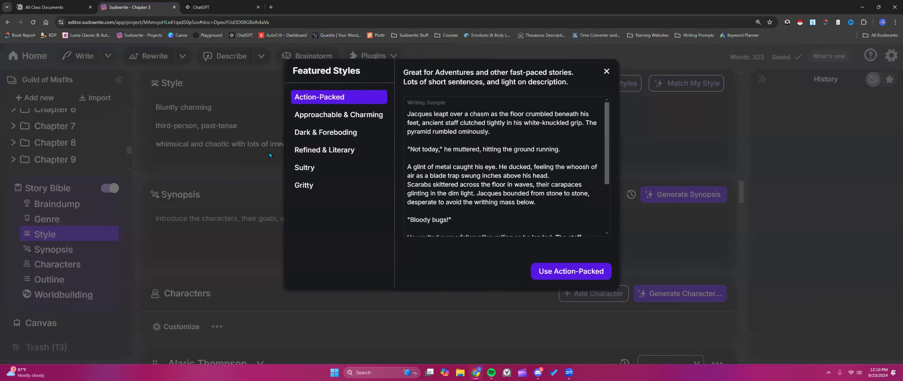
- Apply the Approachable & Charming featured style and reword its humor phrase to "with lots of humor"
click(320, 117)
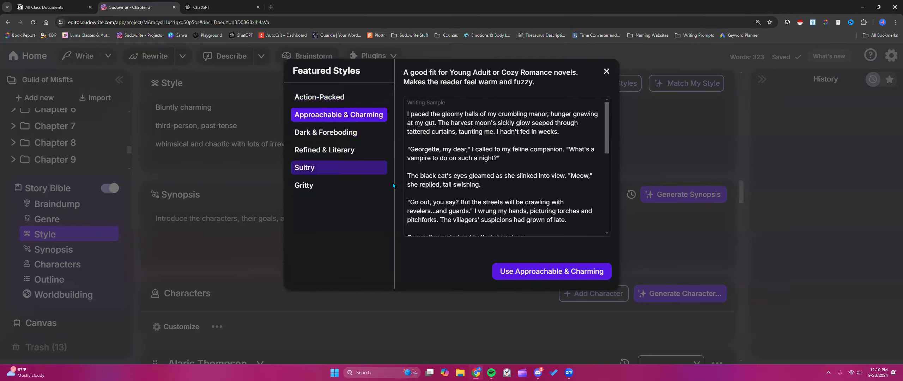
click(548, 273)
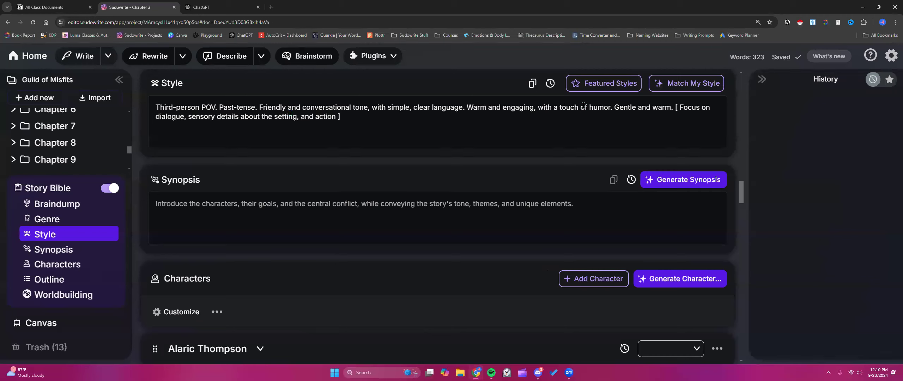
drag(579, 107, 553, 107)
text(lots of dry)
scroll(527, 141, up, 2)
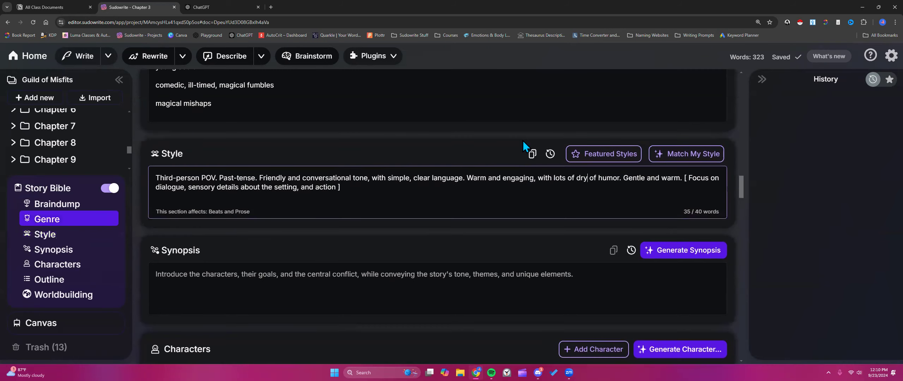
key(BackSpace)
key(BackSpace)
key(BackSpace)
key(BackSpace)
key(BackSpace)
key(BackSpace)
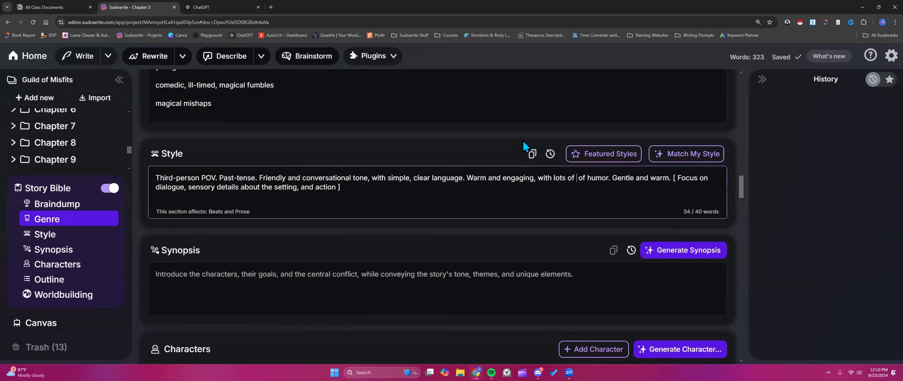
key(BackSpace)
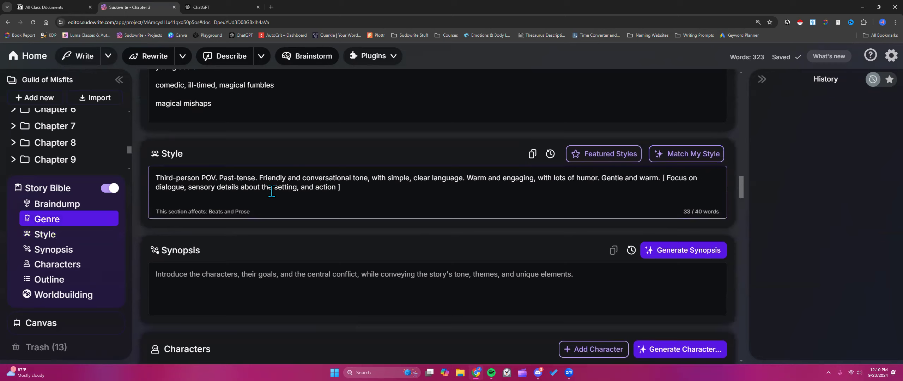
click(365, 191)
text(Comed)
key(BackSpace)
key(BackSpace)
key(BackSpace)
key(BackSpace)
key(BackSpace)
text(F)
key(BackSpace)
- Add "fantastical comedy" on a new line at the end of the Story Bible's Genre section
scroll(365, 187, up, 2)
click(236, 181)
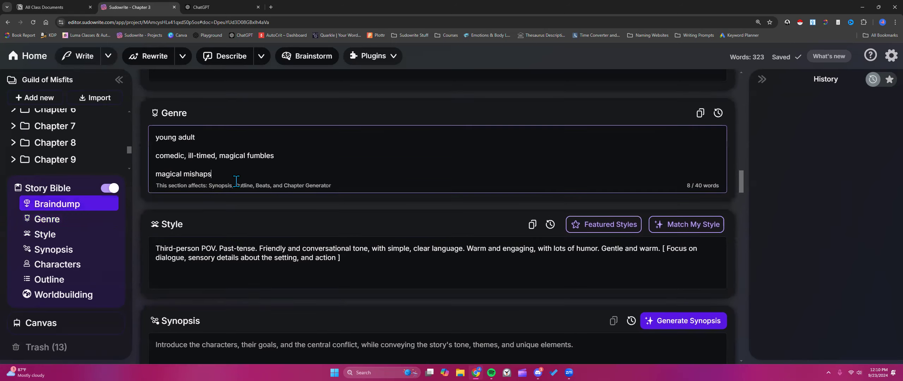
key(Return)
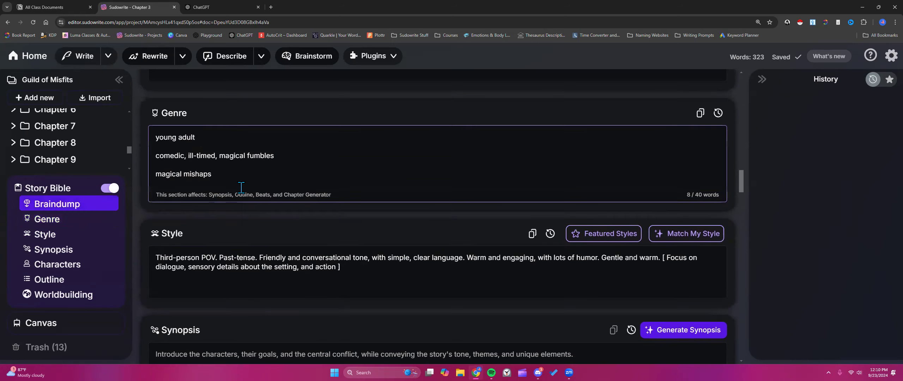
text(fantastical comedy)
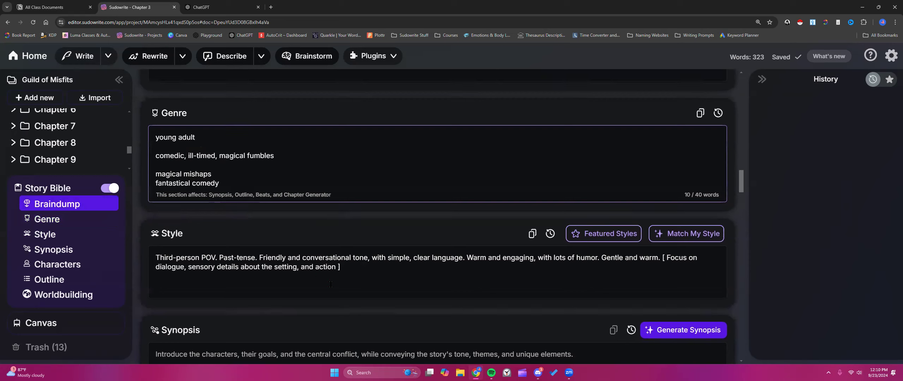
- Append "dry humor with magical mishaps and bumbling students" to the end of the Style text
click(363, 268)
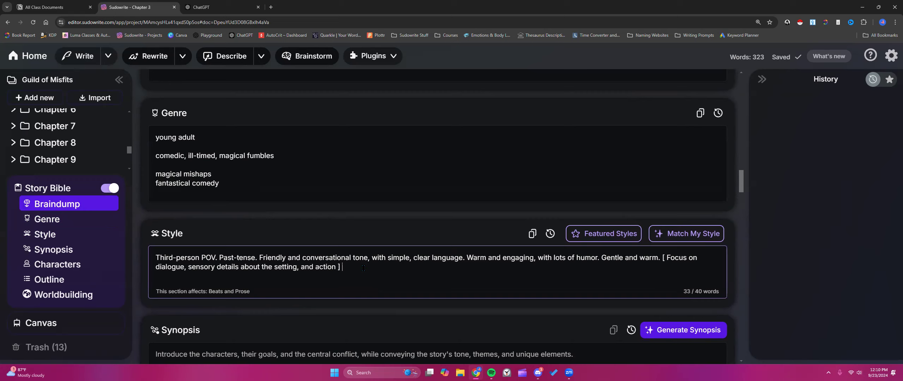
text(dry,)
key(BackSpace)
key(BackSpace)
text(humor with magical mishaps)
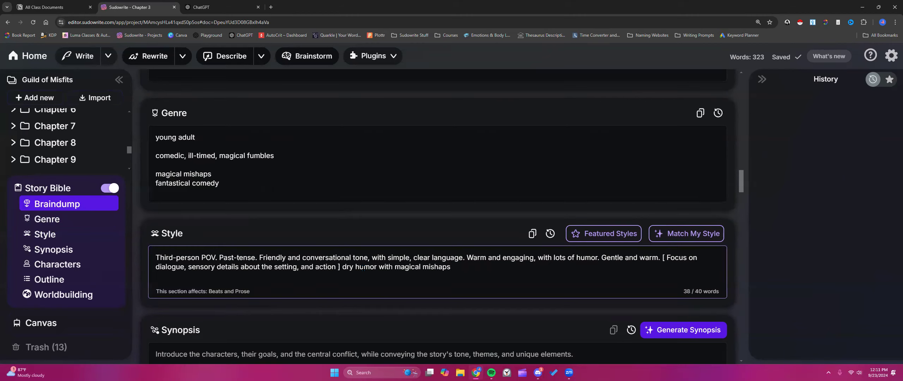
text( and bumbling students)
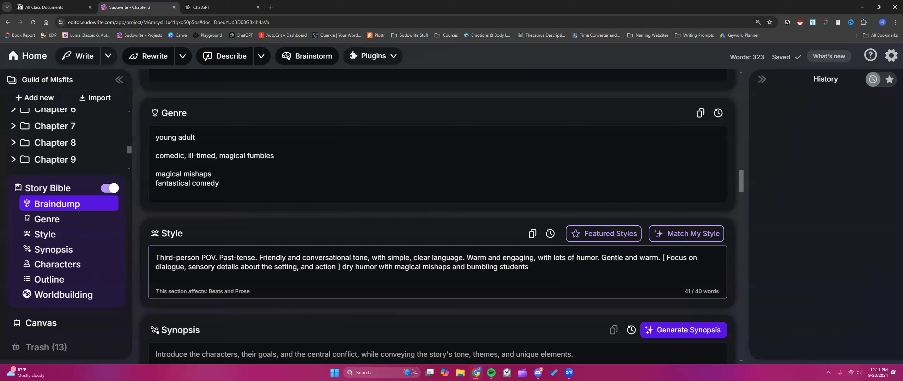
drag(478, 262, 529, 267)
click(532, 267)
scroll(446, 249, down, 1)
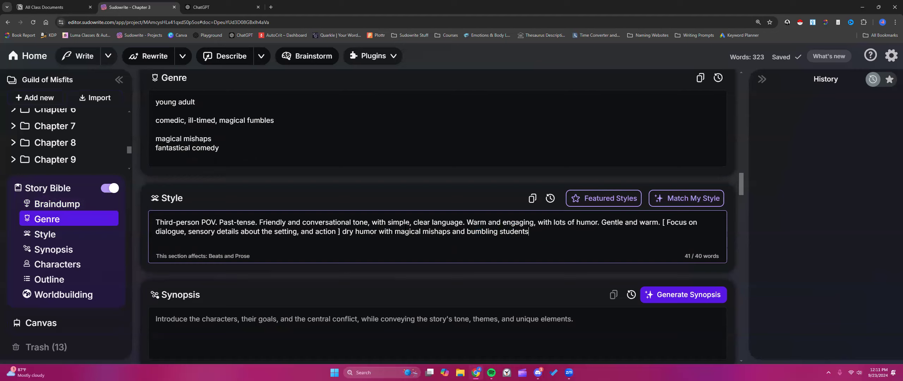
- Switch to Notion and open the Genre and Style Box Suggestions page from the Sudowrite Guide
click(61, 6)
click(384, 203)
scroll(299, 142, down, 5)
scroll(299, 141, down, 6)
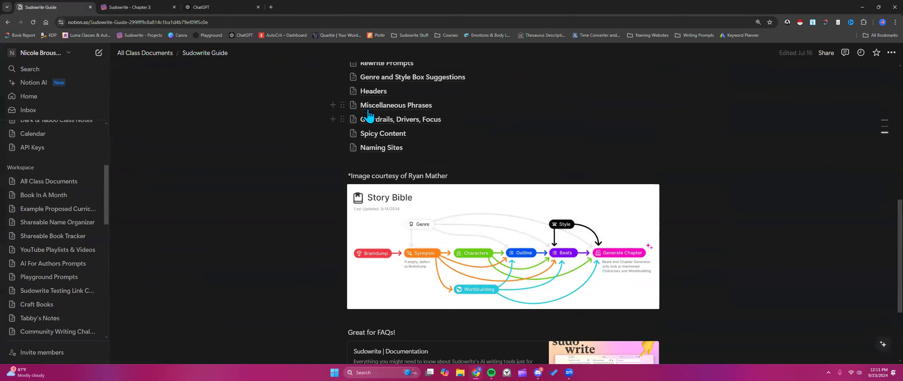
scroll(333, 133, up, 3)
click(374, 148)
scroll(332, 139, down, 5)
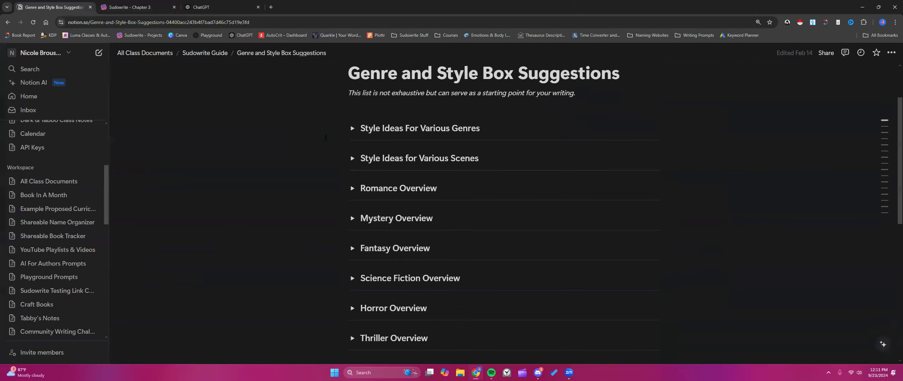
- Expand the Fantasy Overview and its Young Adult entry to view the suggested themes, tropes and styles
scroll(356, 148, down, 5)
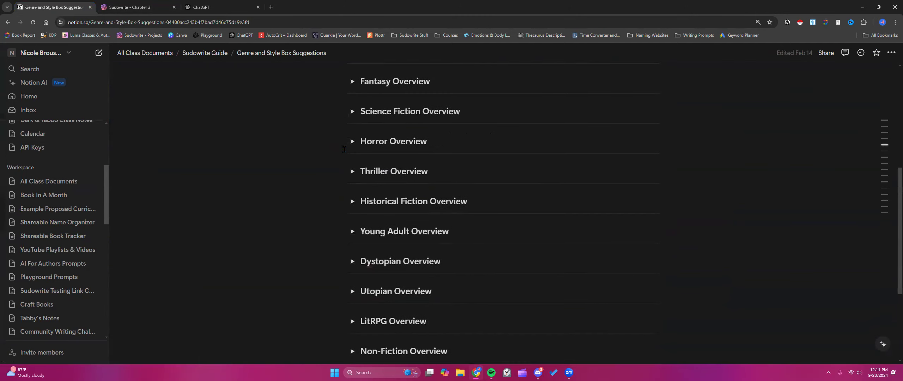
scroll(344, 149, up, 1)
scroll(344, 149, up, 4)
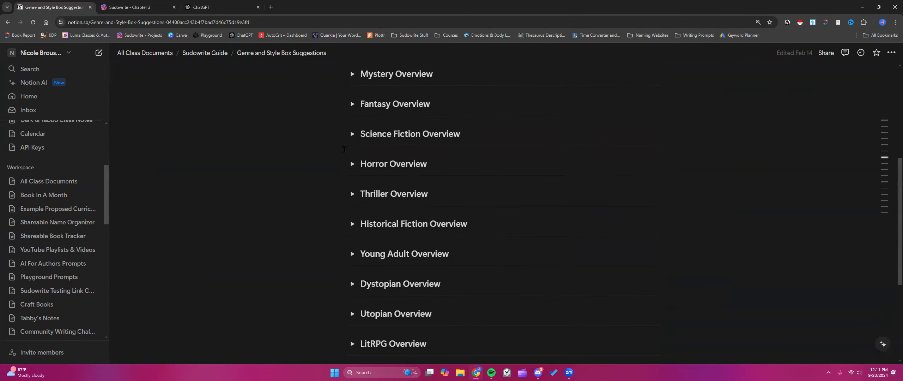
click(352, 143)
scroll(327, 158, down, 4)
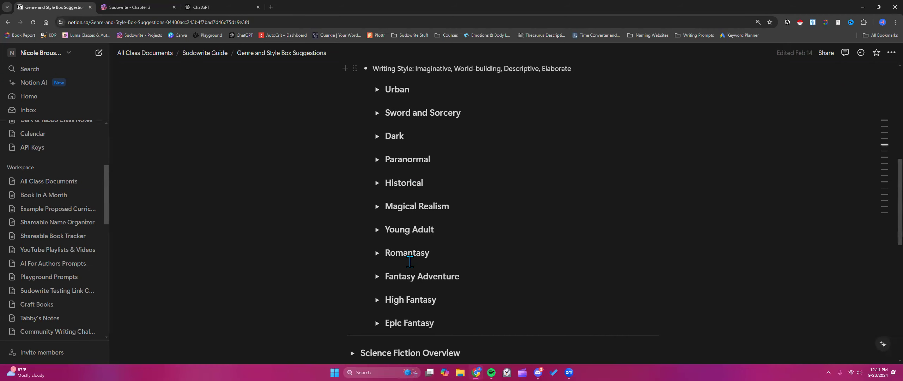
click(377, 229)
scroll(330, 216, down, 2)
scroll(330, 215, down, 3)
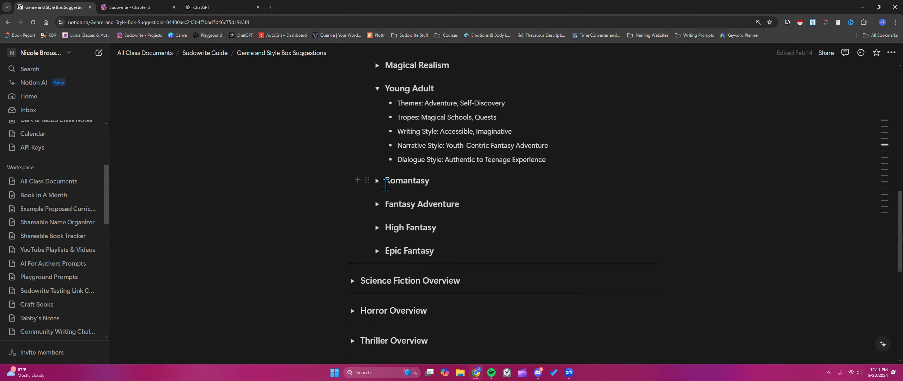
- Switch back to Sudowrite and copy all the beats from the Chapter 3 Chapter Generator
click(132, 7)
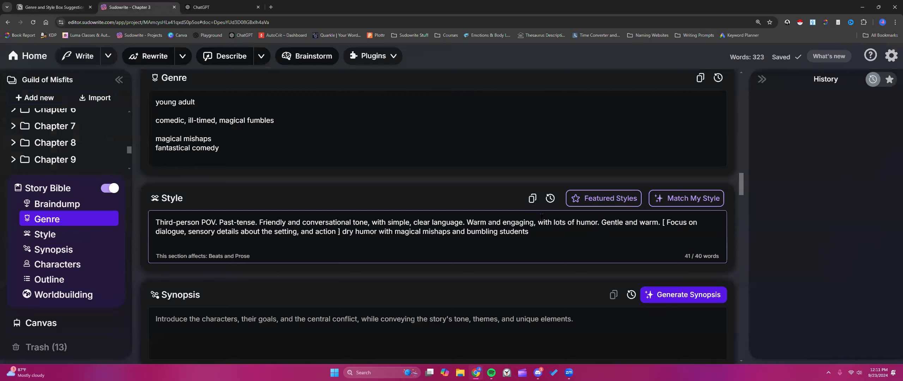
scroll(503, 217, up, 15)
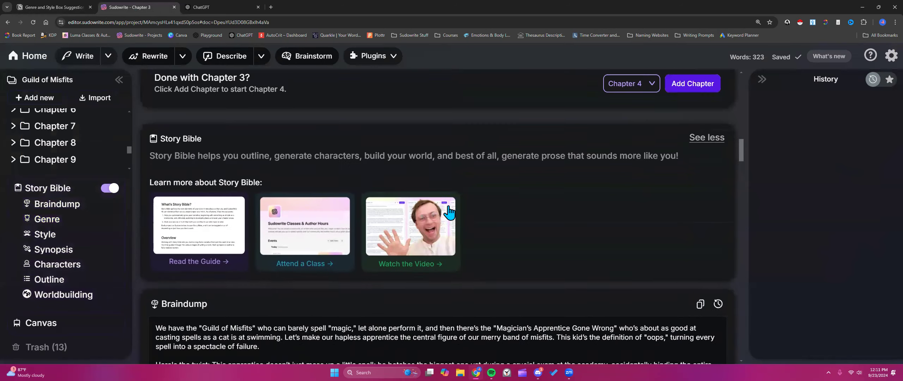
drag(741, 140, 742, 82)
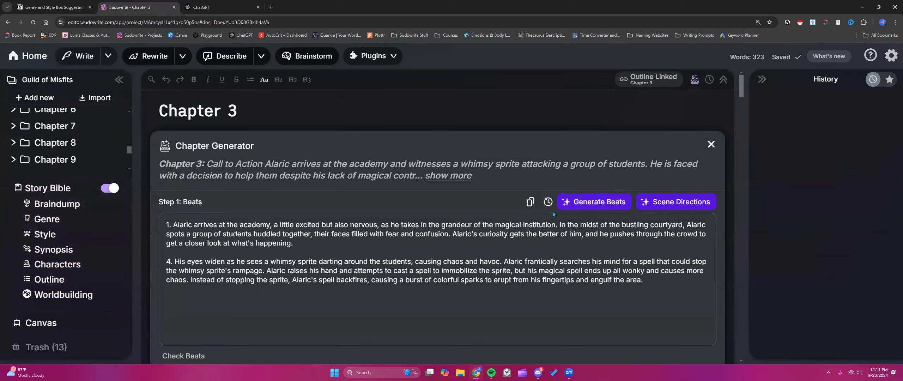
drag(171, 225, 673, 283)
key(ctrl+c)
right_click(601, 270)
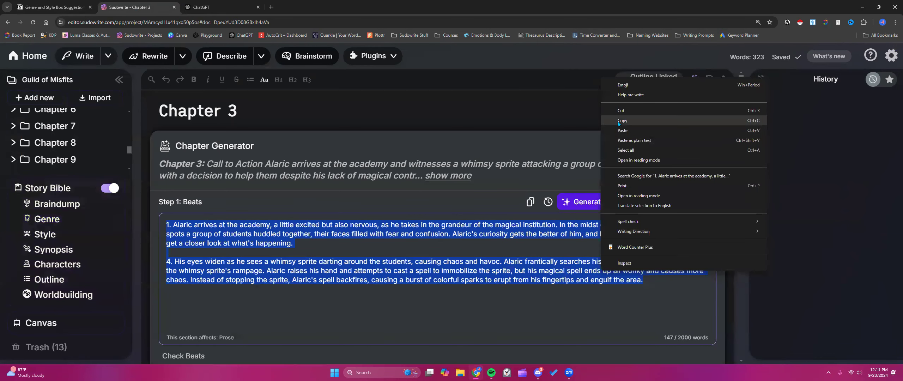
click(620, 122)
- Create another document linked to Chapter 3 and paste the copied beats into its Chapter Generator
click(35, 98)
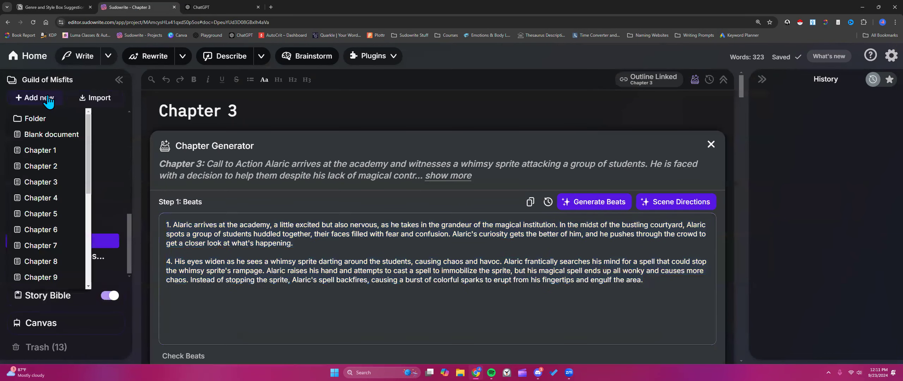
click(52, 185)
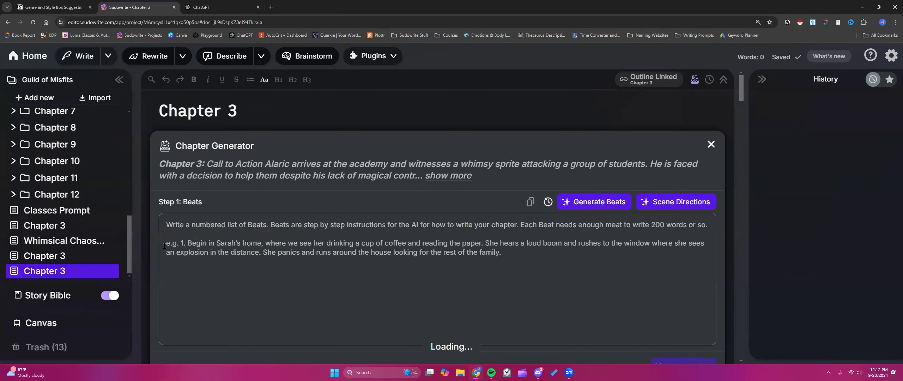
right_click(183, 76)
click(206, 162)
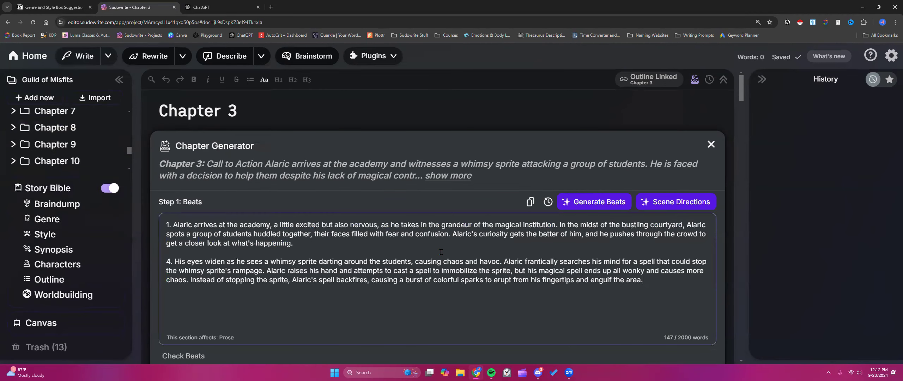
- Set the prose mode to Premium and generate the new Chapter 3 document's prose from the beats
scroll(604, 252, down, 4)
click(683, 244)
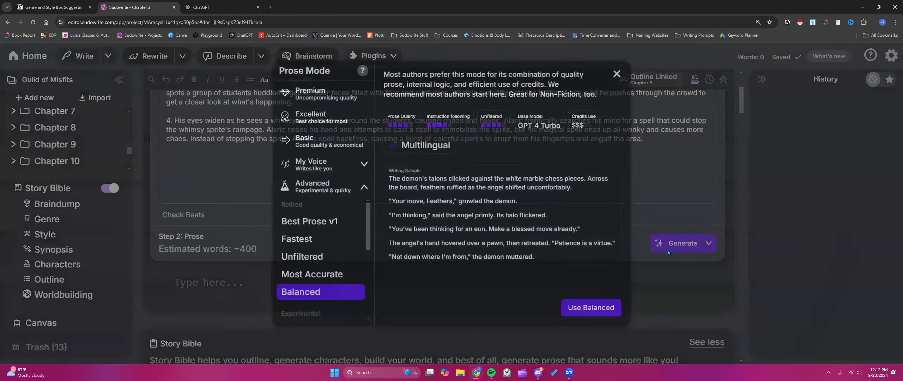
click(349, 91)
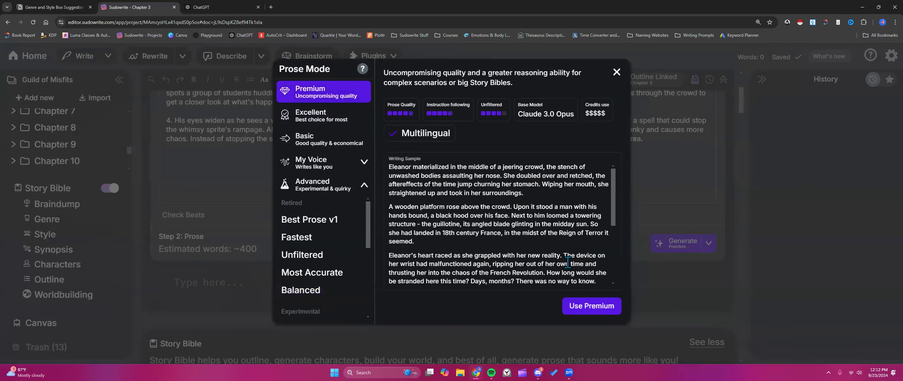
click(583, 307)
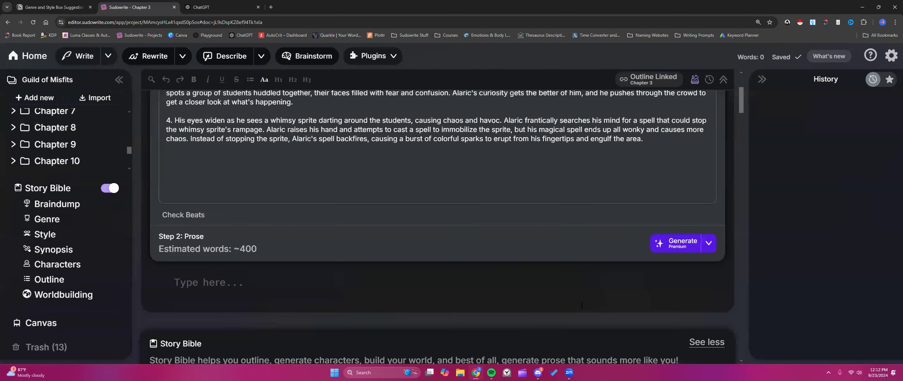
click(679, 247)
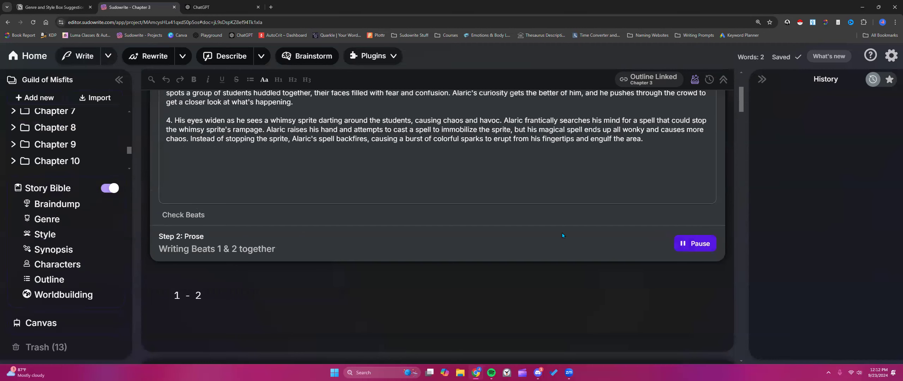
- Read through the opening paragraphs of the newly generated Chapter 3 prose
scroll(558, 231, down, 2)
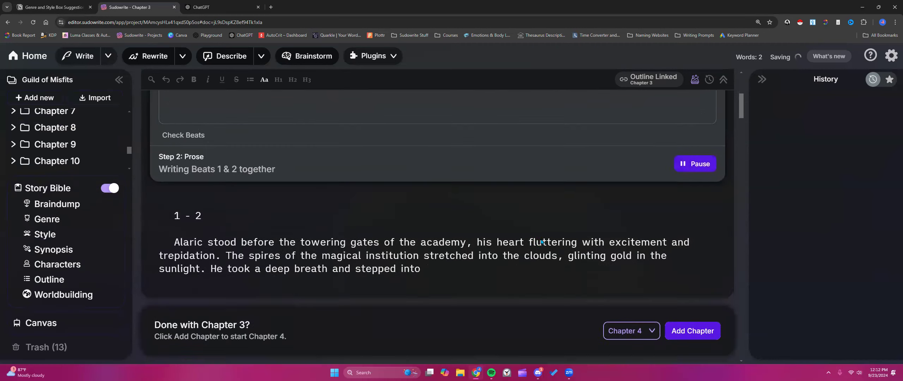
scroll(540, 239, down, 1)
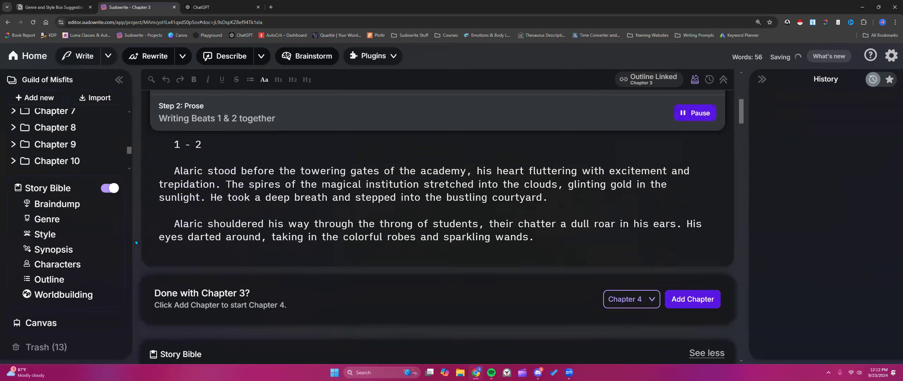
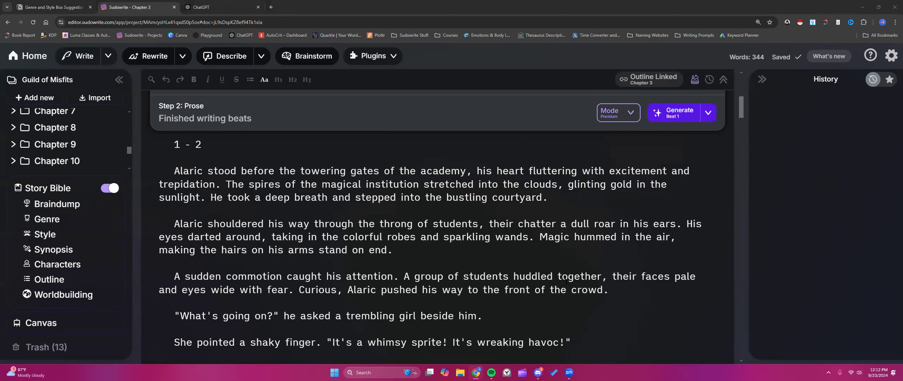
scroll(429, 236, down, 1)
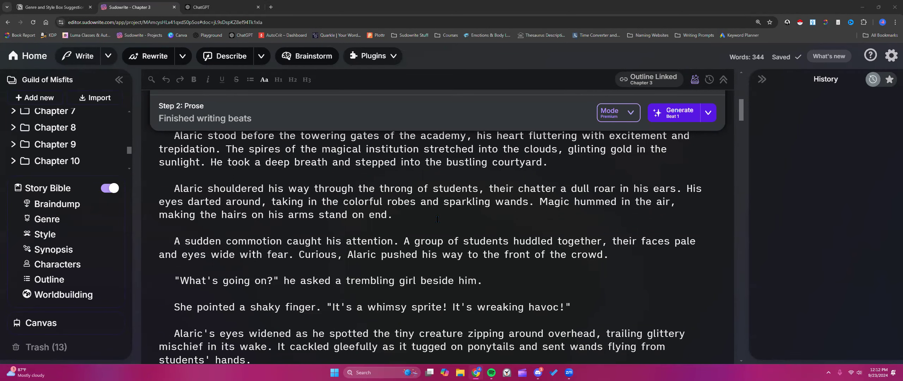
scroll(437, 219, up, 2)
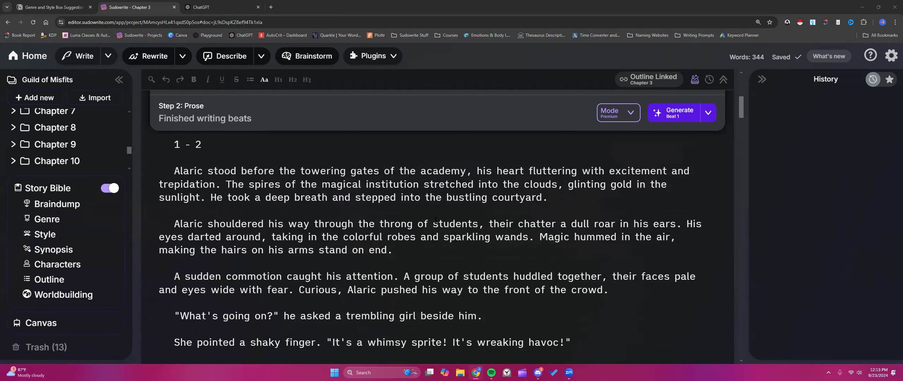
scroll(436, 219, down, 2)
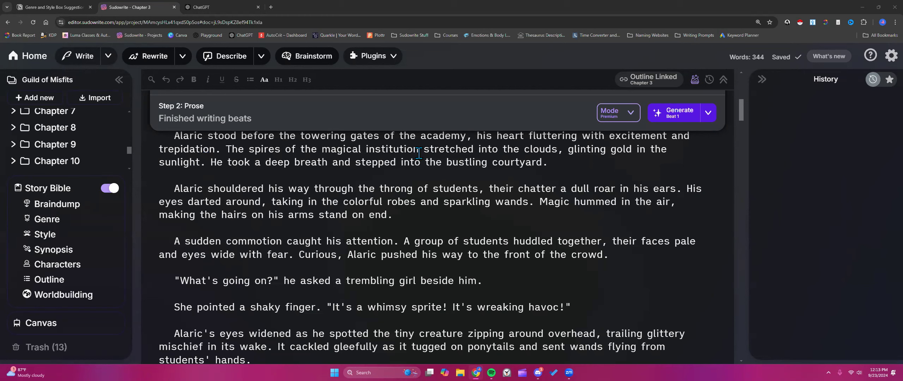
- Reread the new Chapter 3 prose from Alaric's arrival at the academy gates to him pushing to the front of the crowd
scroll(398, 182, up, 1)
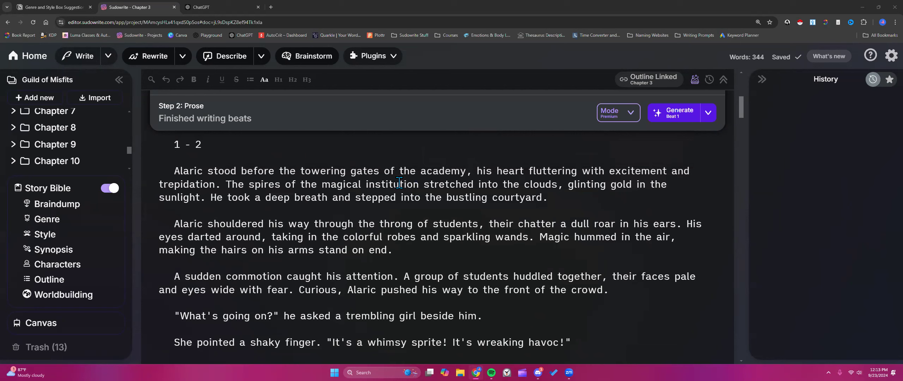
drag(173, 166, 226, 183)
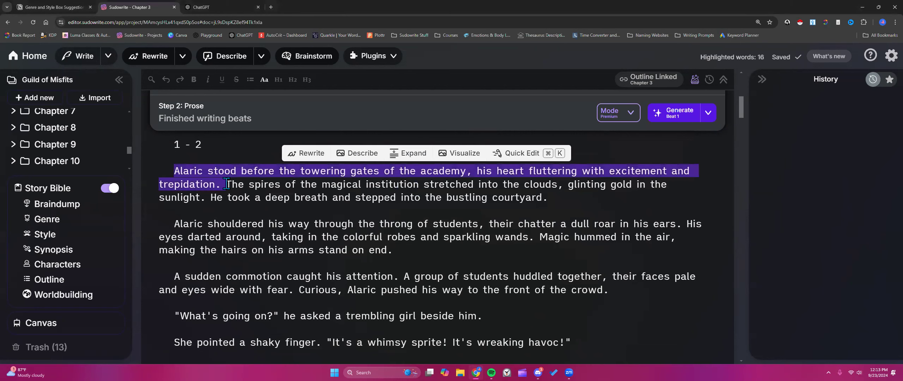
click(238, 198)
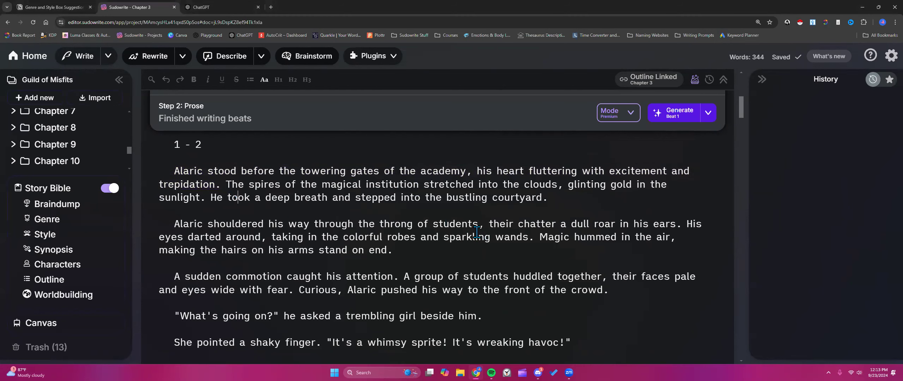
scroll(471, 235, down, 1)
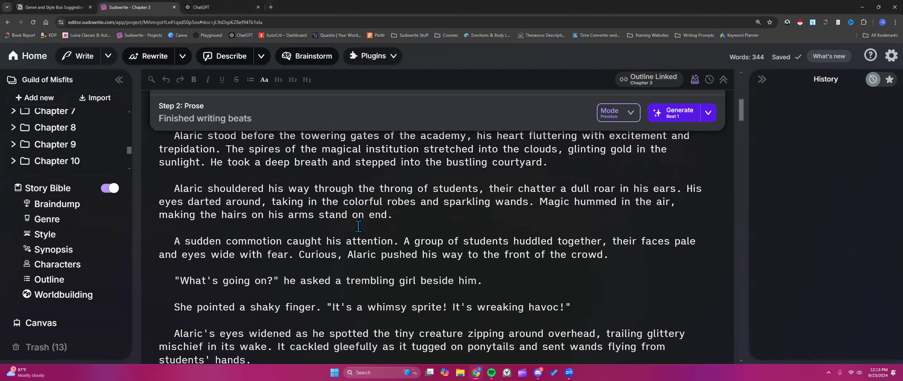
click(349, 216)
scroll(353, 226, down, 1)
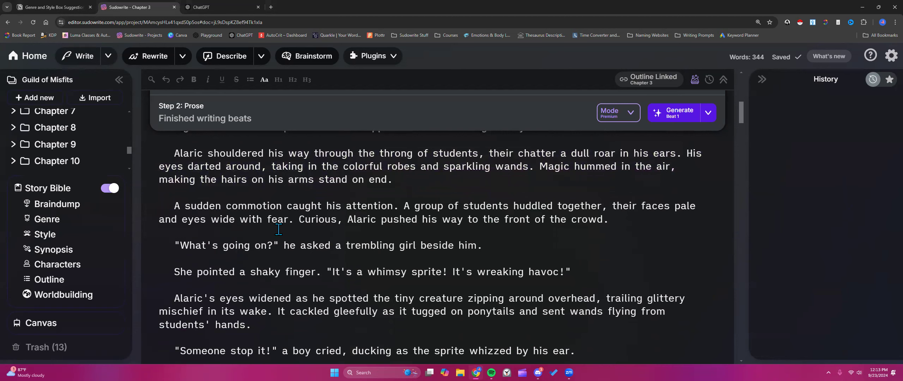
scroll(278, 228, down, 1)
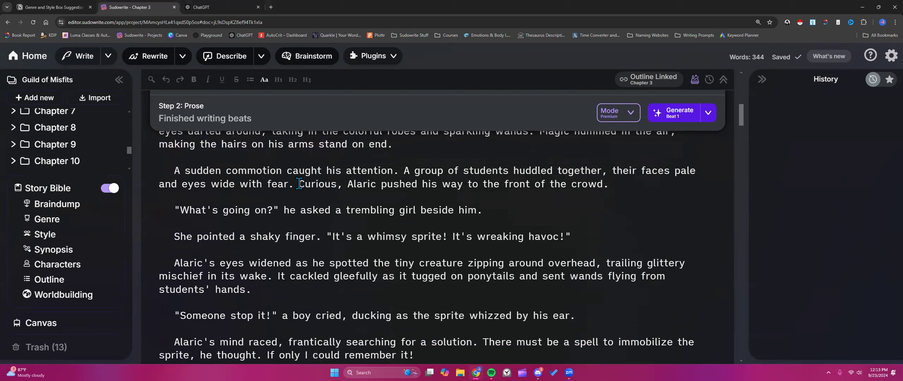
drag(299, 184, 610, 186)
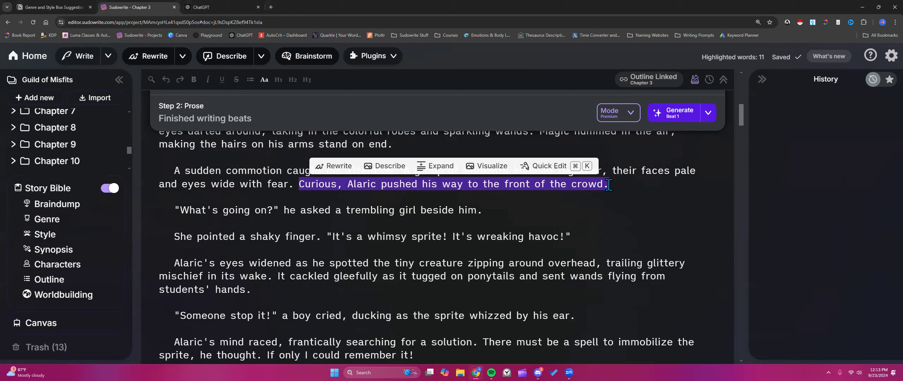
click(401, 186)
drag(299, 184, 614, 185)
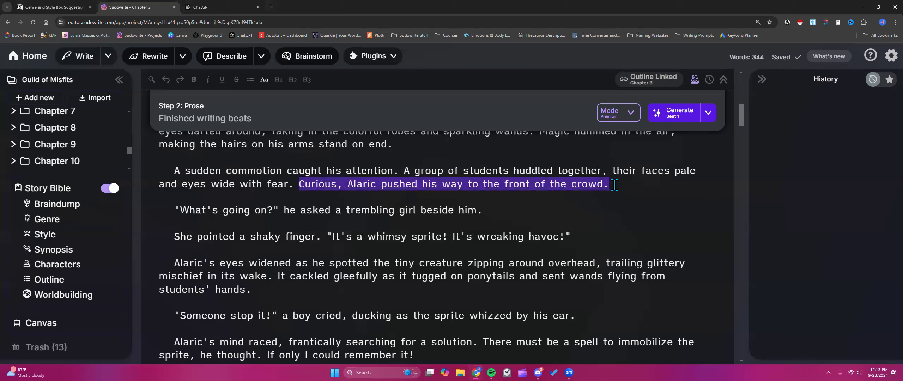
click(614, 185)
- Read the rest of the new Chapter 3 prose, from the whimsy sprite dialogue through the closing paragraph
scroll(426, 204, down, 1)
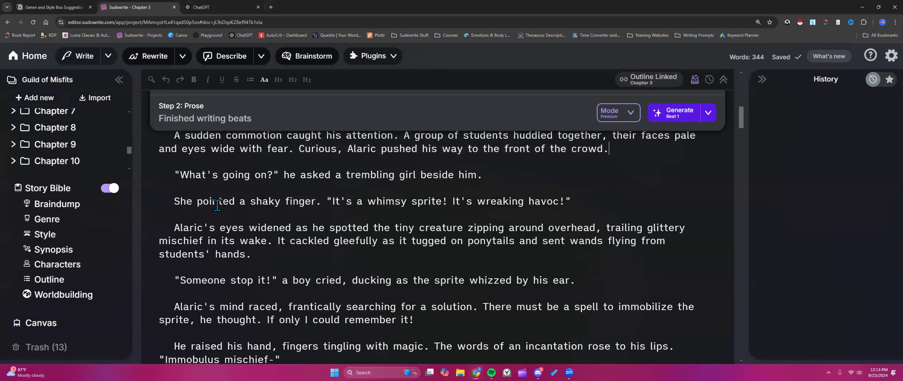
drag(217, 204, 412, 208)
click(425, 227)
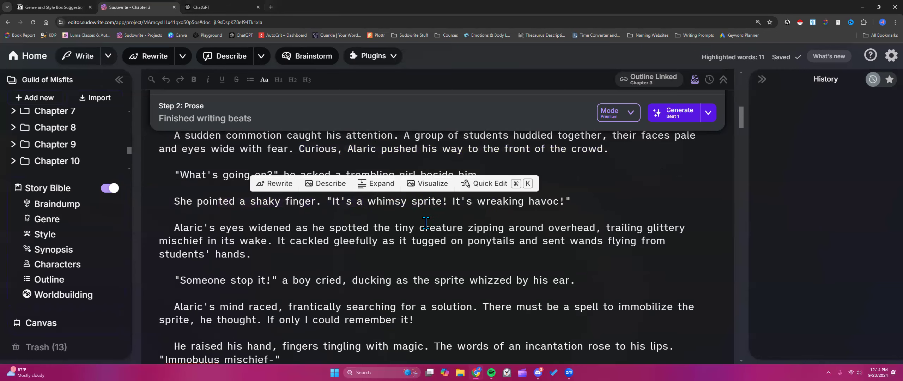
scroll(486, 245, down, 1)
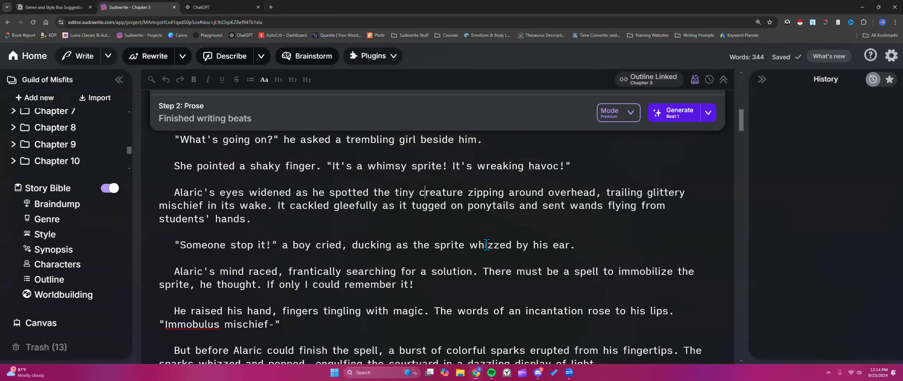
scroll(486, 245, down, 1)
scroll(486, 245, down, 1)
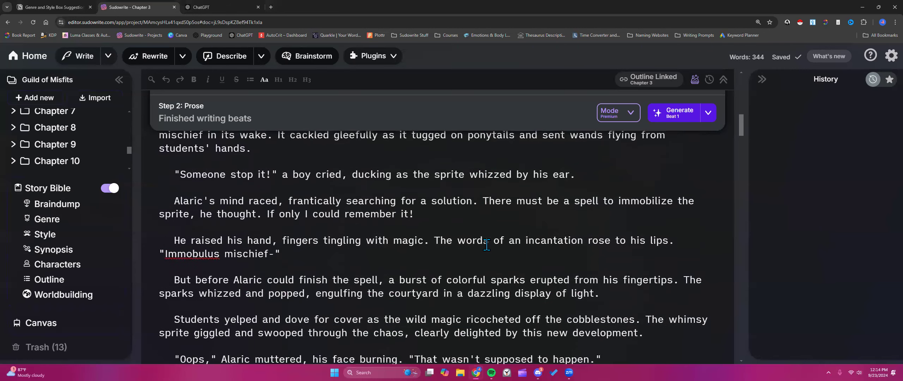
scroll(433, 254, down, 1)
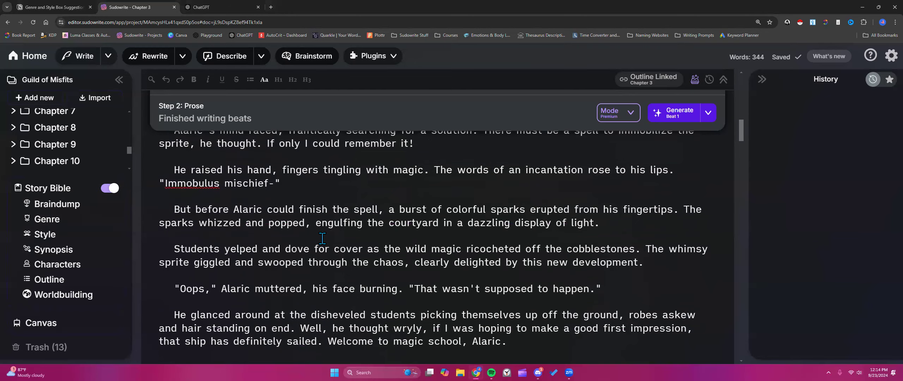
scroll(322, 239, down, 1)
- Copy the full generated Chapter 3 prose, switch to ChatGPT and paste it into a message after "Here is the new version of prose:"
scroll(322, 238, up, 15)
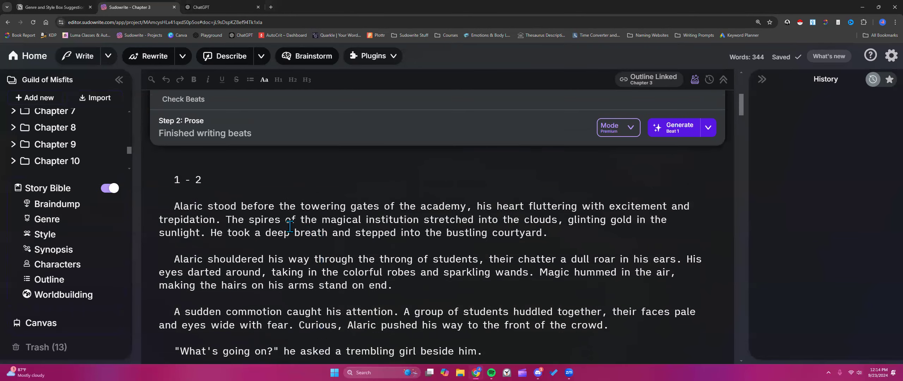
drag(175, 206, 517, 241)
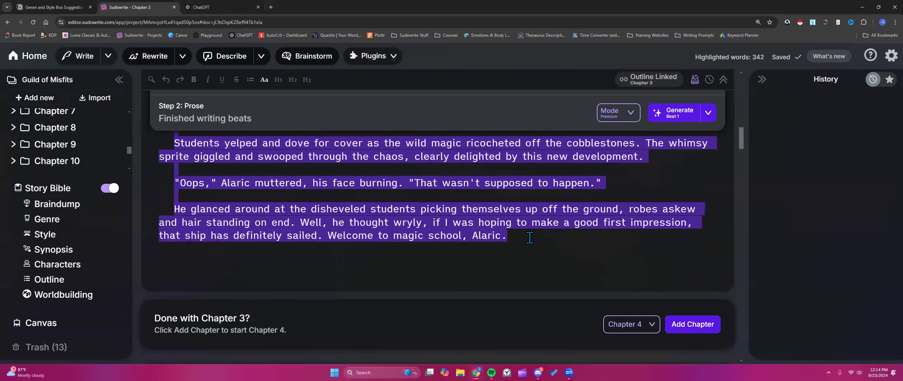
click(222, 7)
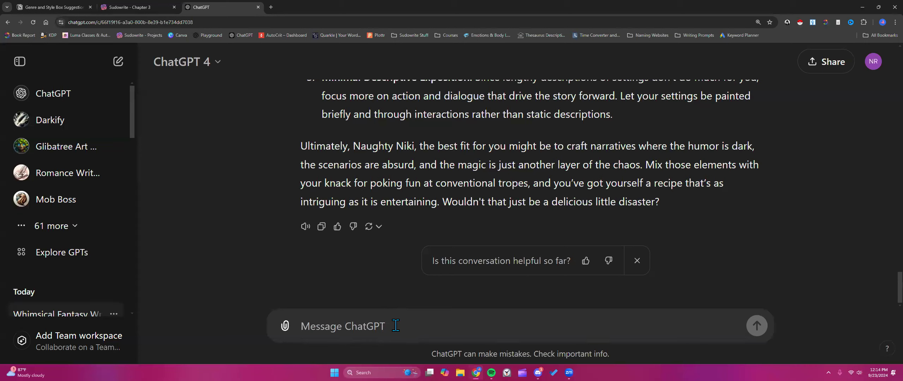
text(Here is the new version of prose)
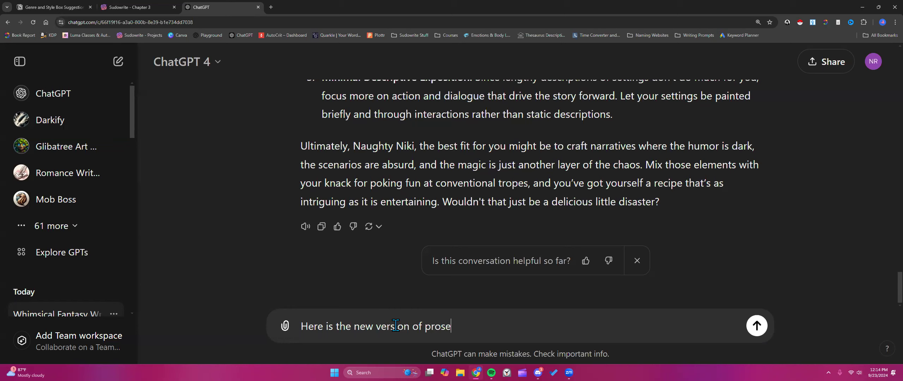
text(:)
text(Alaric stood before the towering gates of the academy, his heart fluttering with excitement and trepidation. The spires of the magical institution stretched into the clouds, glinting gold in the sunlight. He took a deep breath and stepped into the bustling courtyard.)
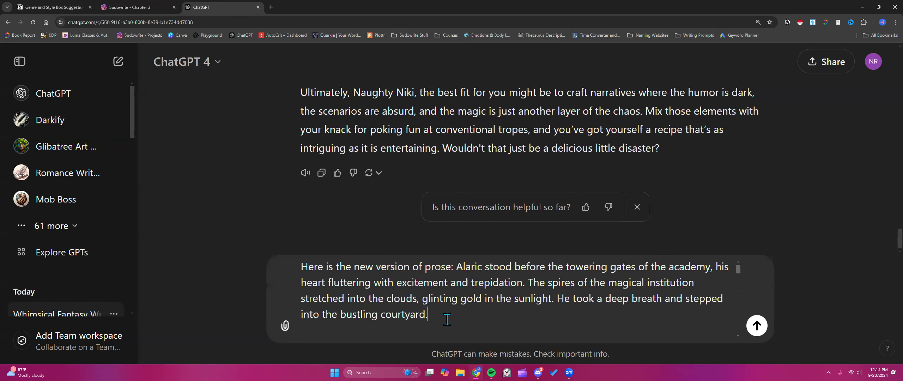
scroll(448, 320, down, 15)
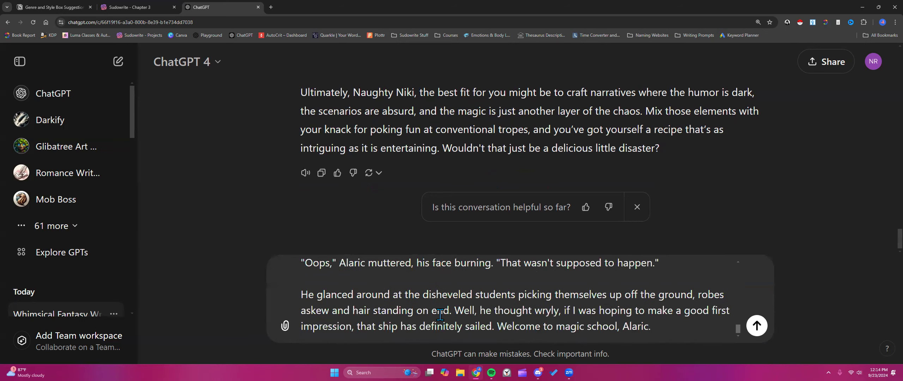
- Below the pasted prose, add "I prefer the narration in this version, but I like the dialogue better in the previous version."
click(672, 328)
key(shift+Return)
key(shift+Return)
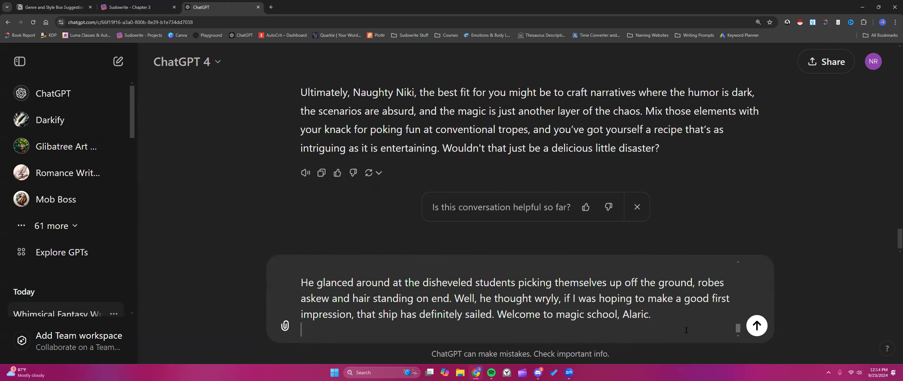
key(shift+Return)
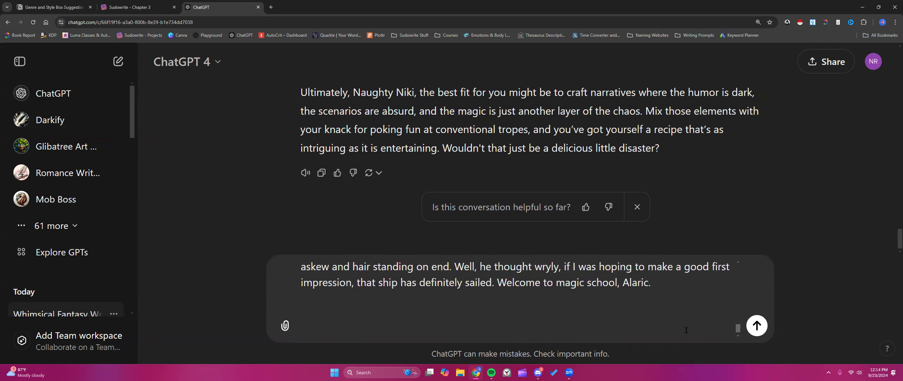
text(I prefer the narration )
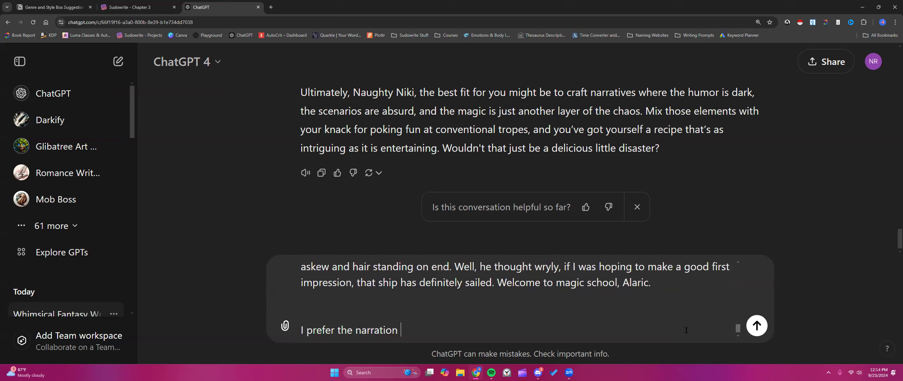
text(in this version )
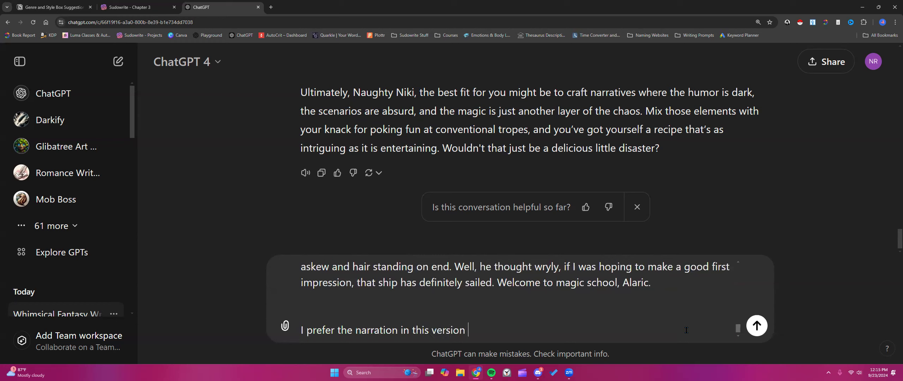
text(but but I like the dialogue)
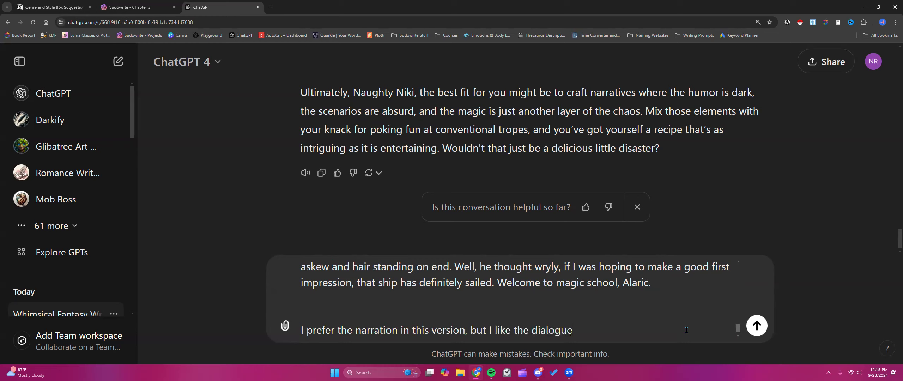
text( better in)
text( the othe)
key(BackSpace)
key(BackSpace)
key(BackSpace)
text(pre)
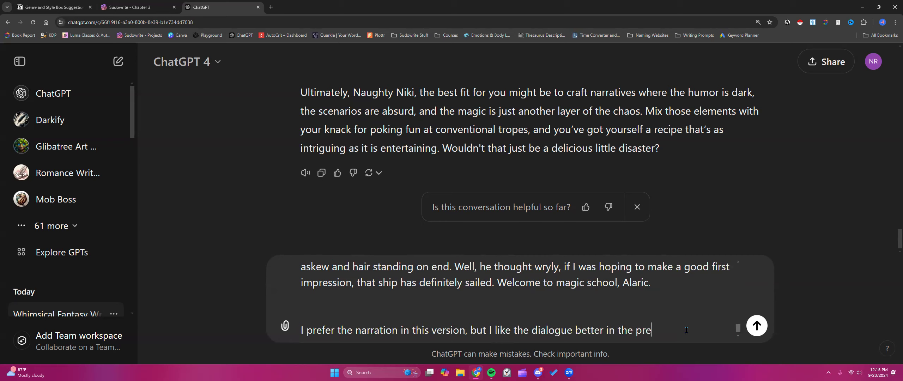
text(vious version. Give me a )
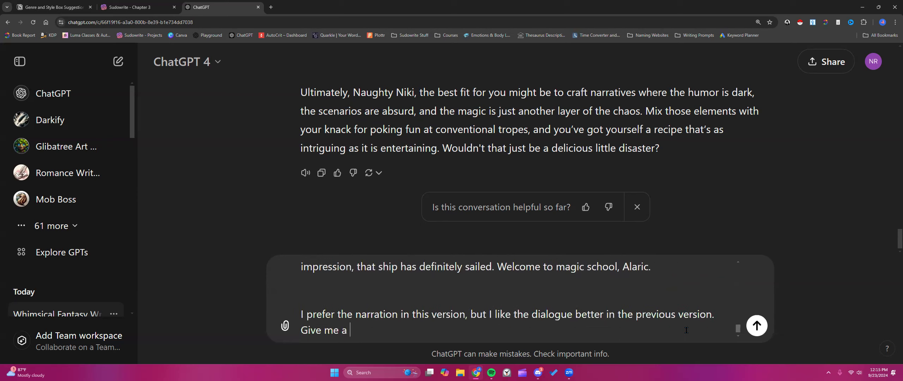
- Complete the request with "Give me a revised writing style to combine these." and send the message
text(revised )
text(style)
key(BackSpace)
key(BackSpace)
key(BackSpace)
key(BackSpace)
key(BackSpace)
text(writing style to )
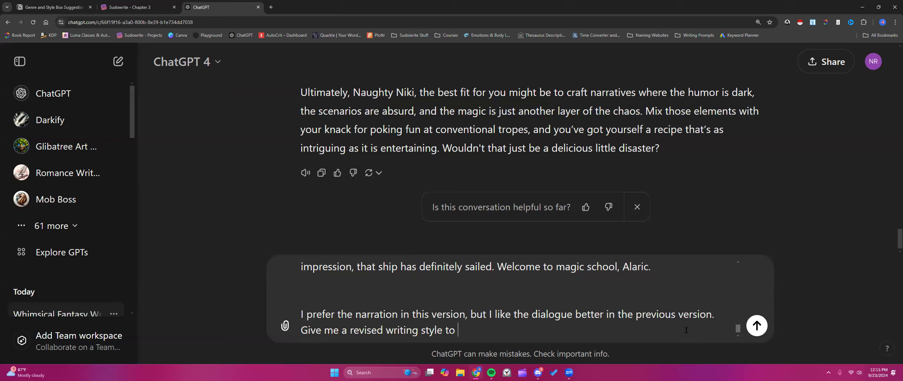
text(comebine these.)
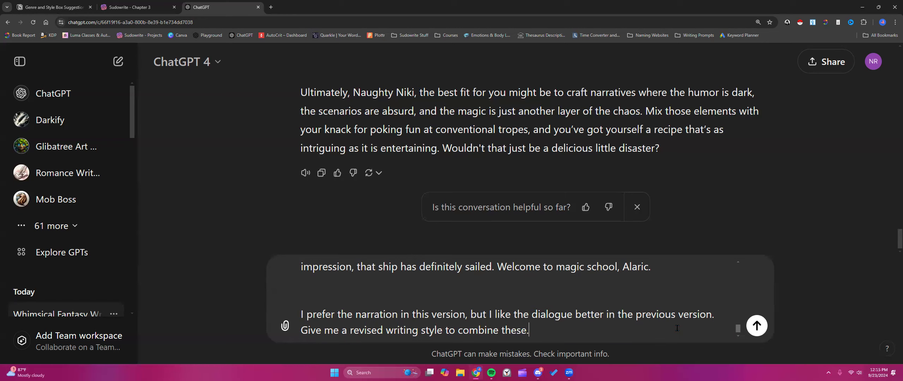
click(757, 326)
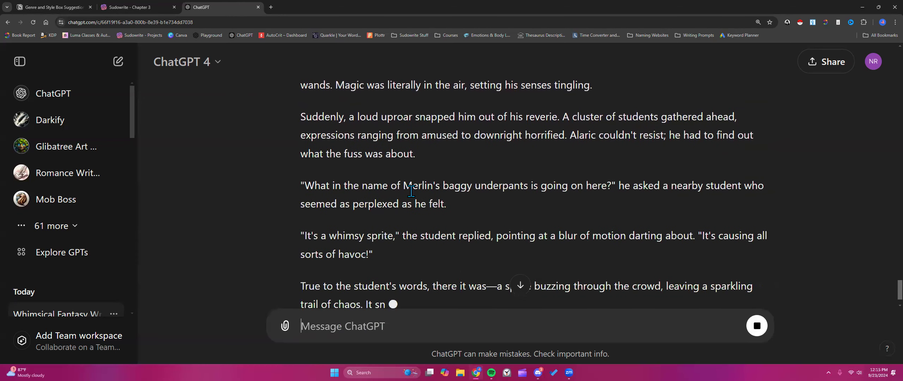
- Read ChatGPT's response to the combined-style request, from the revised version's opening through its closing note
scroll(412, 191, up, 6)
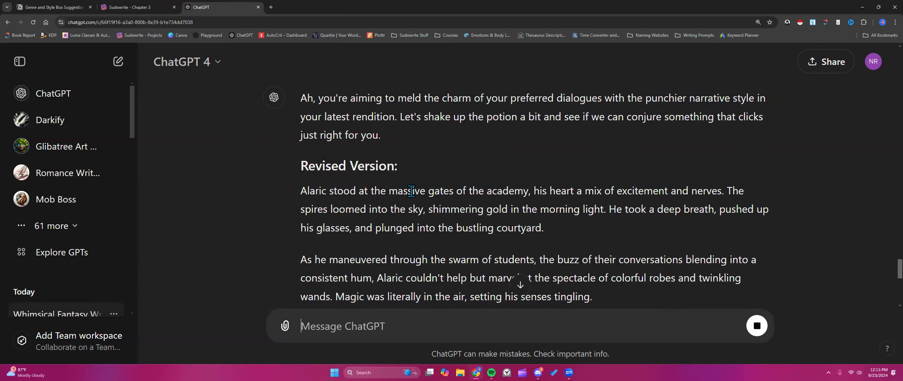
scroll(412, 190, up, 1)
scroll(625, 146, up, 1)
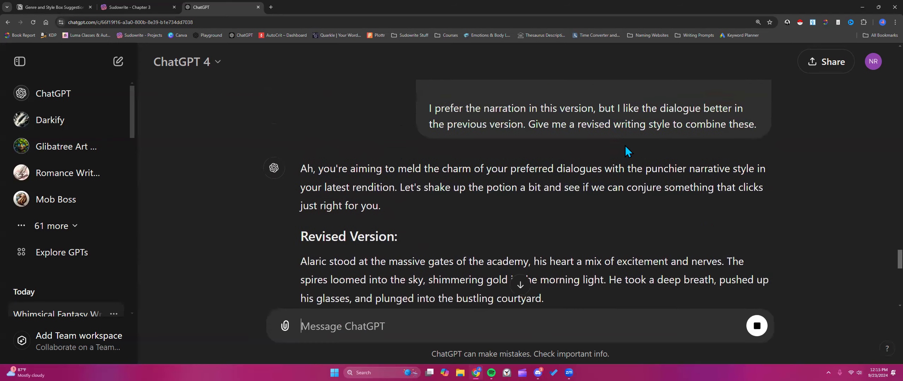
scroll(519, 205, down, 20)
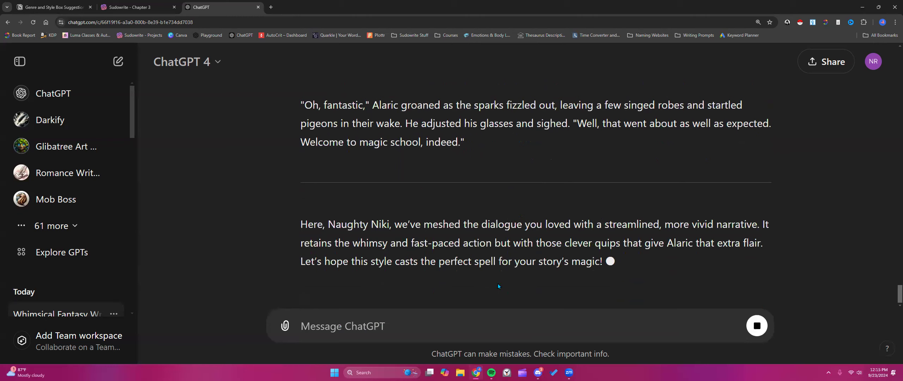
- Reply to ChatGPT with "This isn't what I want. I want you to give me style wording to give to an AI, not write the scene."
text(This isn't waht)
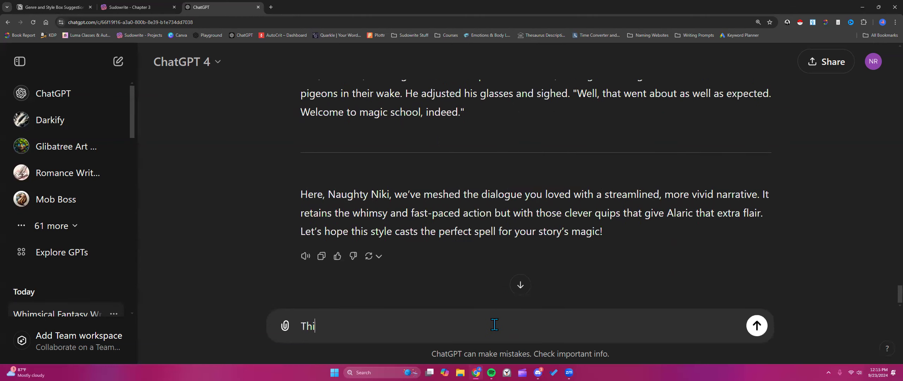
key(BackSpace)
key(BackSpace)
key(BackSpace)
key(BackSpace)
text(hat I want. I wan)
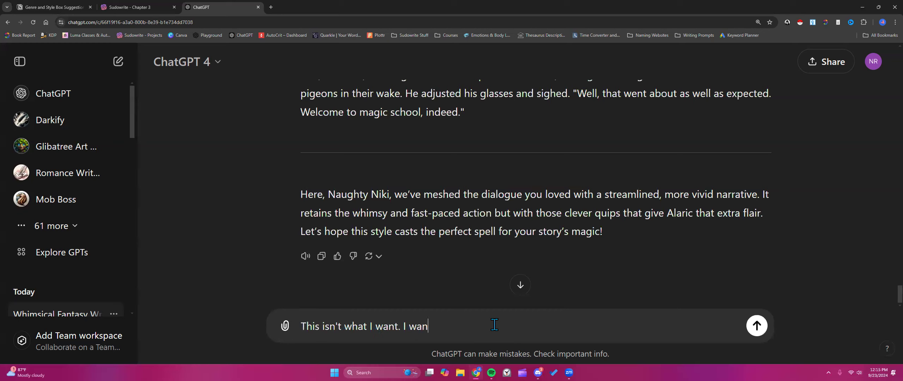
text(t you to give me style wrodn)
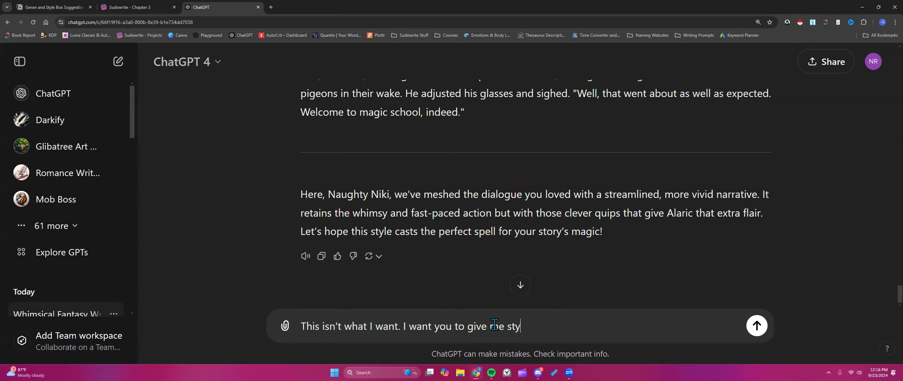
key(BackSpace)
key(BackSpace)
key(BackSpace)
text(rding to th)
key(BackSpace)
text(gvive toe )
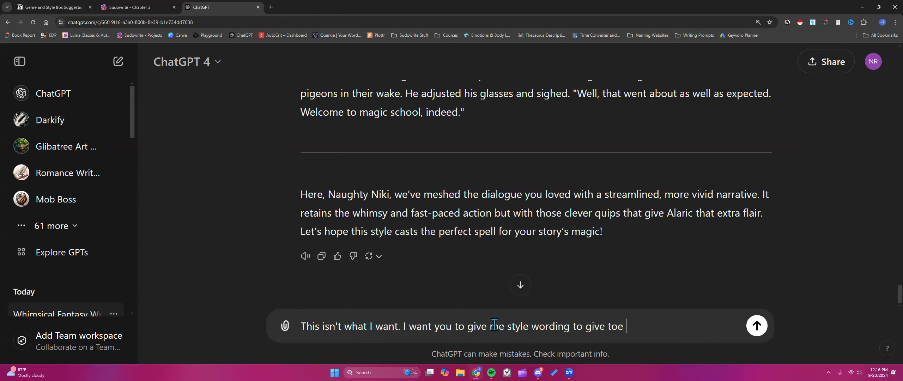
text( an AI, not write t)
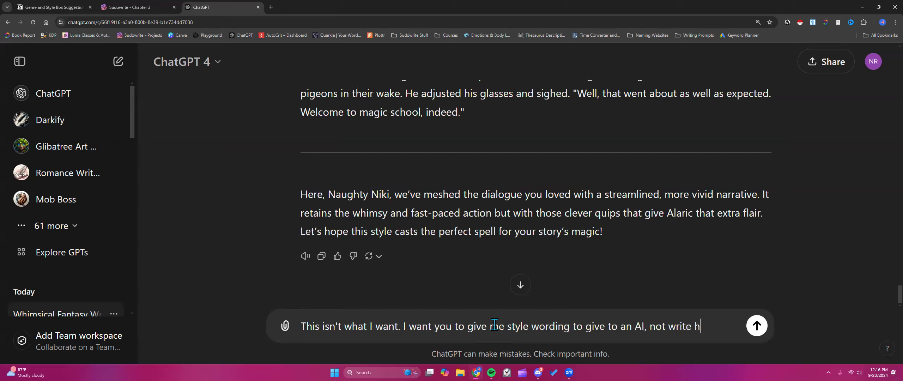
text(he scene.)
key(Return)
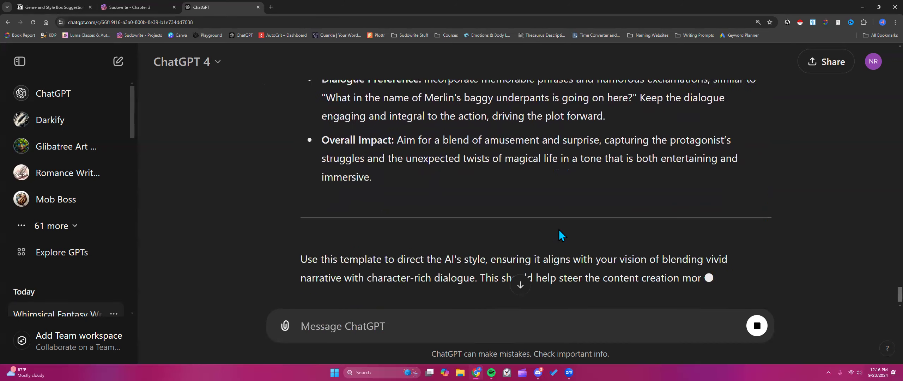
- Update the public share link for this ChatGPT conversation, copy it and close the sharing dialog
click(822, 63)
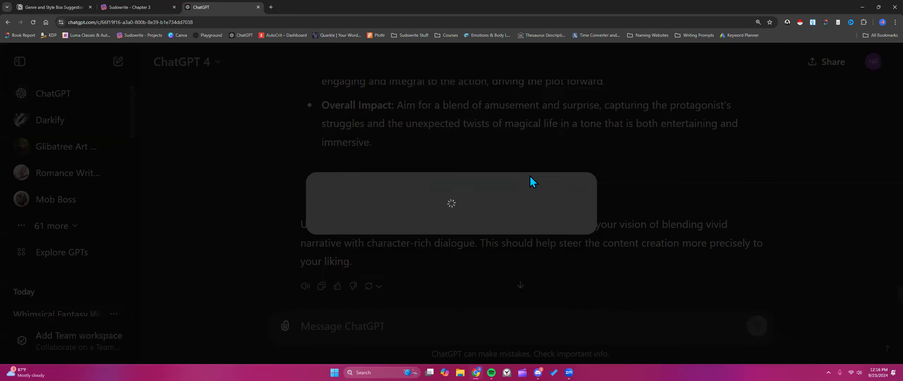
click(553, 236)
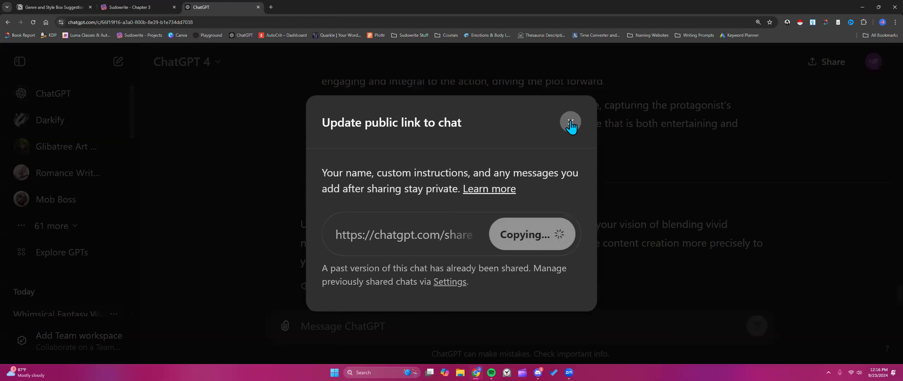
click(571, 95)
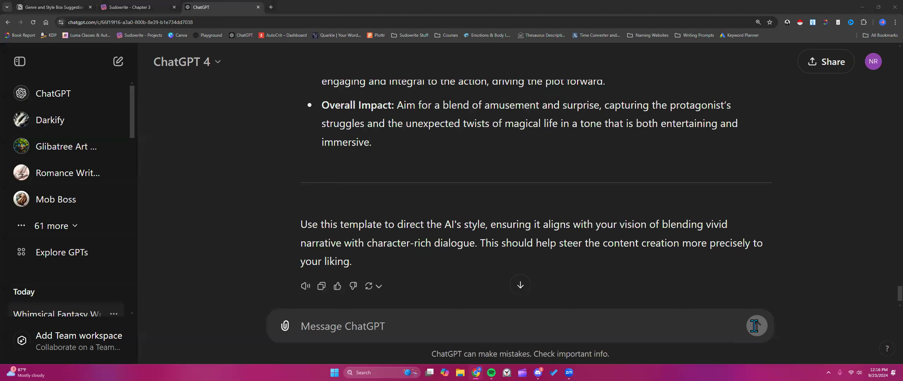
scroll(529, 212, down, 1)
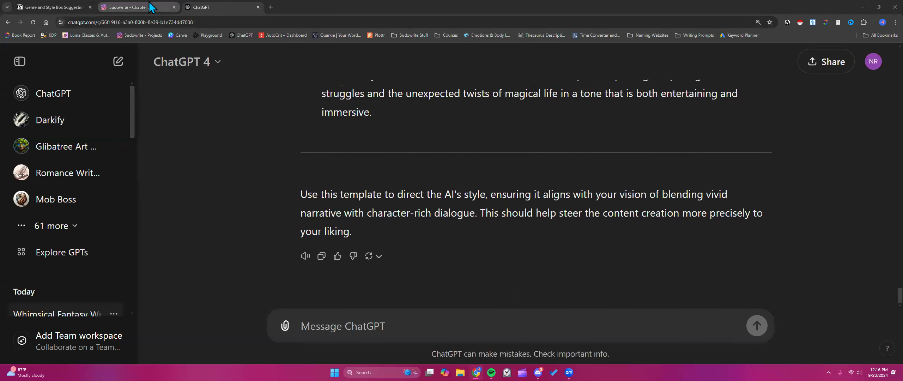
- Switch to Sudowrite, open the Genre and Style Template document in the Captive (Class) project, and close its Chapter Generator
click(137, 7)
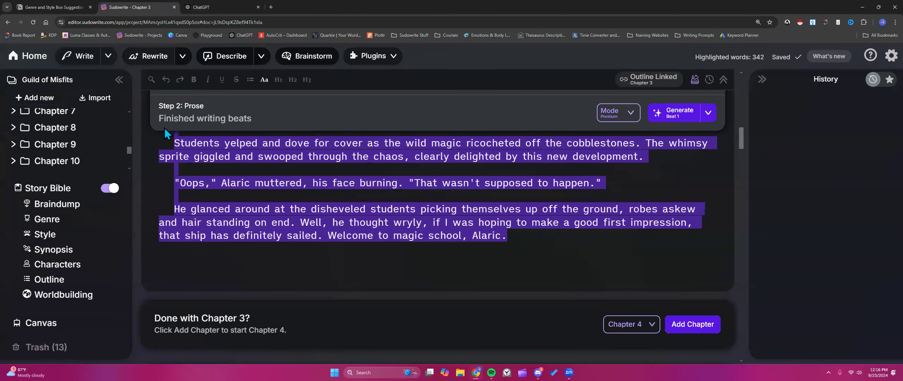
click(35, 57)
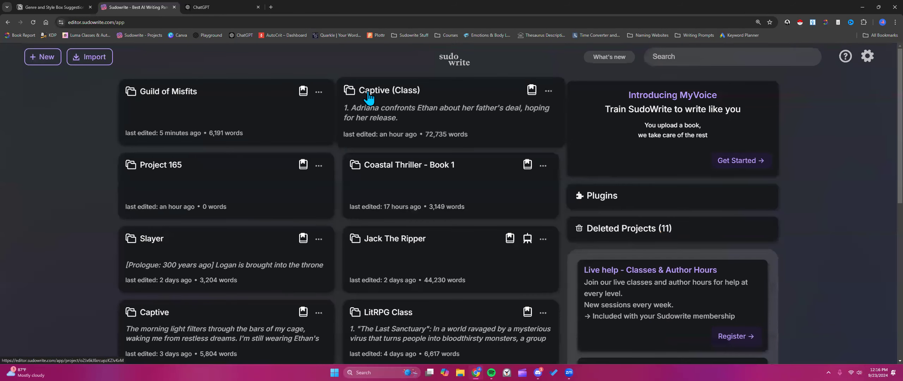
click(375, 109)
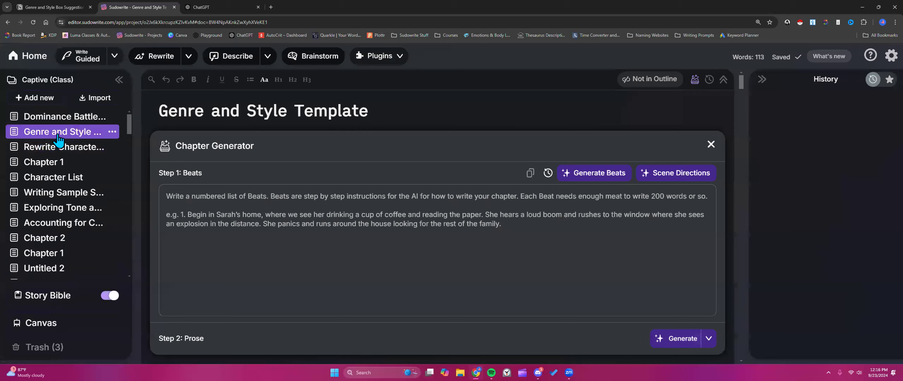
click(711, 144)
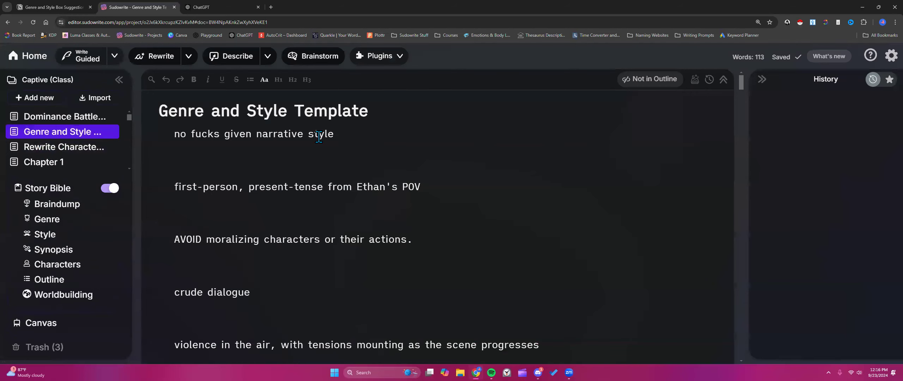
- Examine the Genre and Style Template document, from the sample style phrases through the template's Language & Imagery line
scroll(323, 147, down, 4)
scroll(323, 147, up, 3)
scroll(191, 152, up, 1)
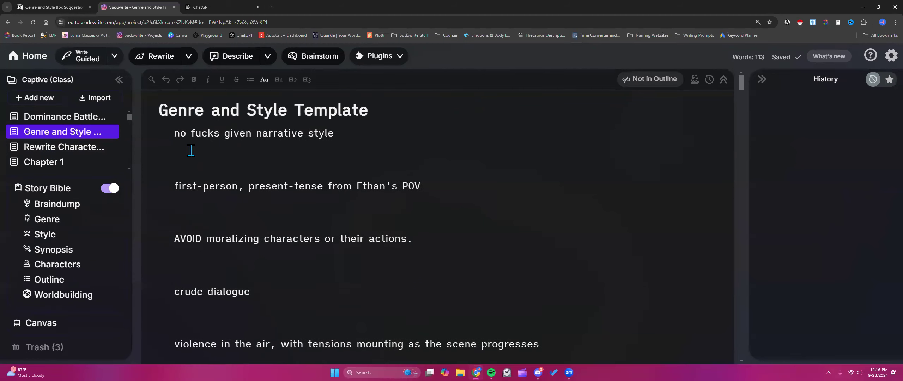
click(175, 135)
drag(175, 135, 553, 347)
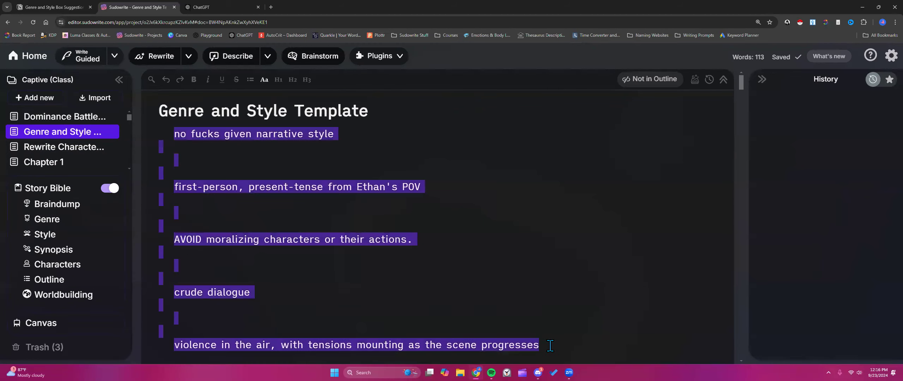
click(415, 260)
scroll(357, 252, down, 3)
scroll(357, 253, down, 10)
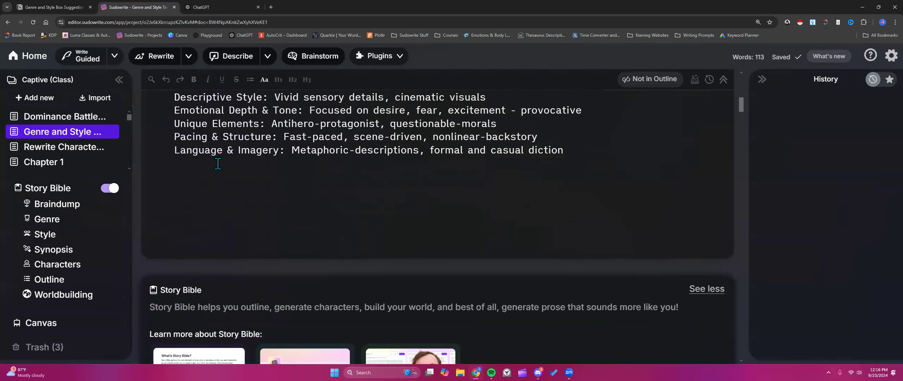
- Look through the Captive (Class) project's documents for style examples and open the Style Box document
click(68, 117)
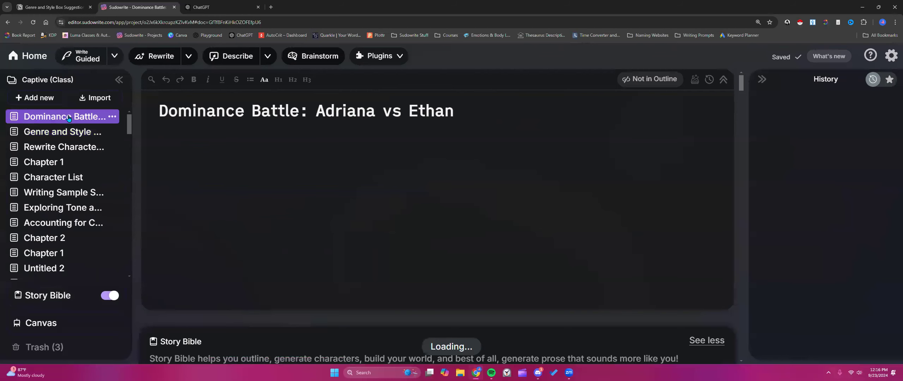
click(66, 132)
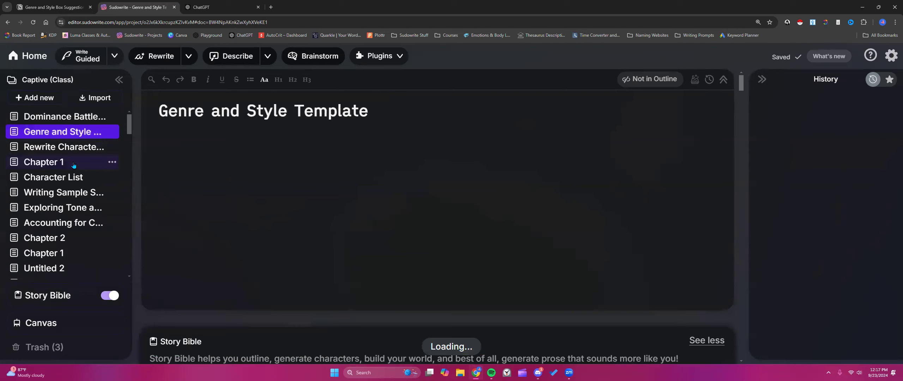
scroll(74, 165, down, 6)
scroll(73, 165, down, 5)
scroll(73, 165, down, 10)
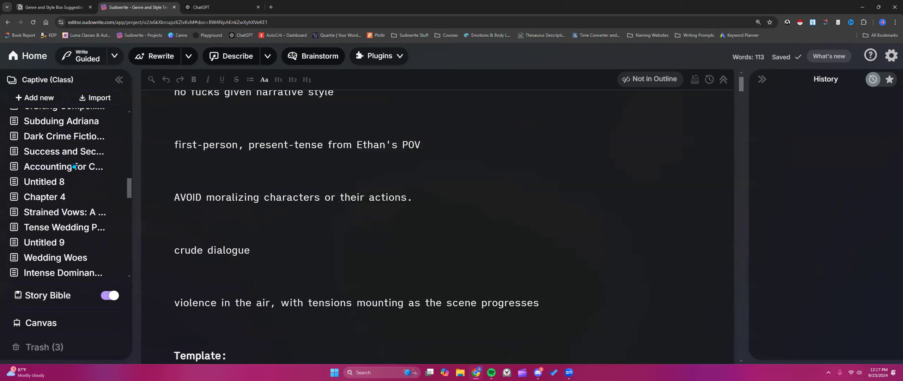
scroll(74, 164, down, 7)
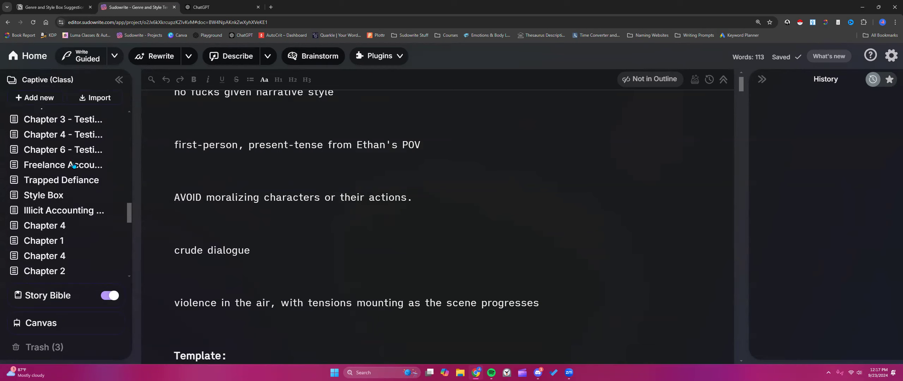
scroll(74, 164, up, 1)
click(69, 156)
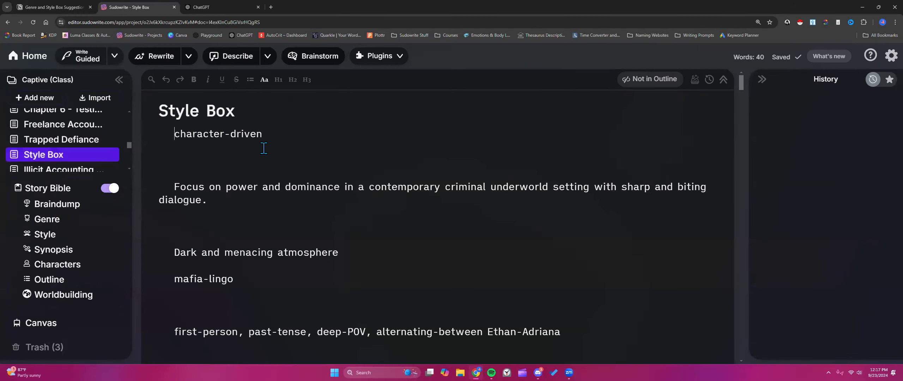
- Read through the sample style phrases in the Style Box document
scroll(264, 147, down, 3)
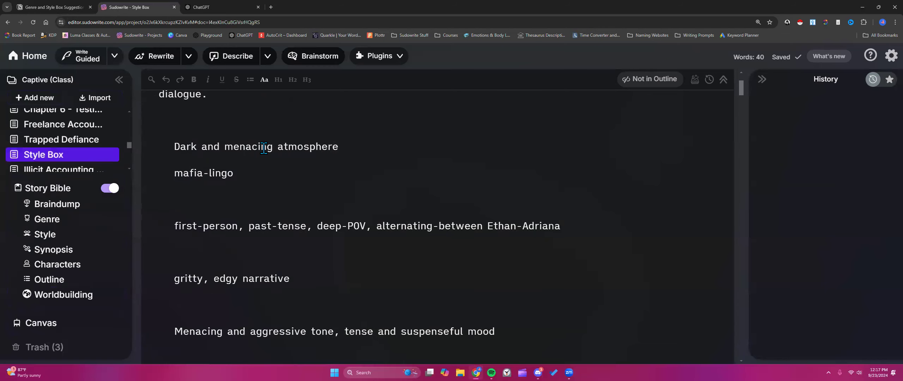
scroll(264, 148, down, 4)
scroll(263, 148, up, 7)
- Return to the Sudowrite project list and look over the available projects
click(27, 56)
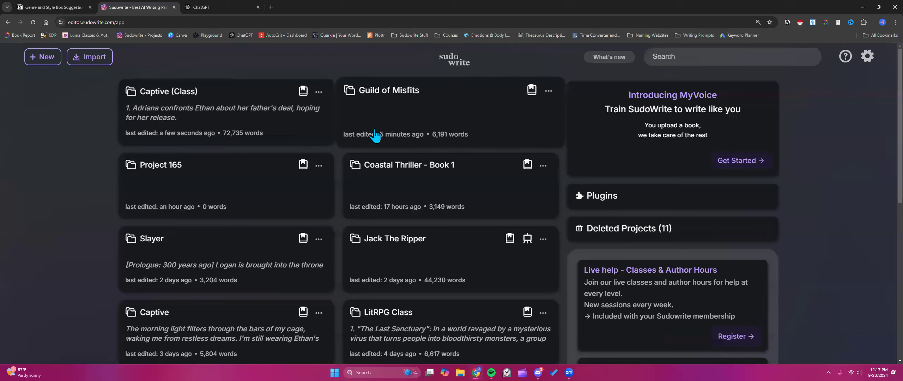
scroll(184, 249, down, 2)
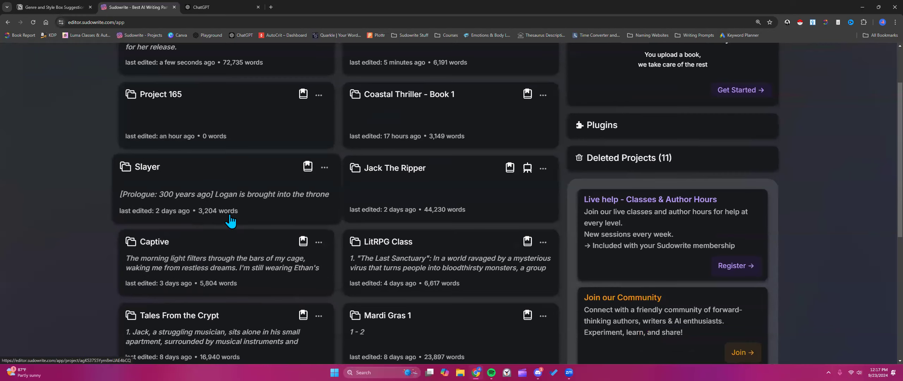
scroll(230, 221, up, 2)
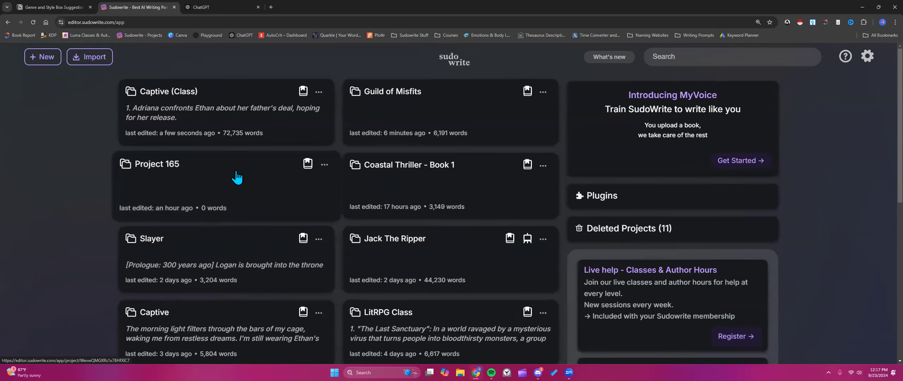